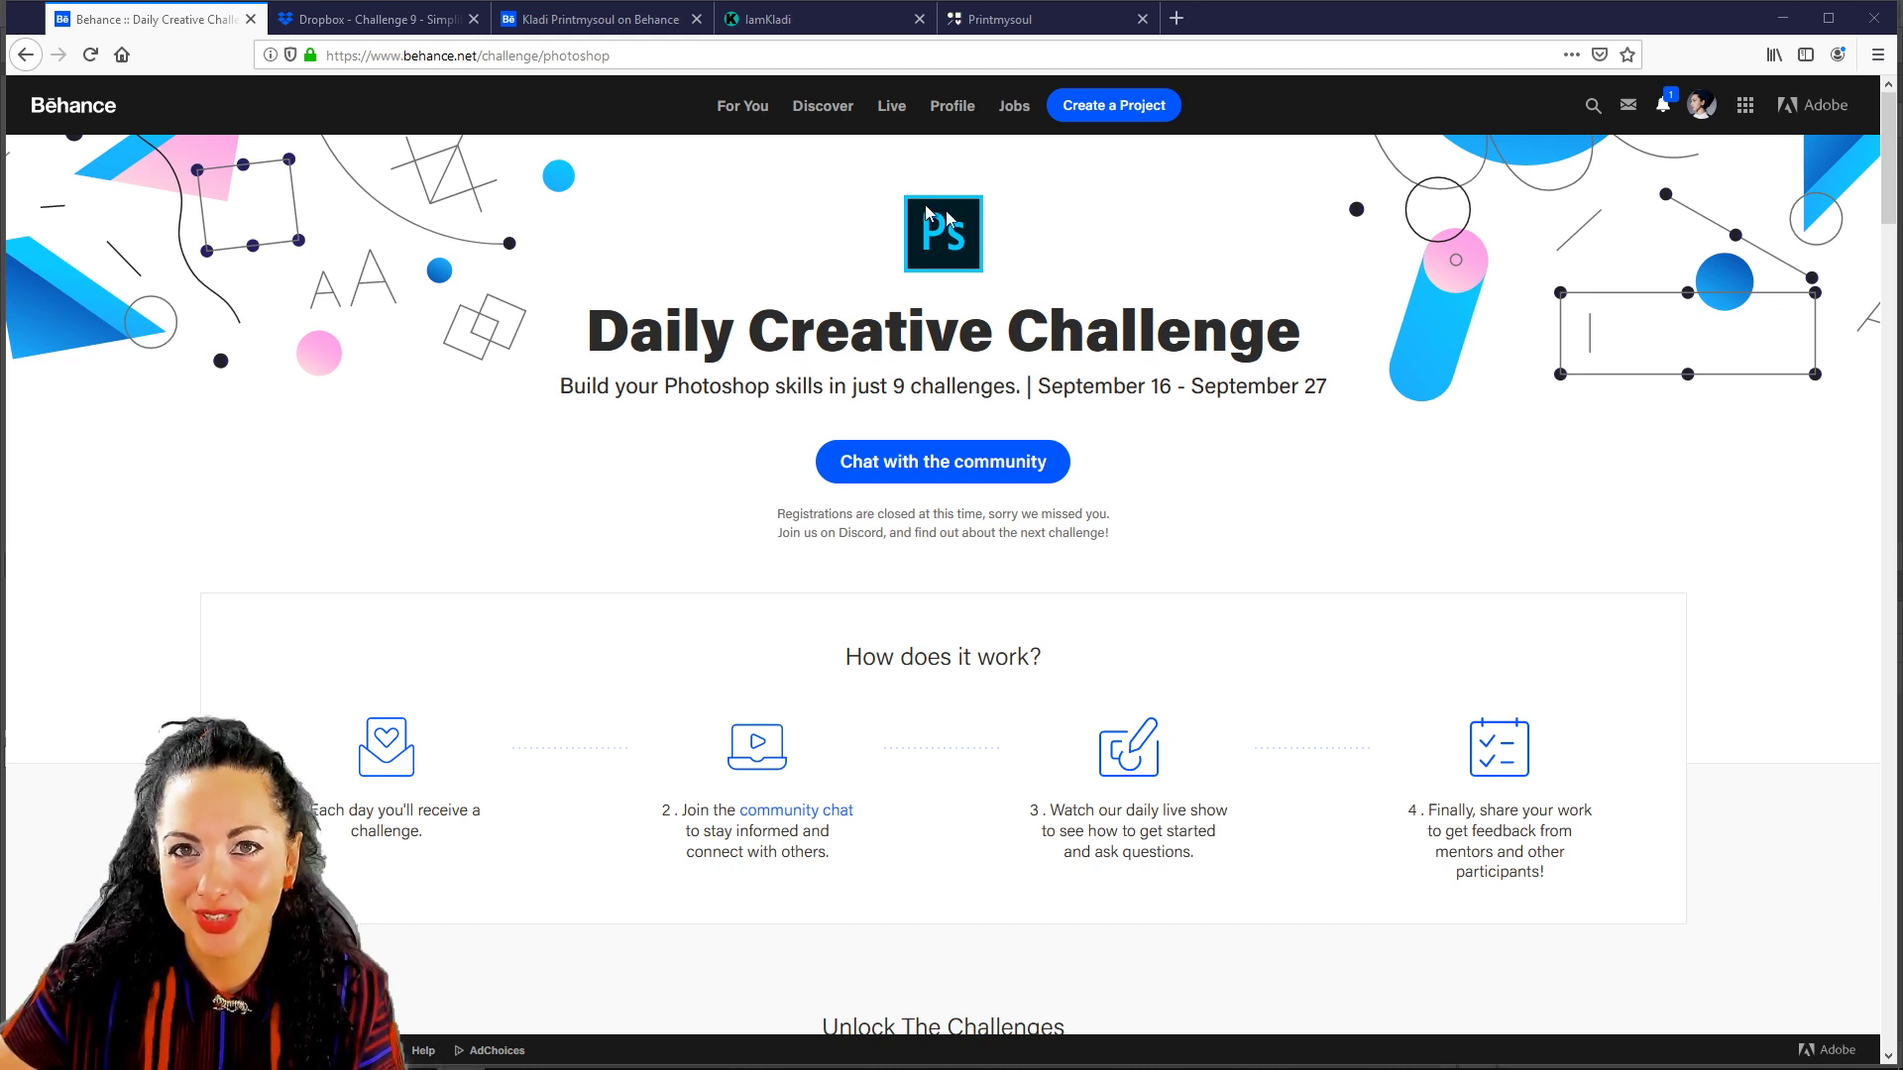
Scroll to the challenge cards, including Replace an Object, Surreal Collage and Artistic Selfie.
scroll(1170, 397, "down", 4)
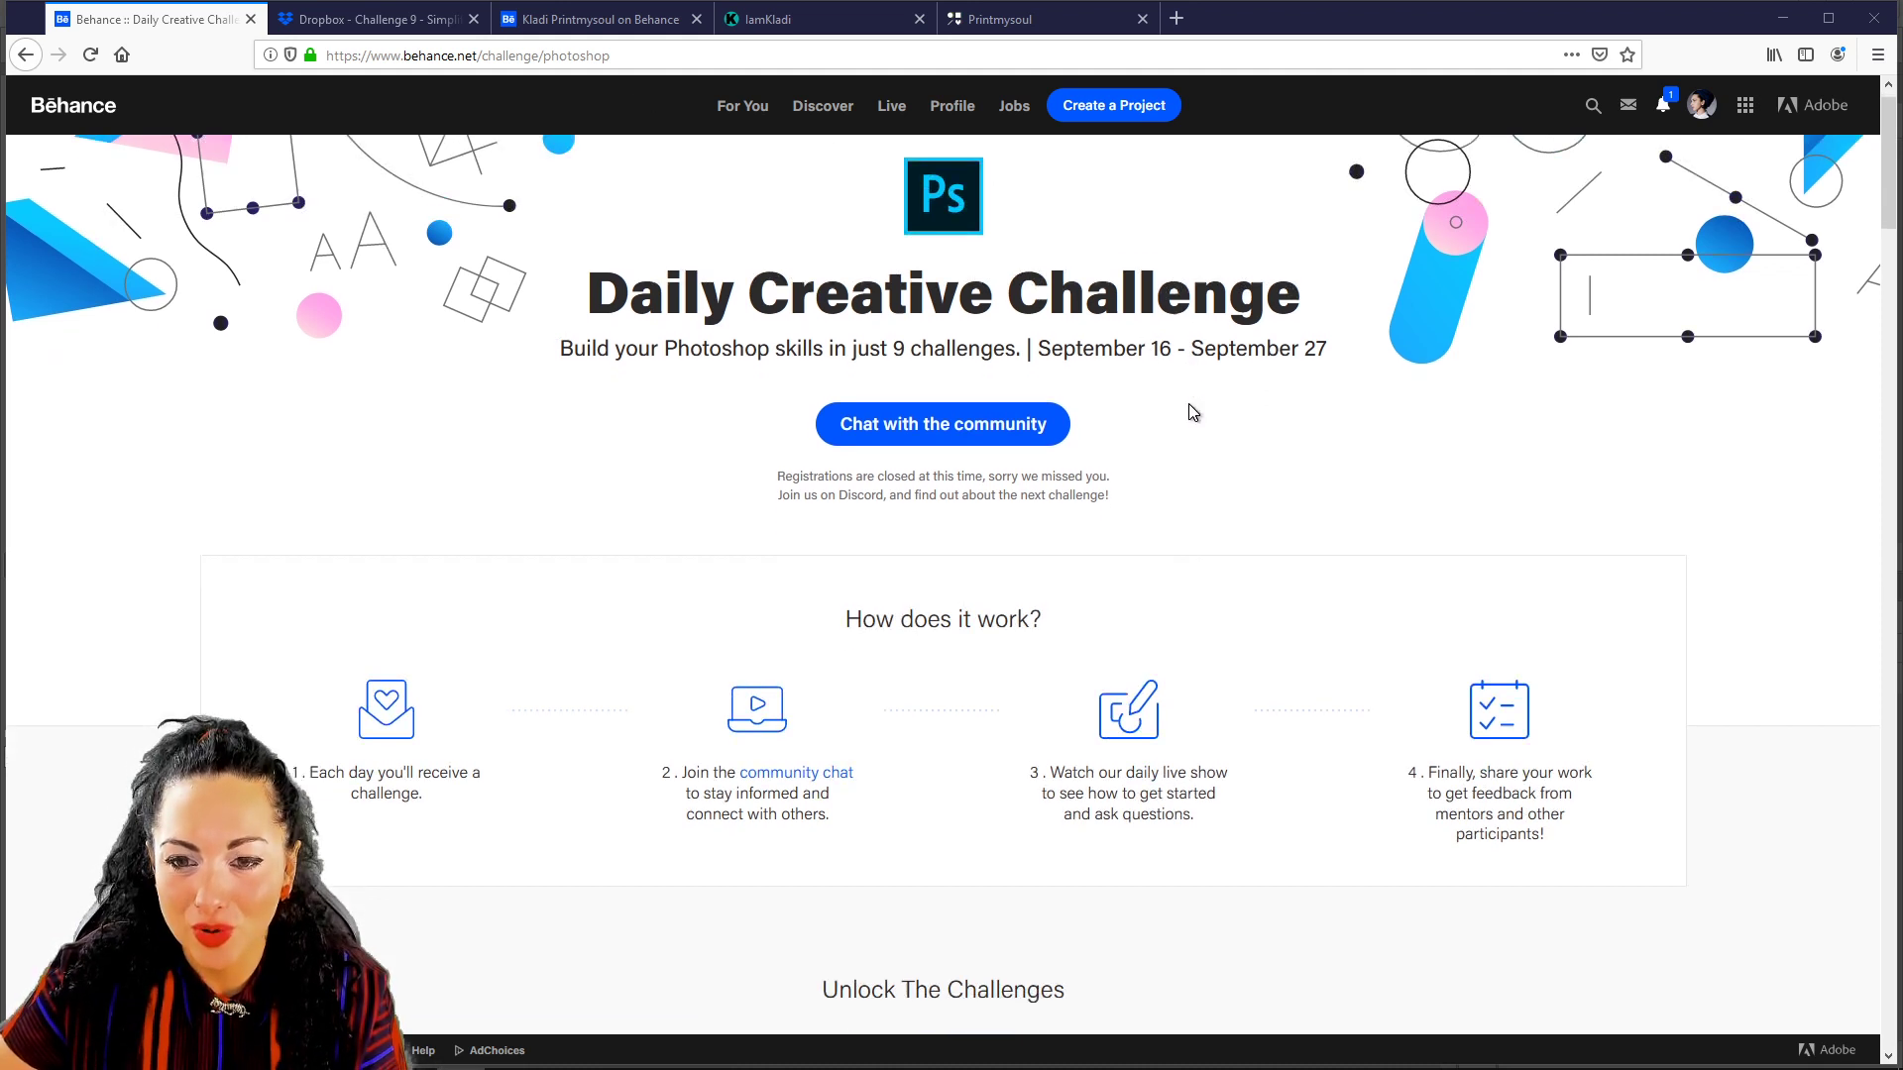
scroll(1187, 398, "down", 3)
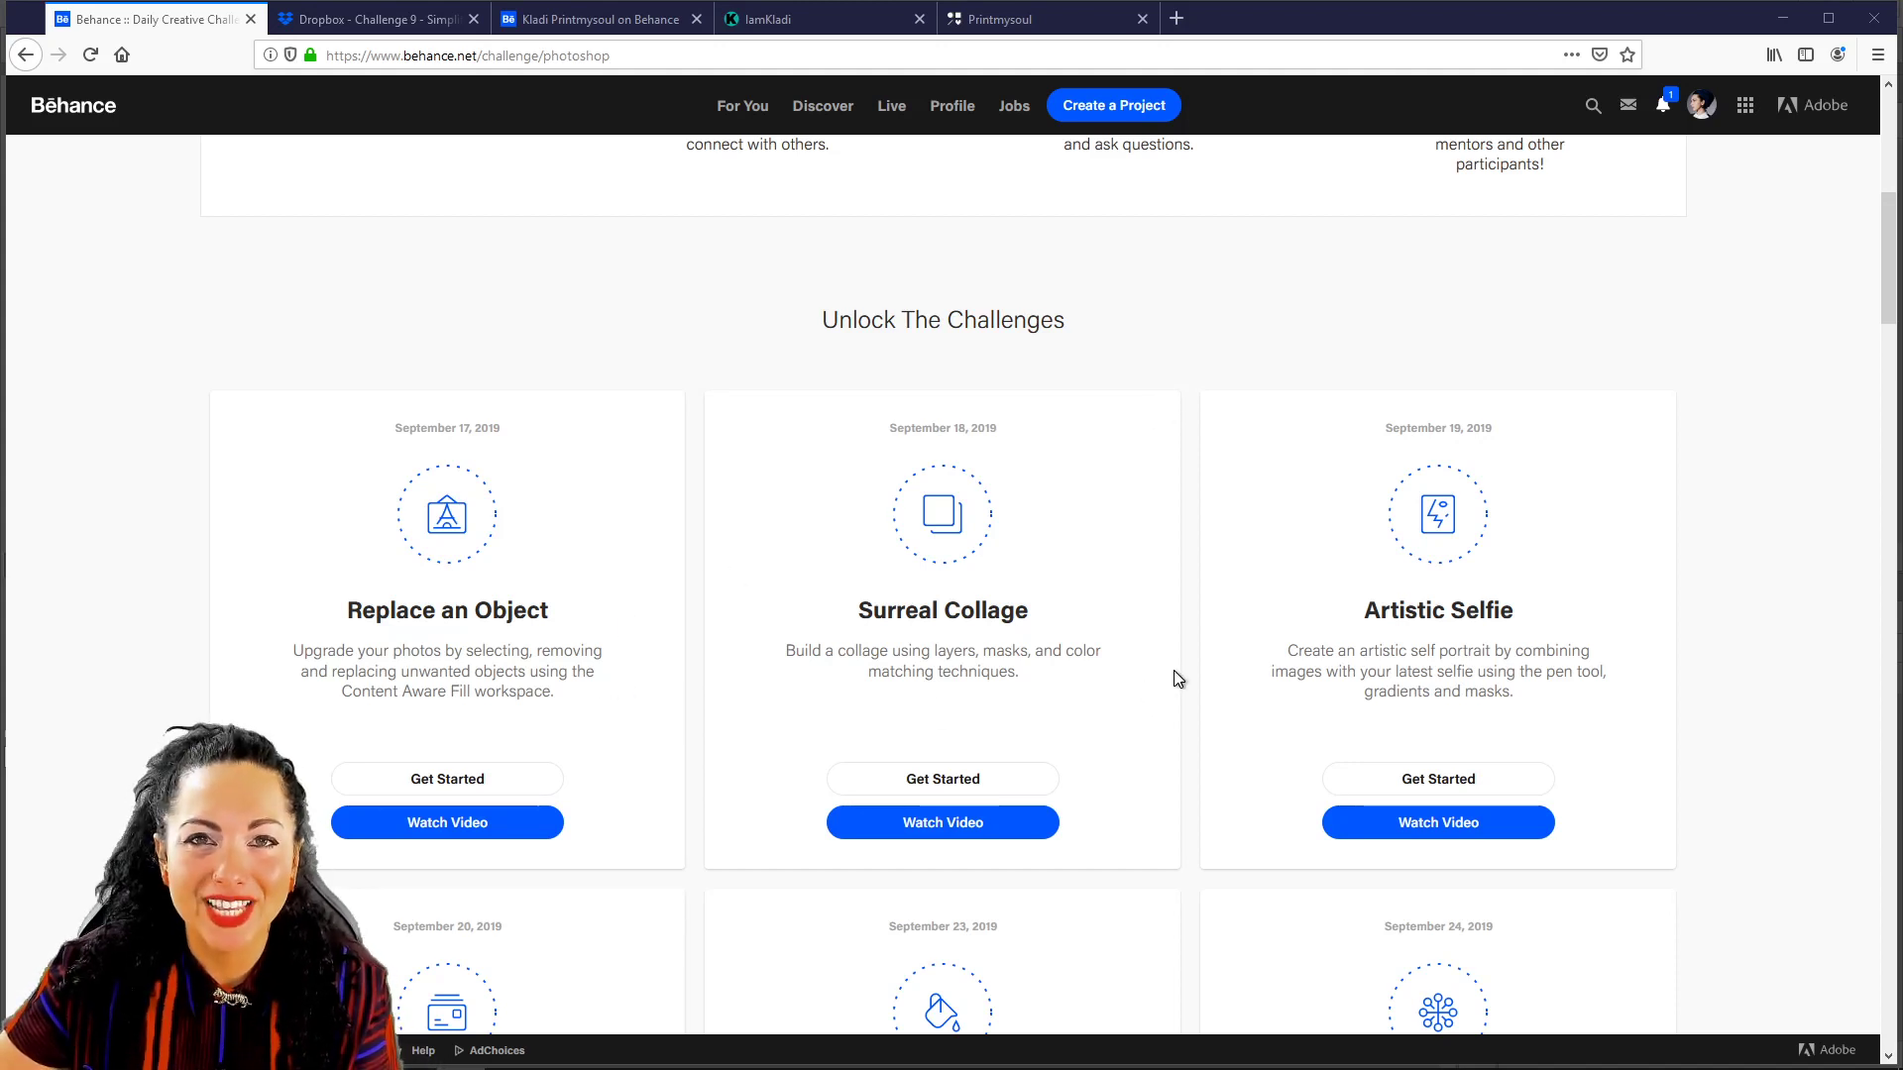
scroll(1170, 654, "down", 4)
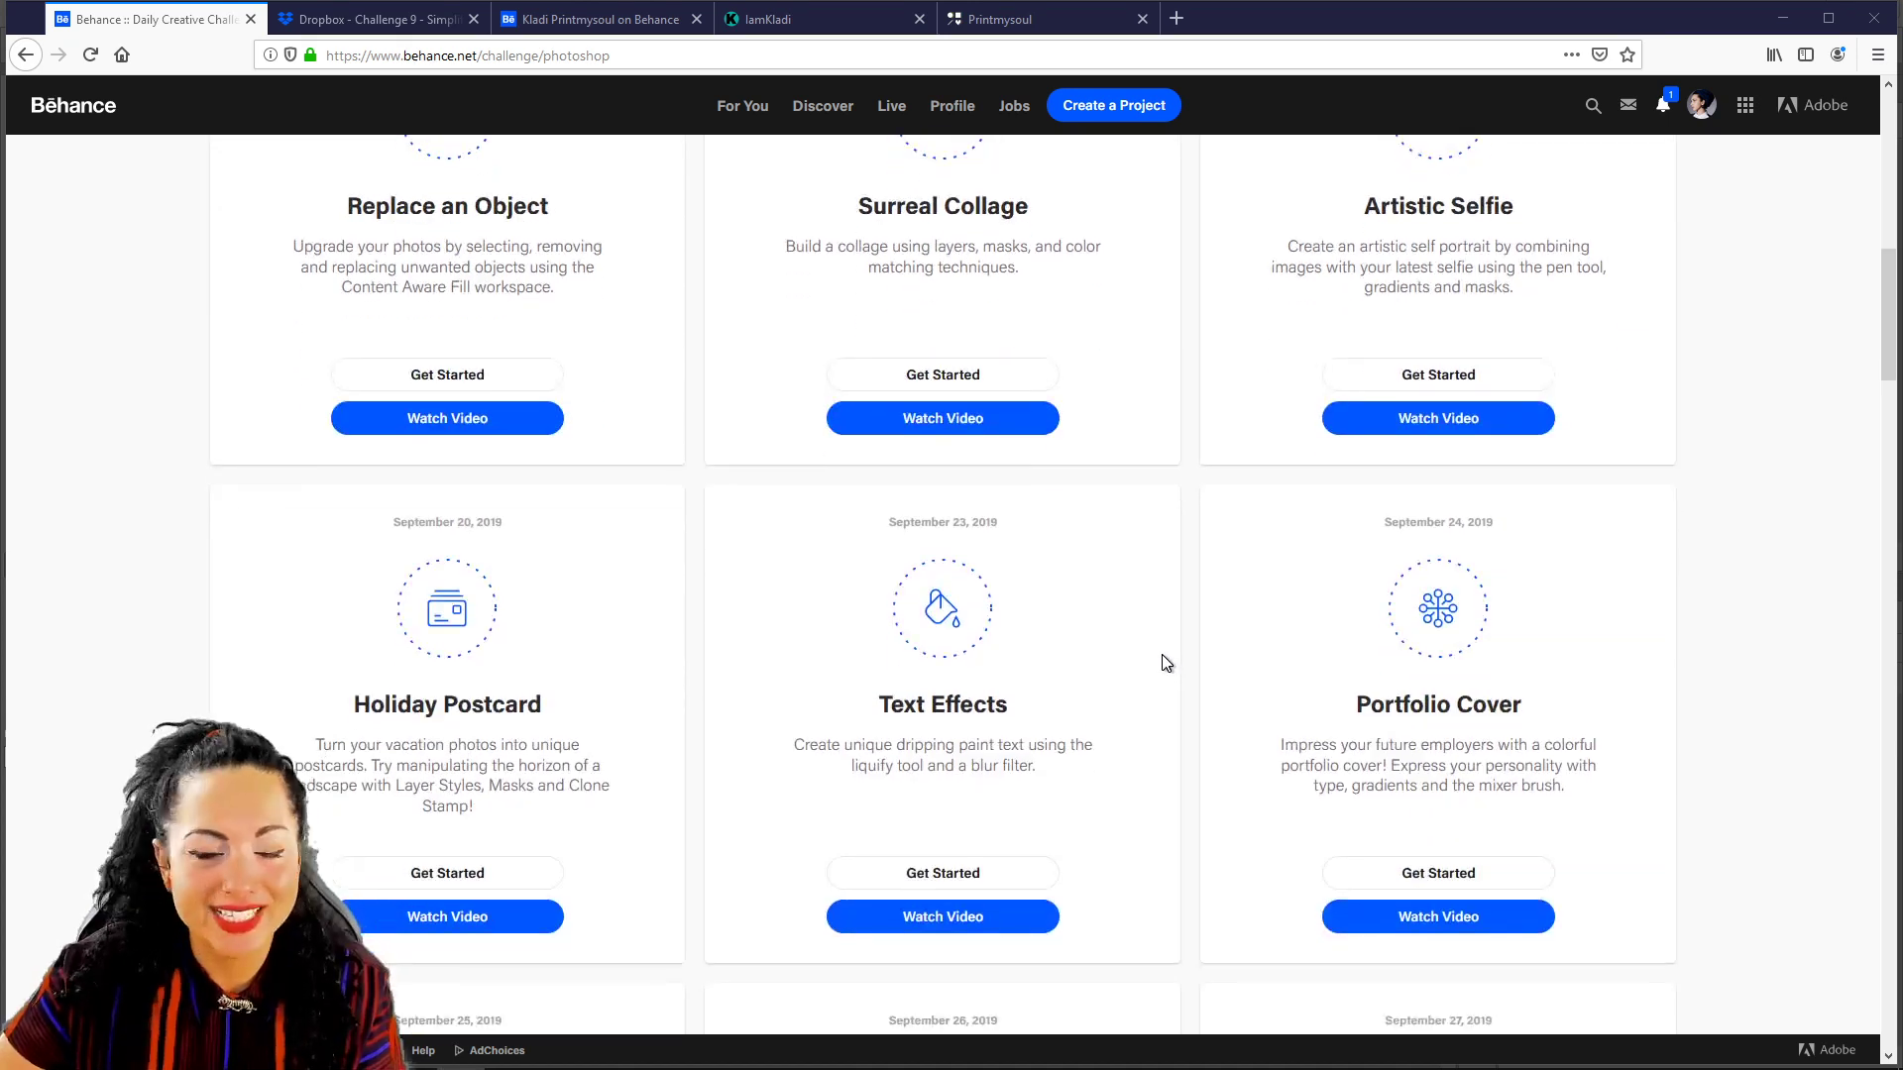
scroll(1159, 651, "up", 4)
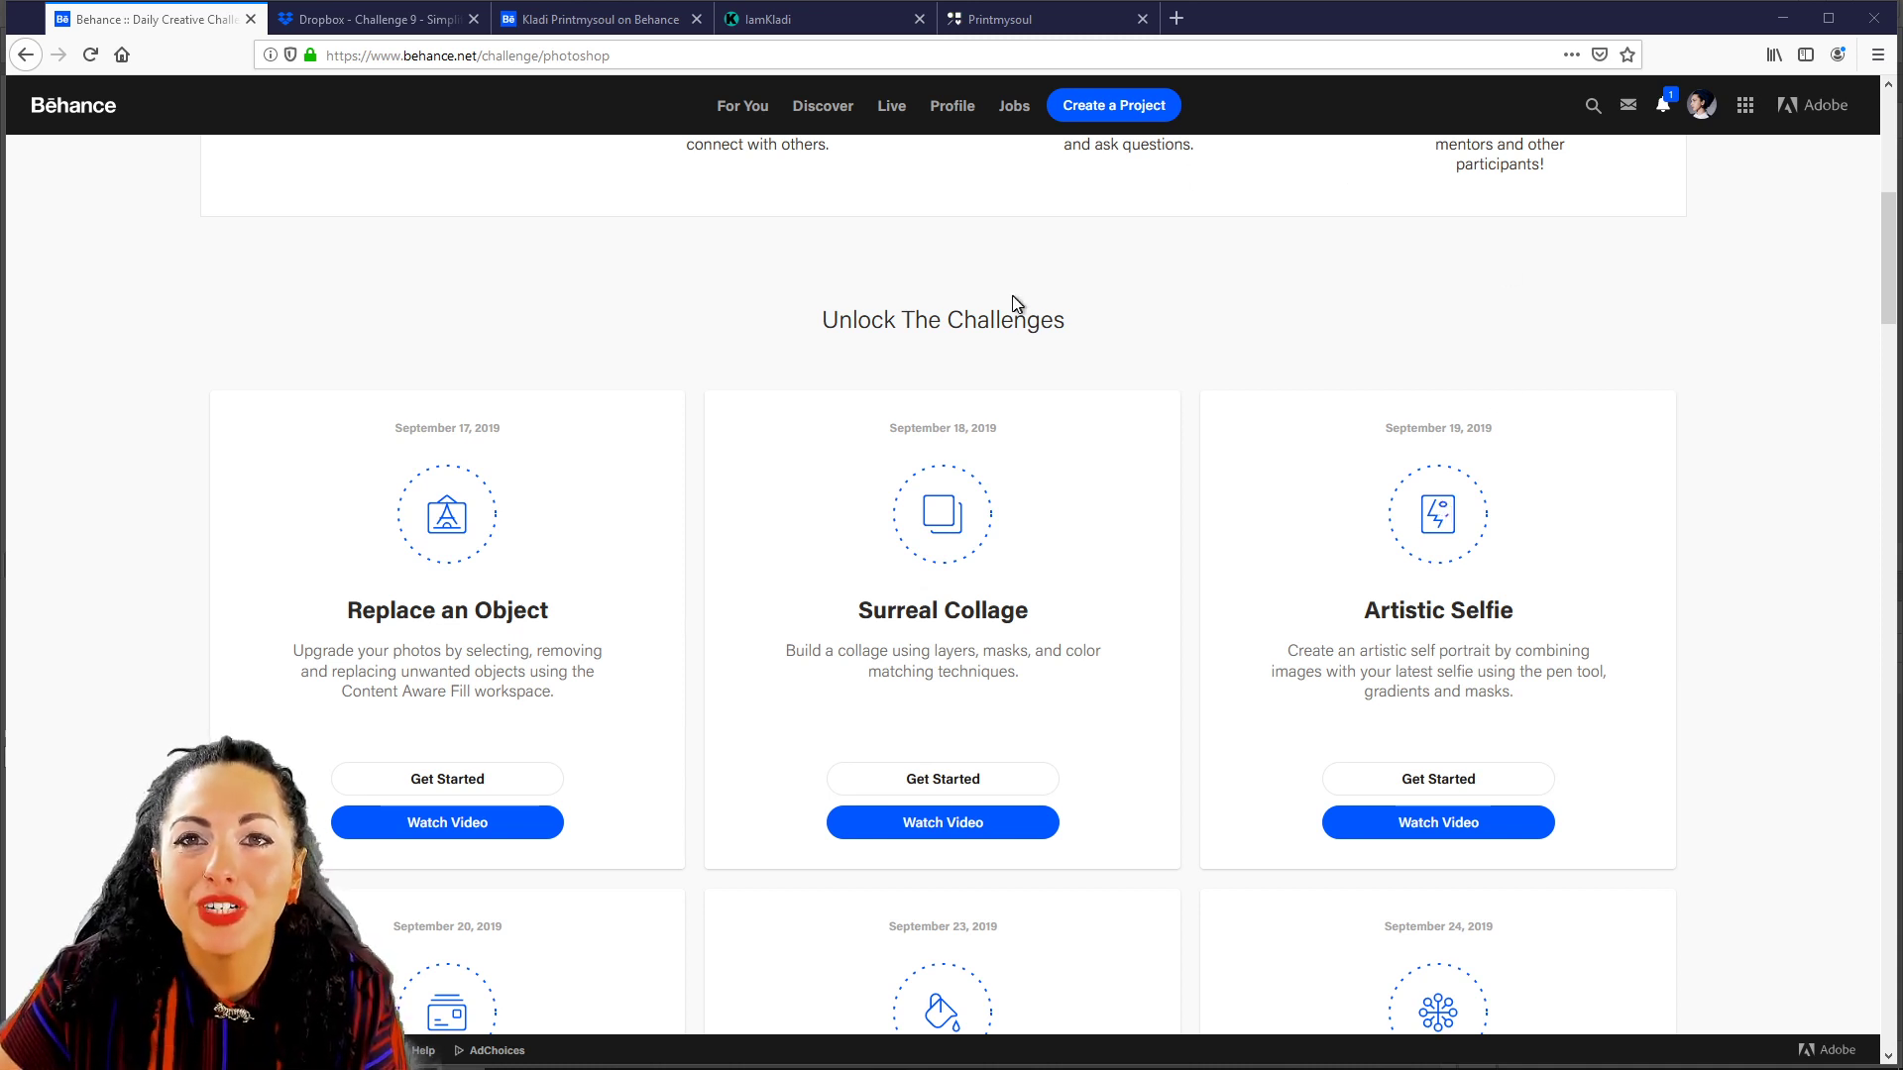
Switch to the creator's challenge project and scroll through it from Challenge #2.
left_click(556, 21)
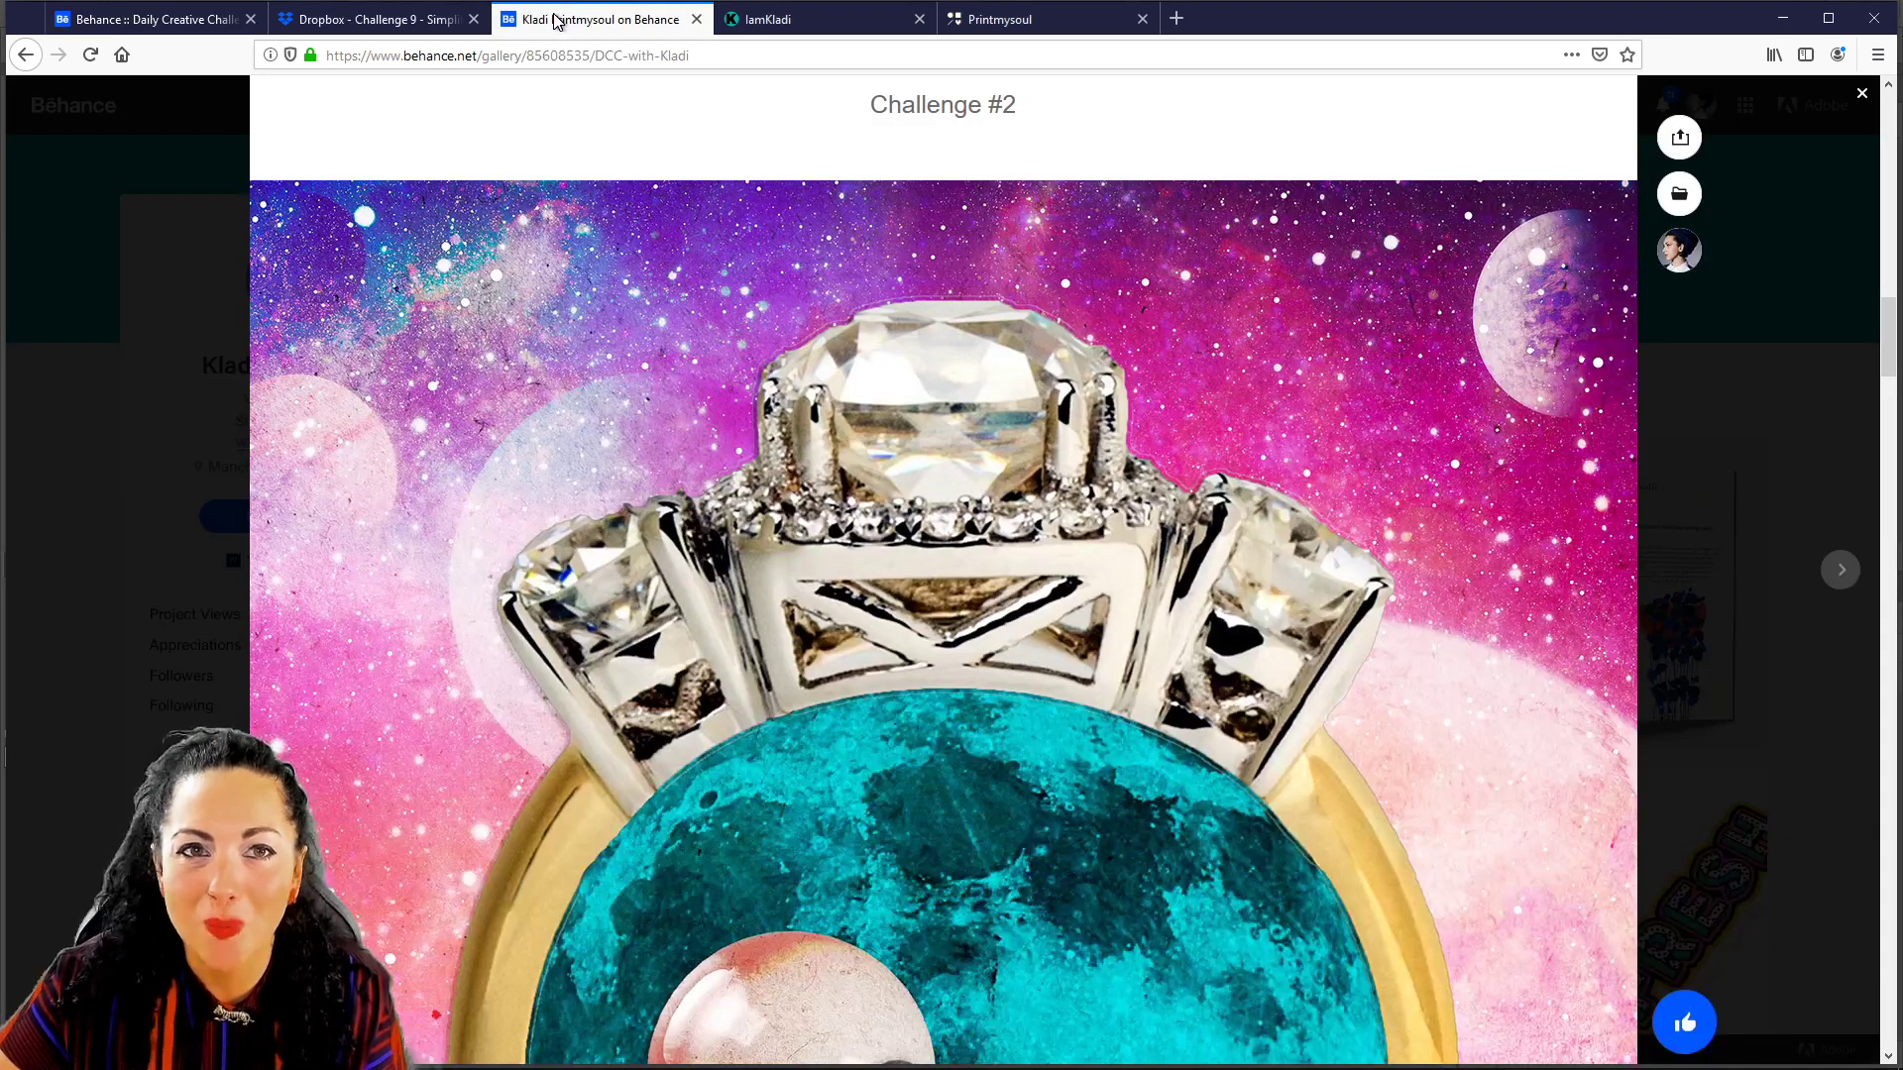
scroll(1431, 436, "up", 3)
scroll(1429, 428, "down", 8)
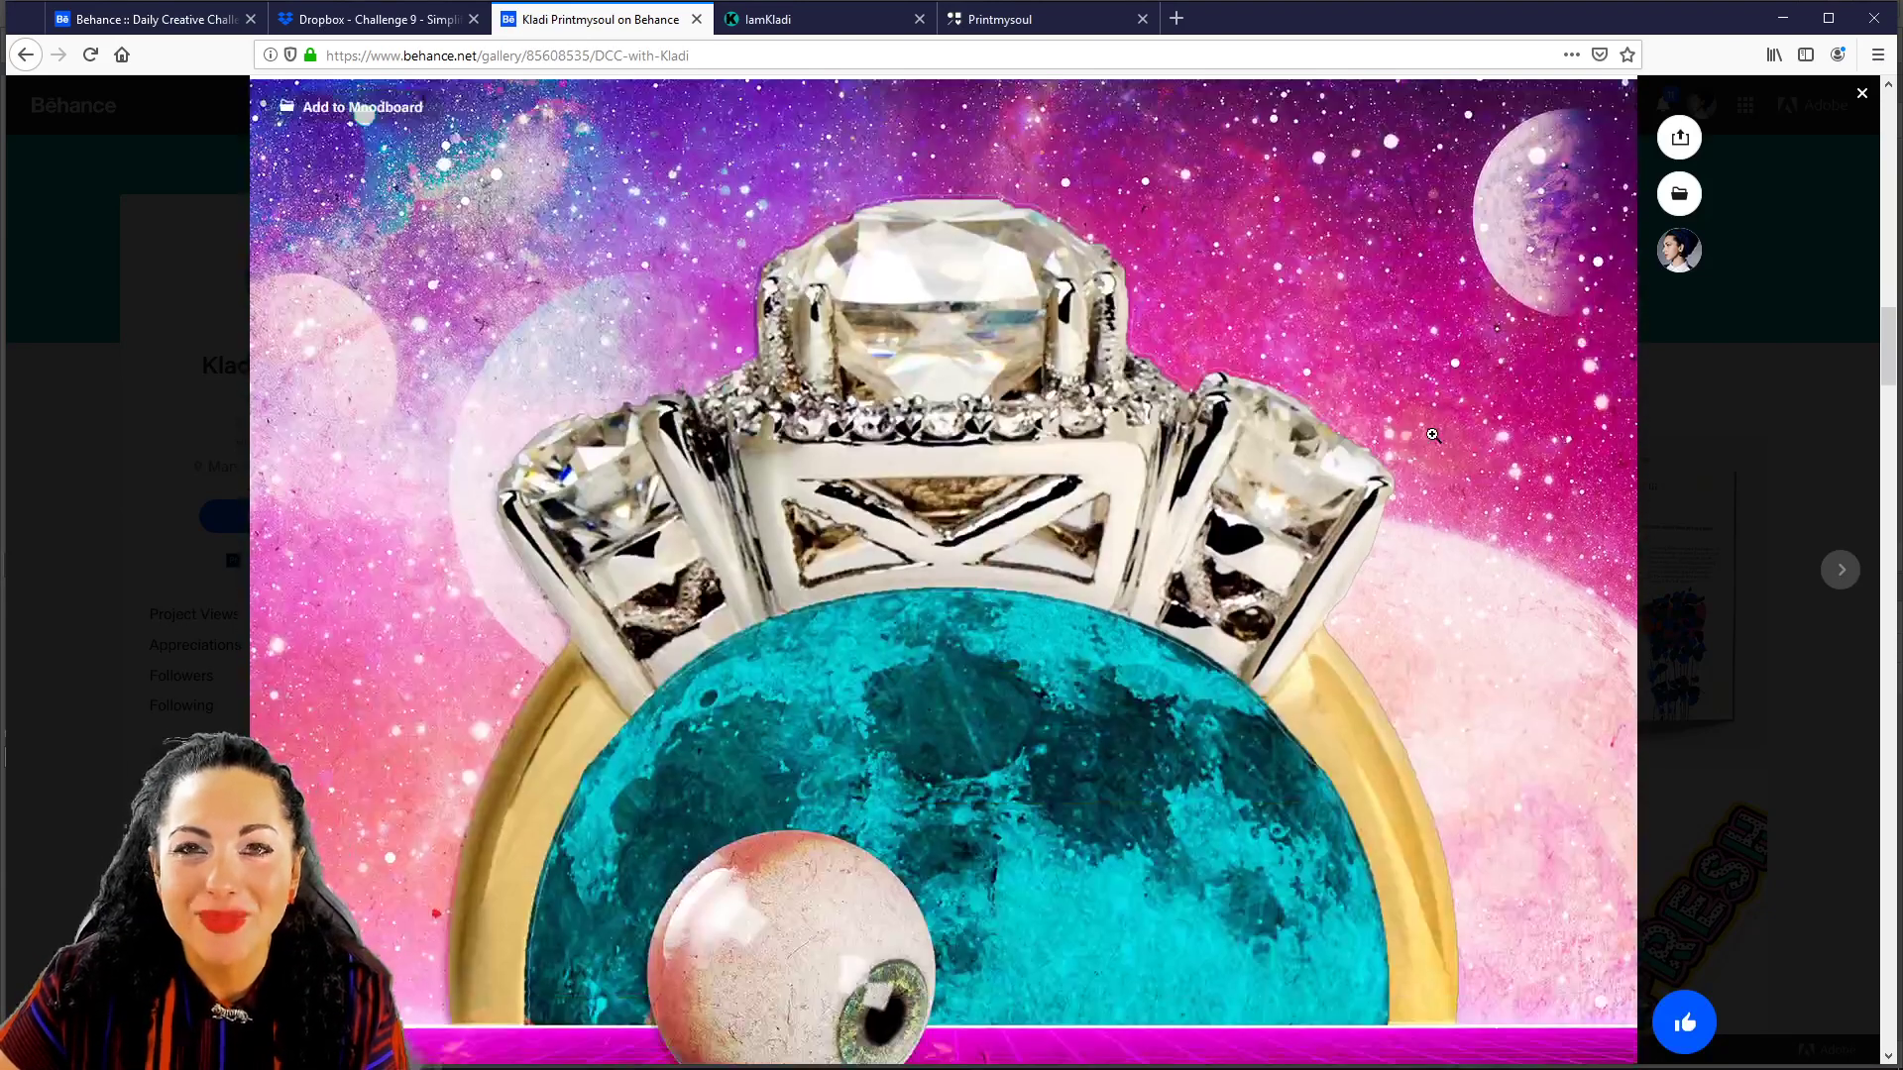
scroll(1426, 424, "down", 10)
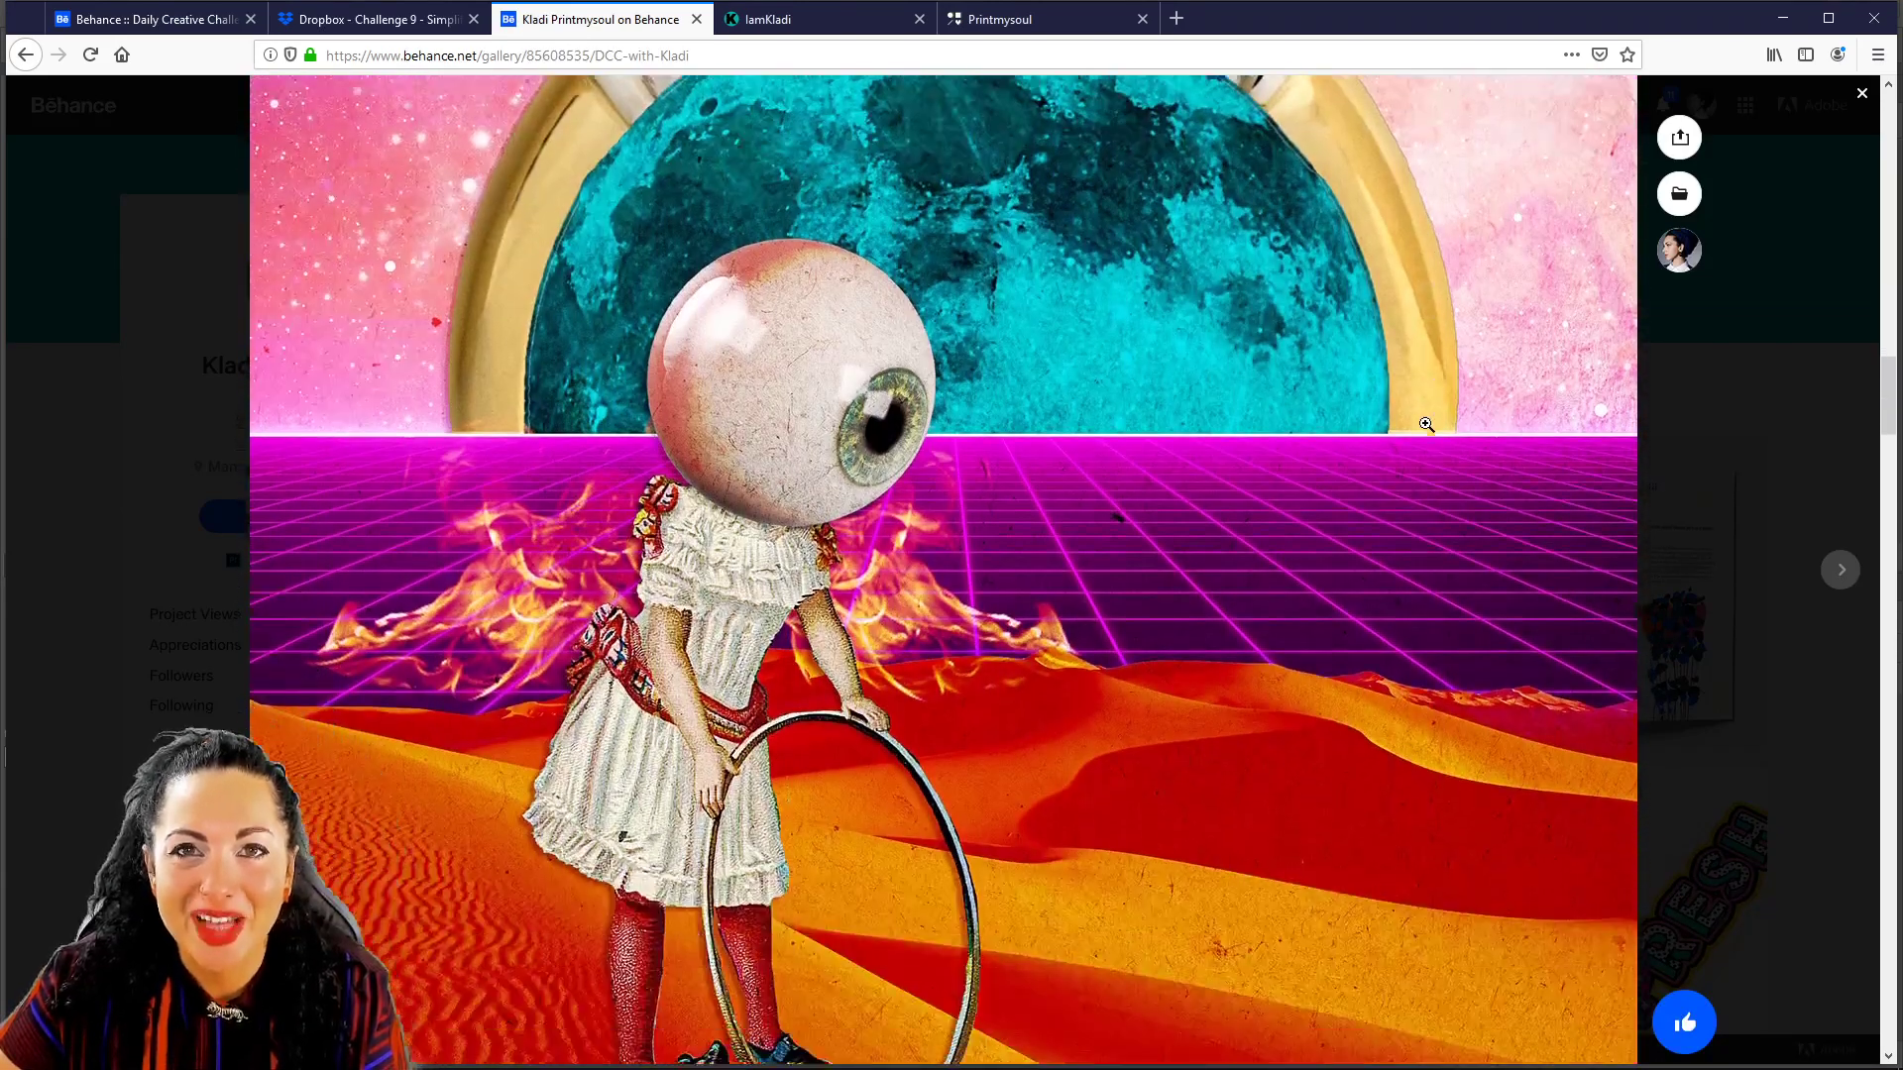
scroll(1412, 426, "down", 12)
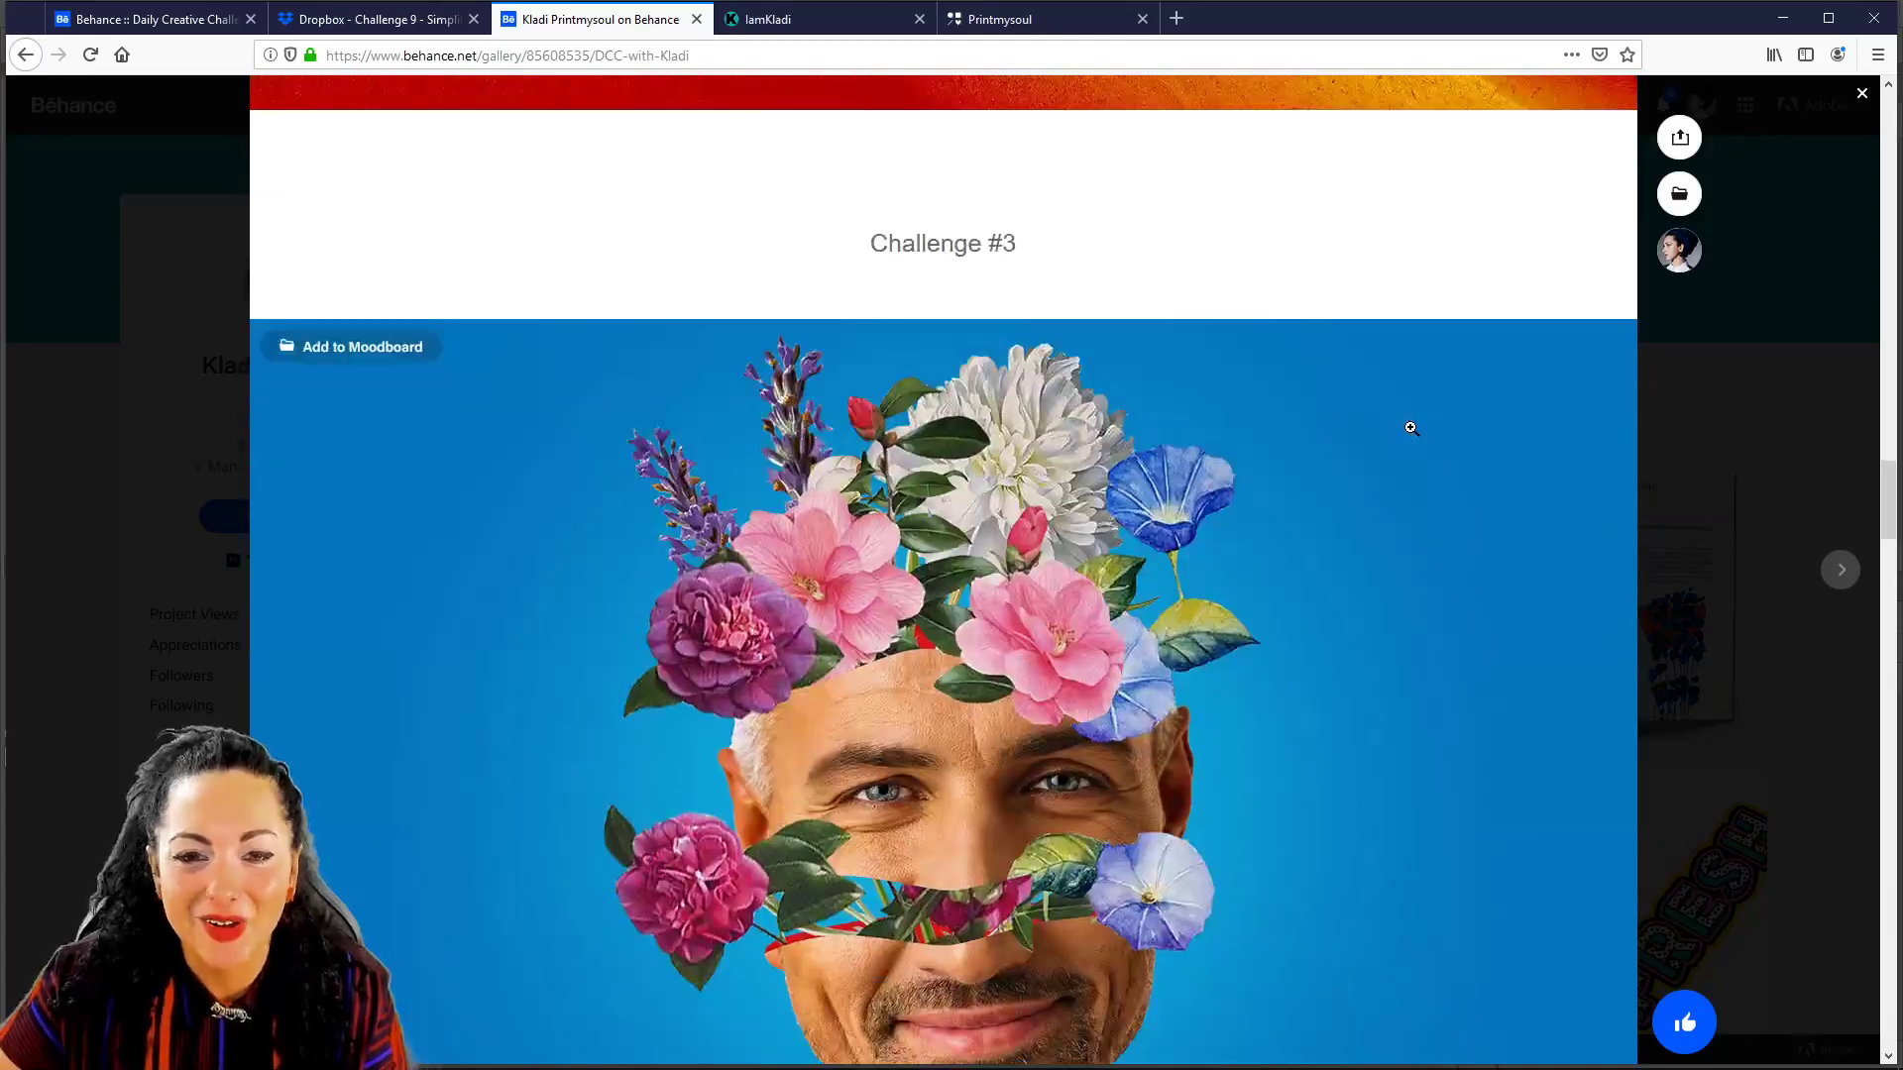
scroll(1402, 425, "down", 8)
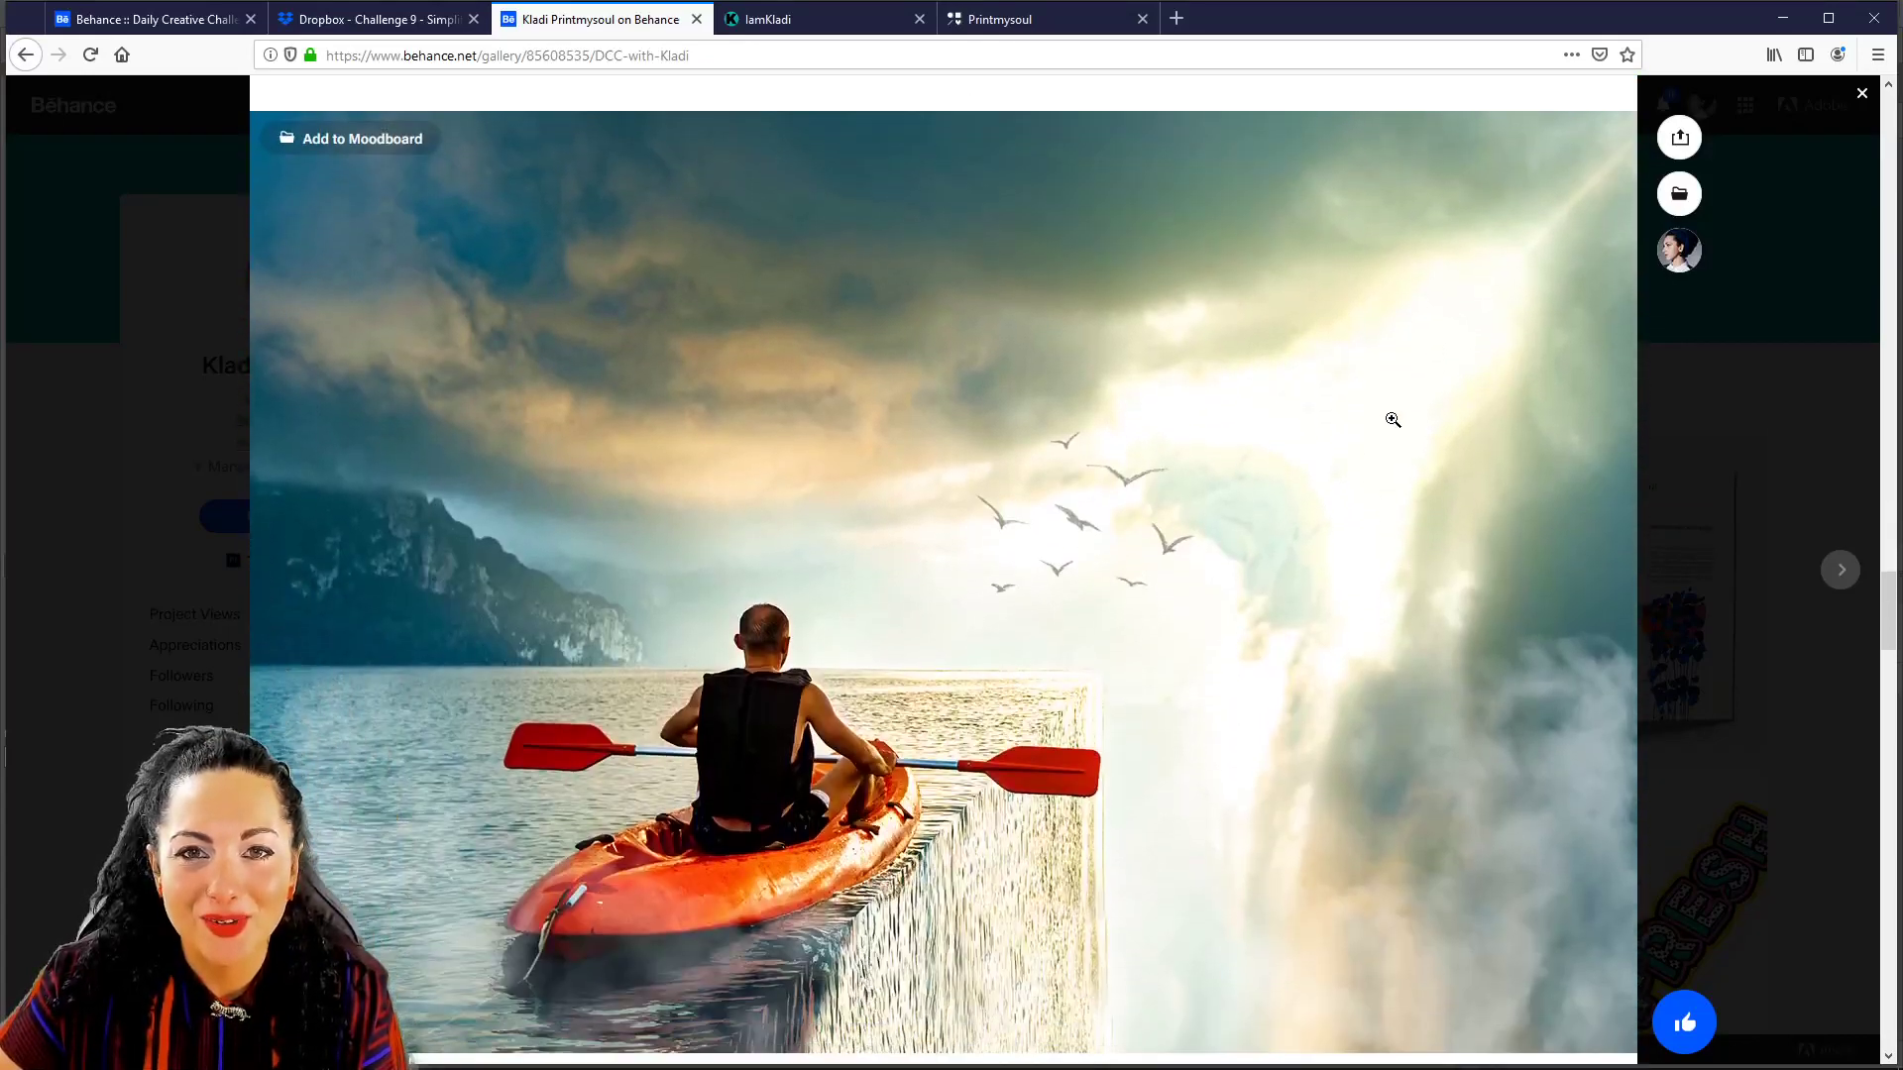
scroll(1380, 391, "down", 10)
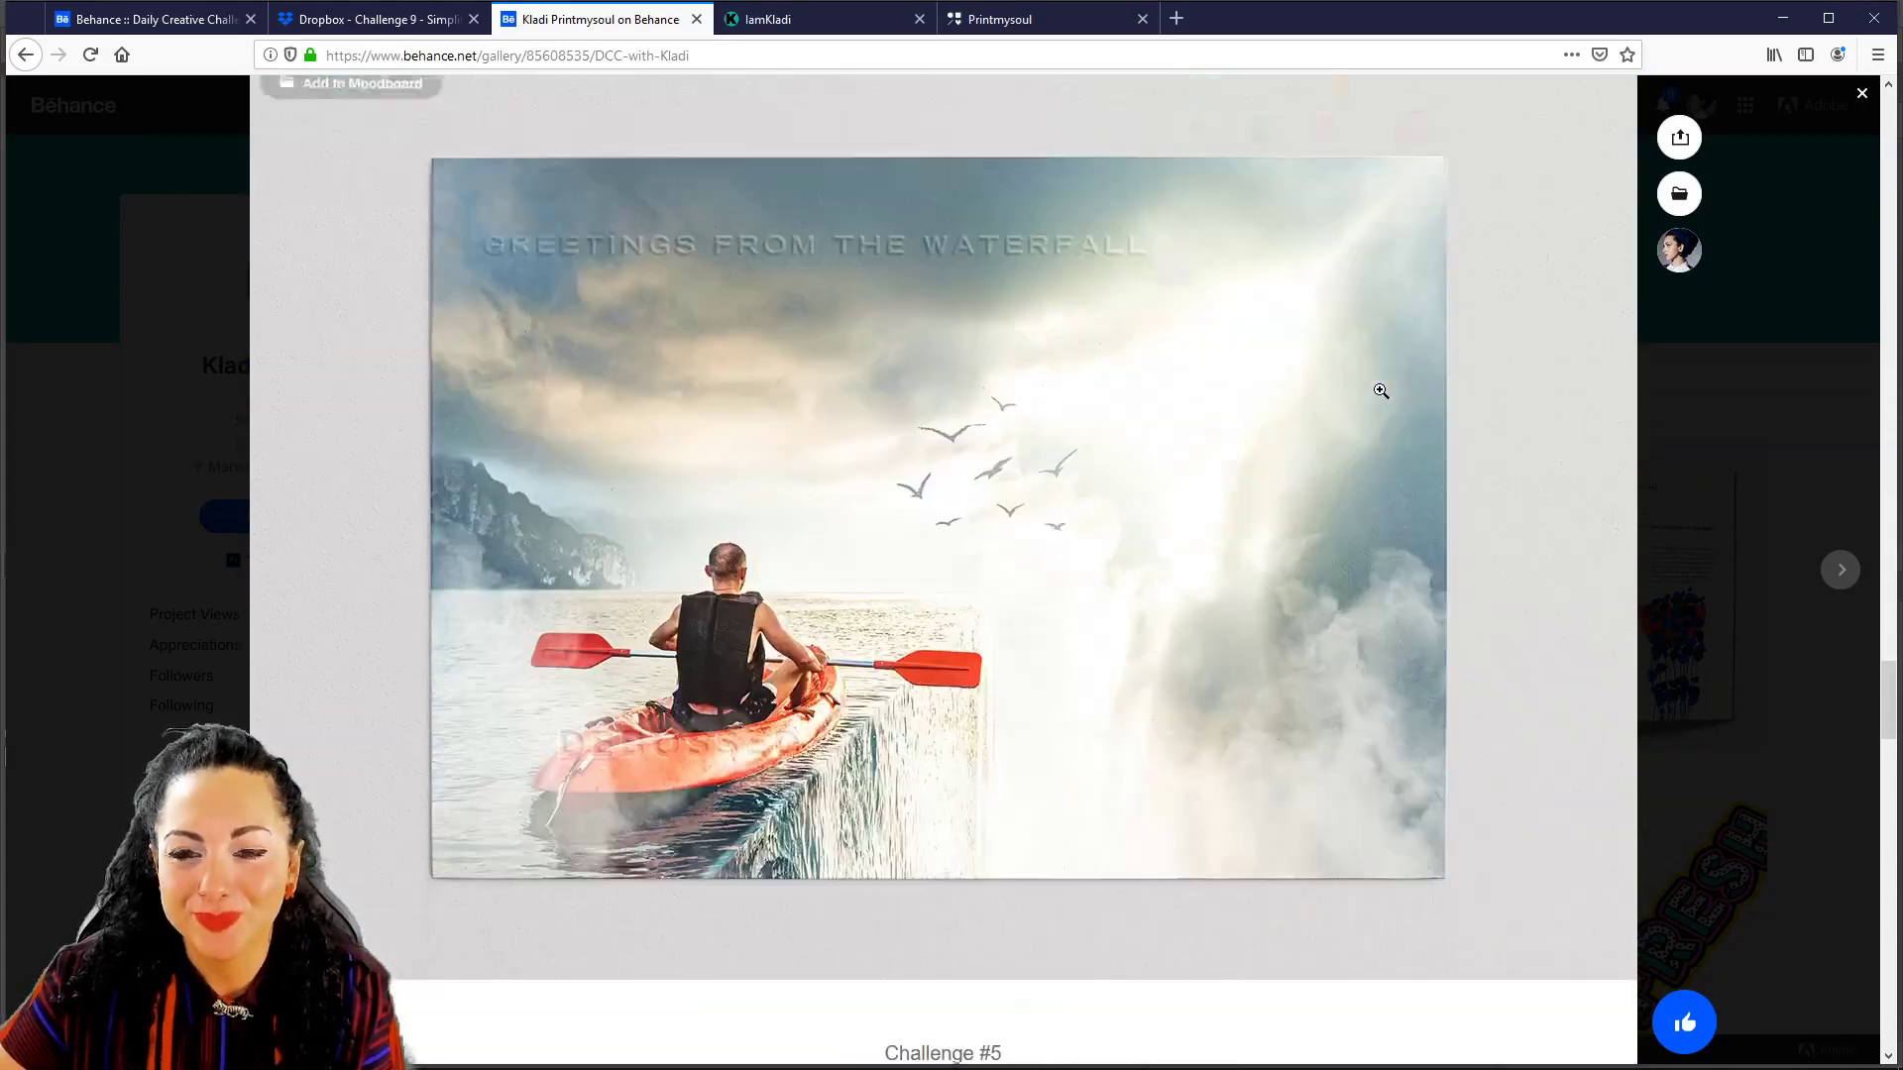
Scroll to the project's end, close it, and go back to the Daily Creative Challenge page.
scroll(1363, 401, "down", 2)
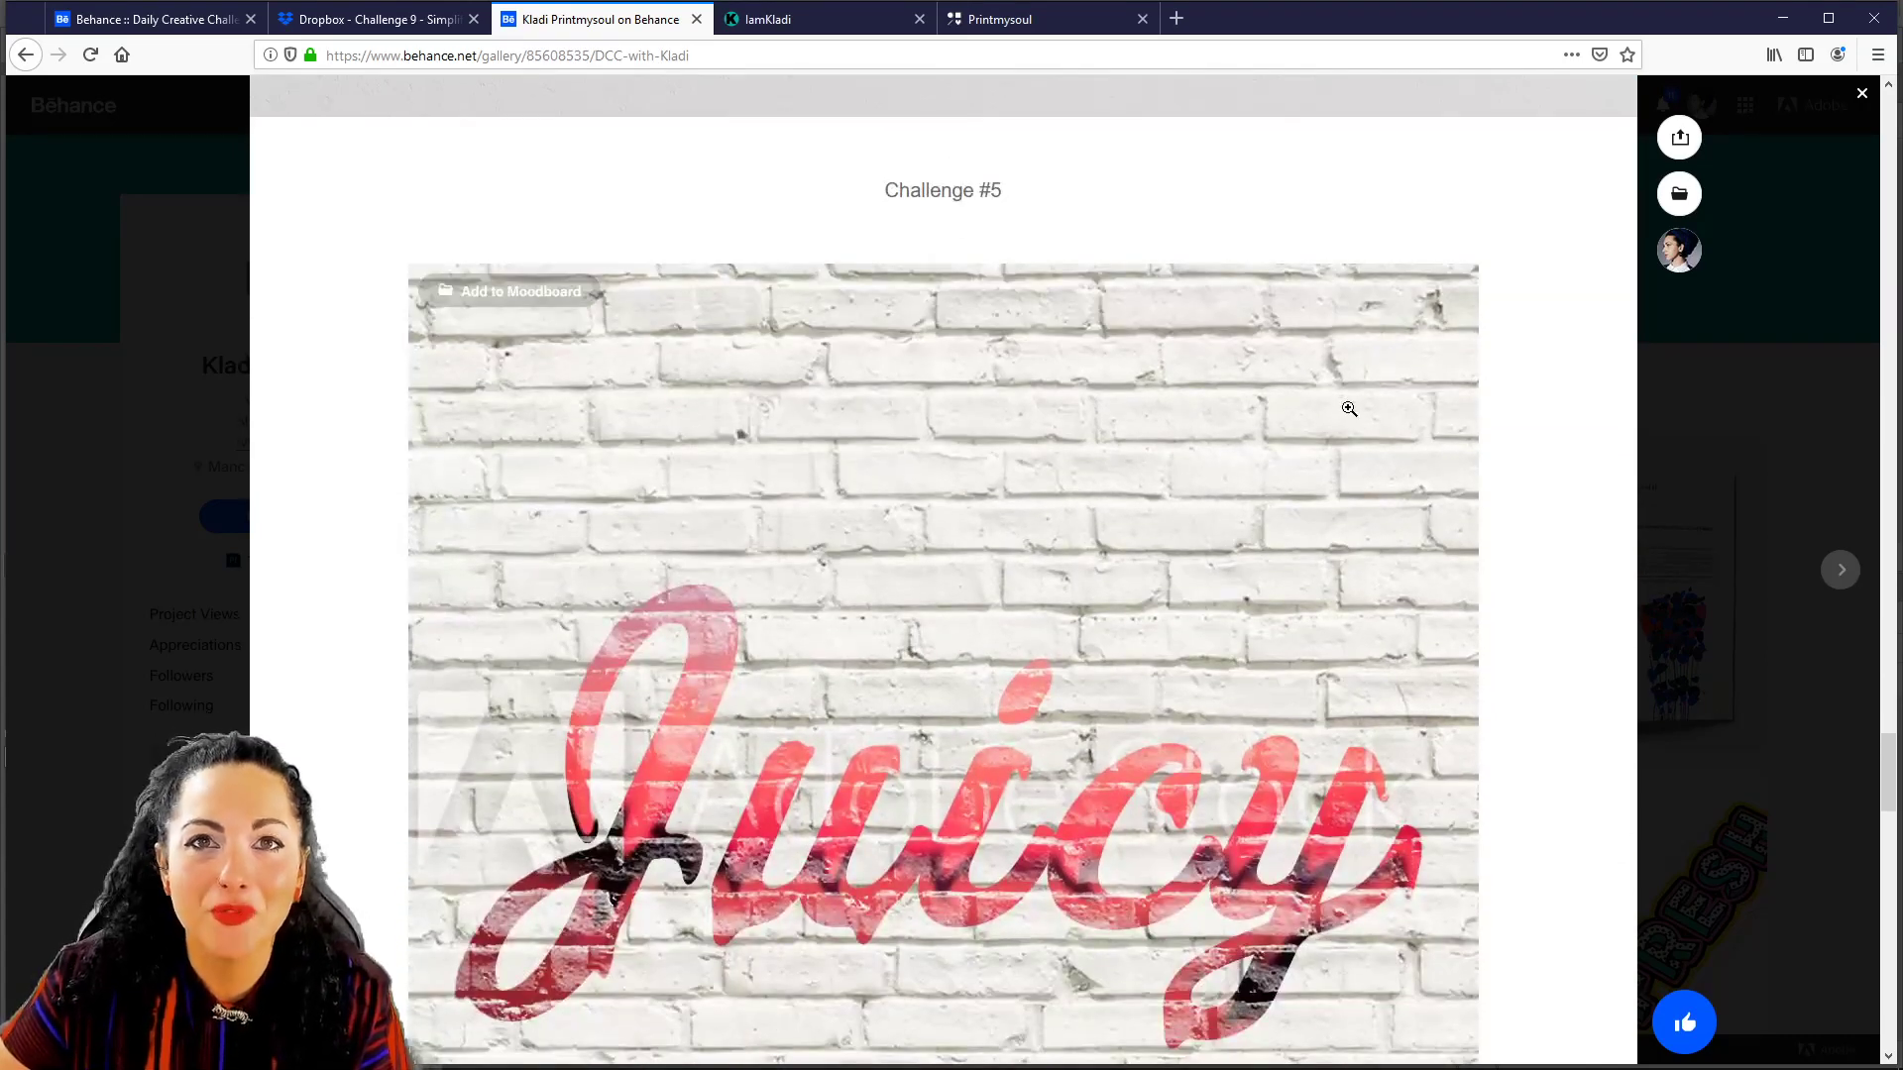
scroll(1329, 392, "down", 9)
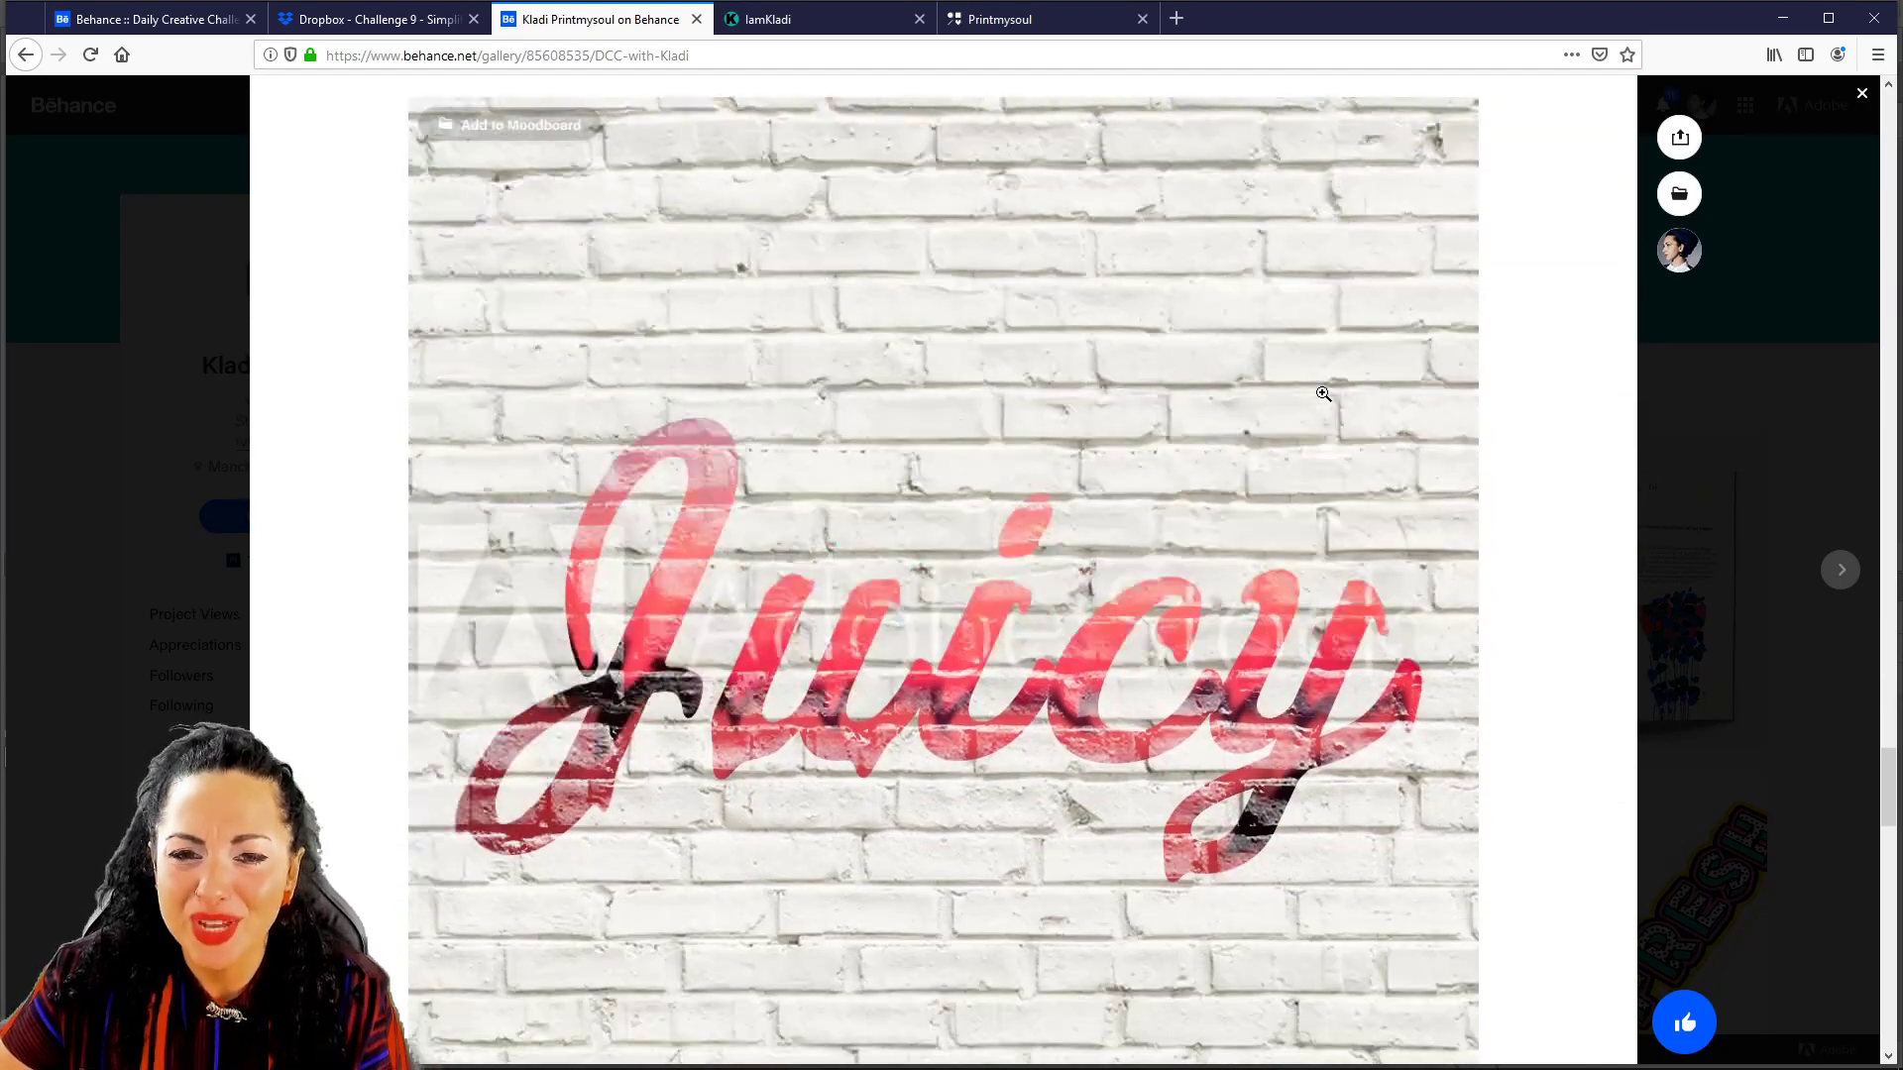
scroll(1447, 662, "down", 7)
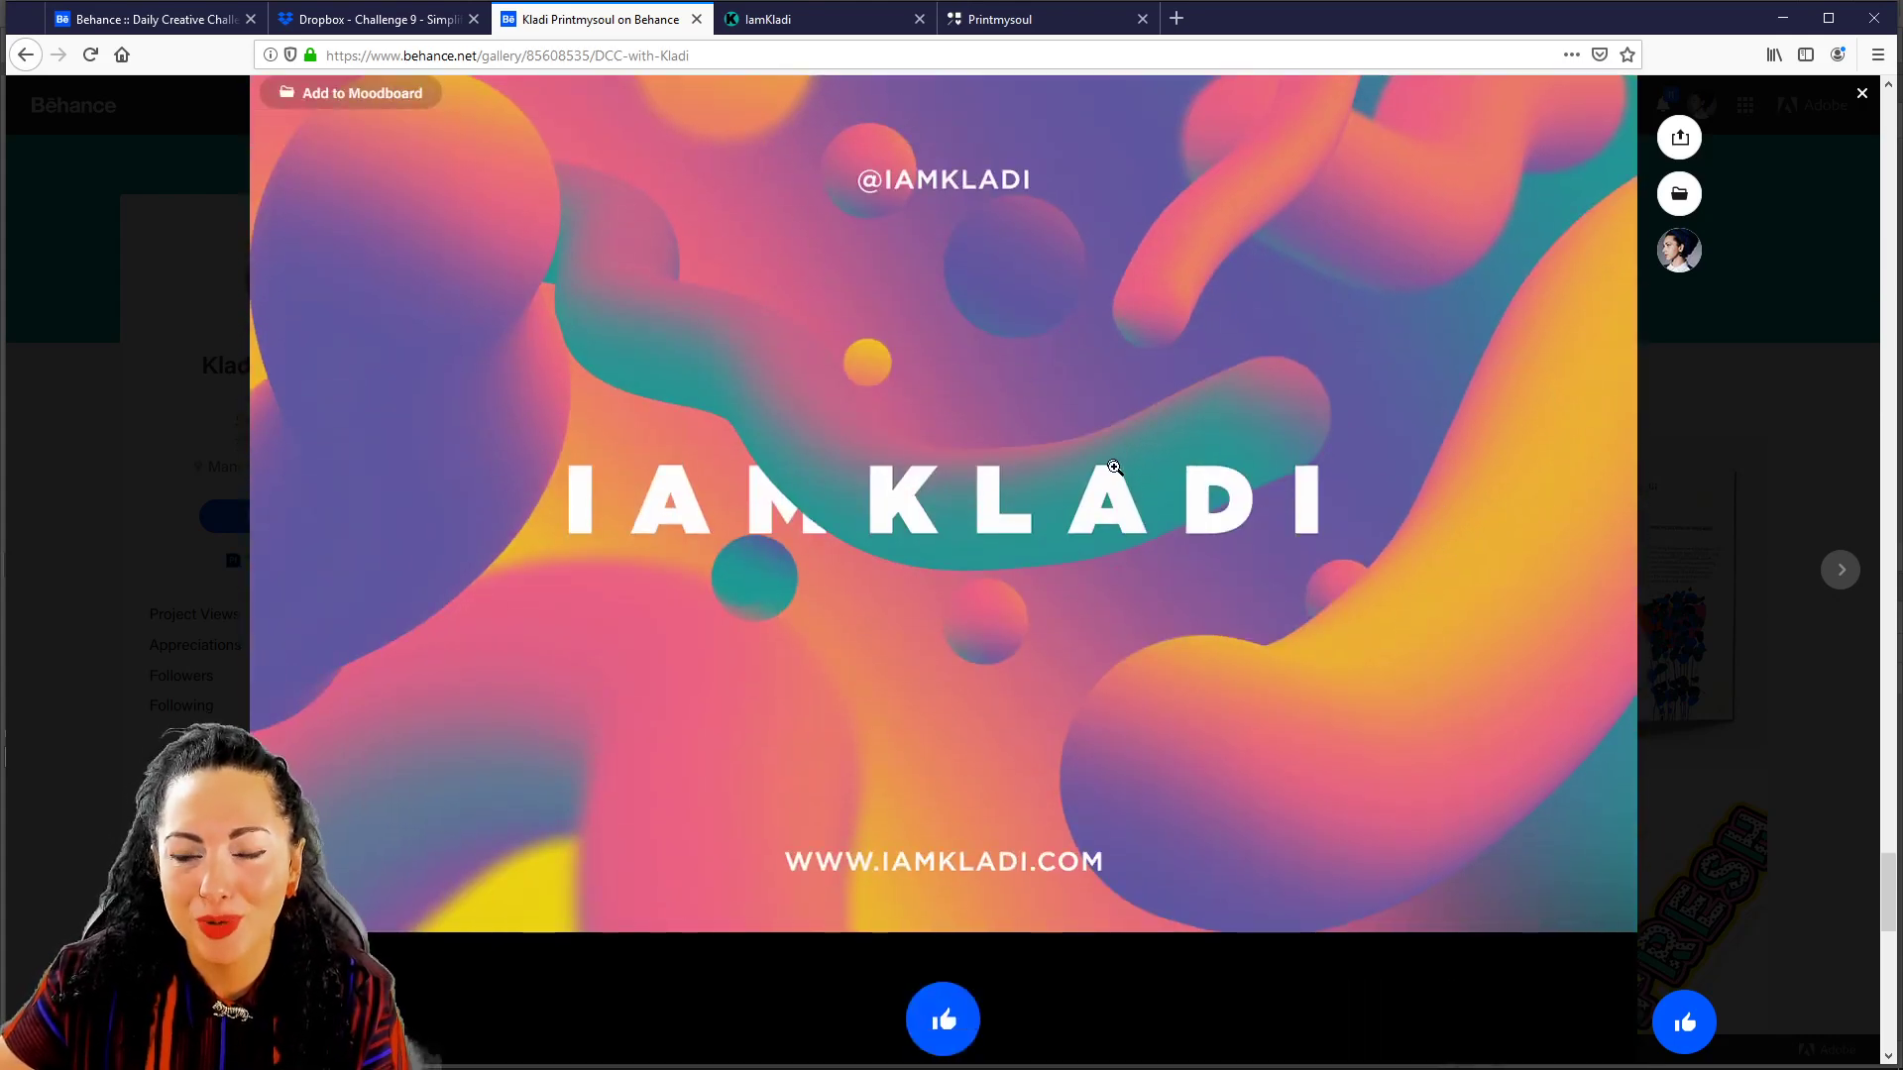
scroll(1139, 494, "down", 7)
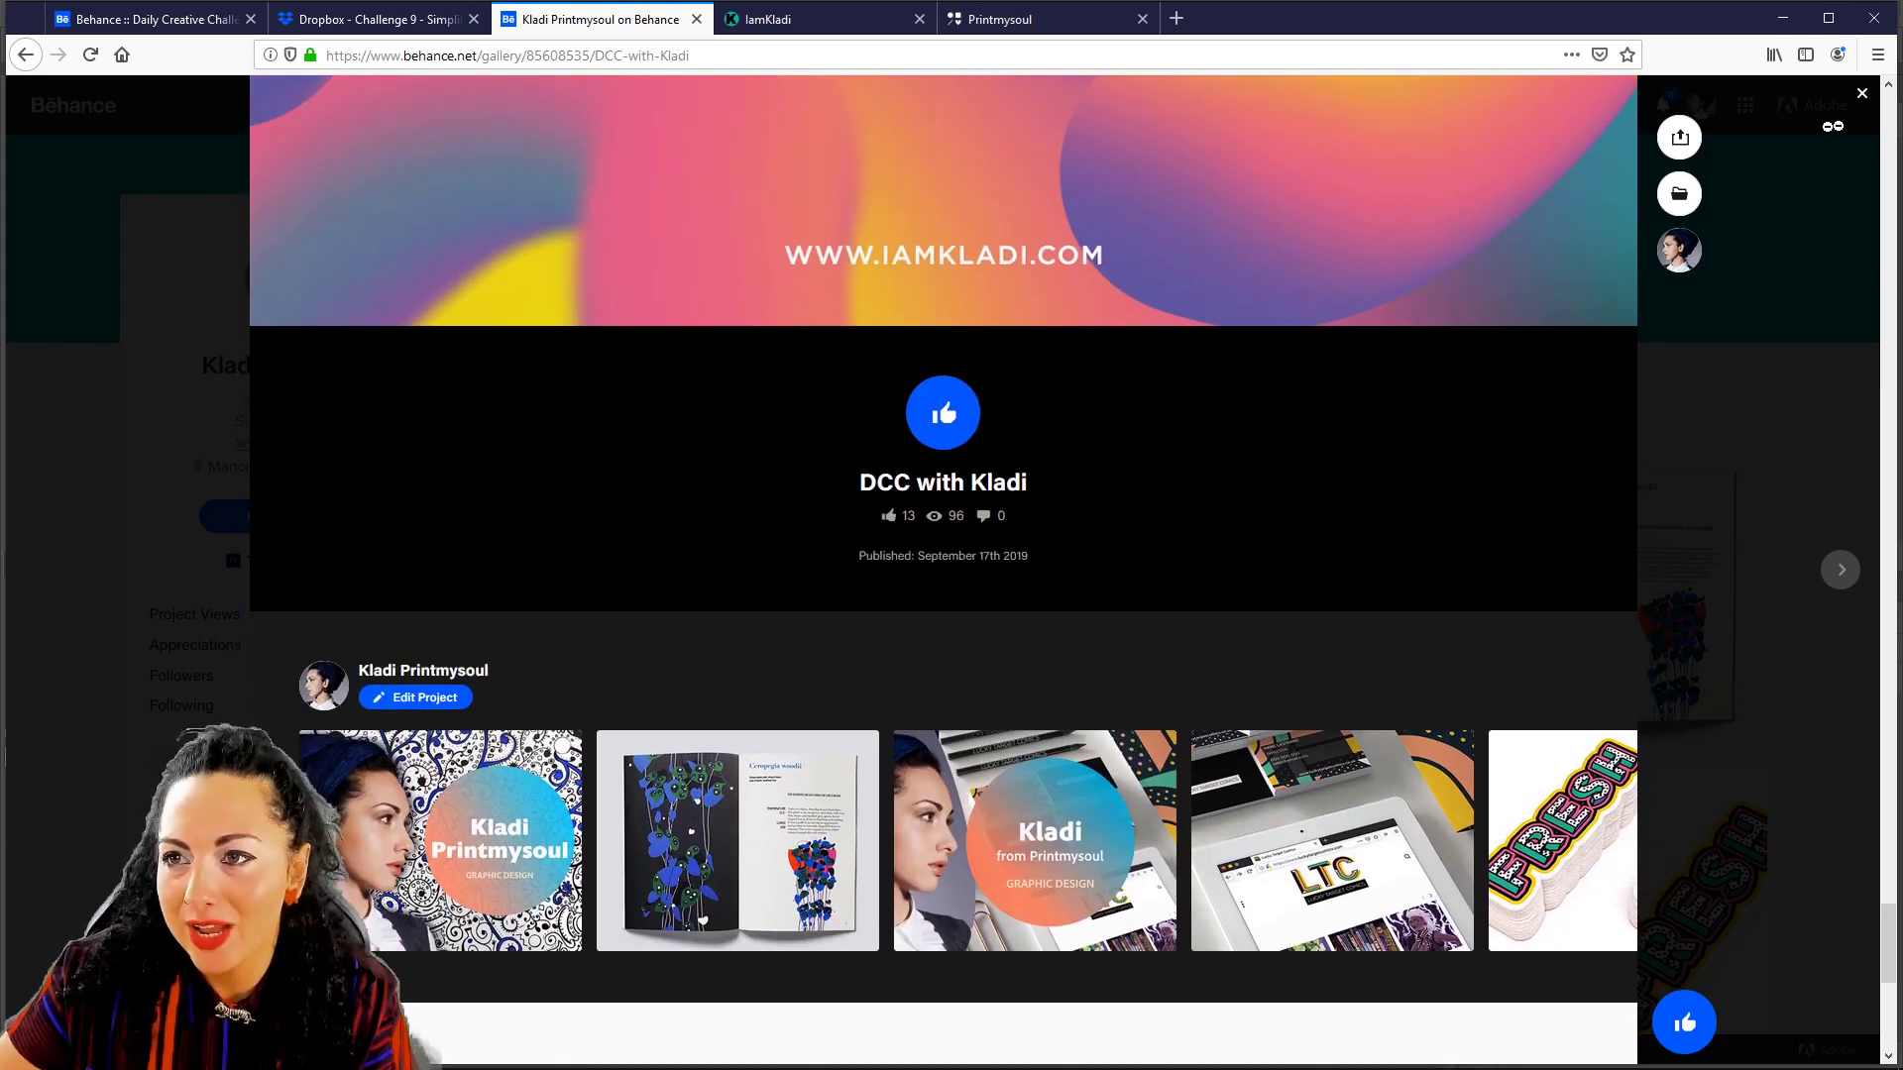
left_click(1861, 97)
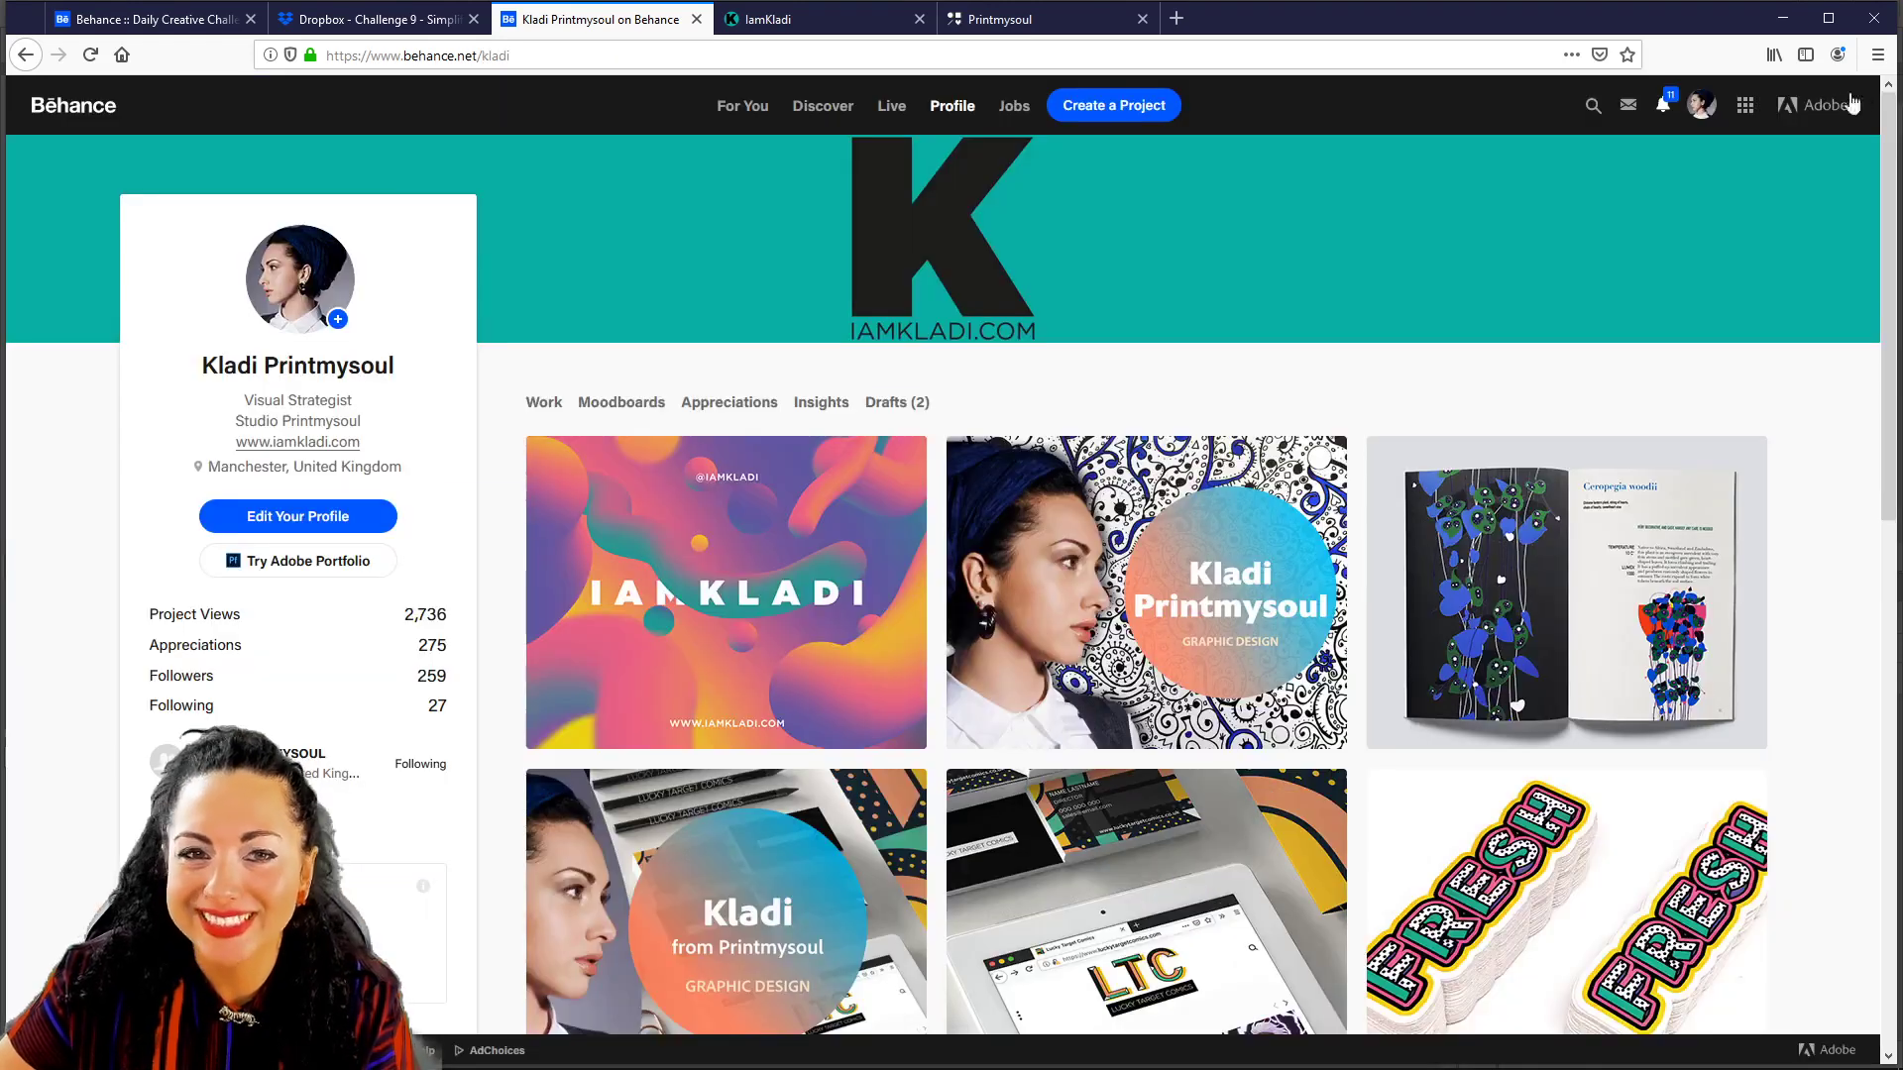
left_click(173, 24)
Open the Enhance a Photo card's Get Started starter files, the Dropbox 'Challenge 9' folder.
scroll(1199, 448, "down", 10)
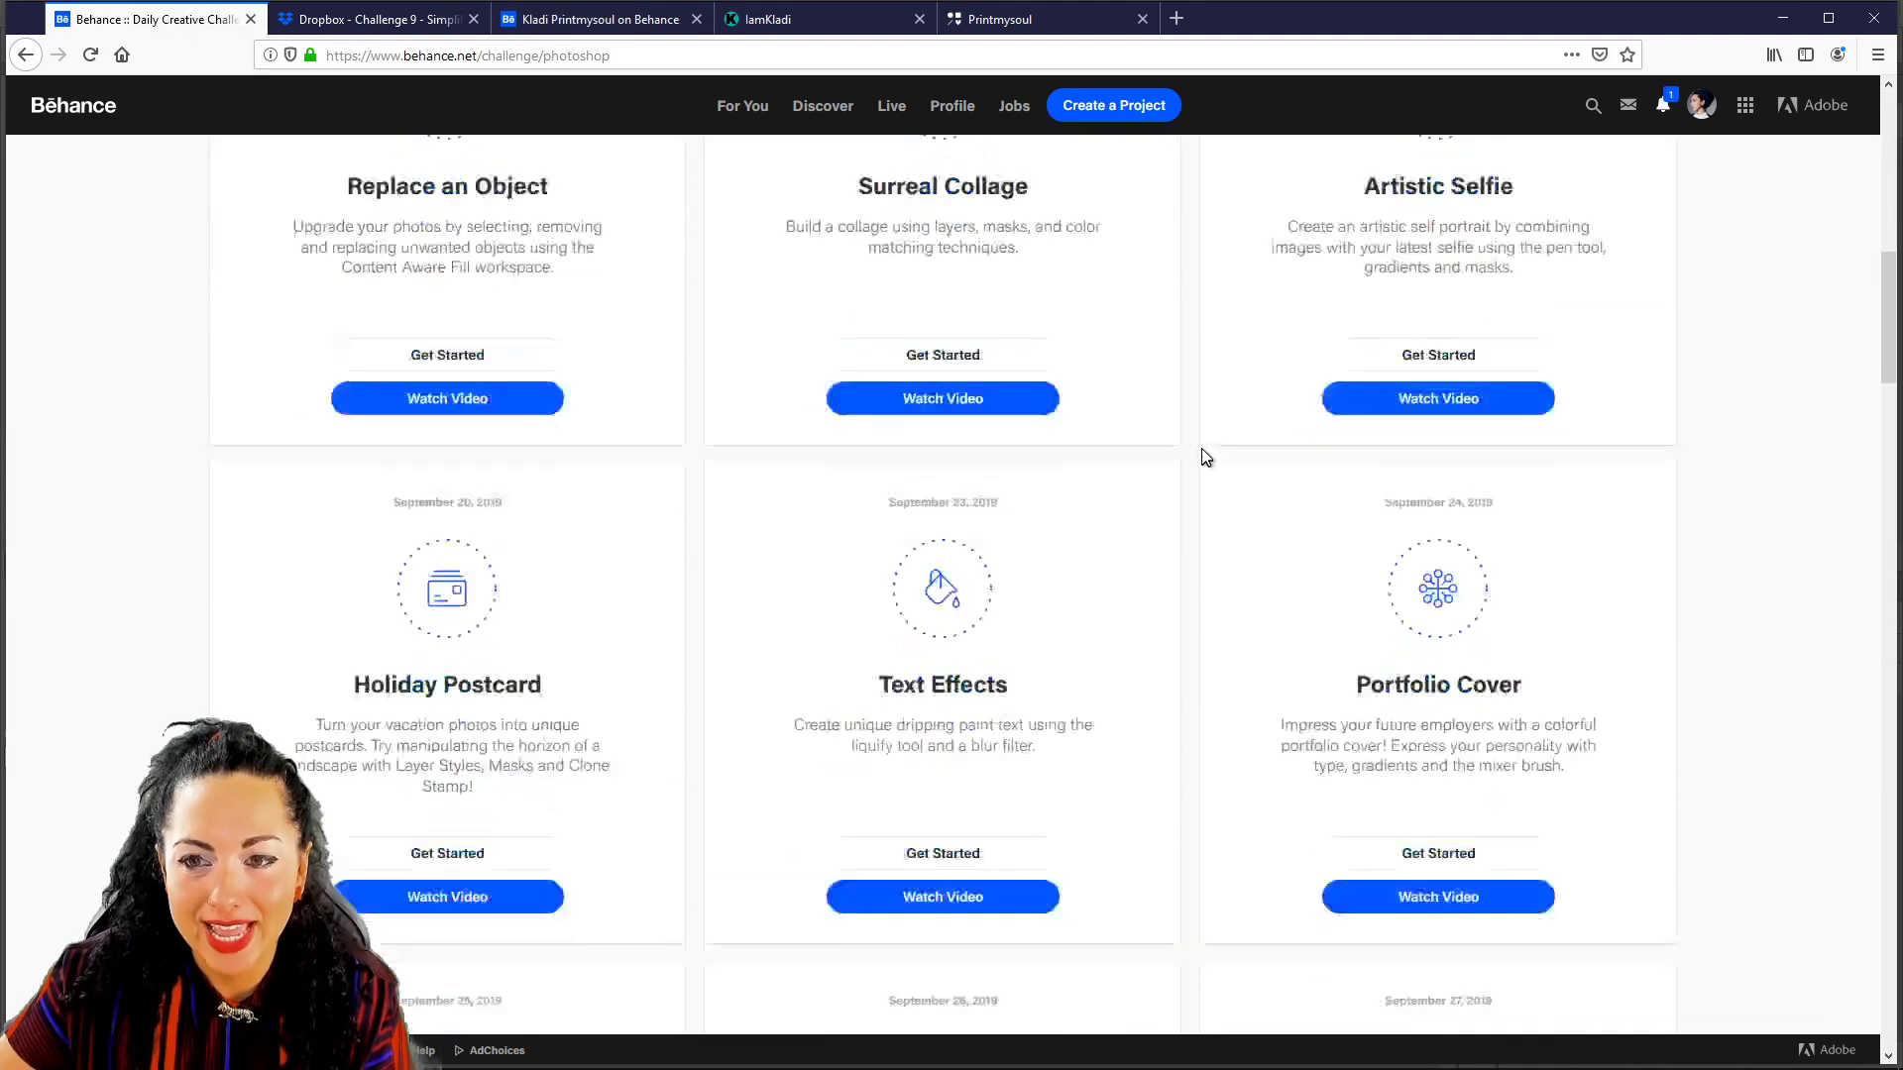
scroll(1196, 446, "down", 1)
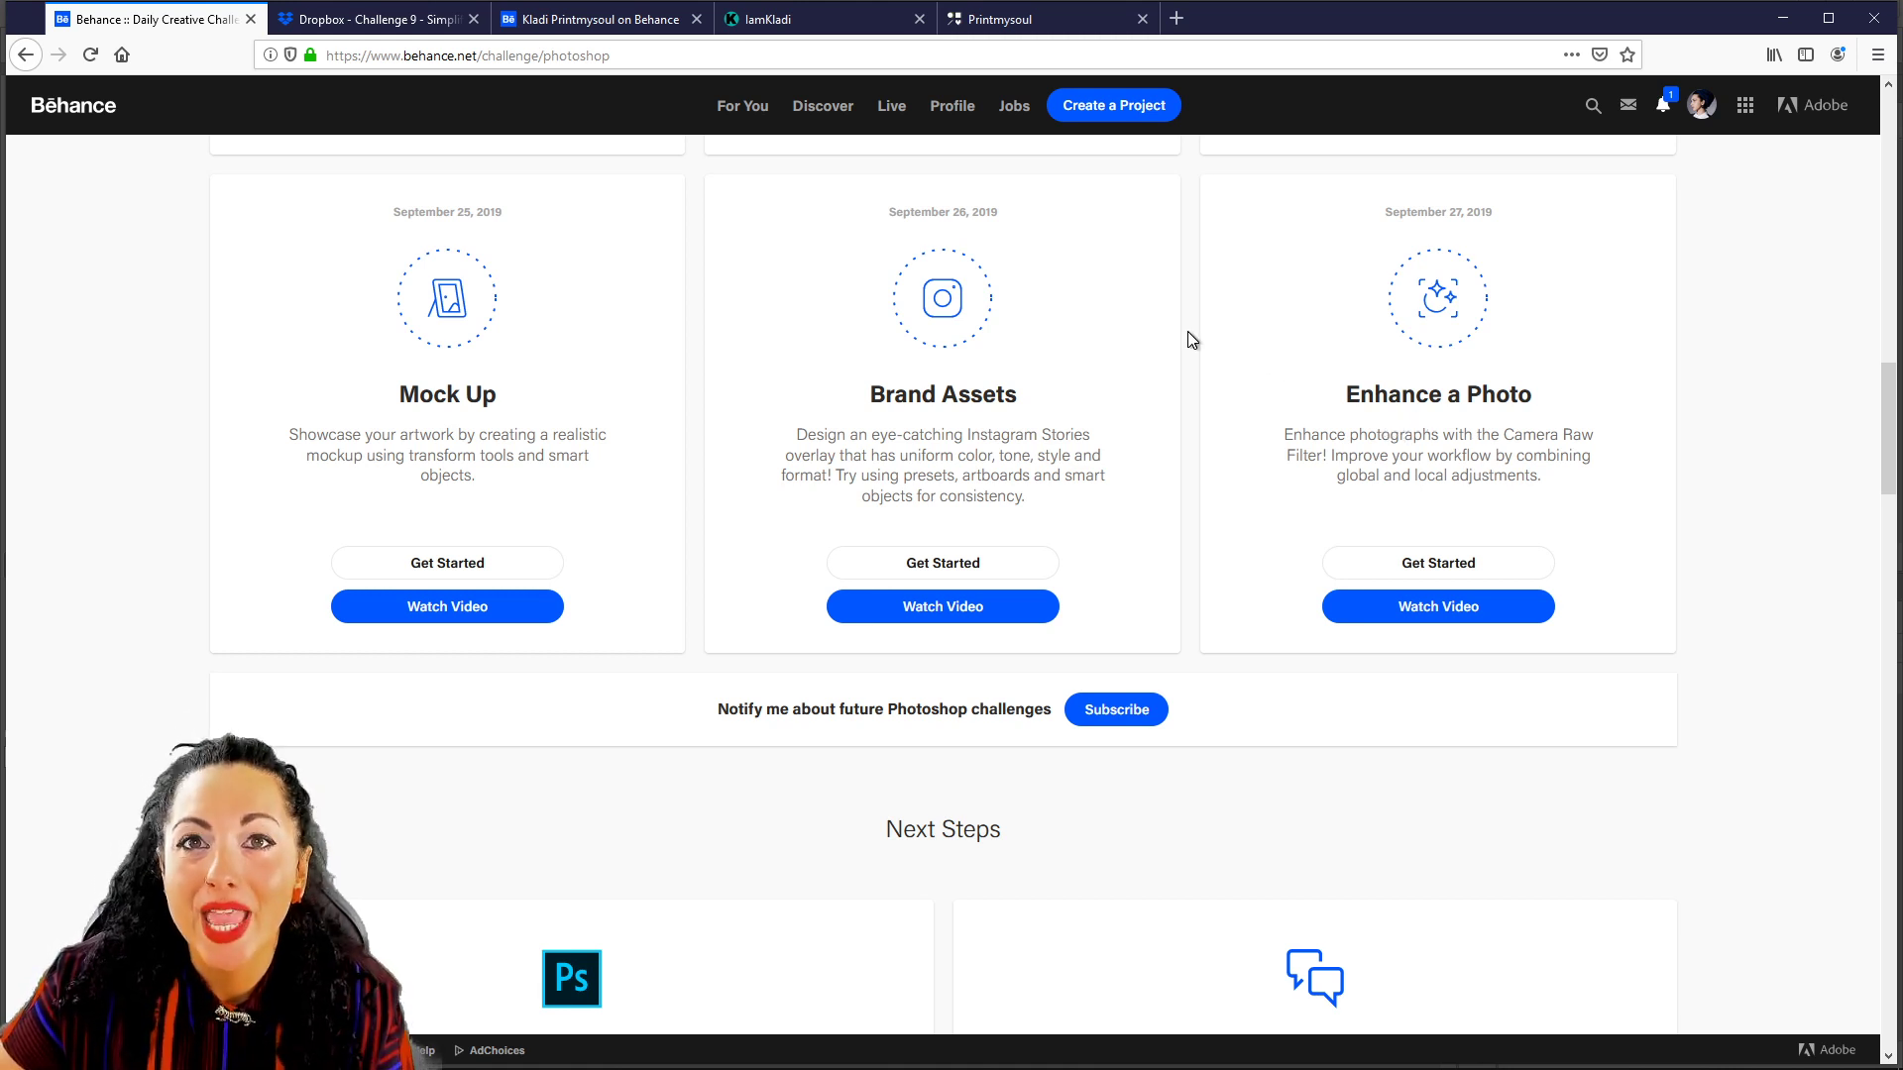
left_click(1414, 563)
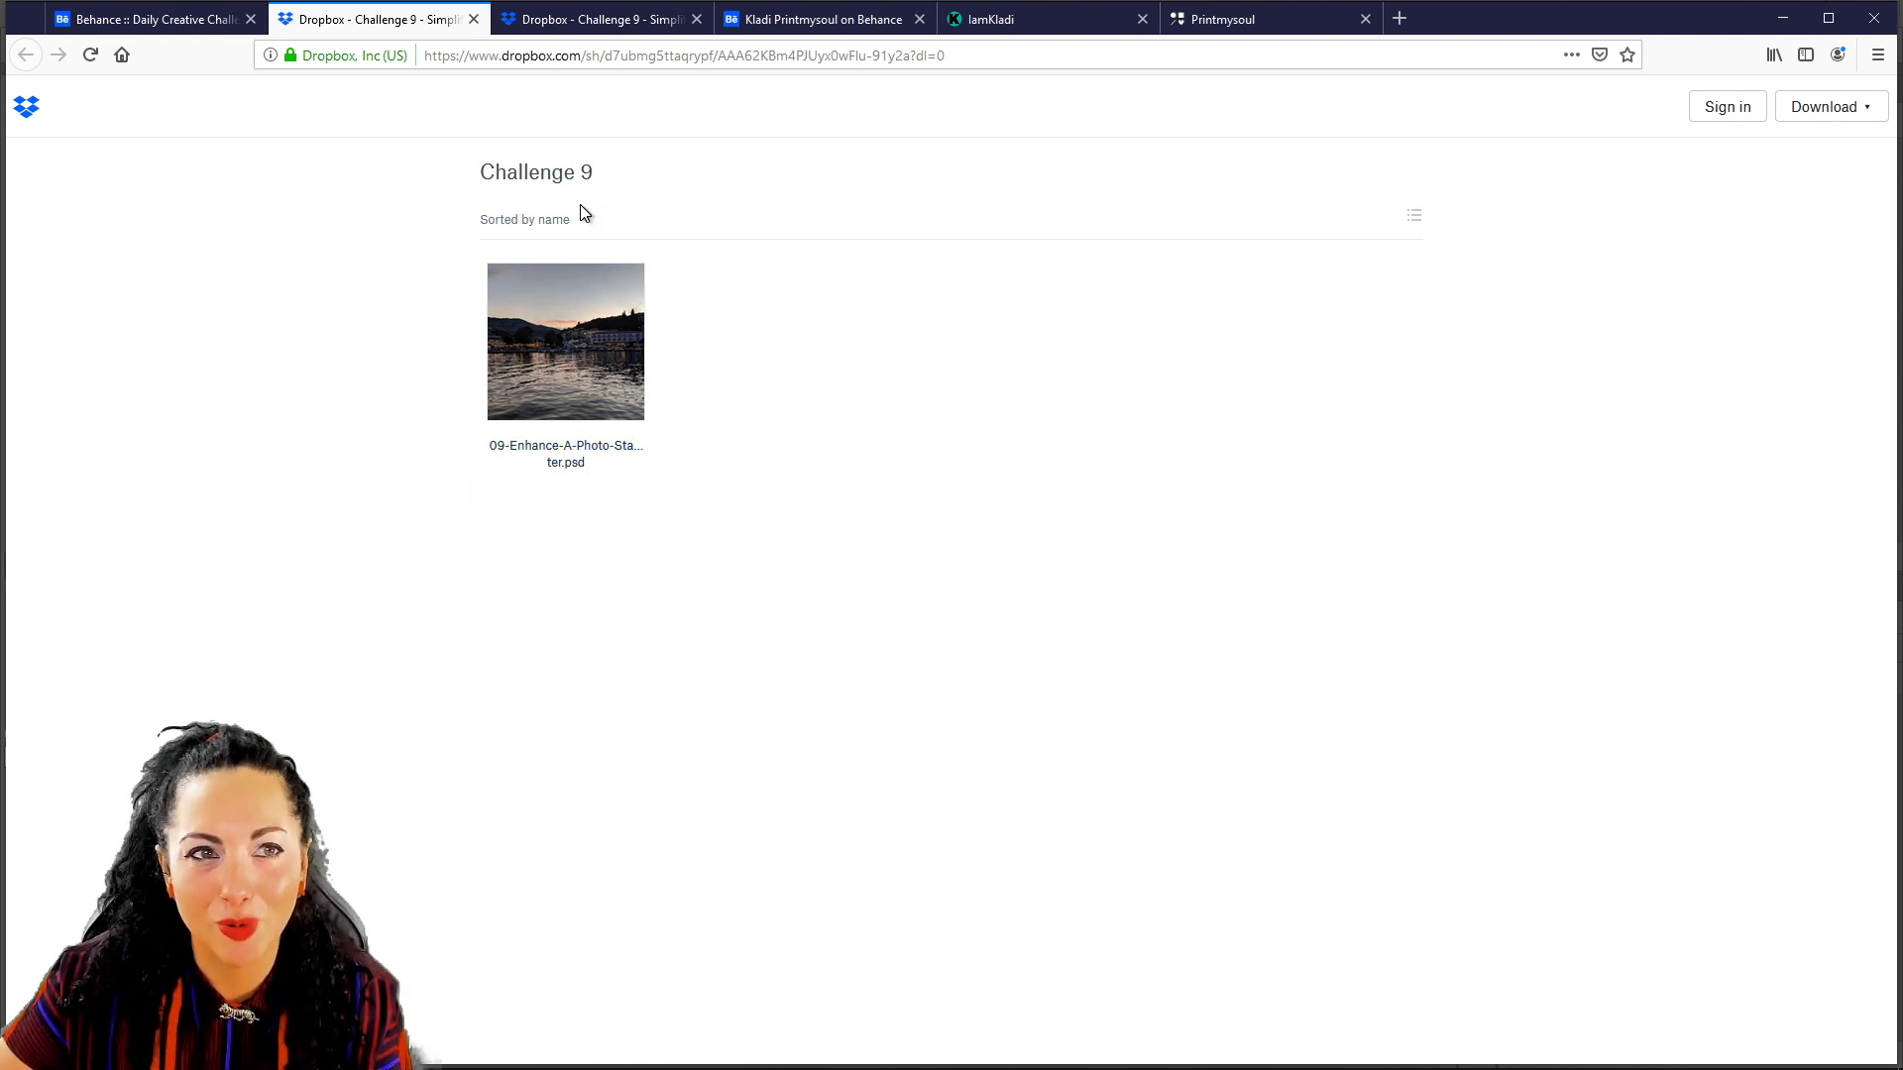
Return to the Behance challenge page, scroll to the top, and open a new blank tab.
left_click(200, 24)
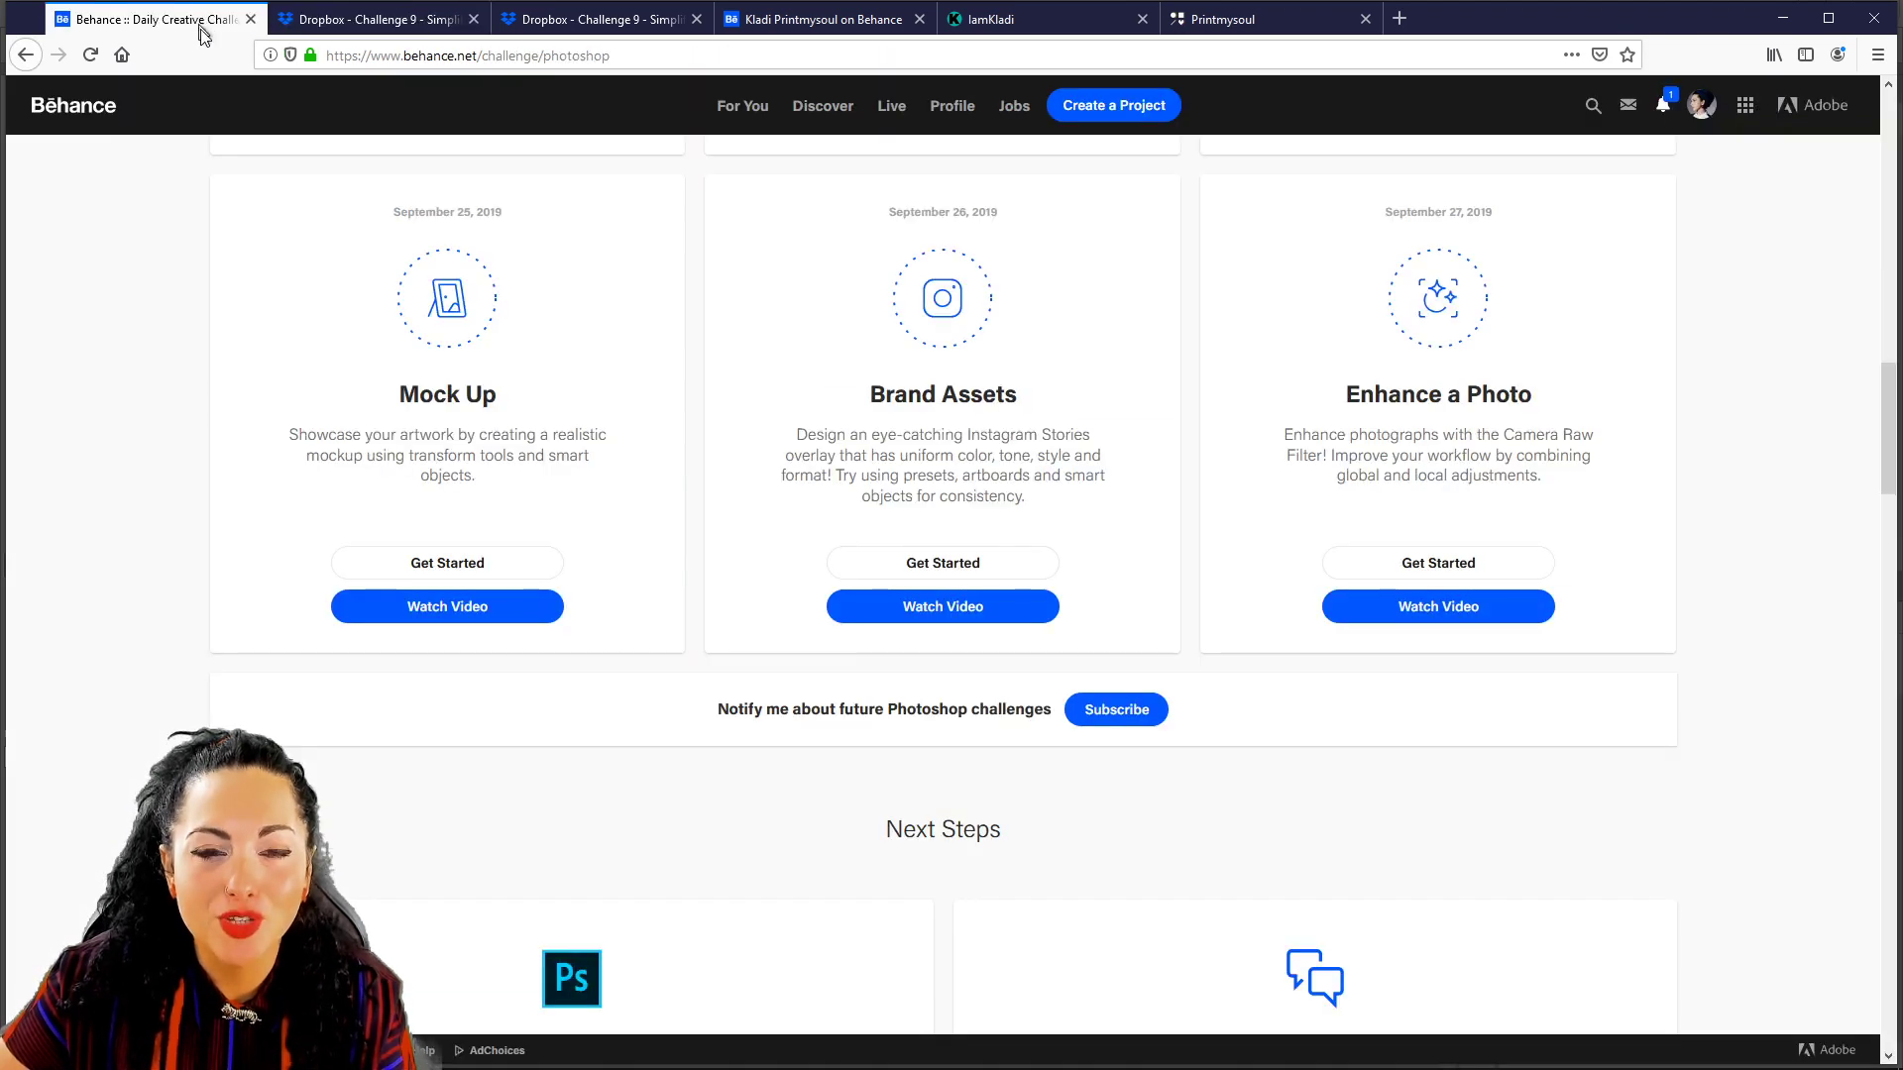
scroll(1273, 765, "up", 20)
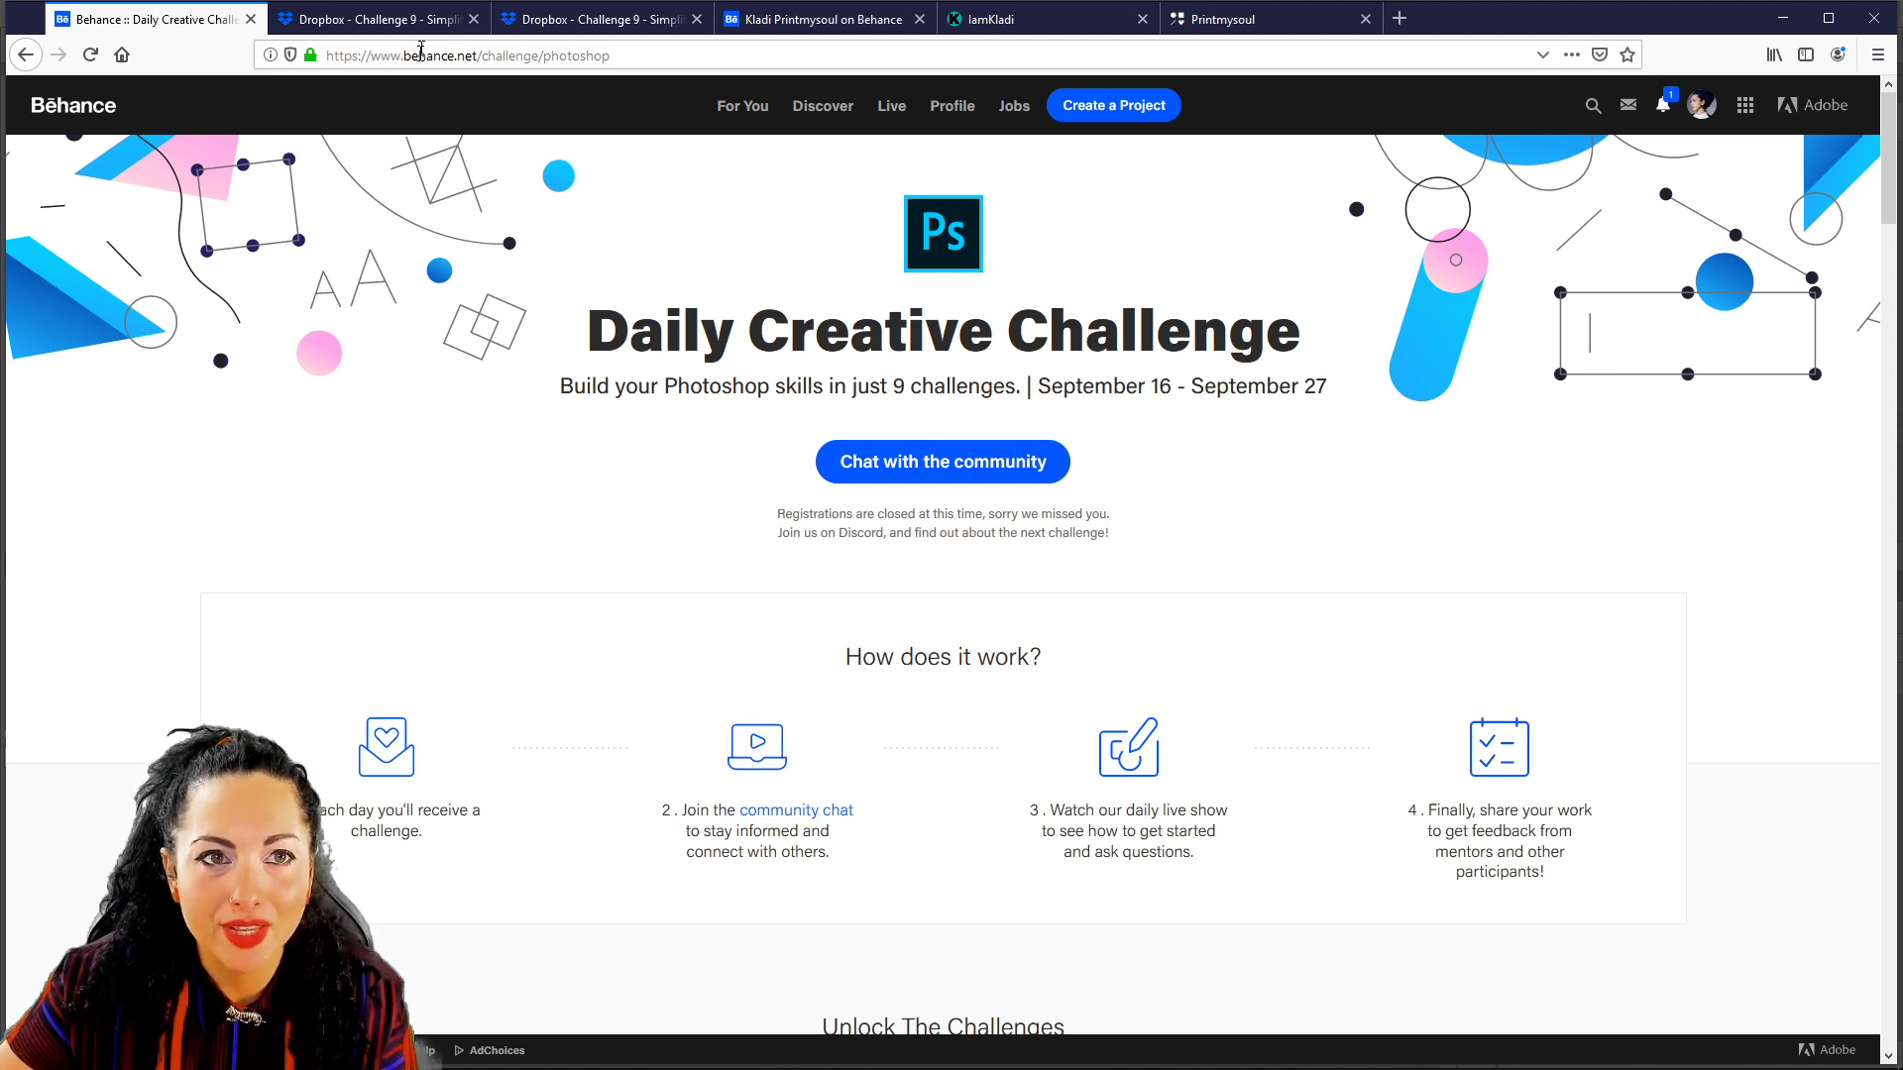
left_click(1409, 25)
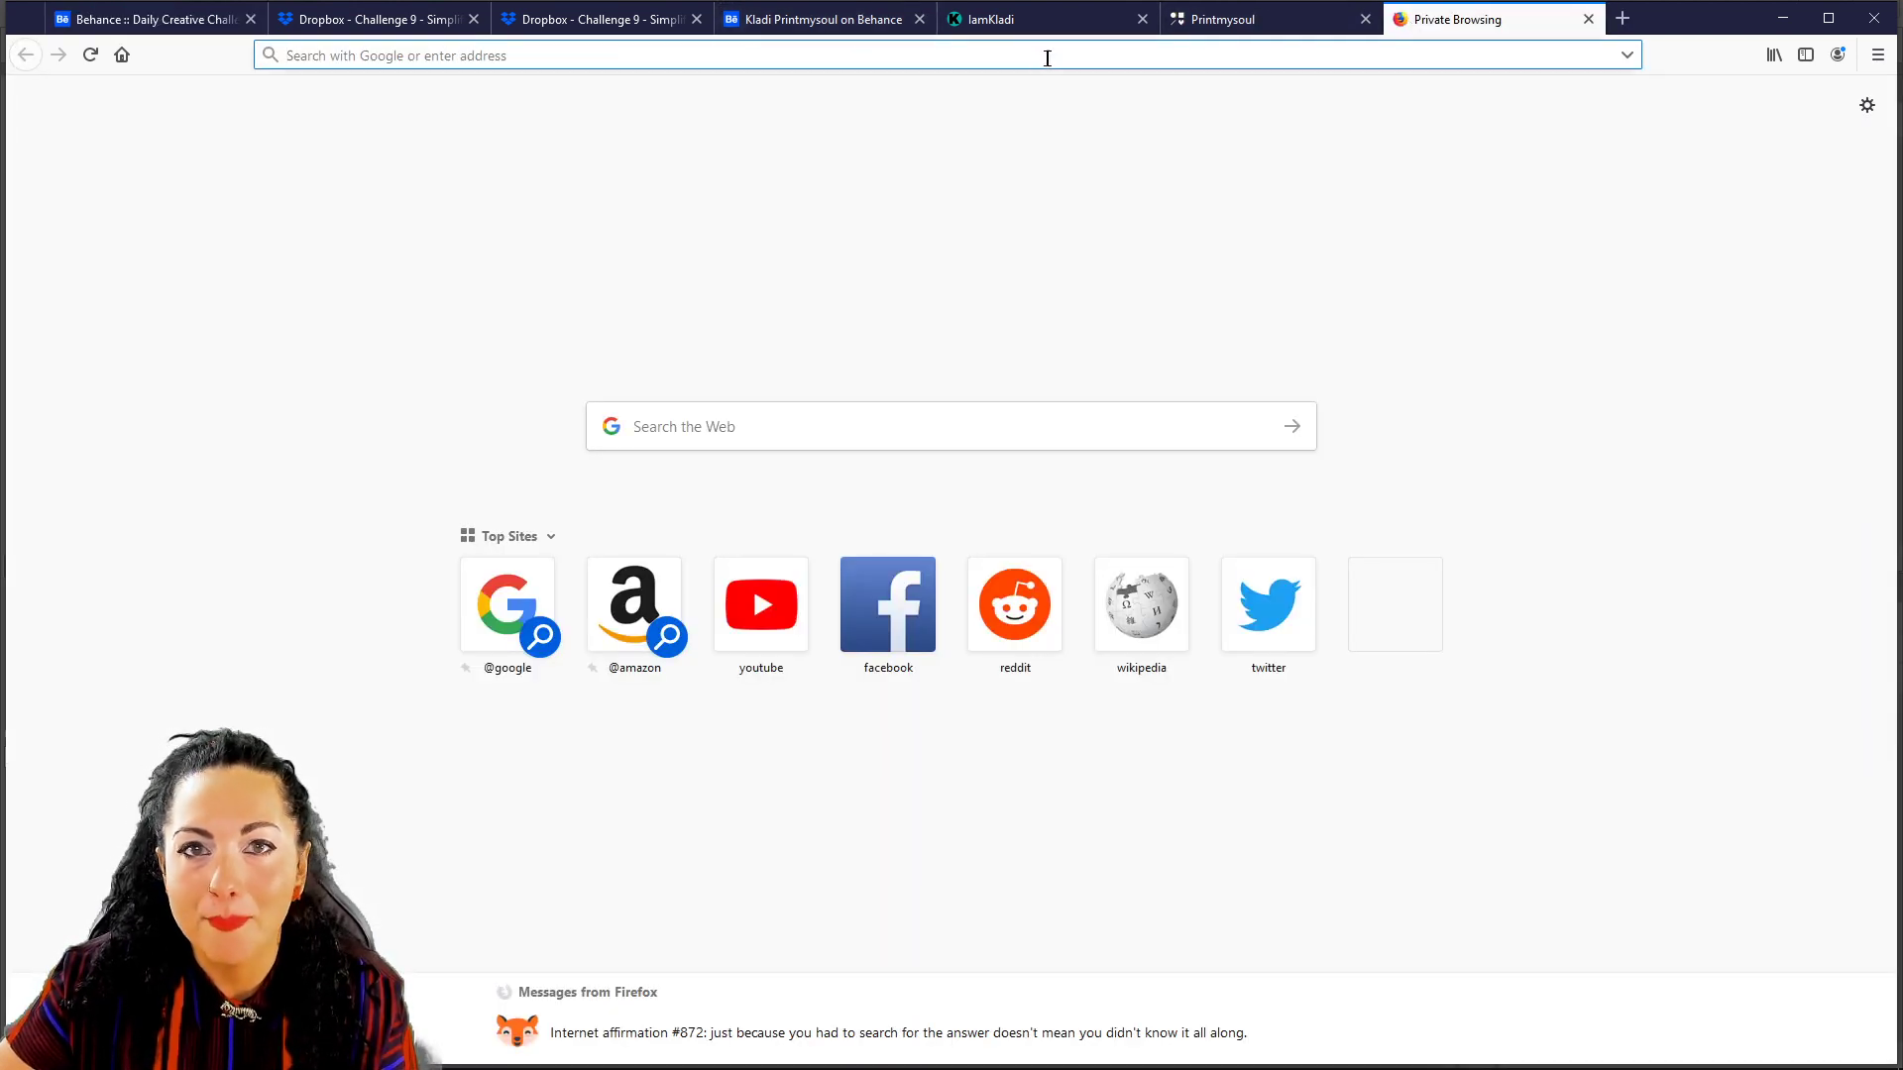
Join the Adobe Photoshop Discord server from Chat with the community, entering a username and dismissing the claim prompt.
left_click(149, 20)
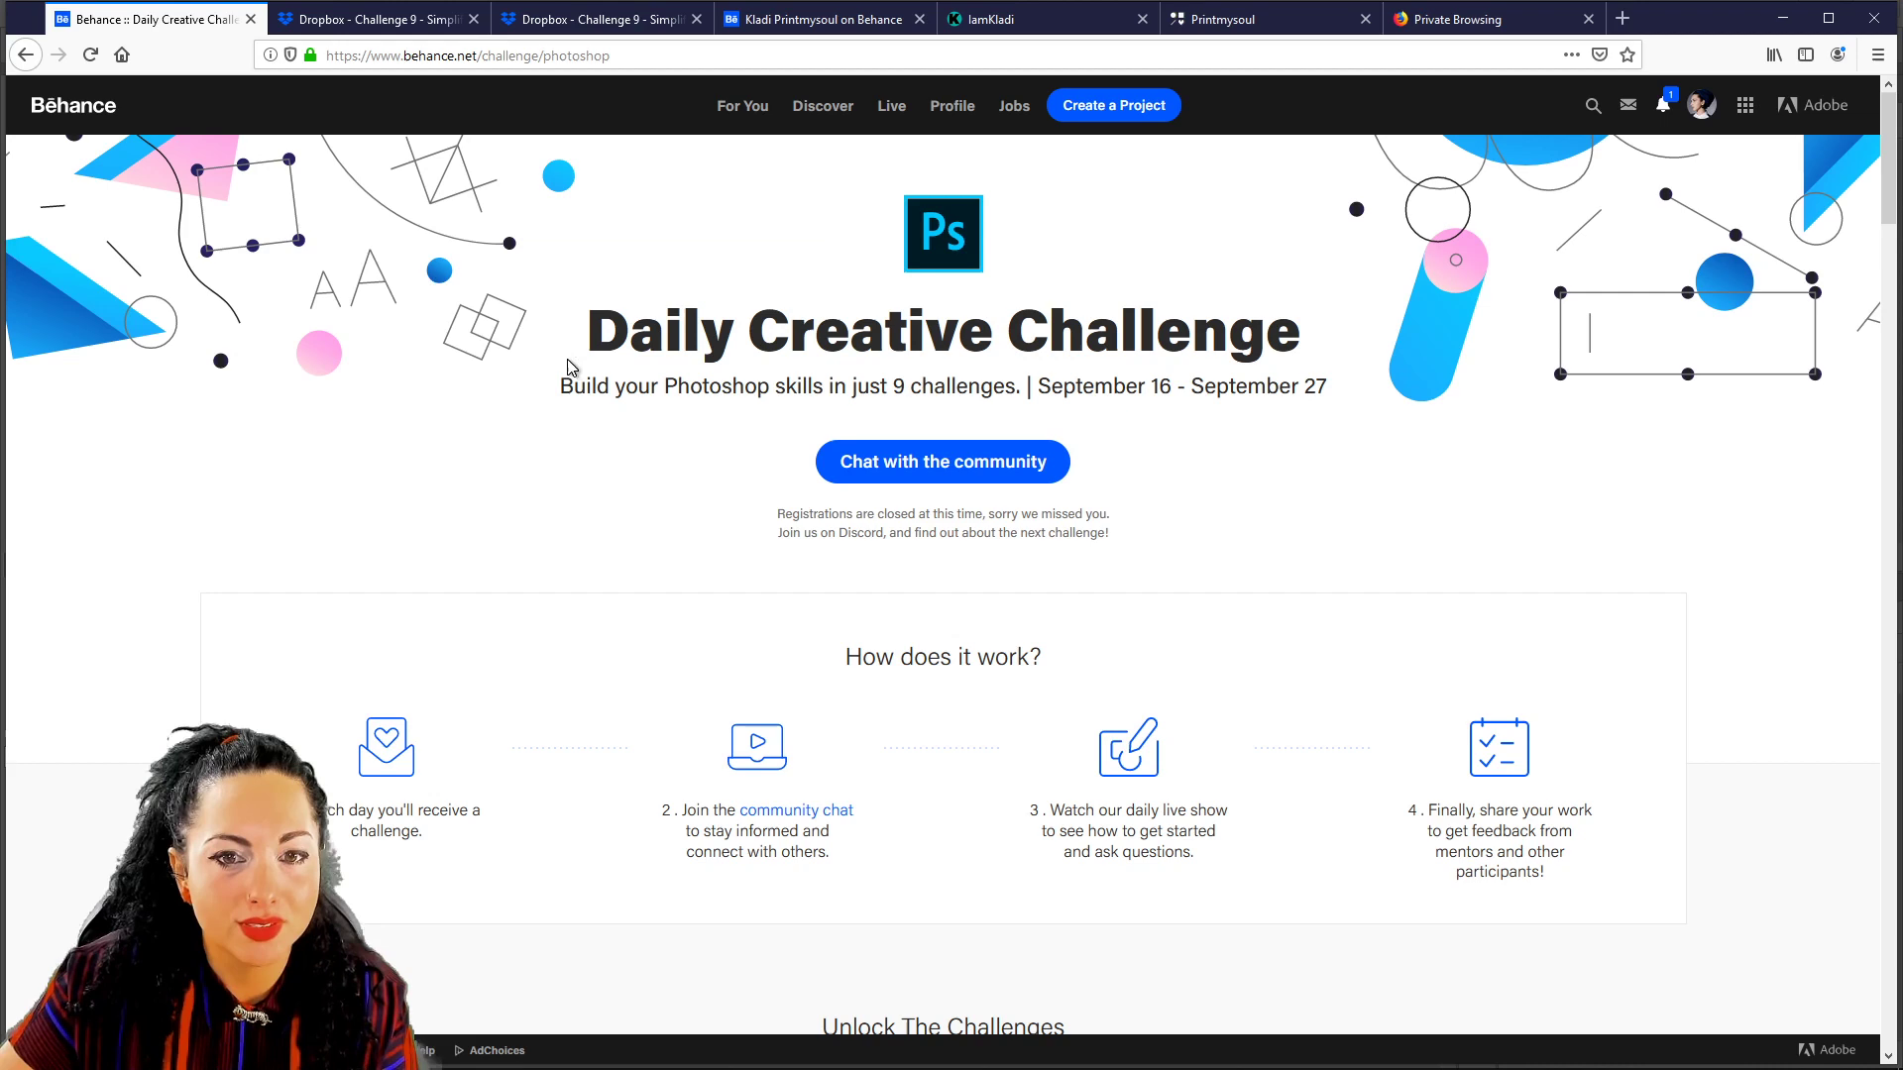
left_click(911, 458)
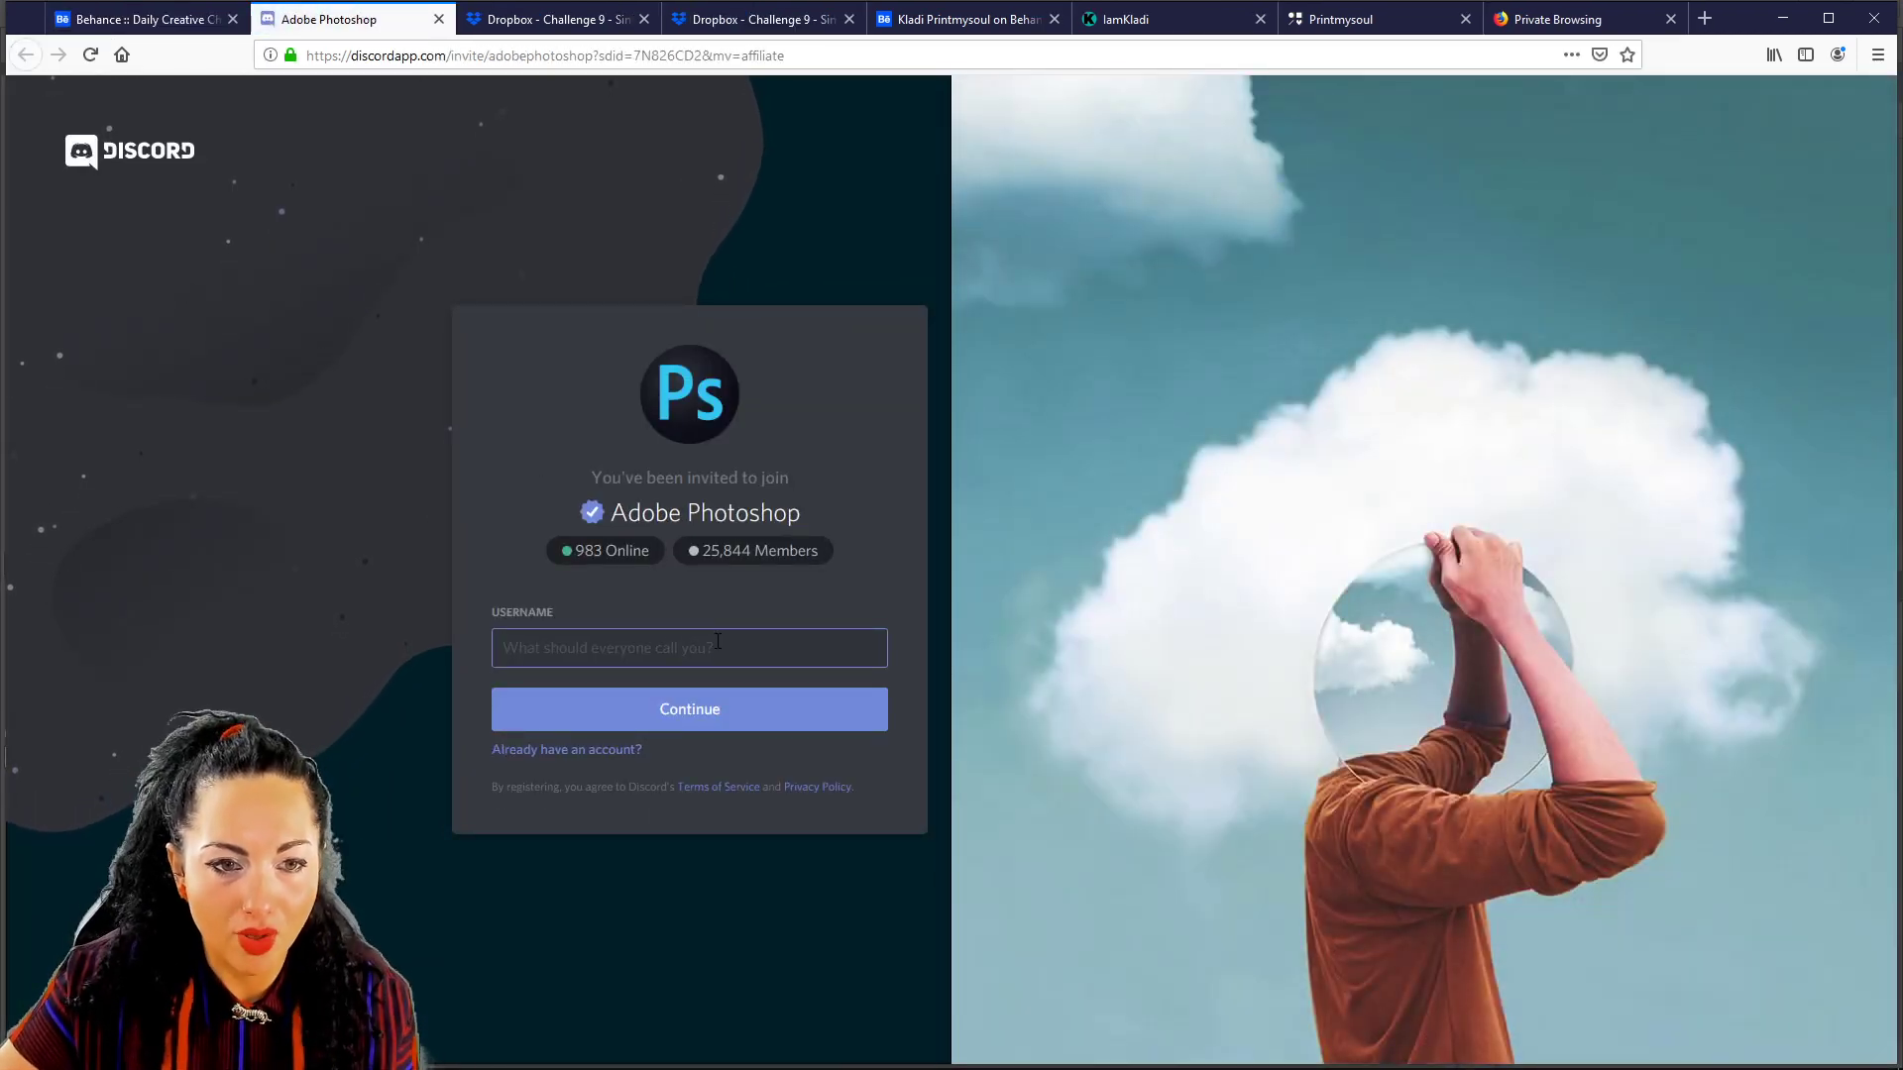
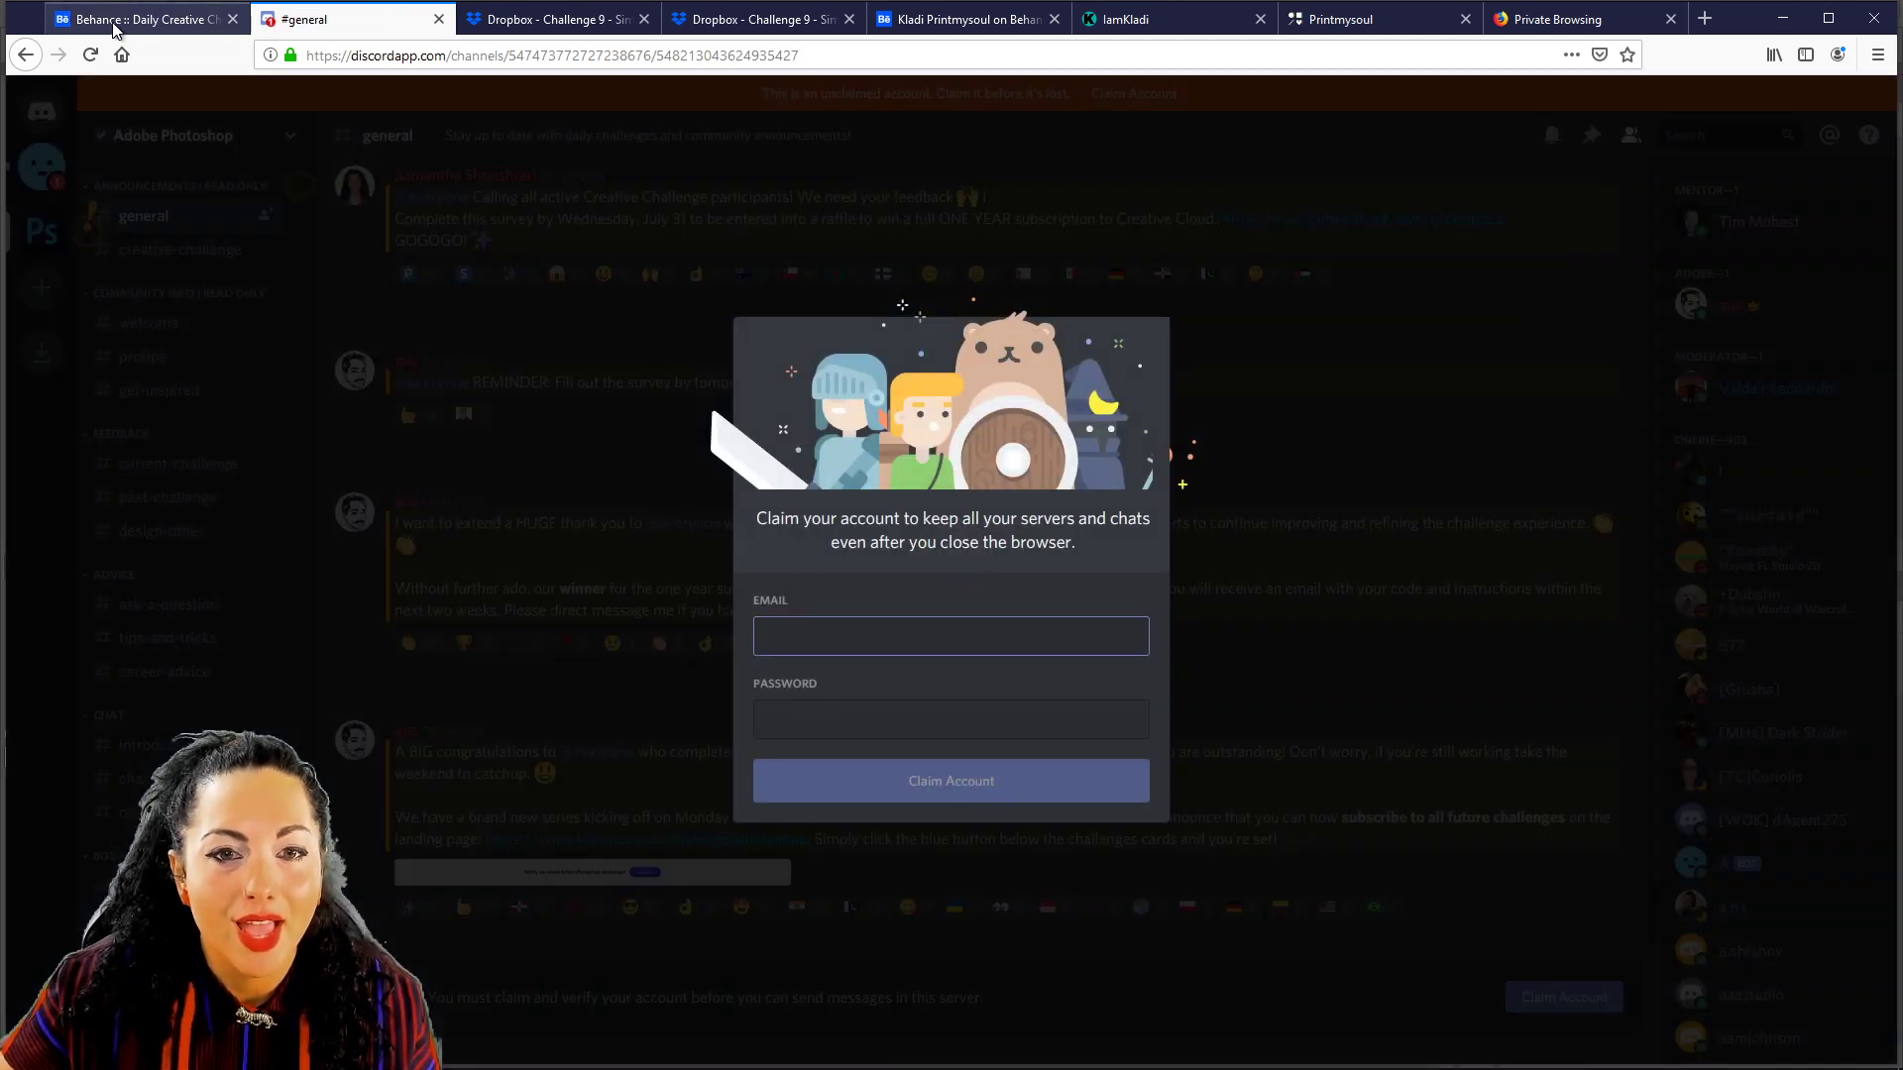
left_click(1265, 607)
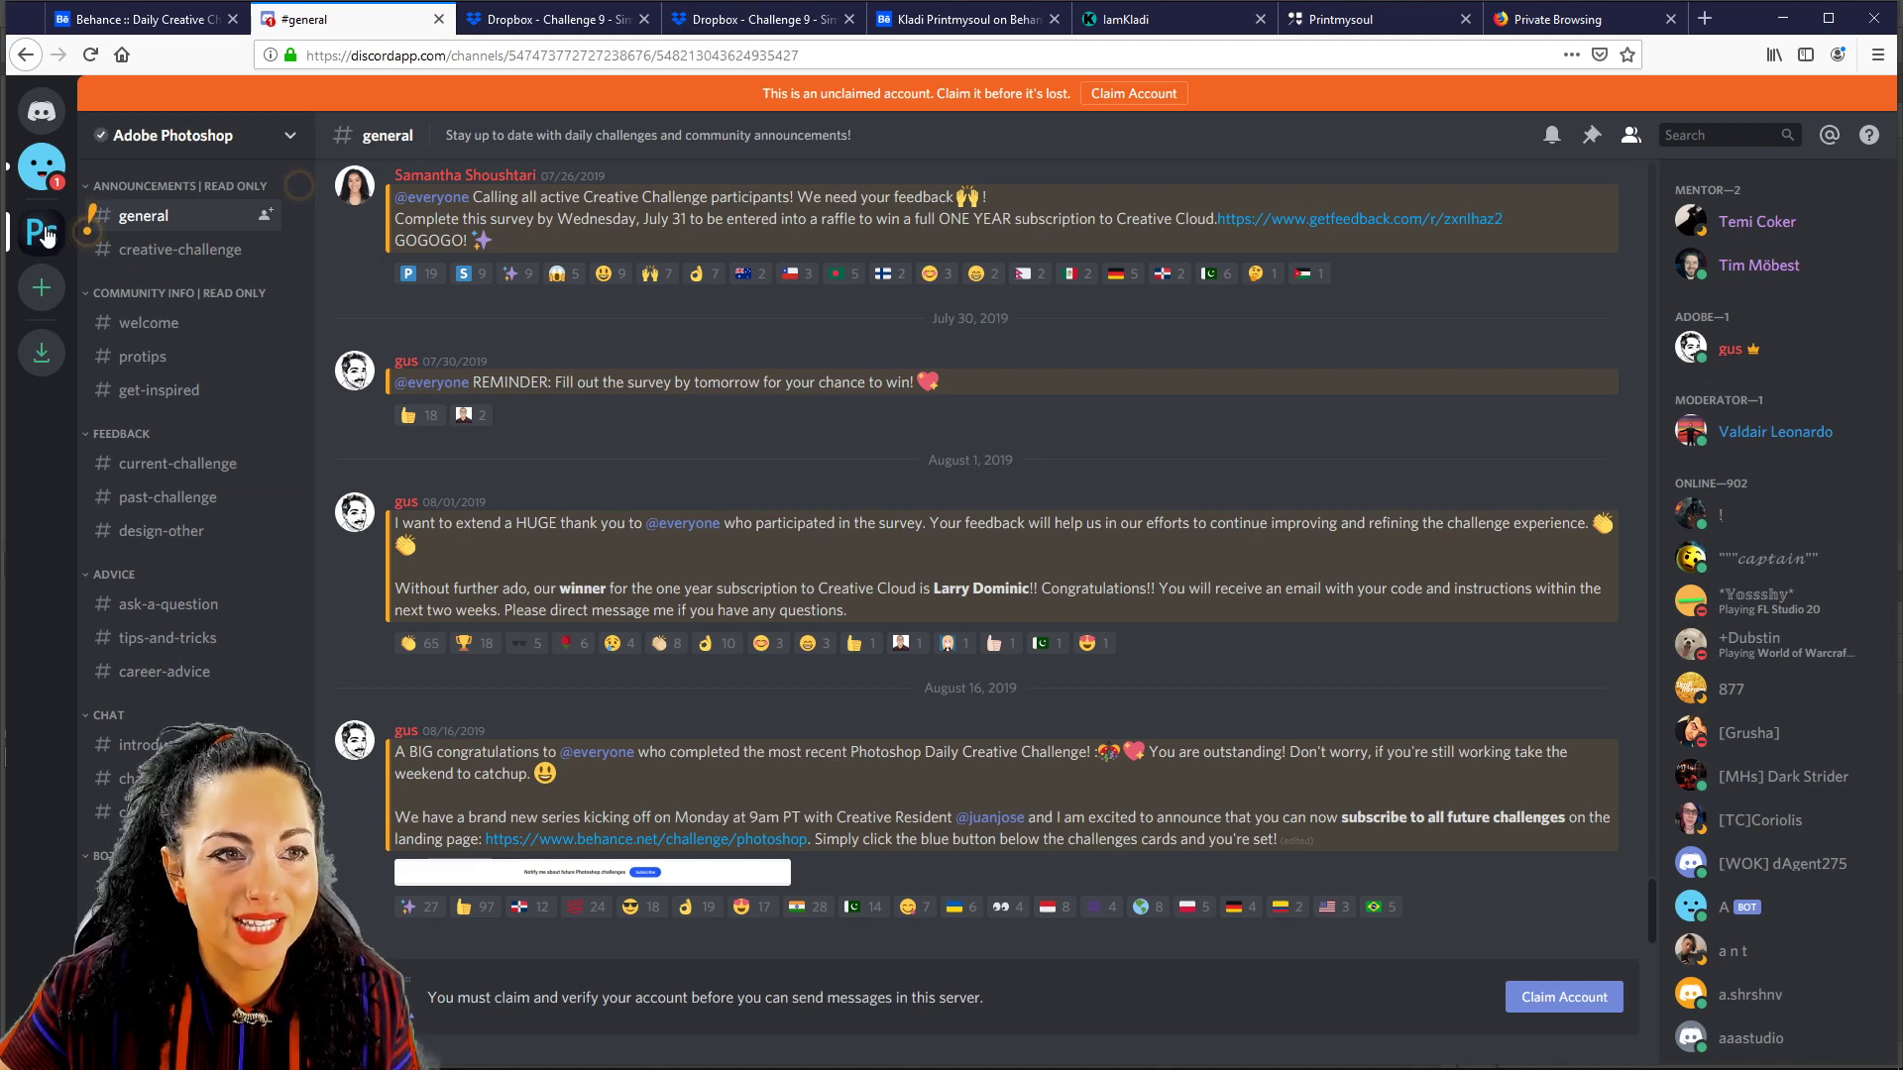
Browse the #current-challenge, #past-challenge and #chat channels, then return to the Behance challenge tab.
left_click(184, 474)
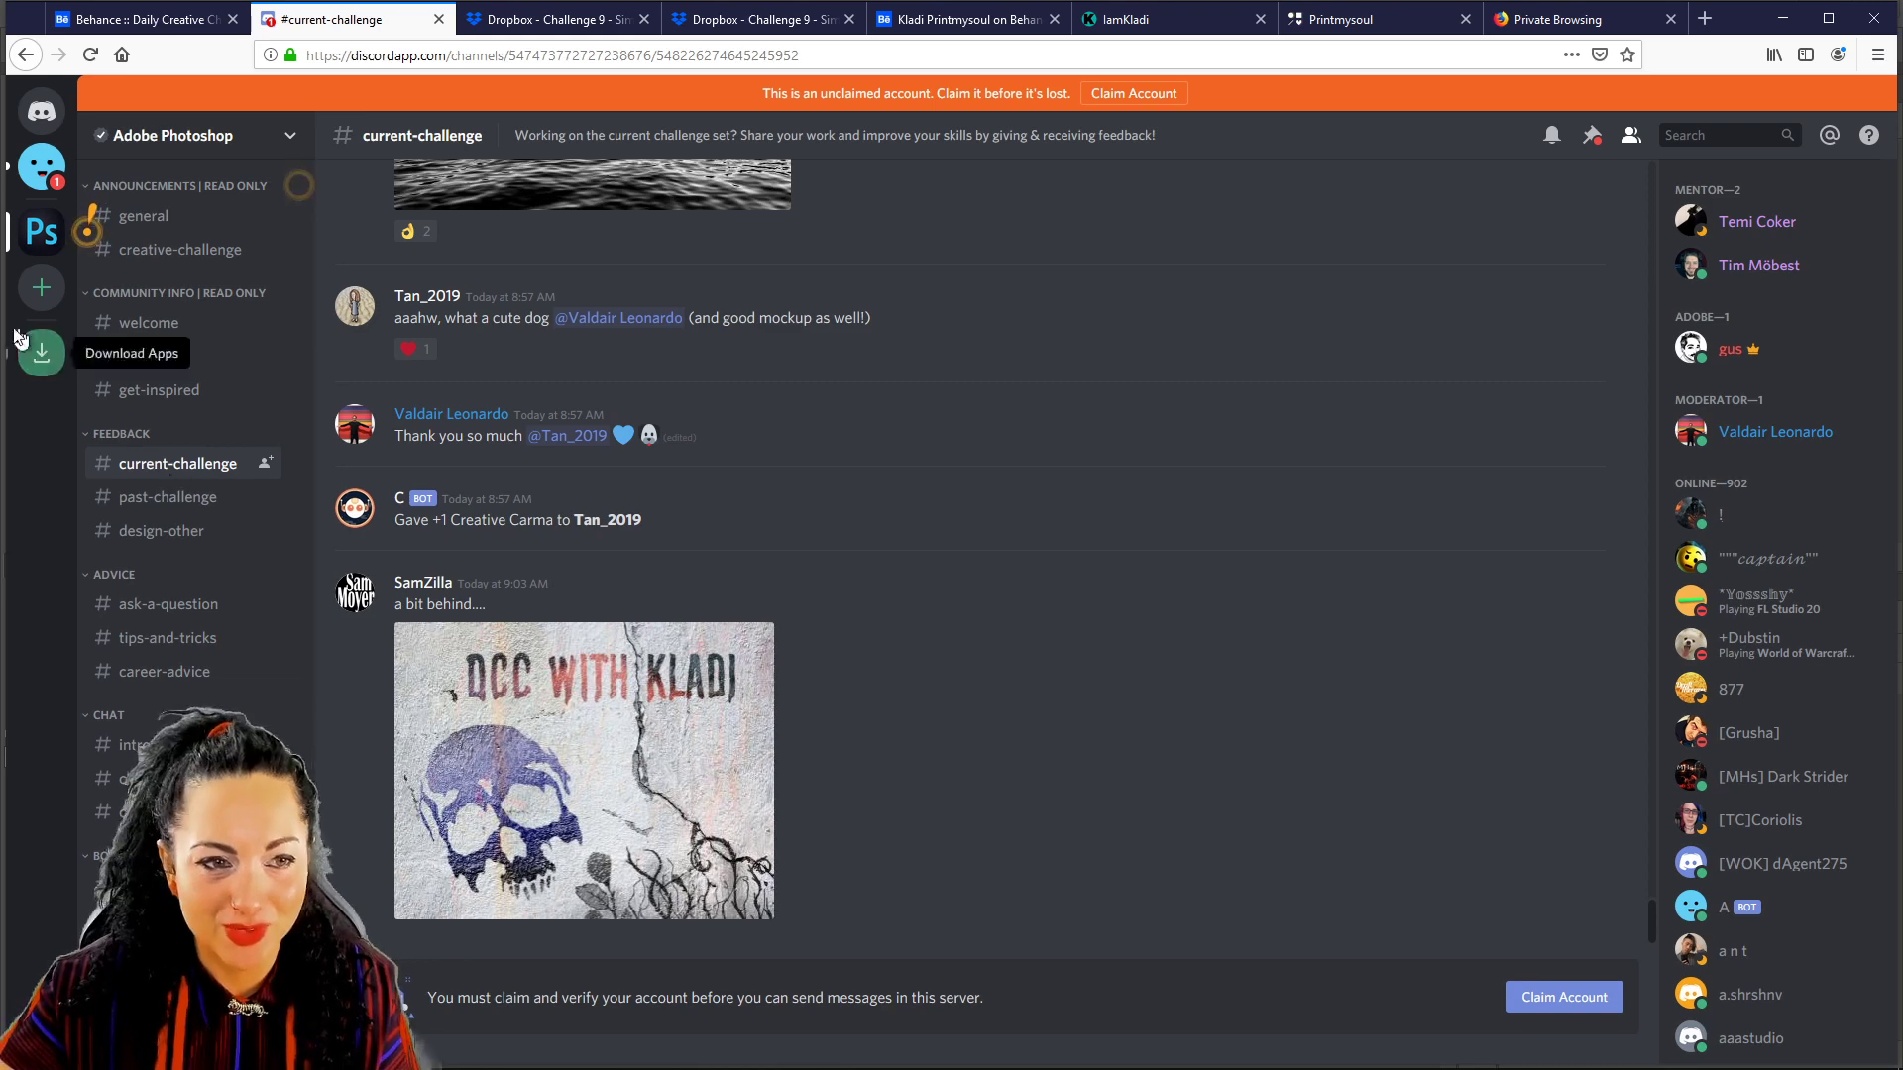
left_click(198, 499)
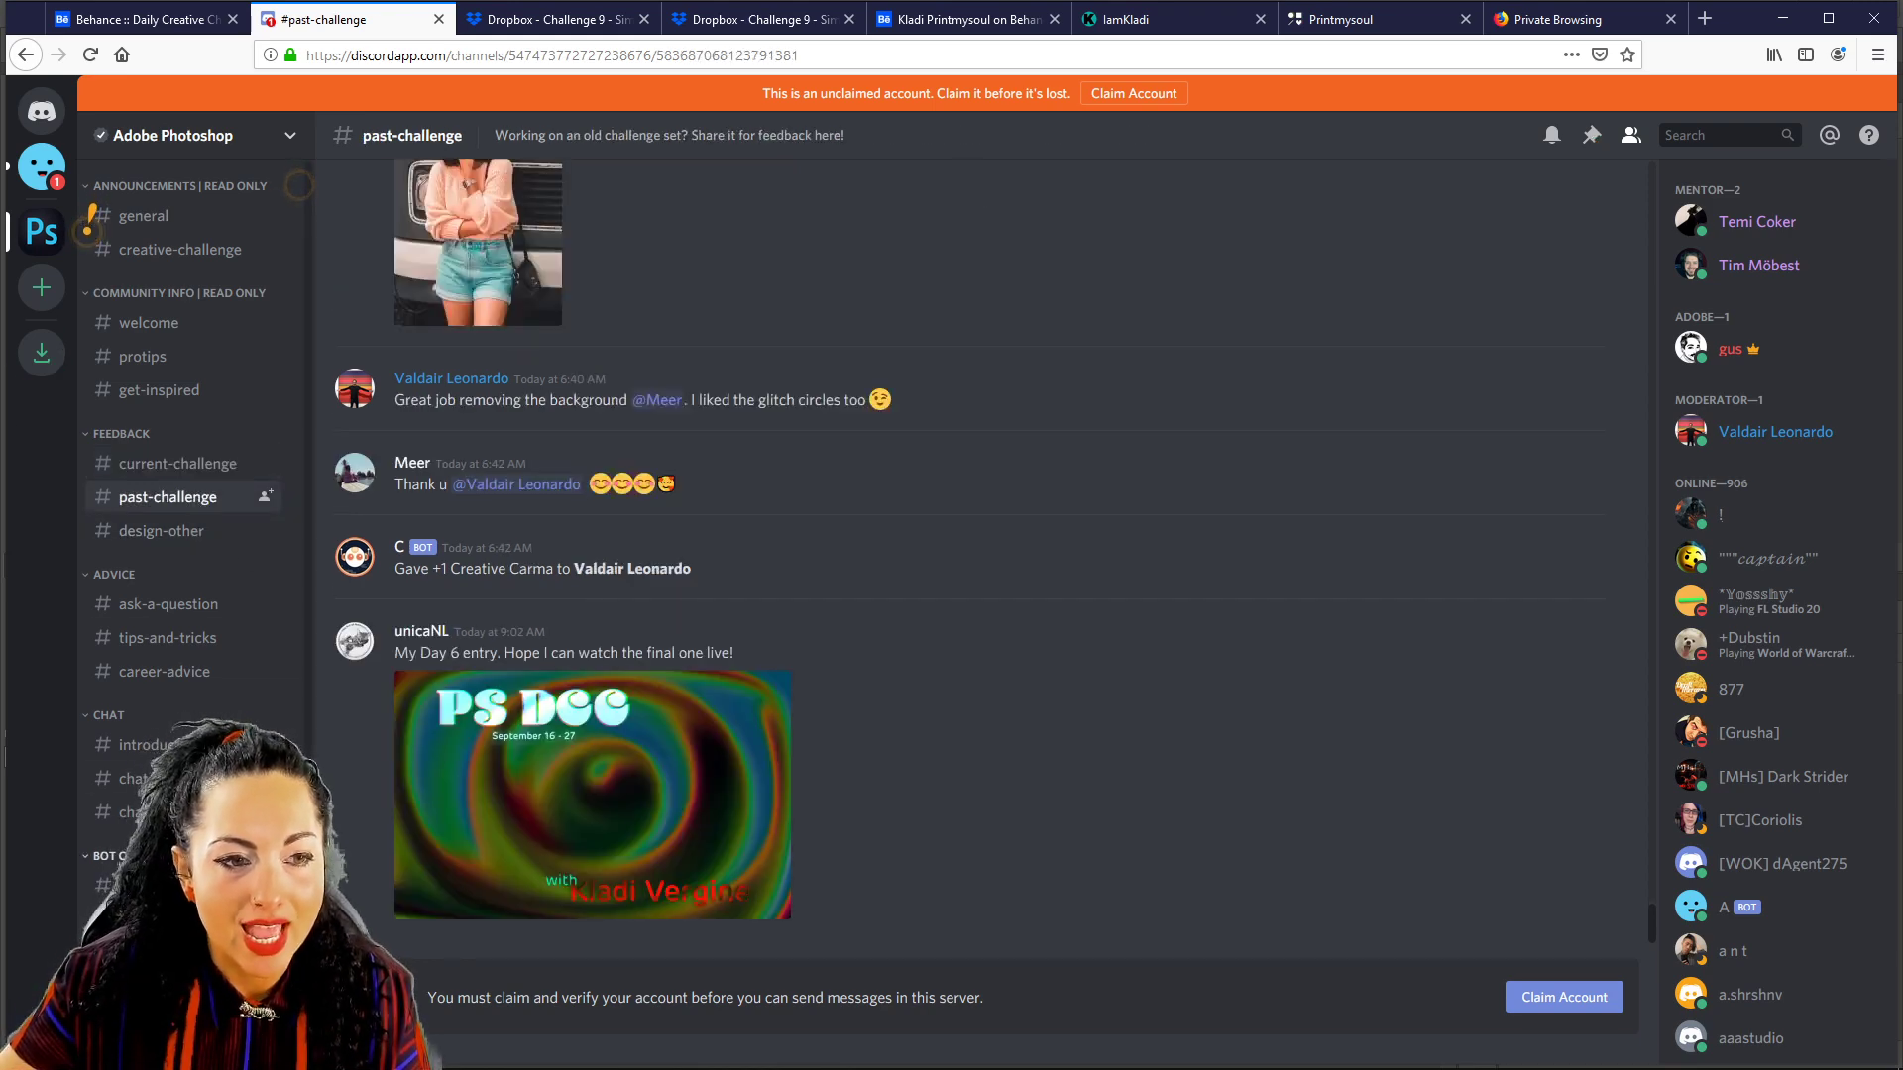
left_click(129, 780)
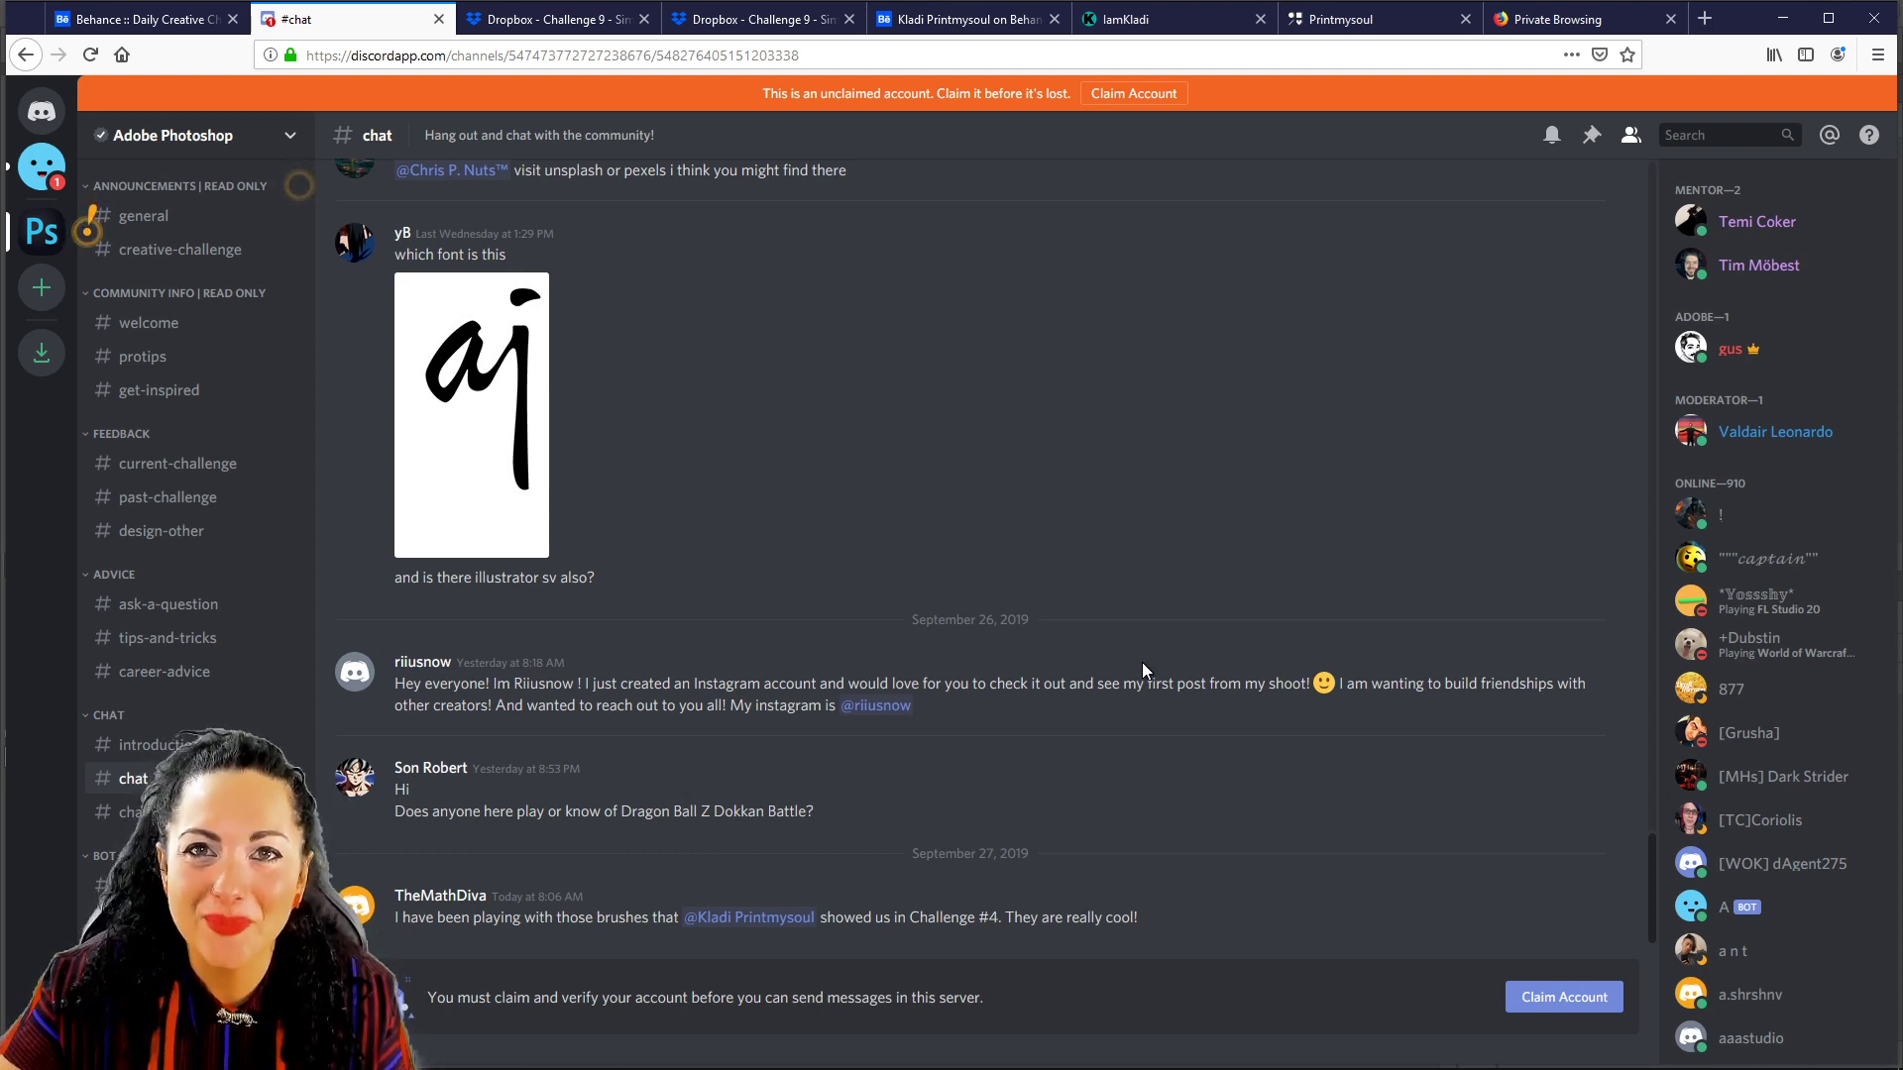
left_click(126, 14)
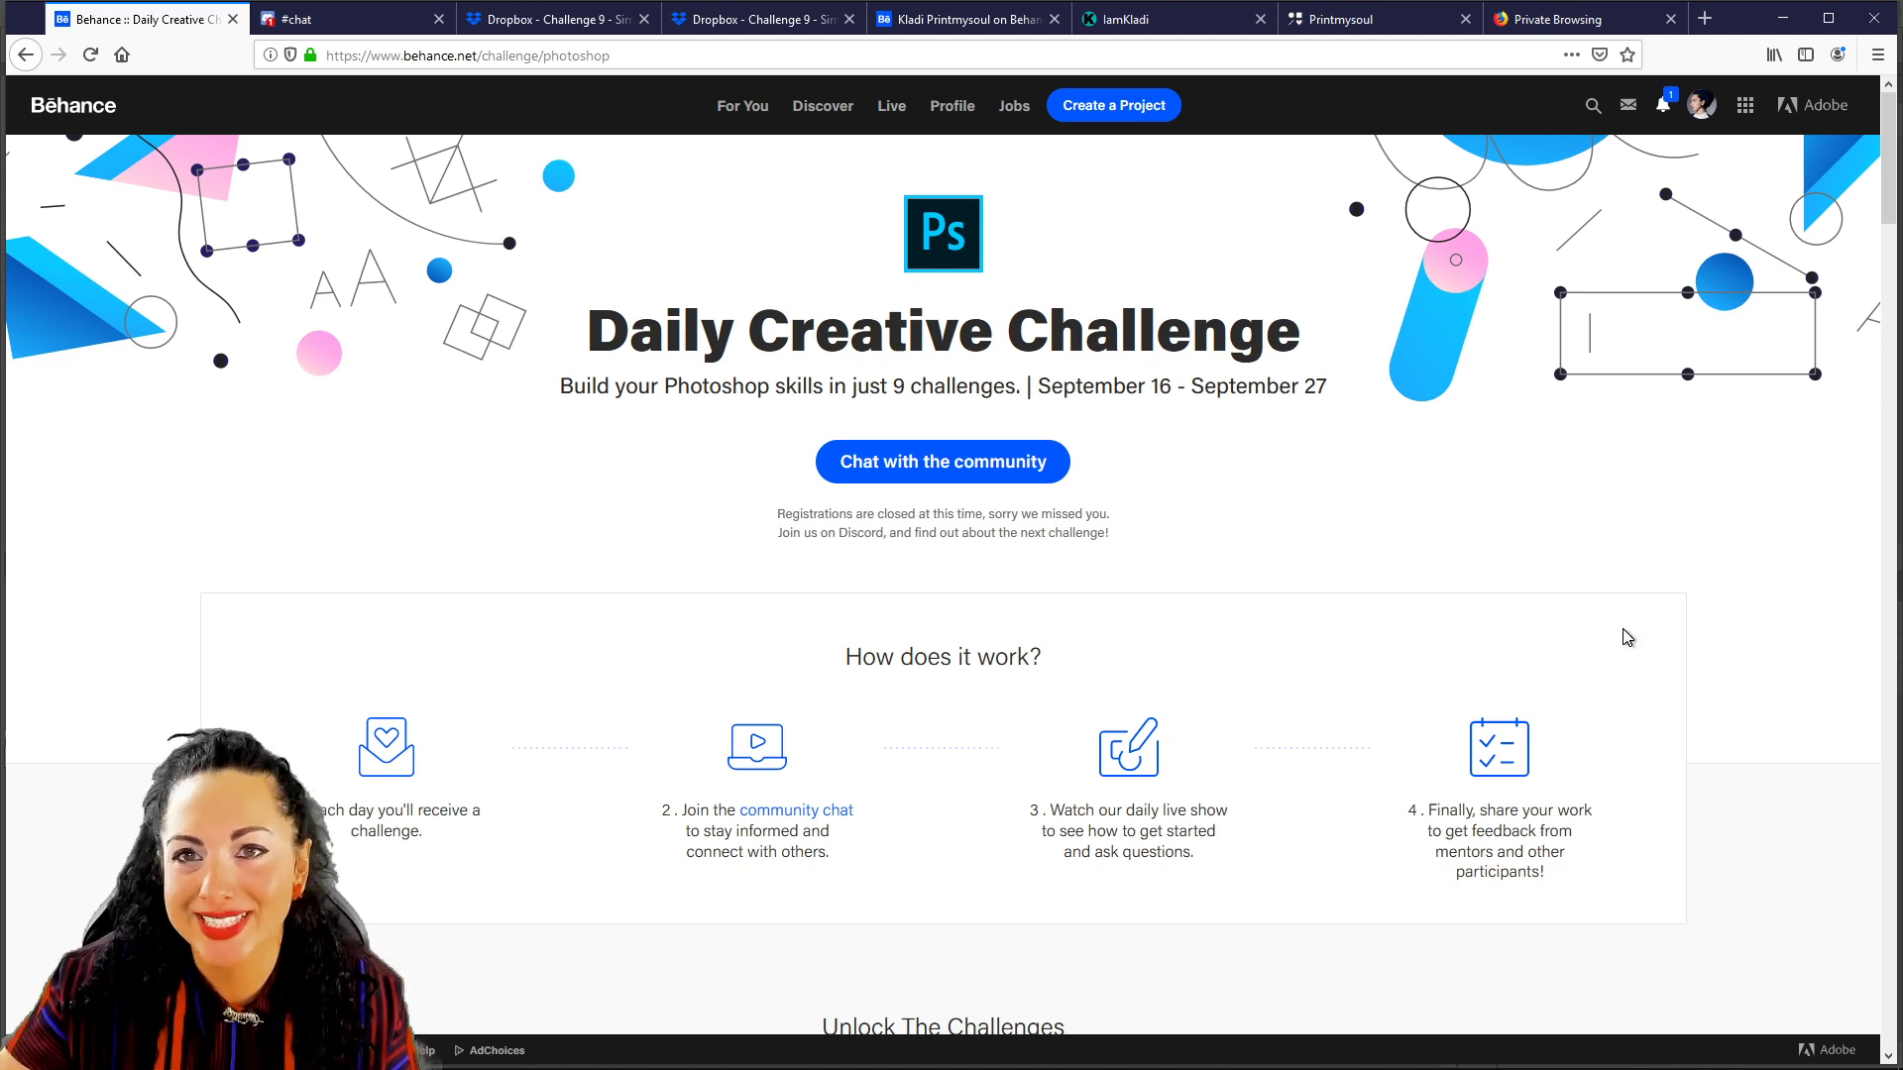
scroll(1358, 567, "down", 2)
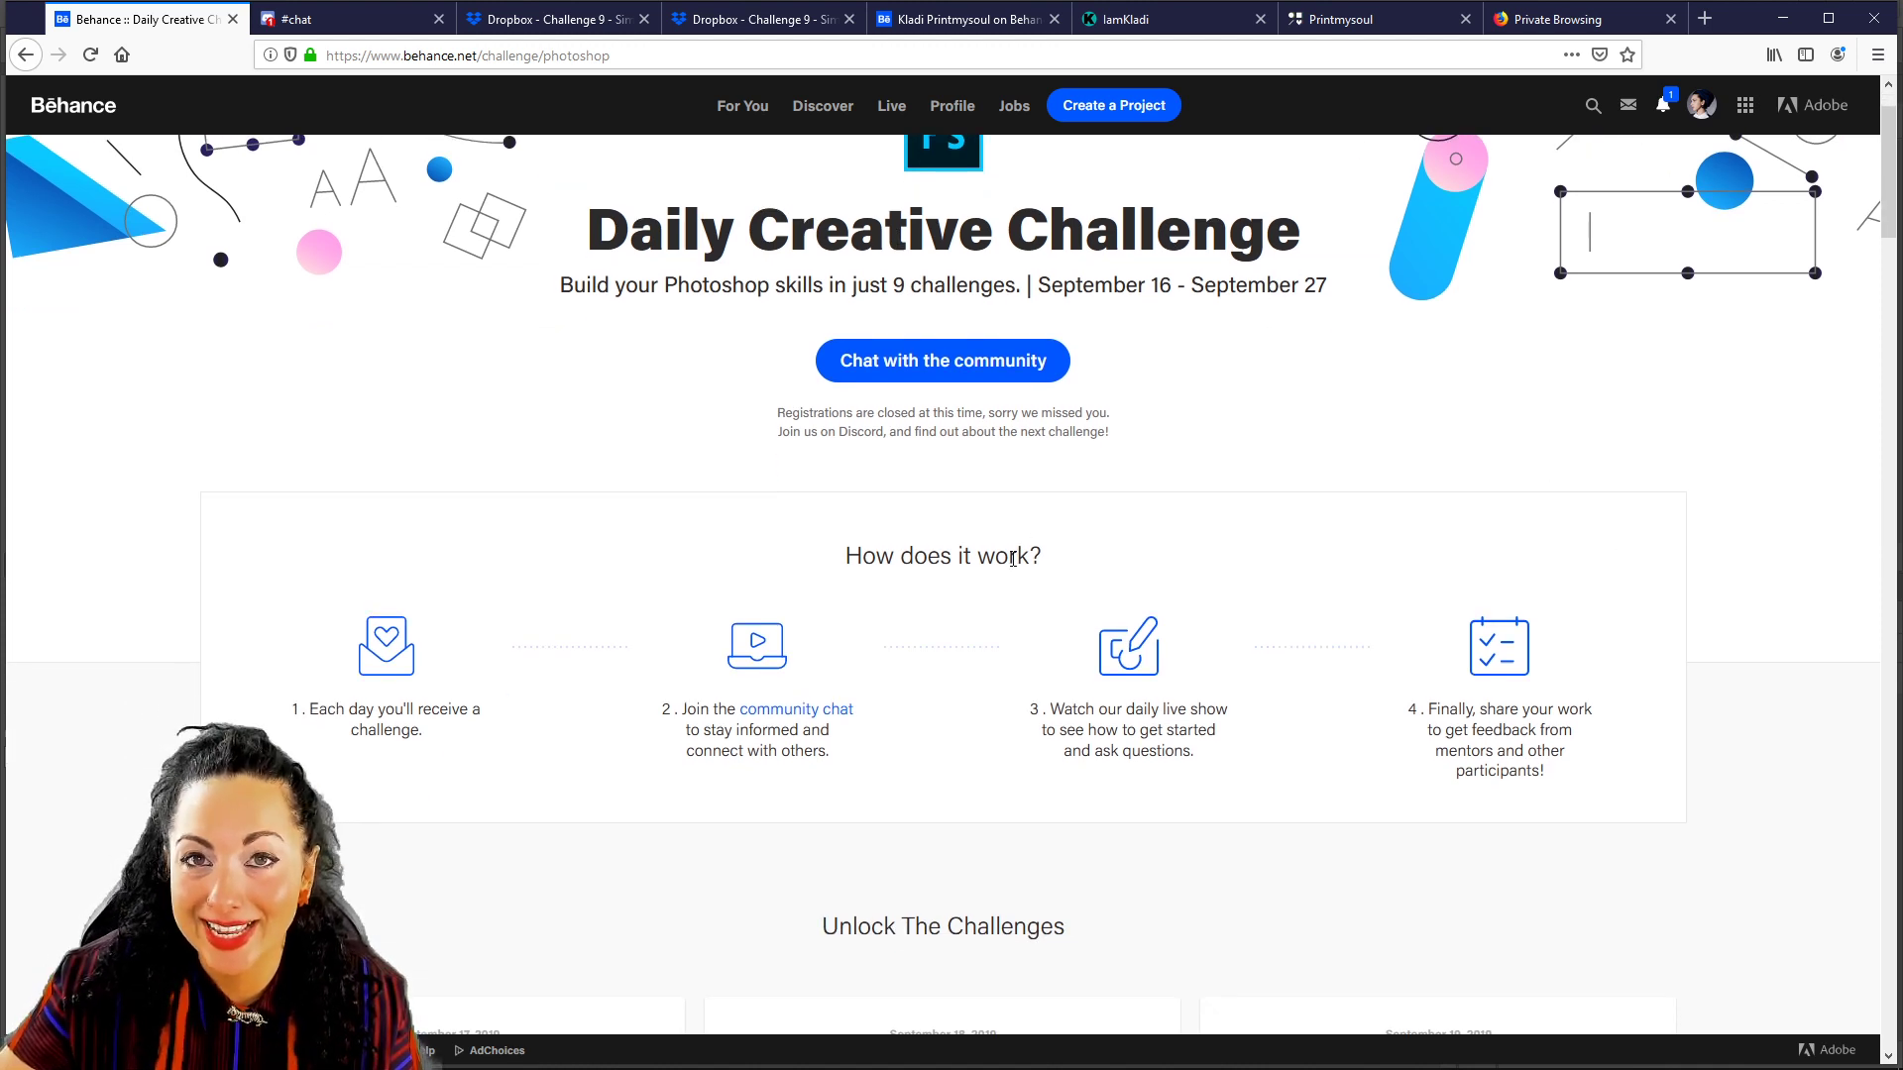
scroll(994, 586, "down", 5)
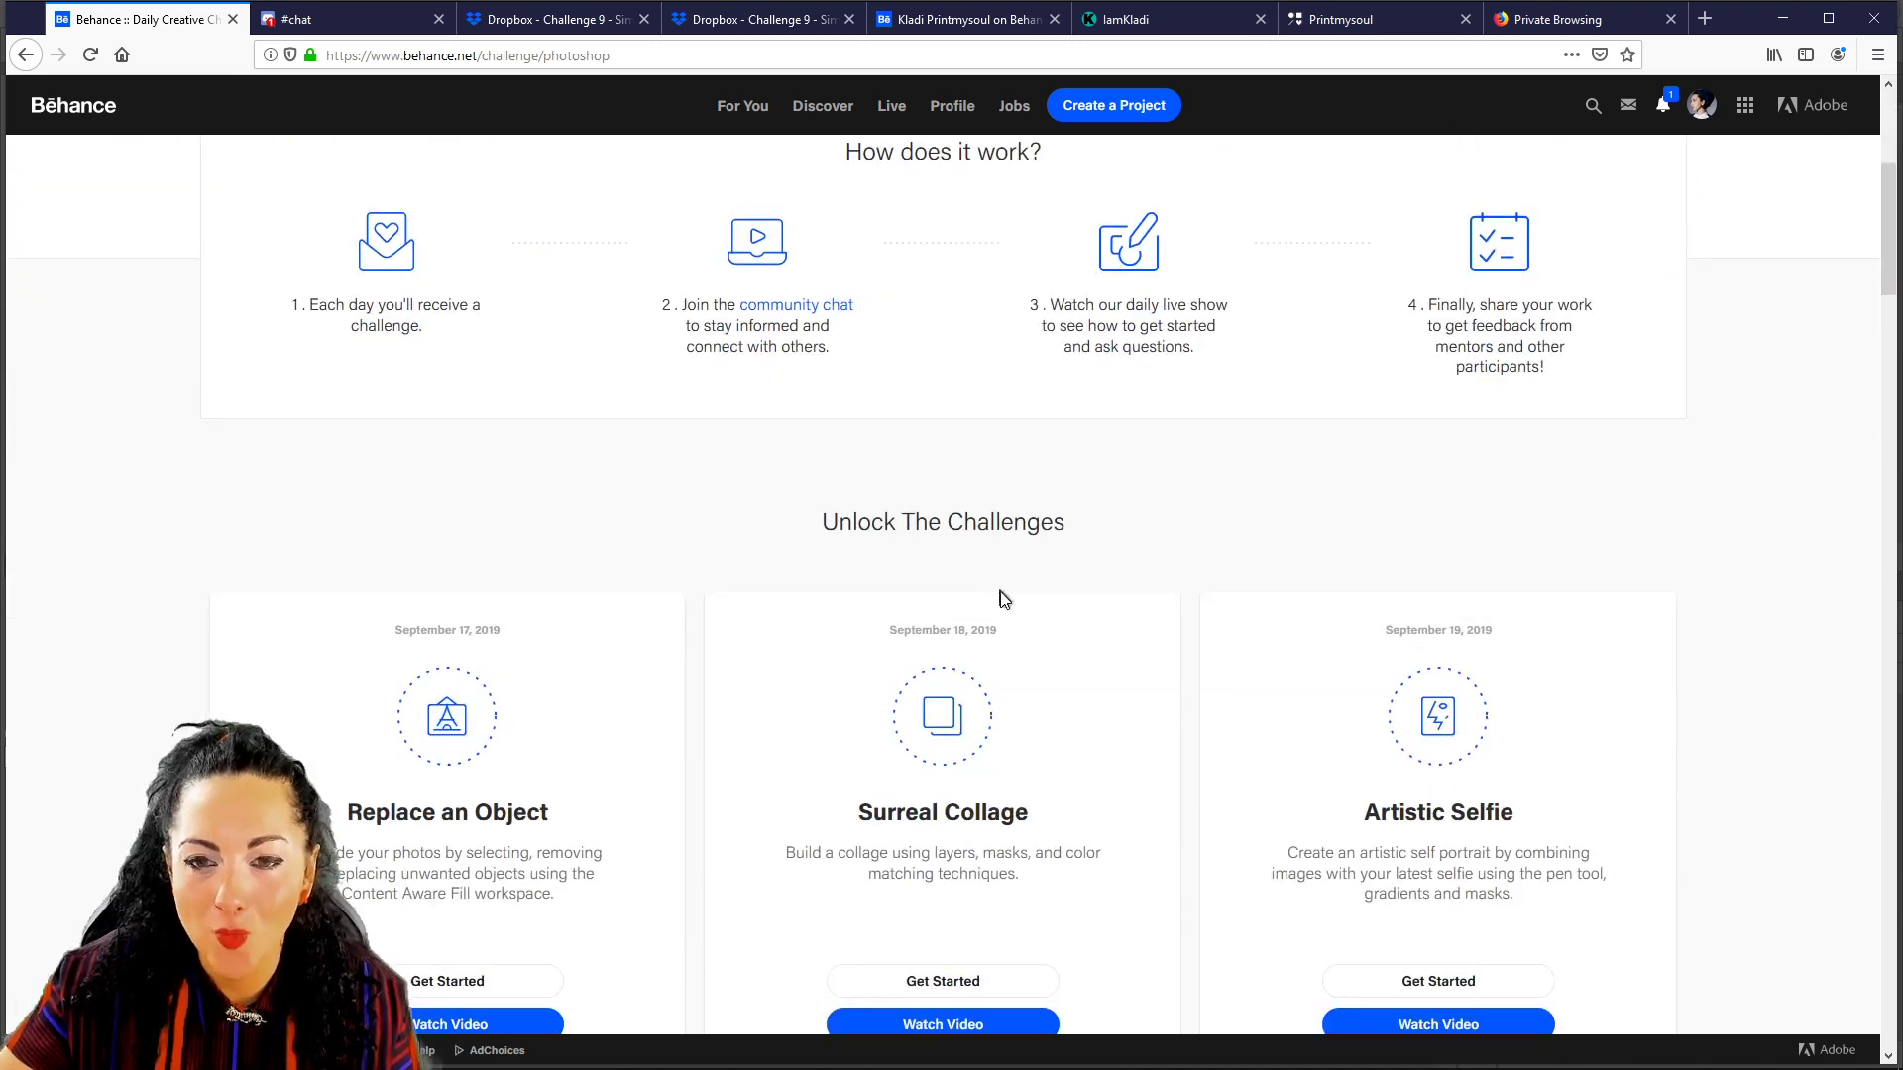
scroll(1193, 647, "up", 4)
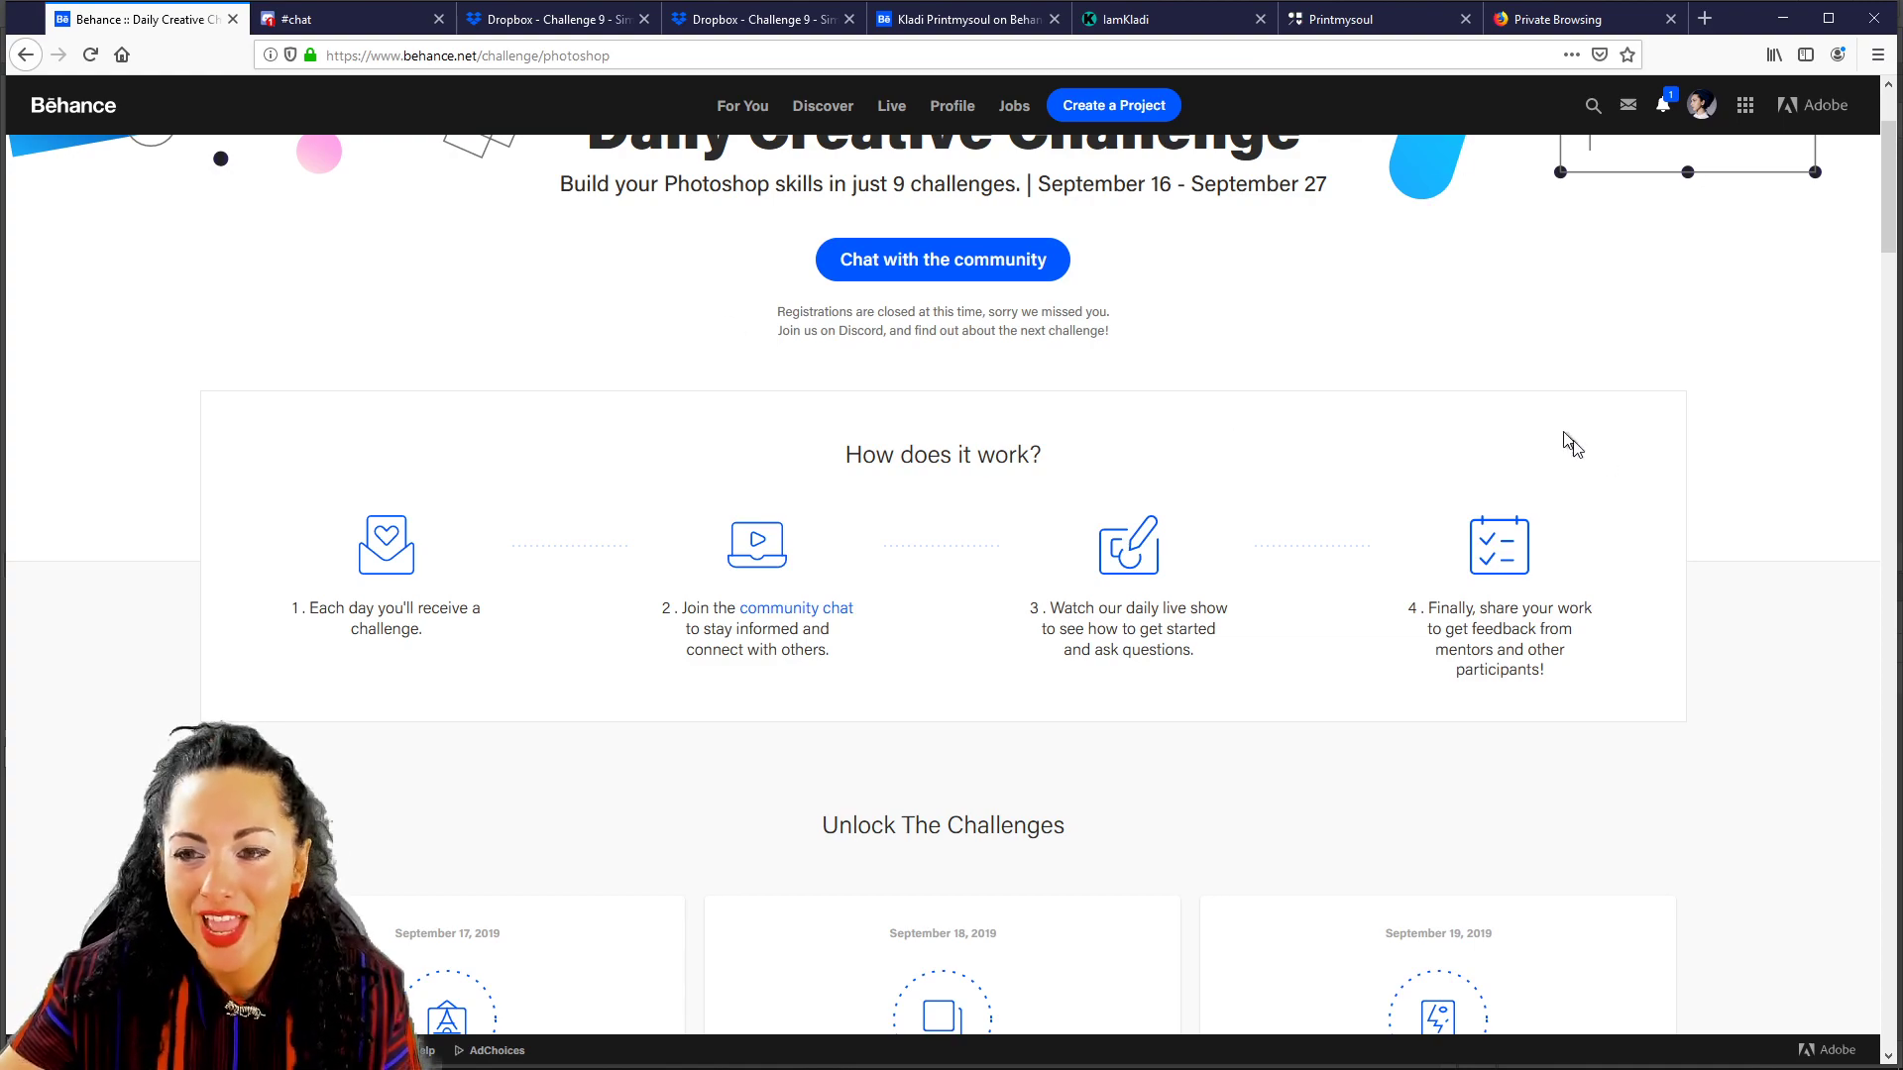
scroll(1599, 457, "down", 9)
scroll(1566, 471, "down", 11)
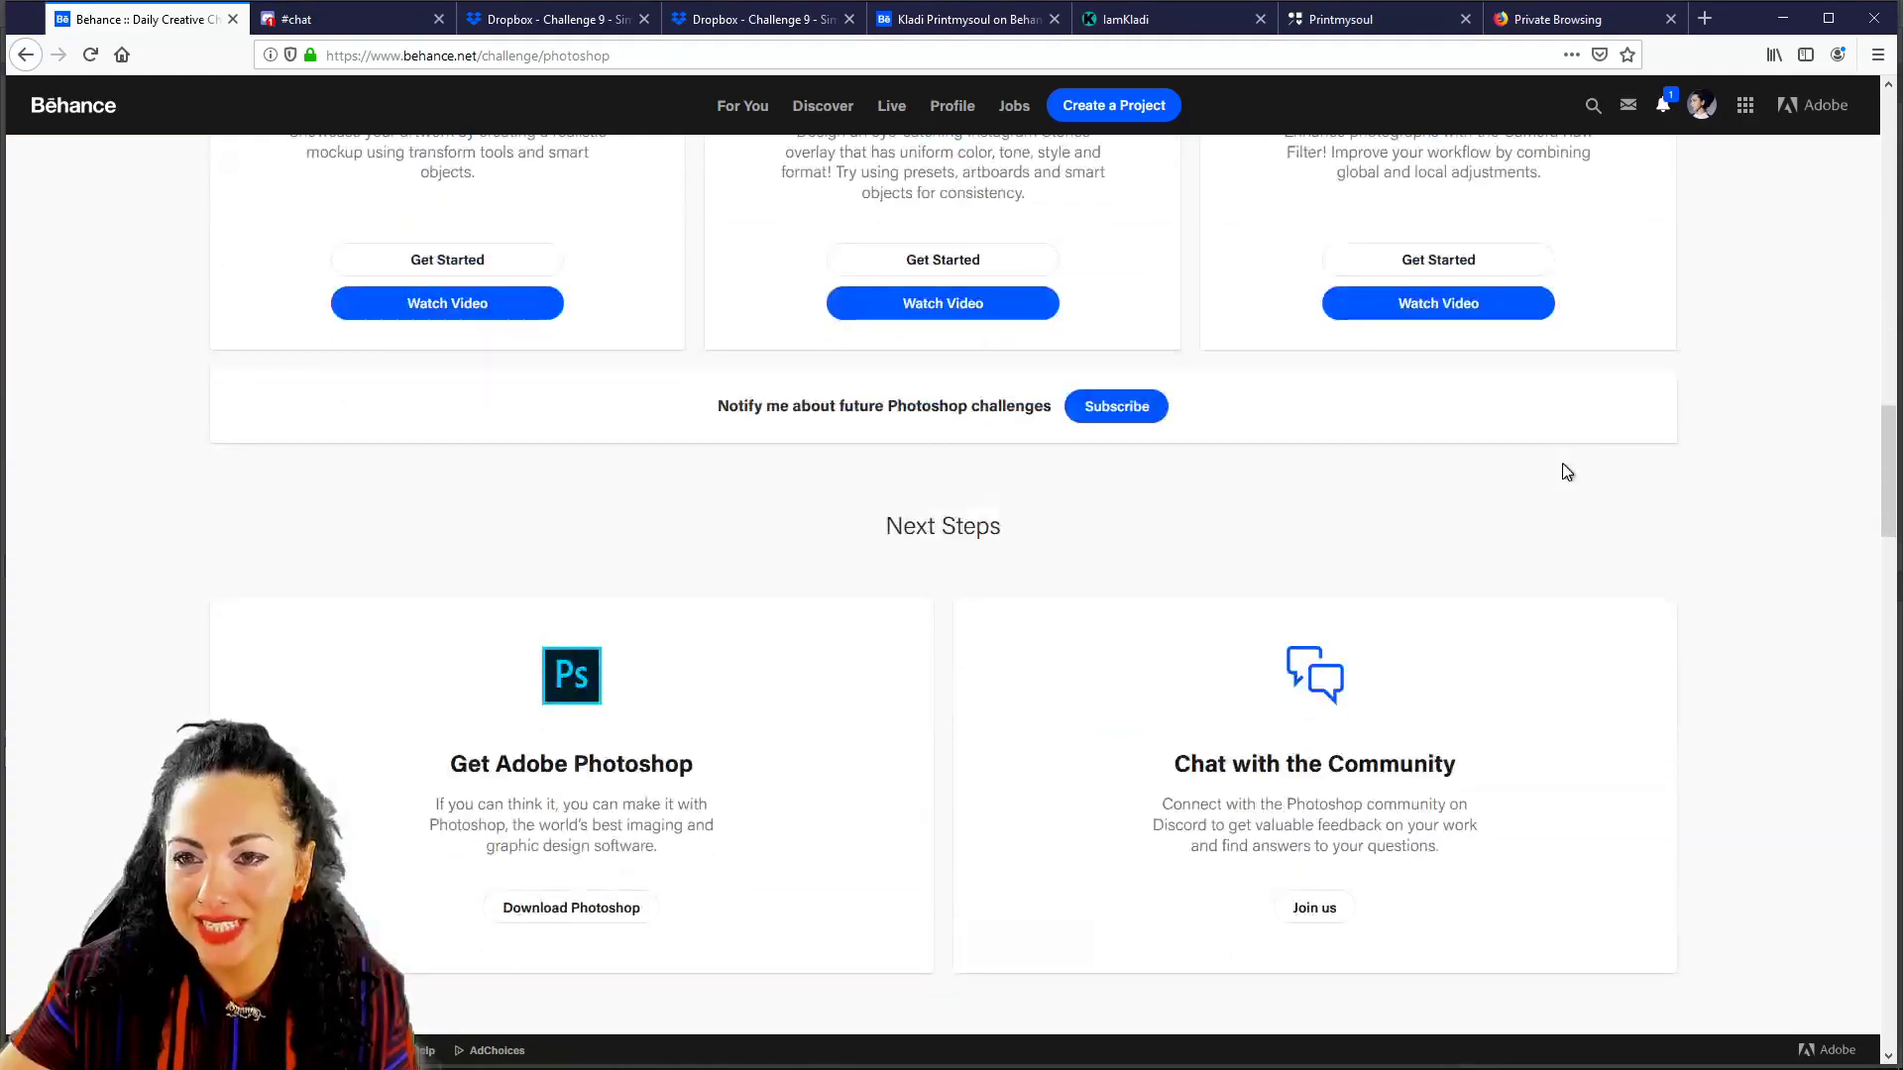
scroll(1564, 465, "up", 6)
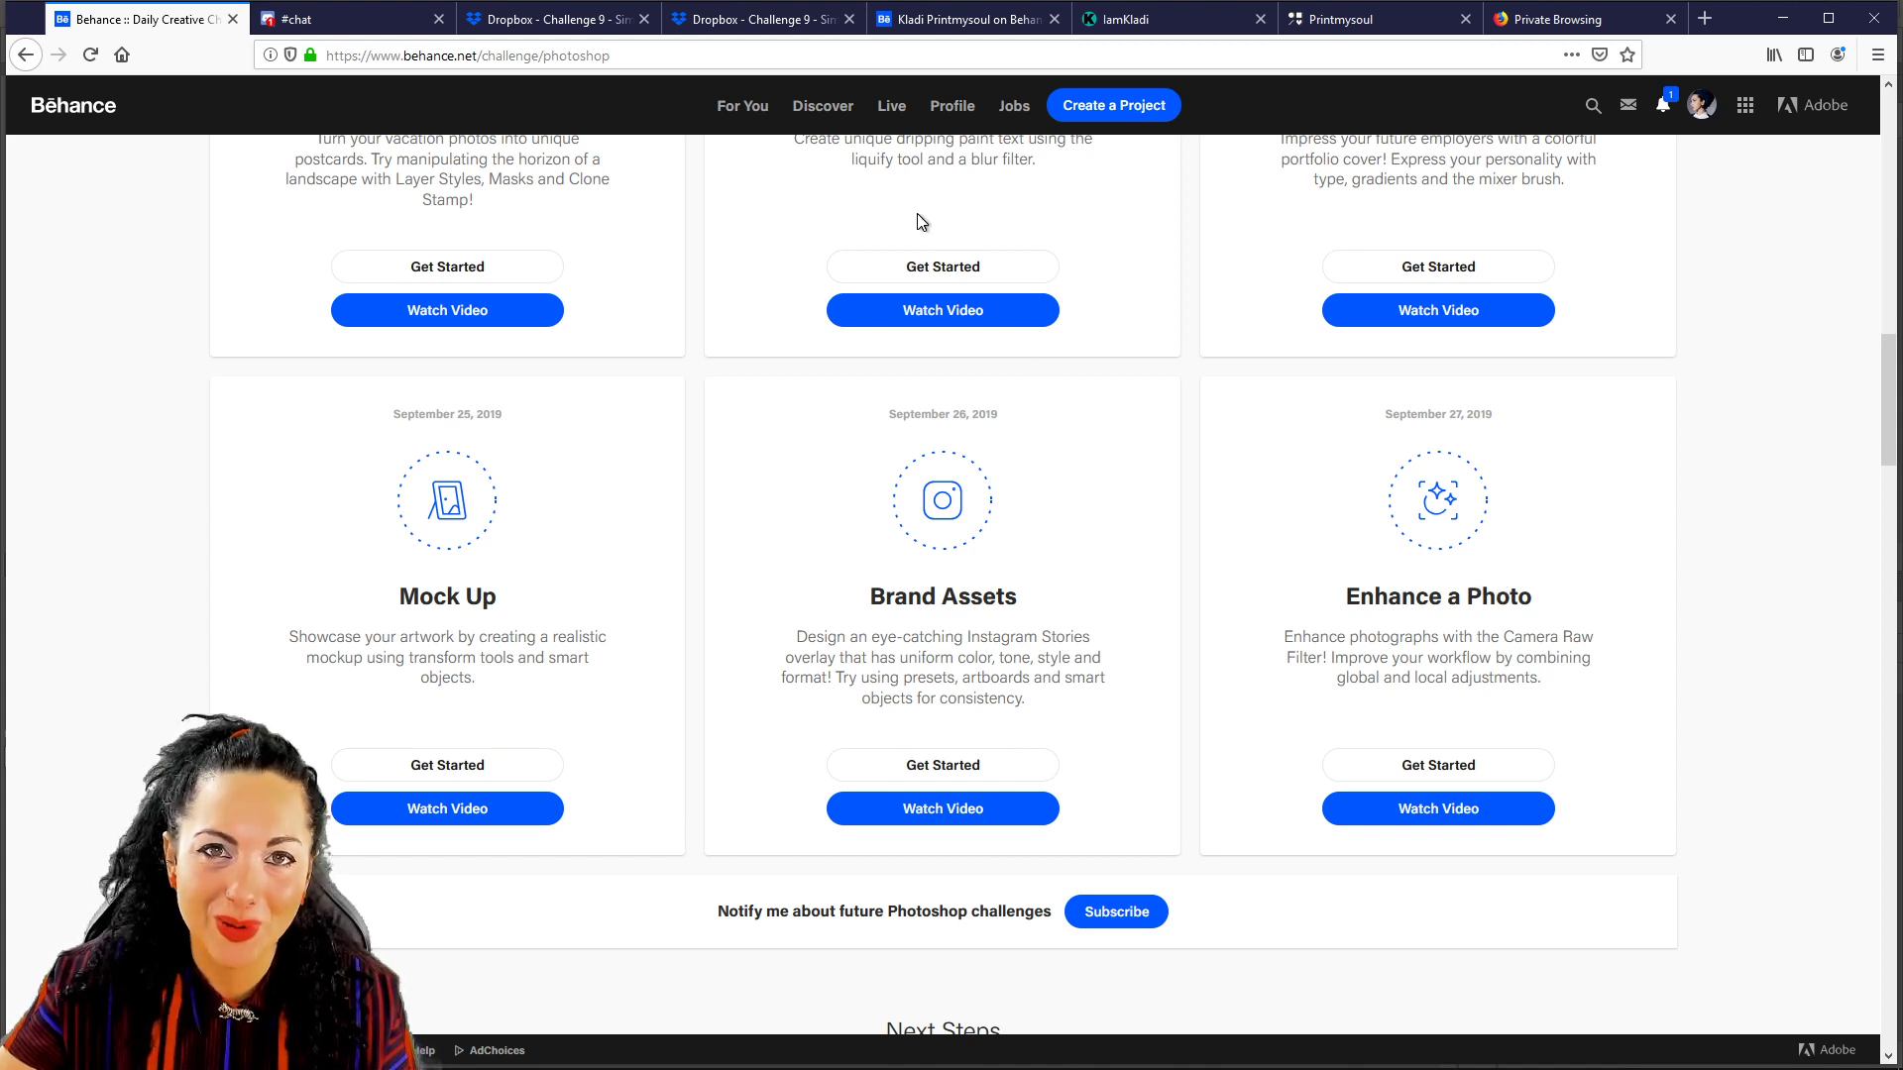
scroll(1454, 608, "up", 2)
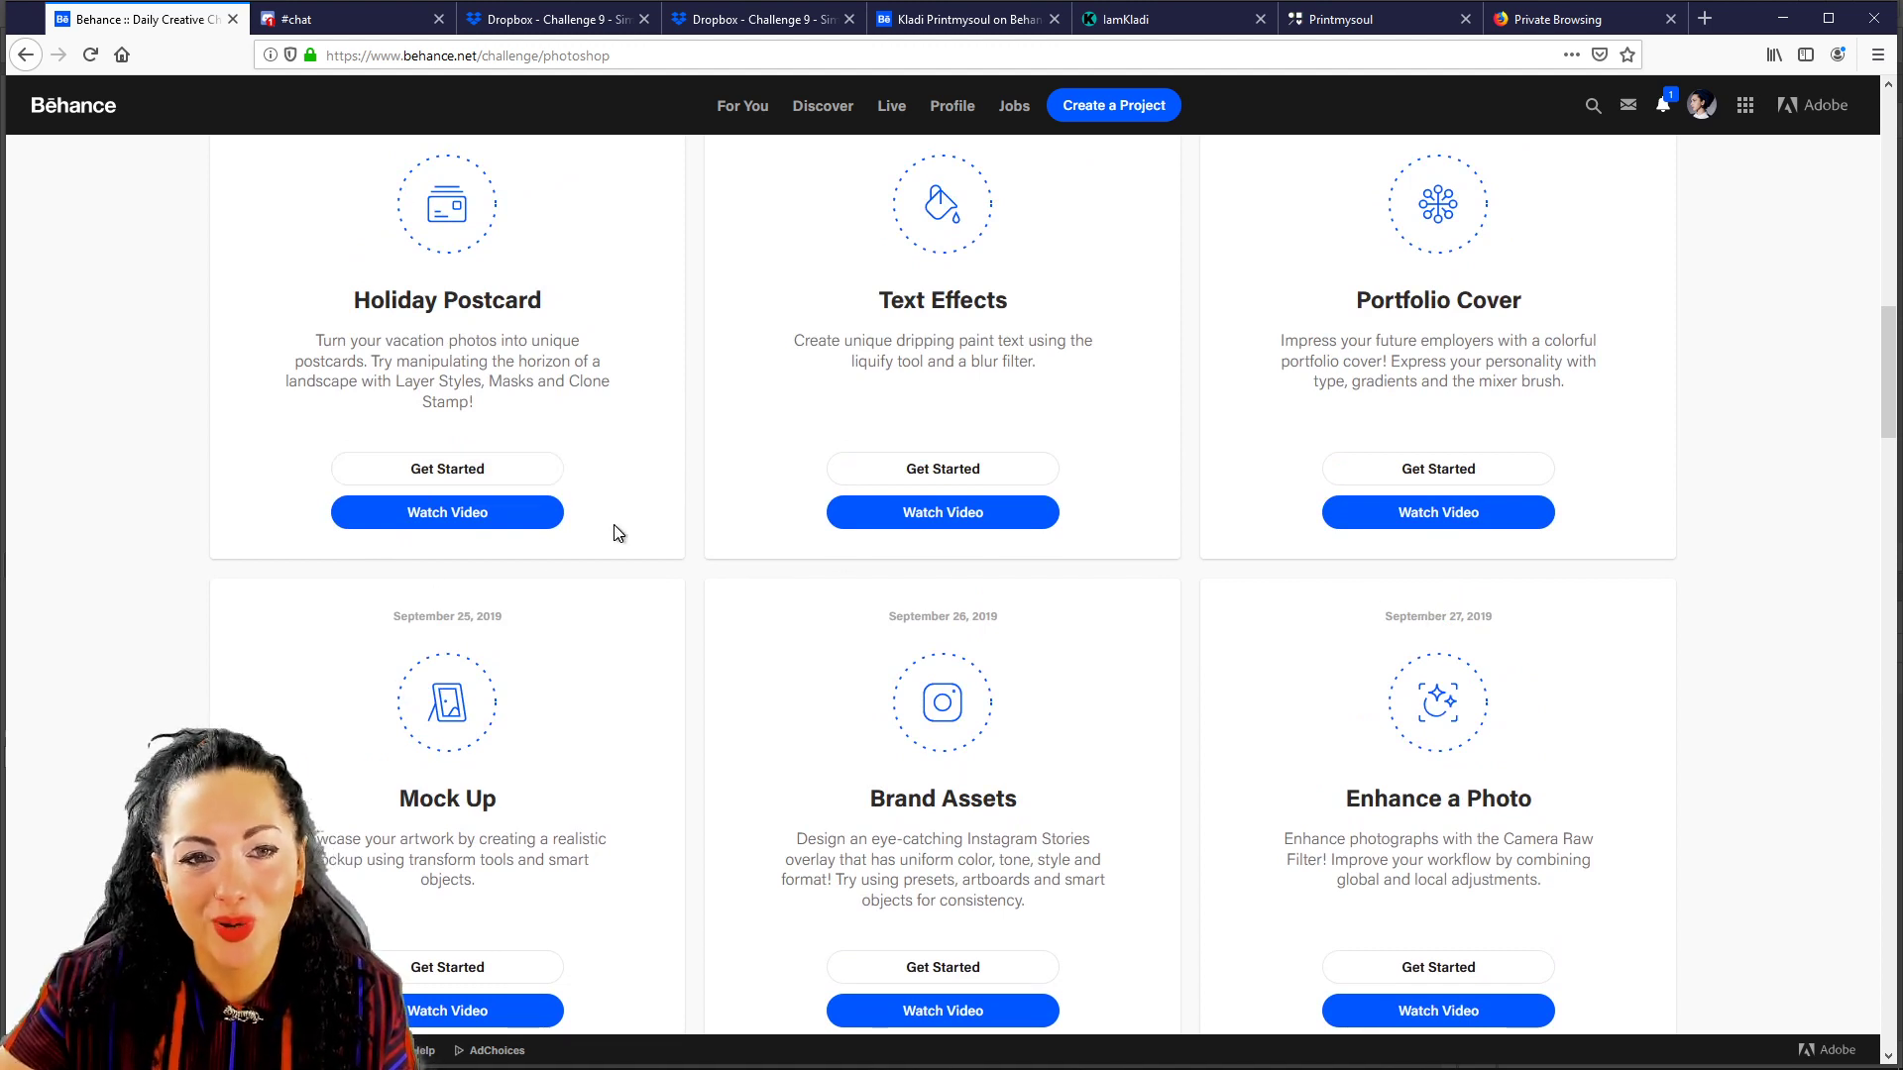
scroll(1197, 312, "up", 2)
scroll(1197, 312, "down", 4)
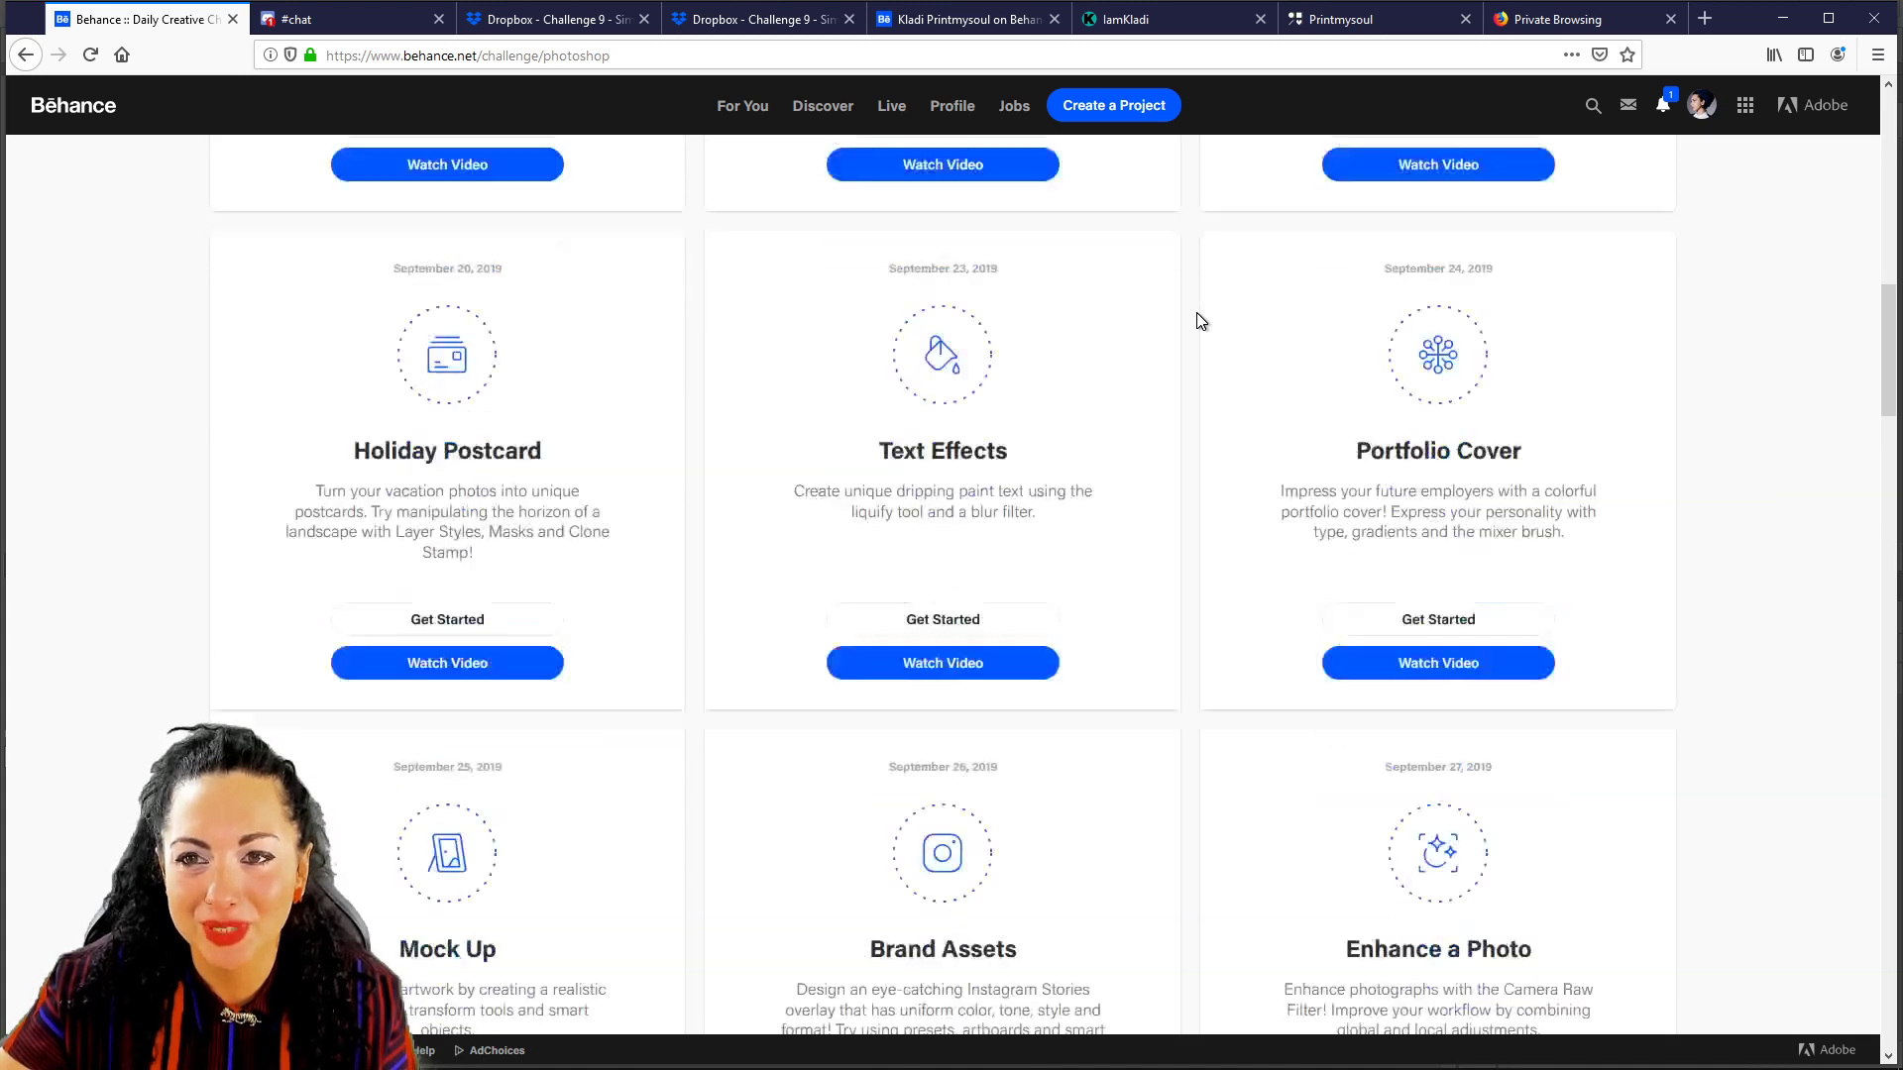
scroll(1197, 320, "down", 2)
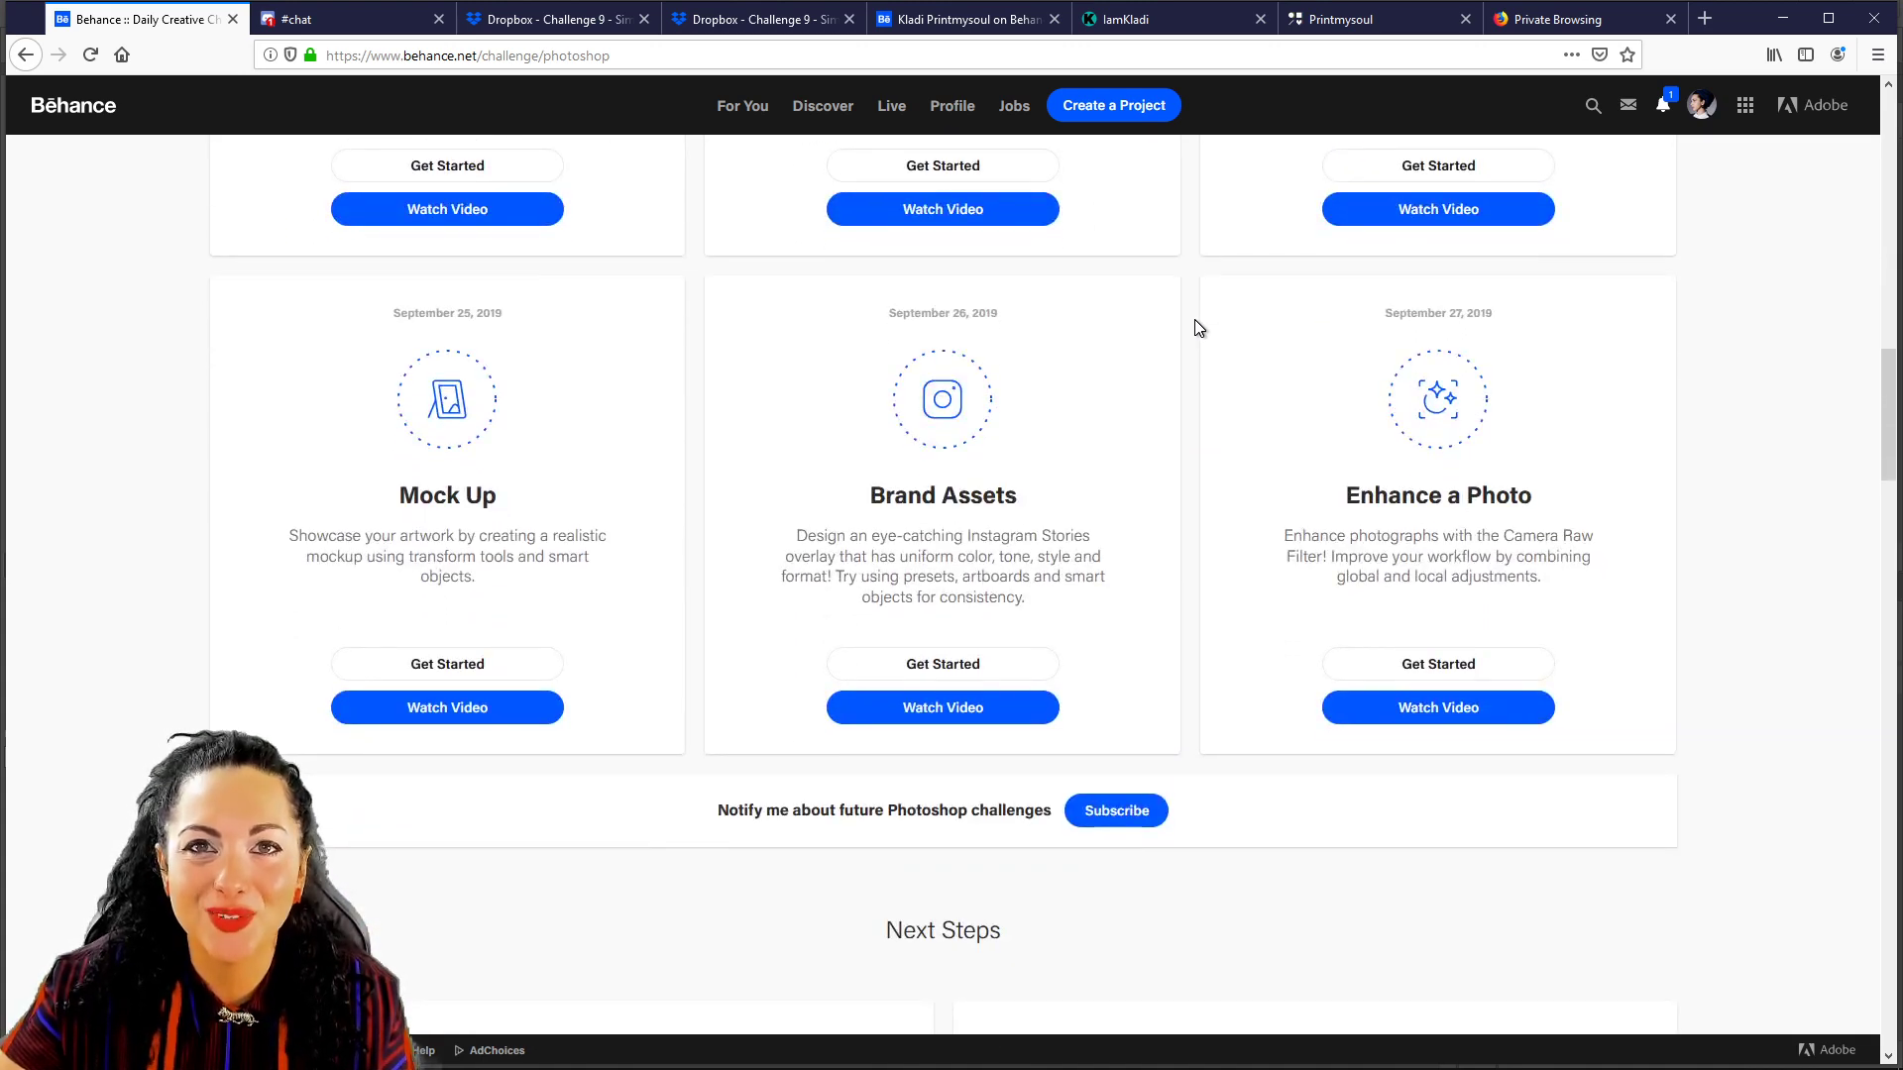
left_click(294, 22)
left_click(189, 19)
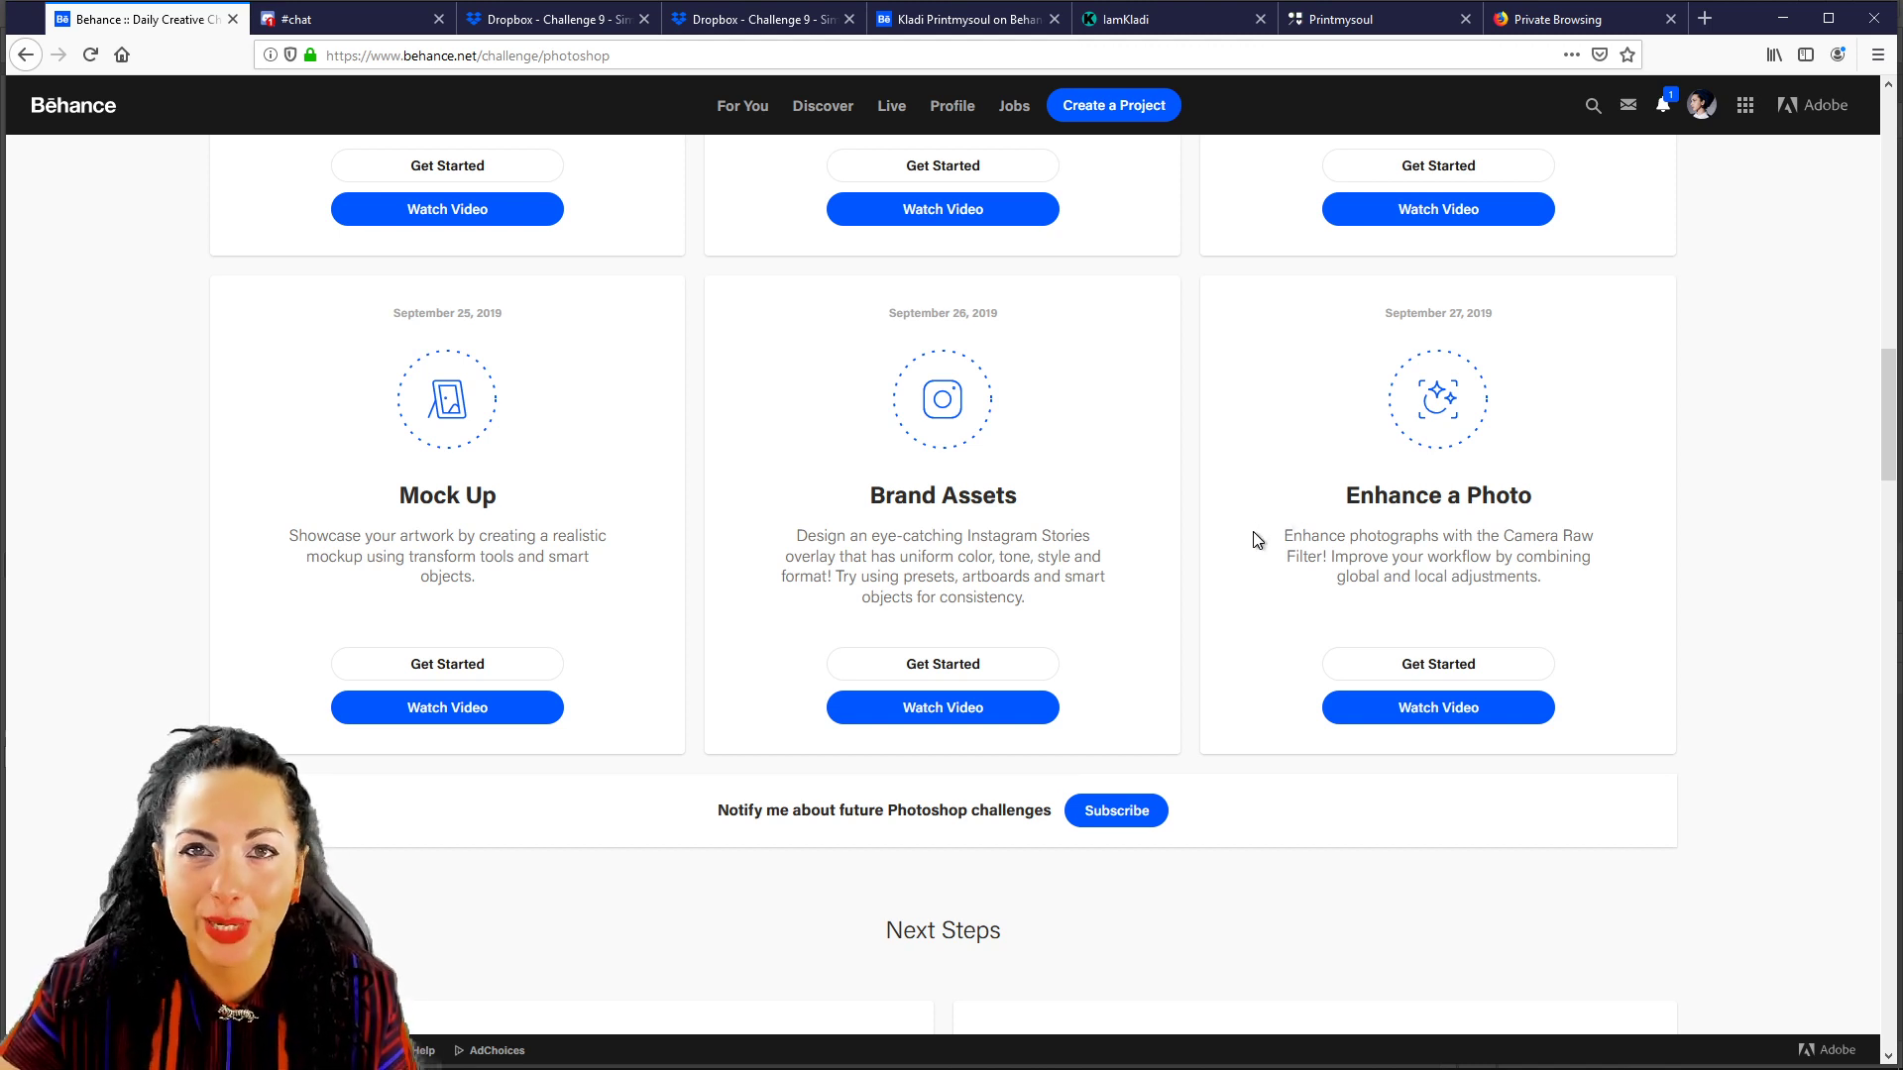
scroll(1229, 550, "down", 2)
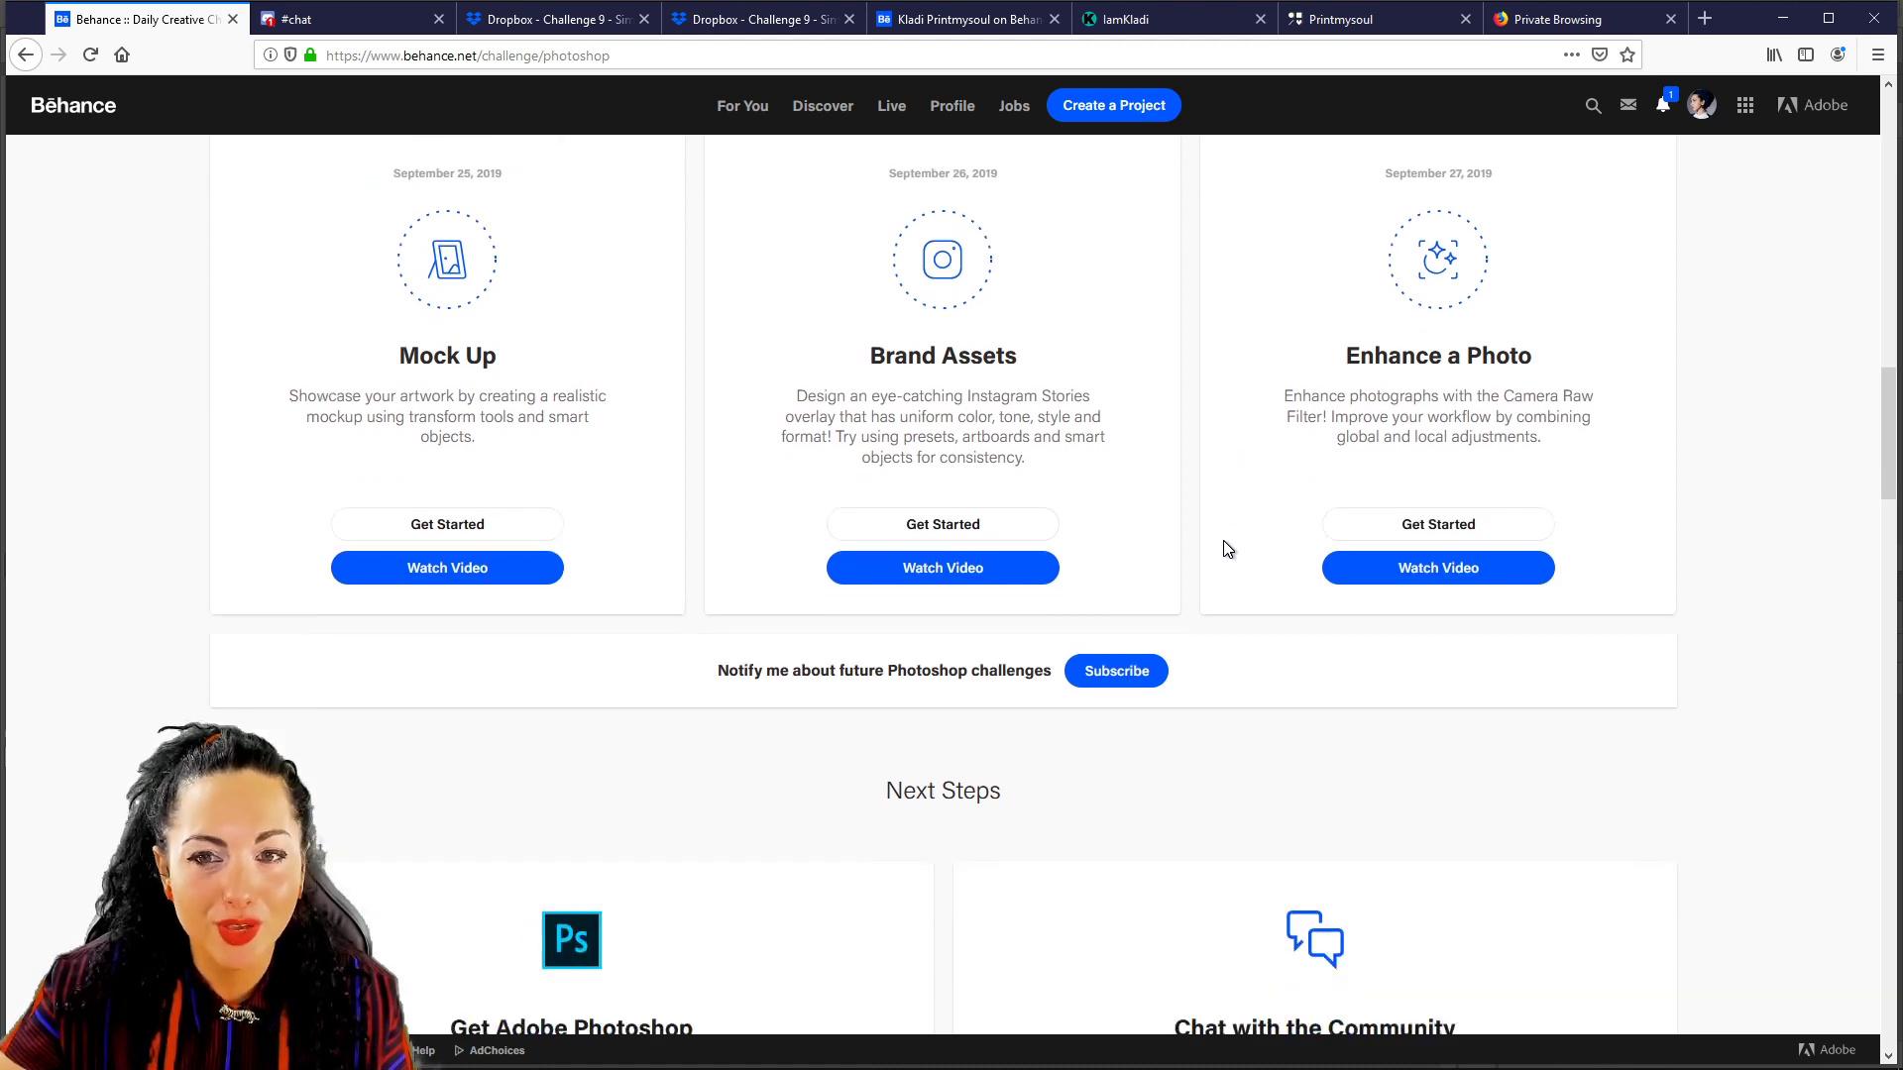
scroll(1219, 535, "down", 2)
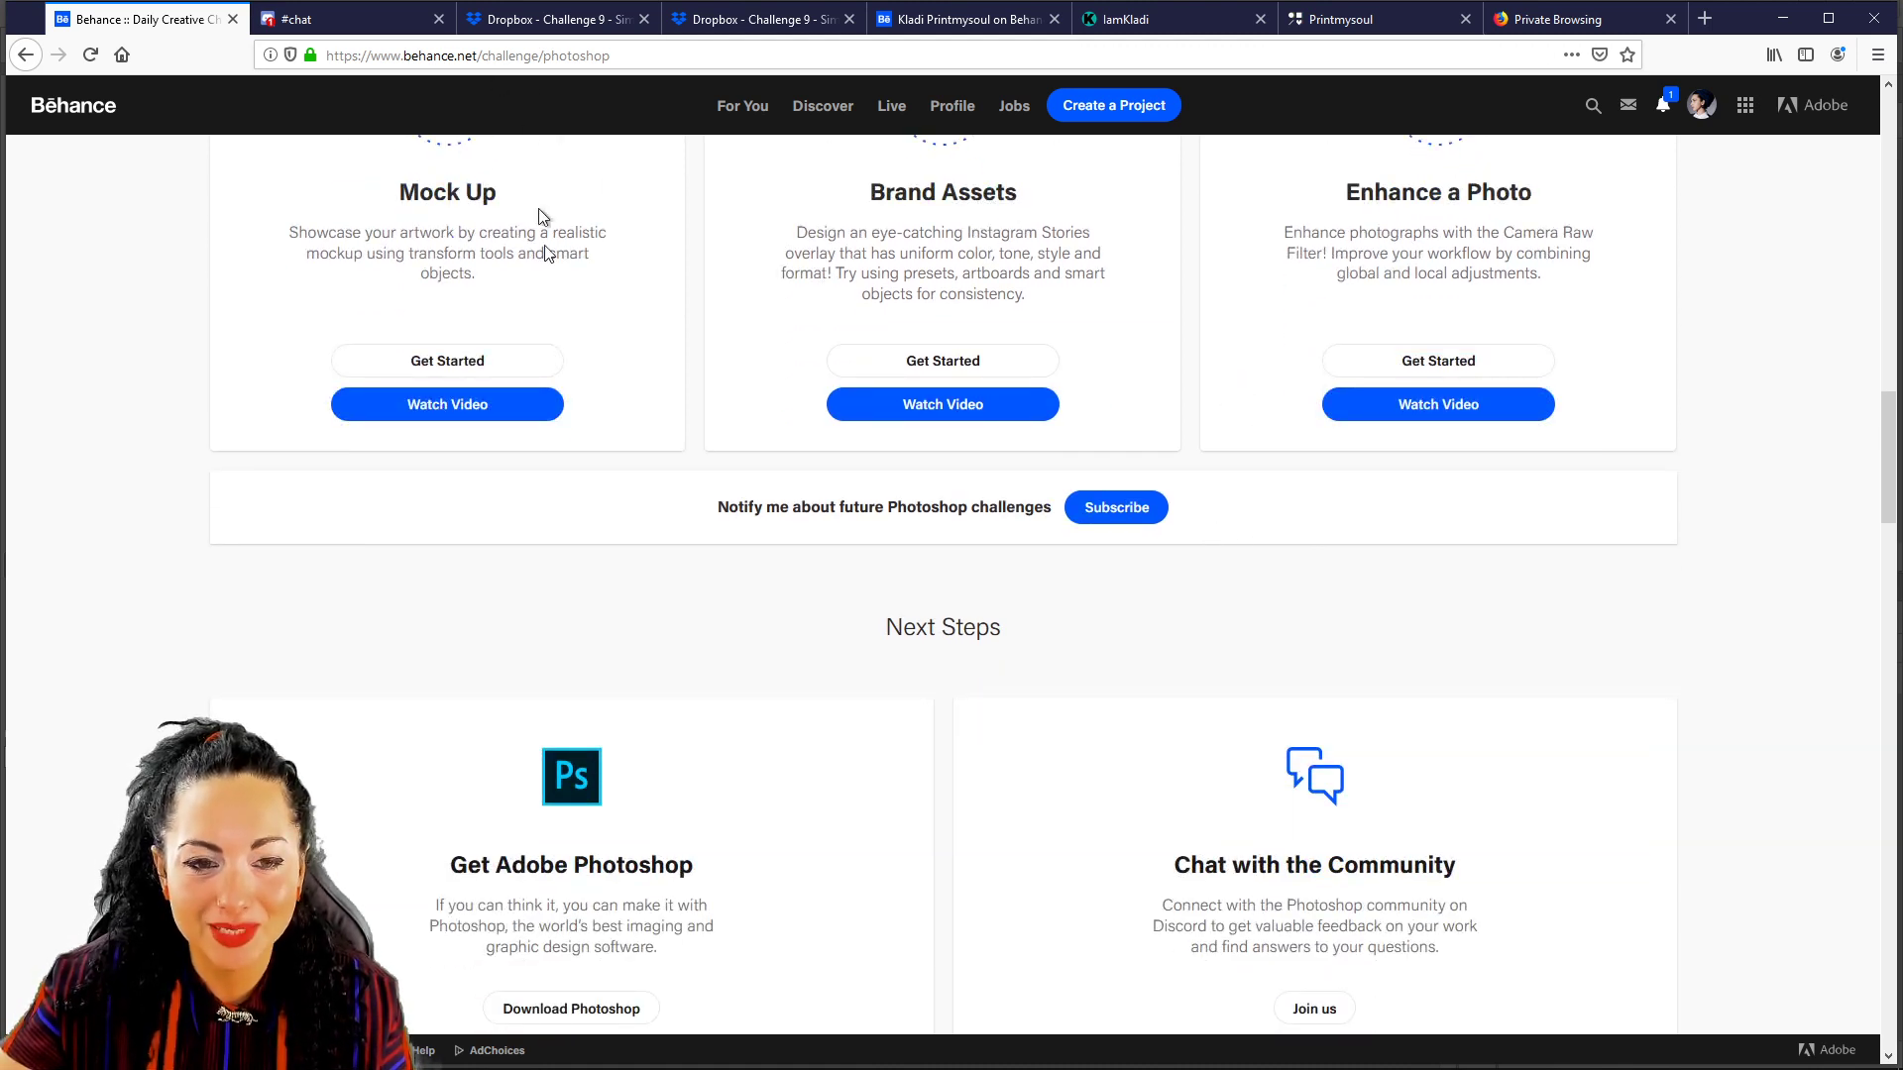
scroll(573, 808, "down", 2)
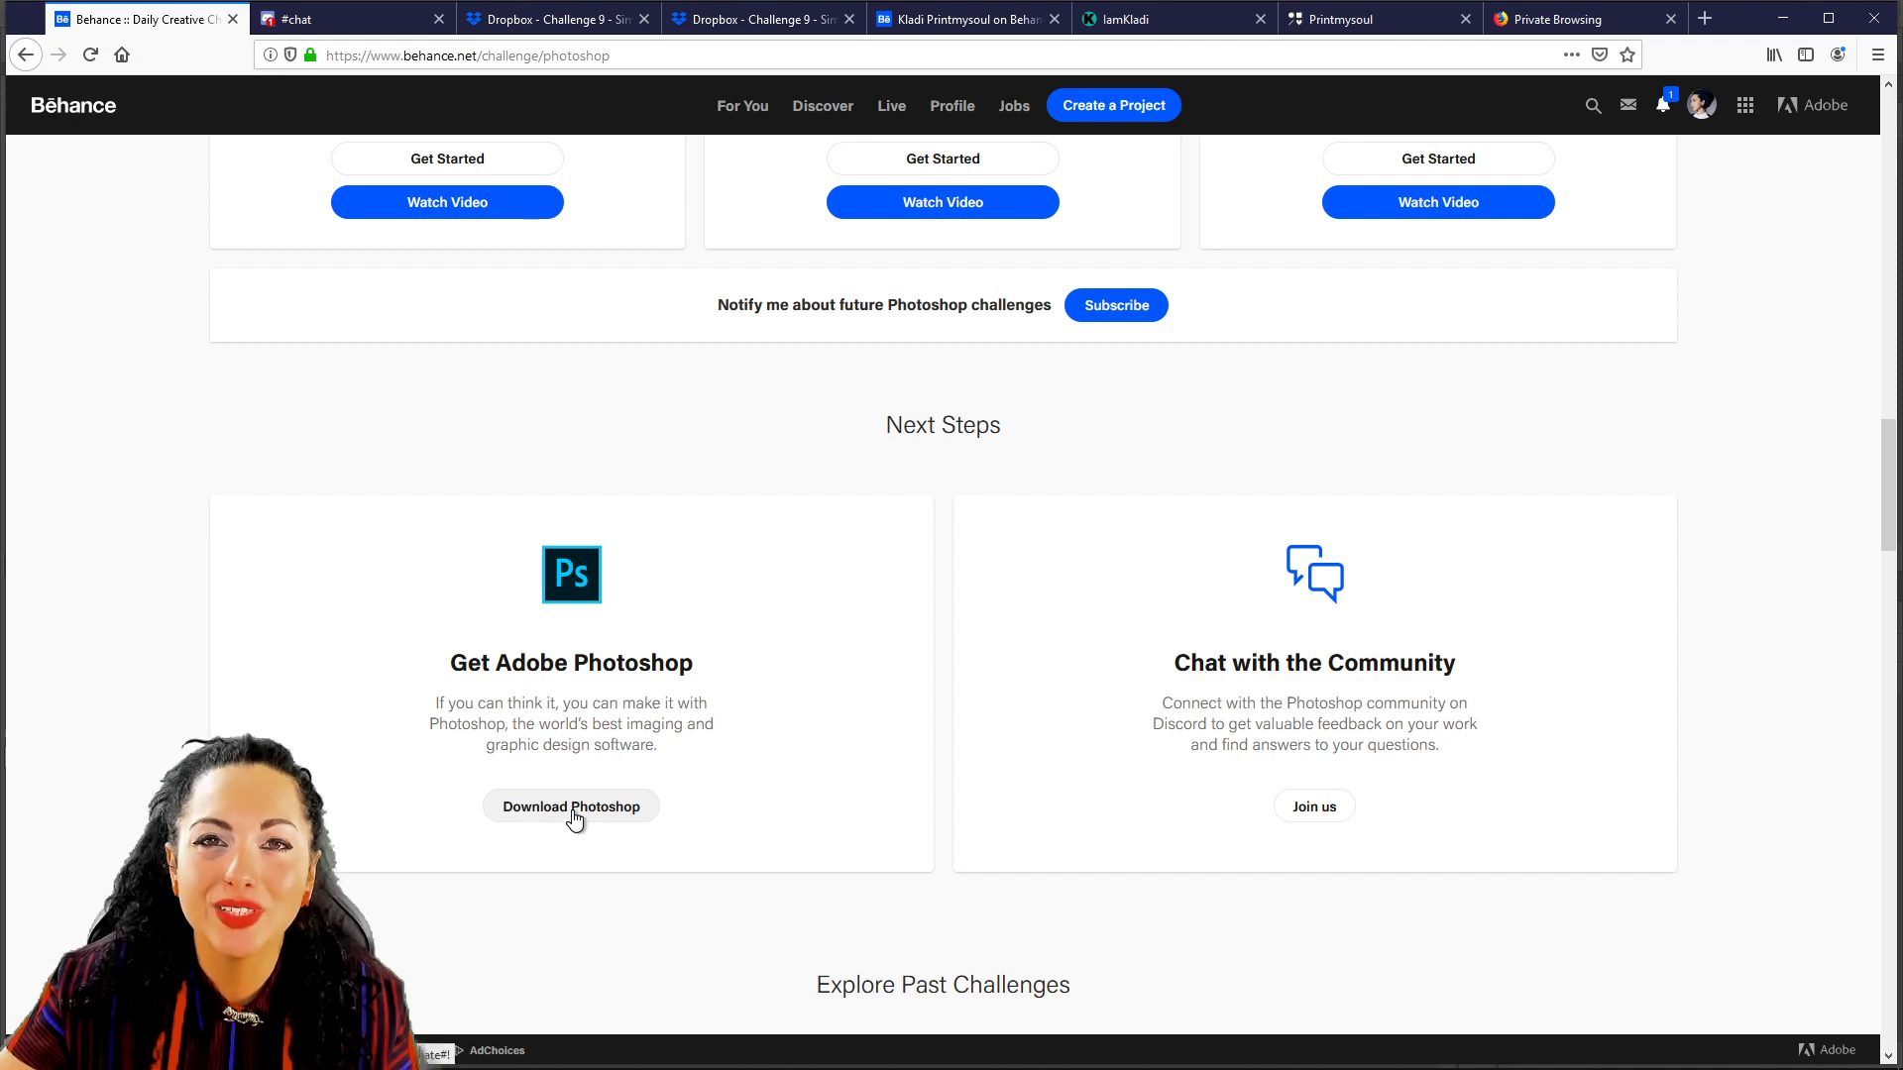
scroll(967, 579, "up", 5)
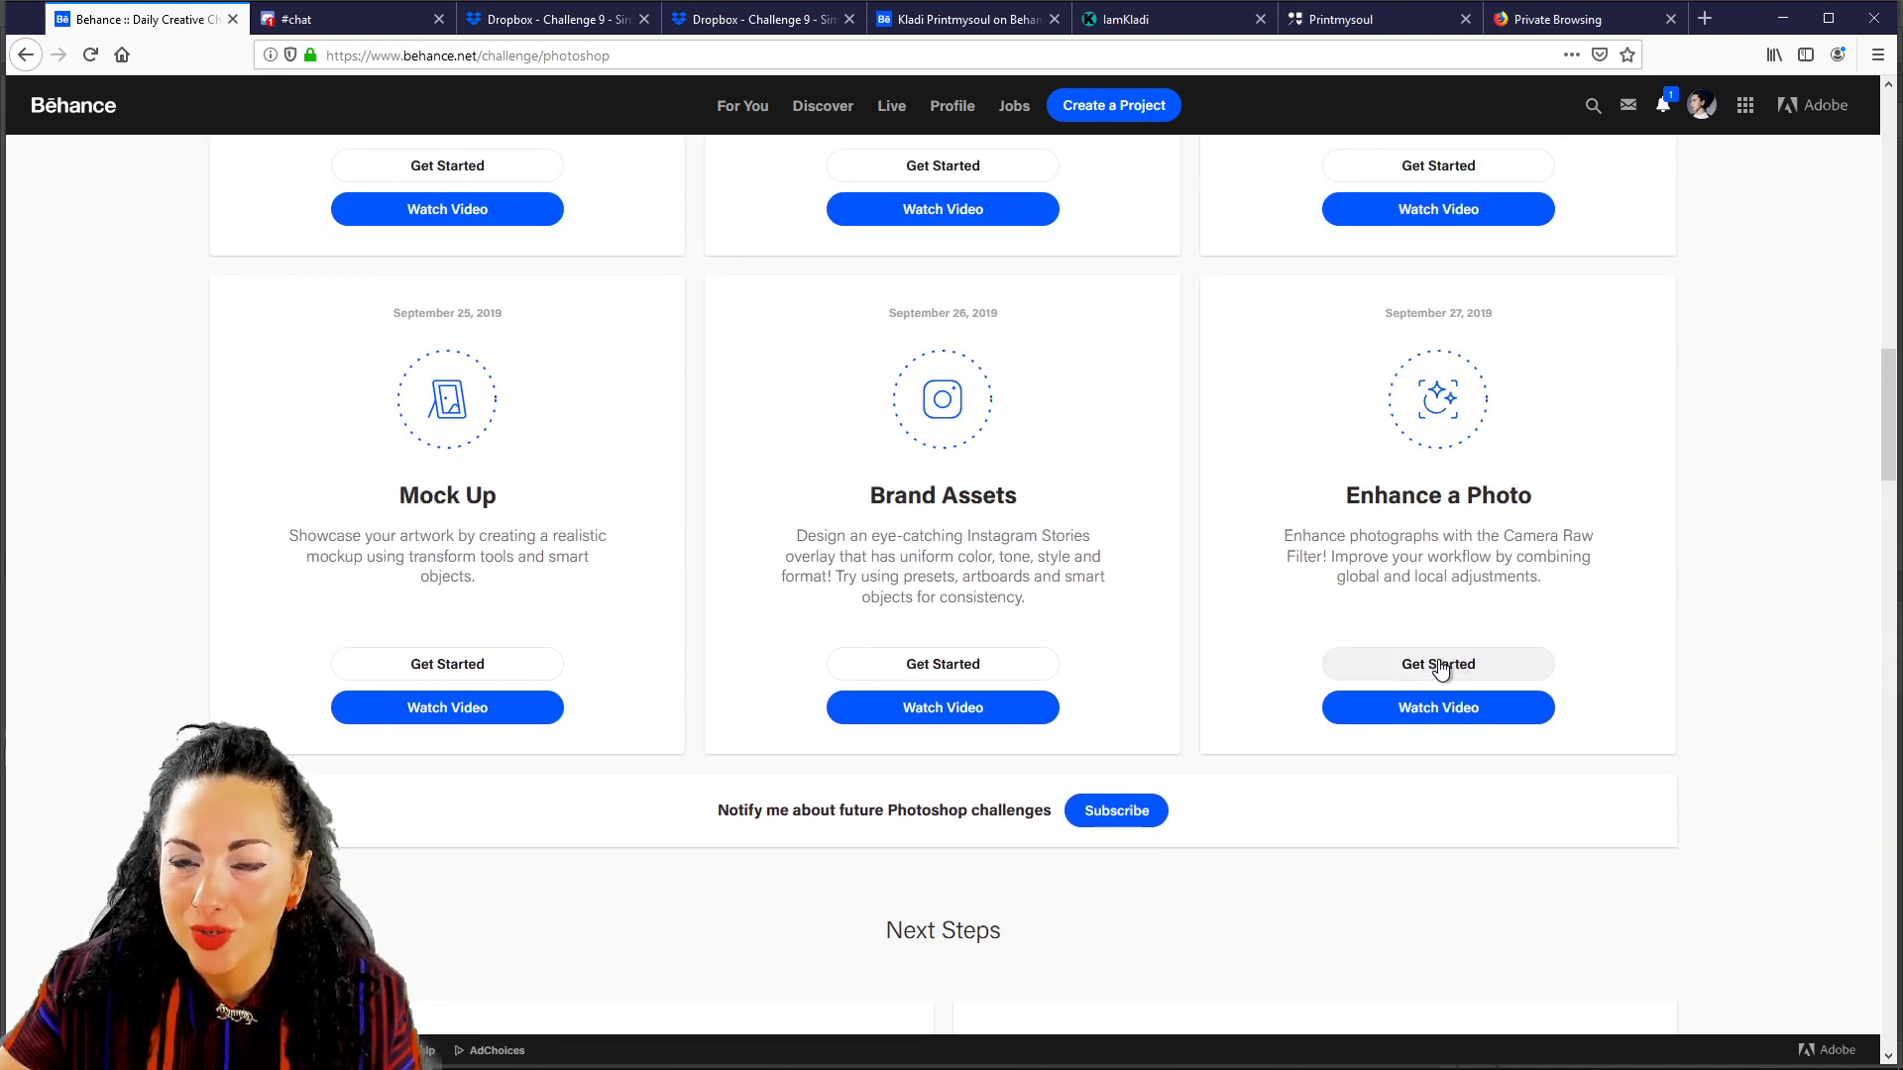
scroll(1341, 569, "up", 11)
scroll(1341, 569, "up", 7)
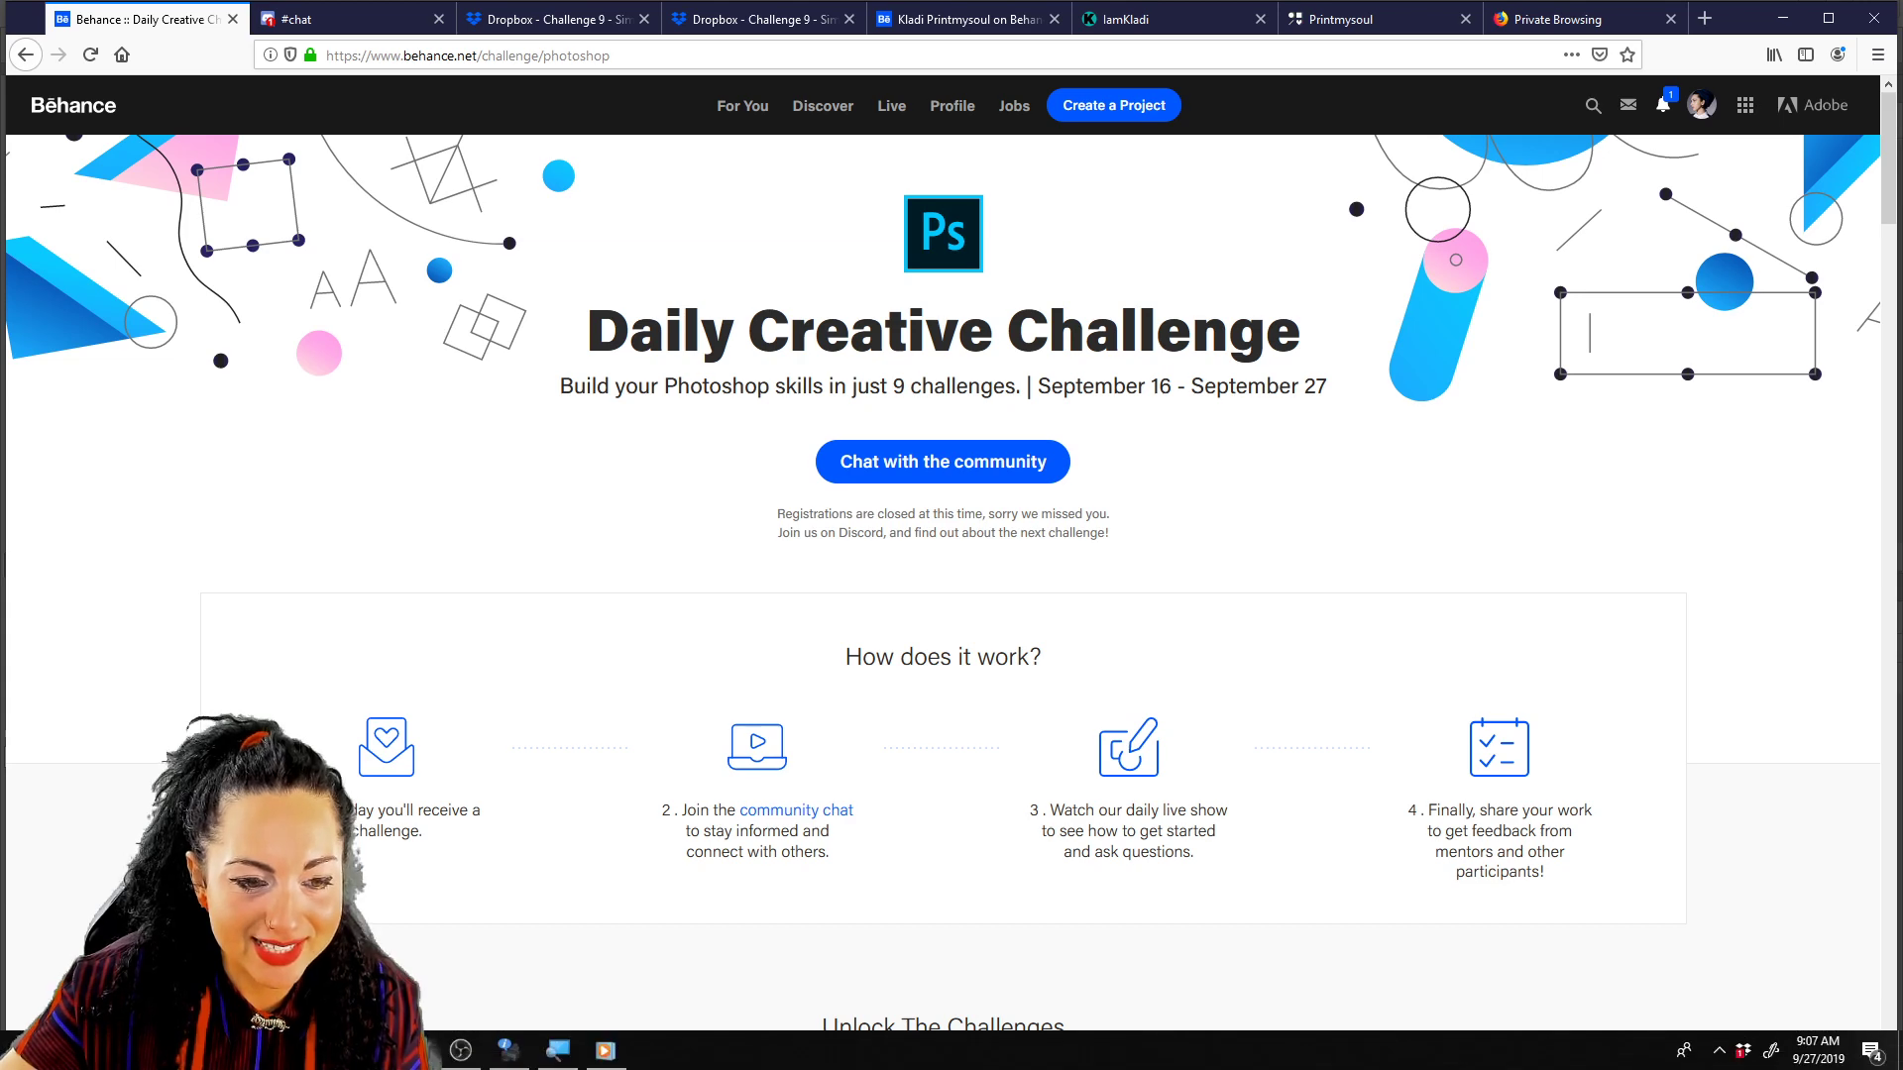
Switch back to Photoshop and cancel Camera Raw, discarding the -19 temperature change.
key("alt+Tab")
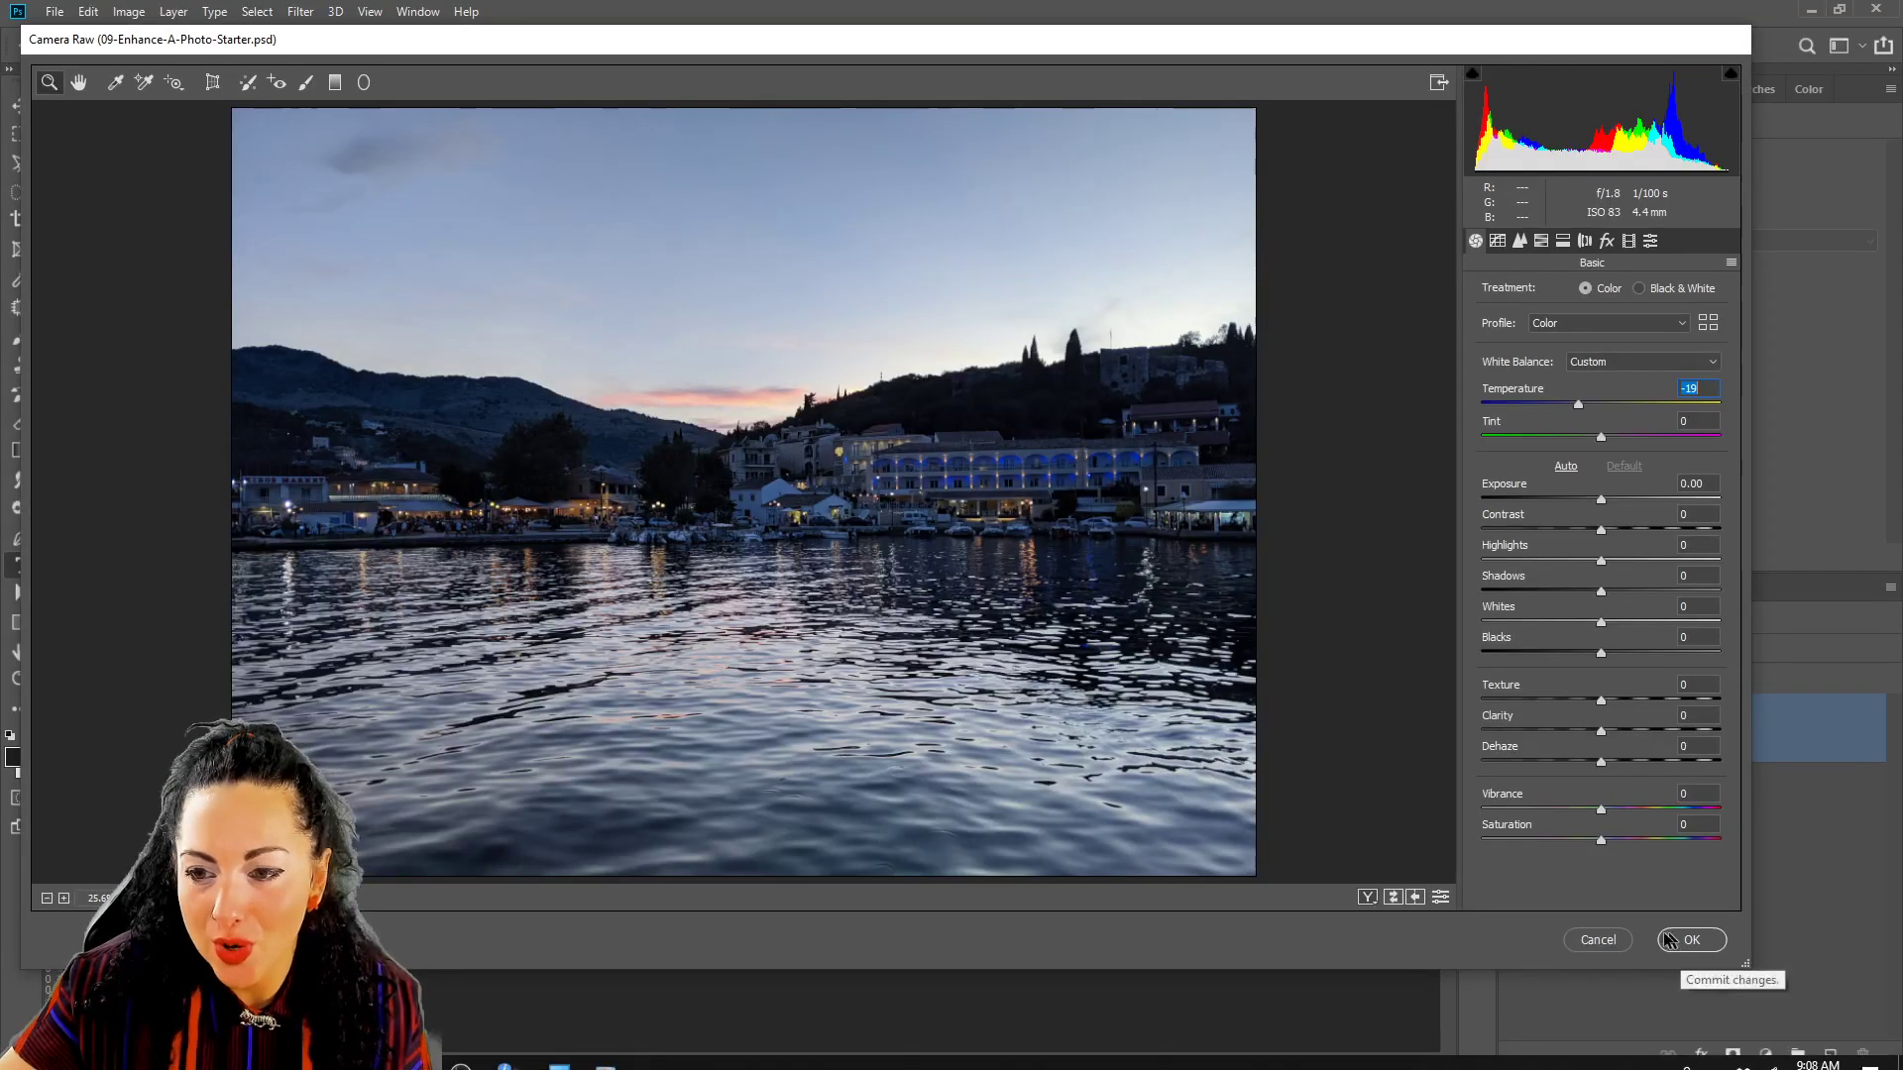
left_click(1598, 940)
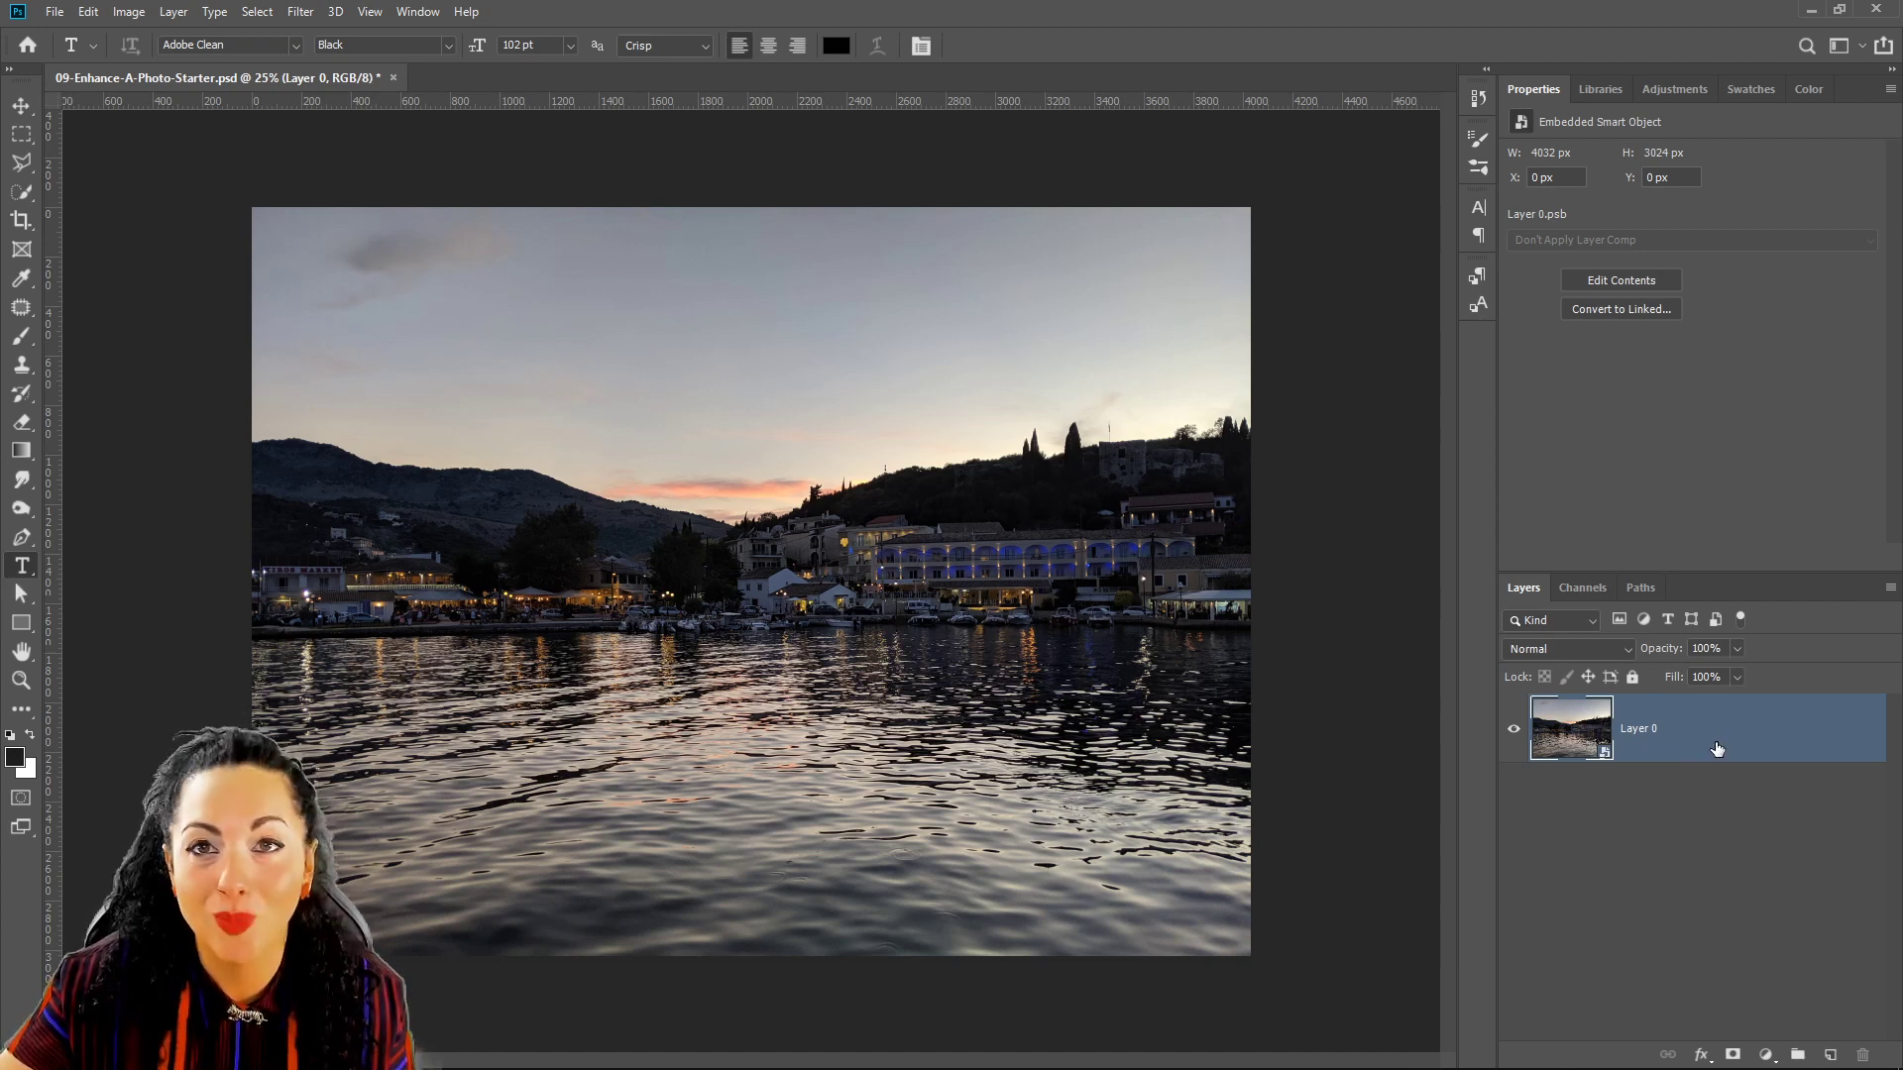
right_click(1747, 742)
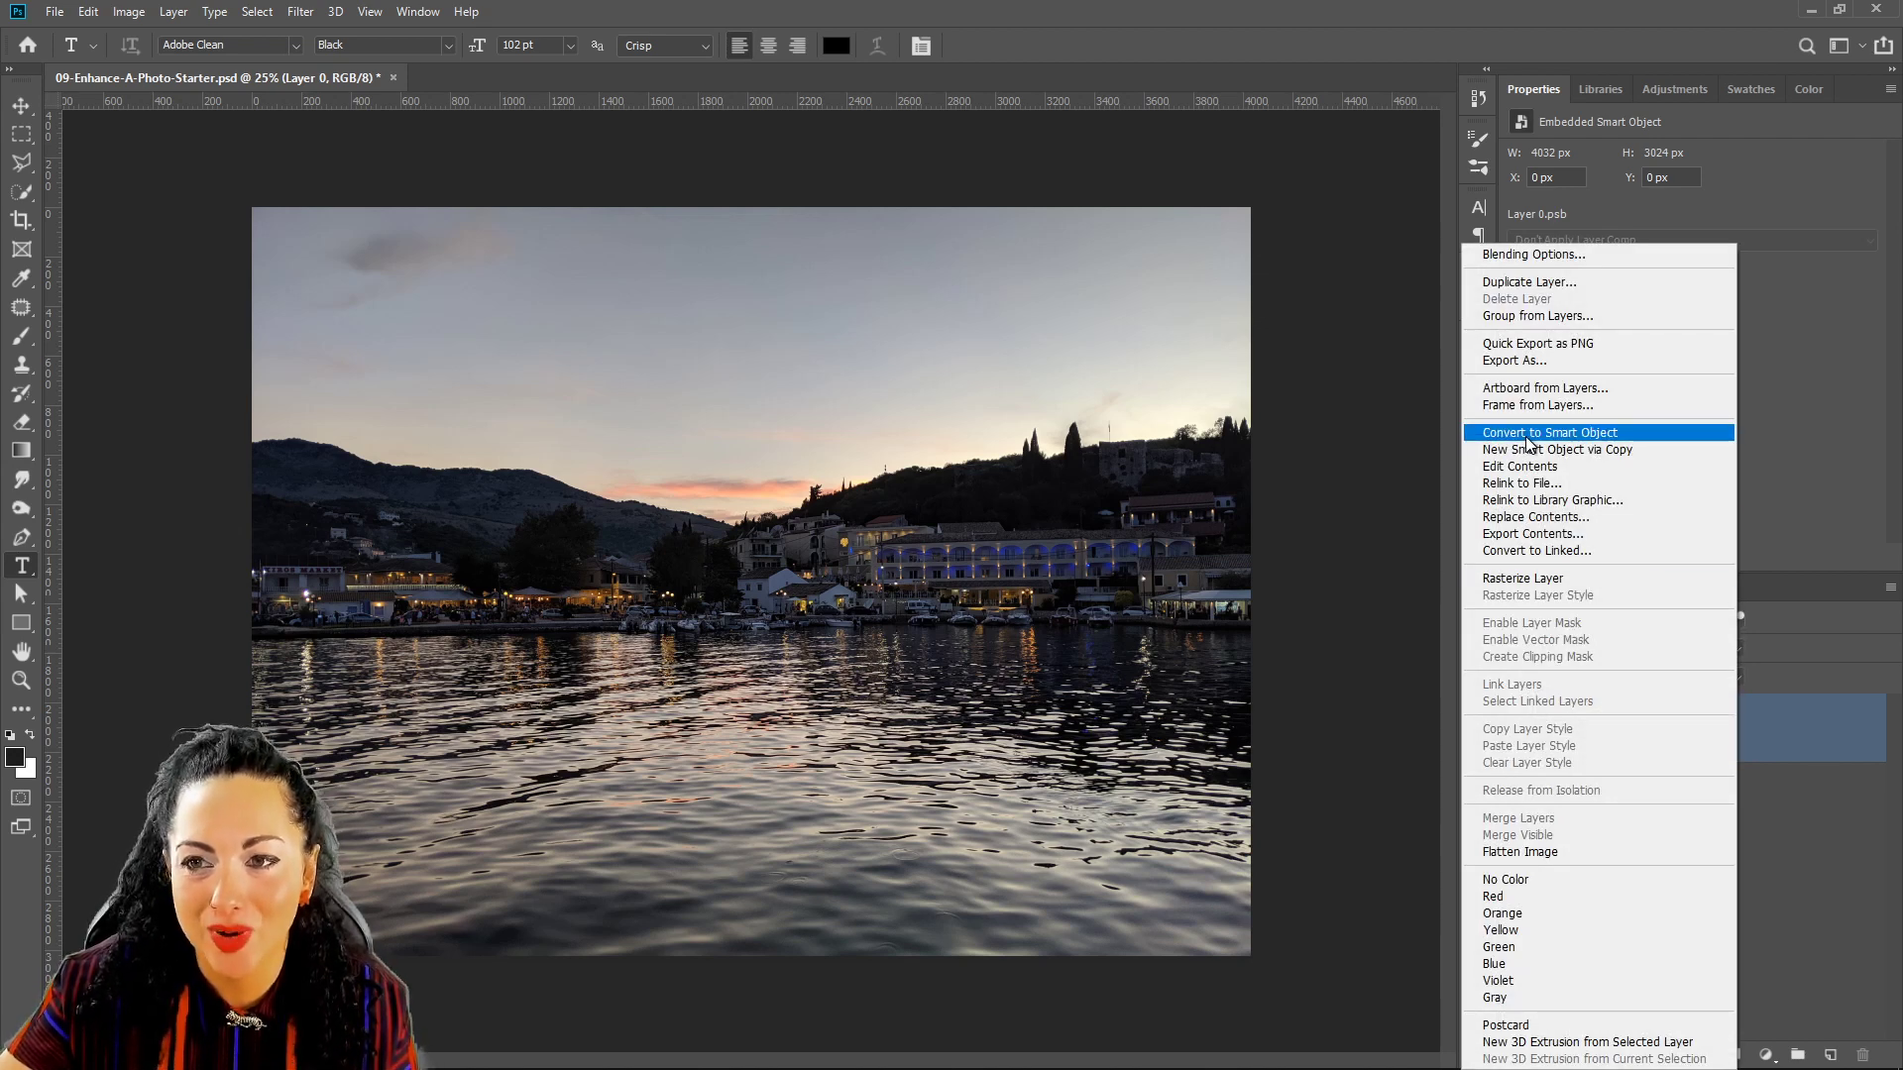
left_click(1794, 789)
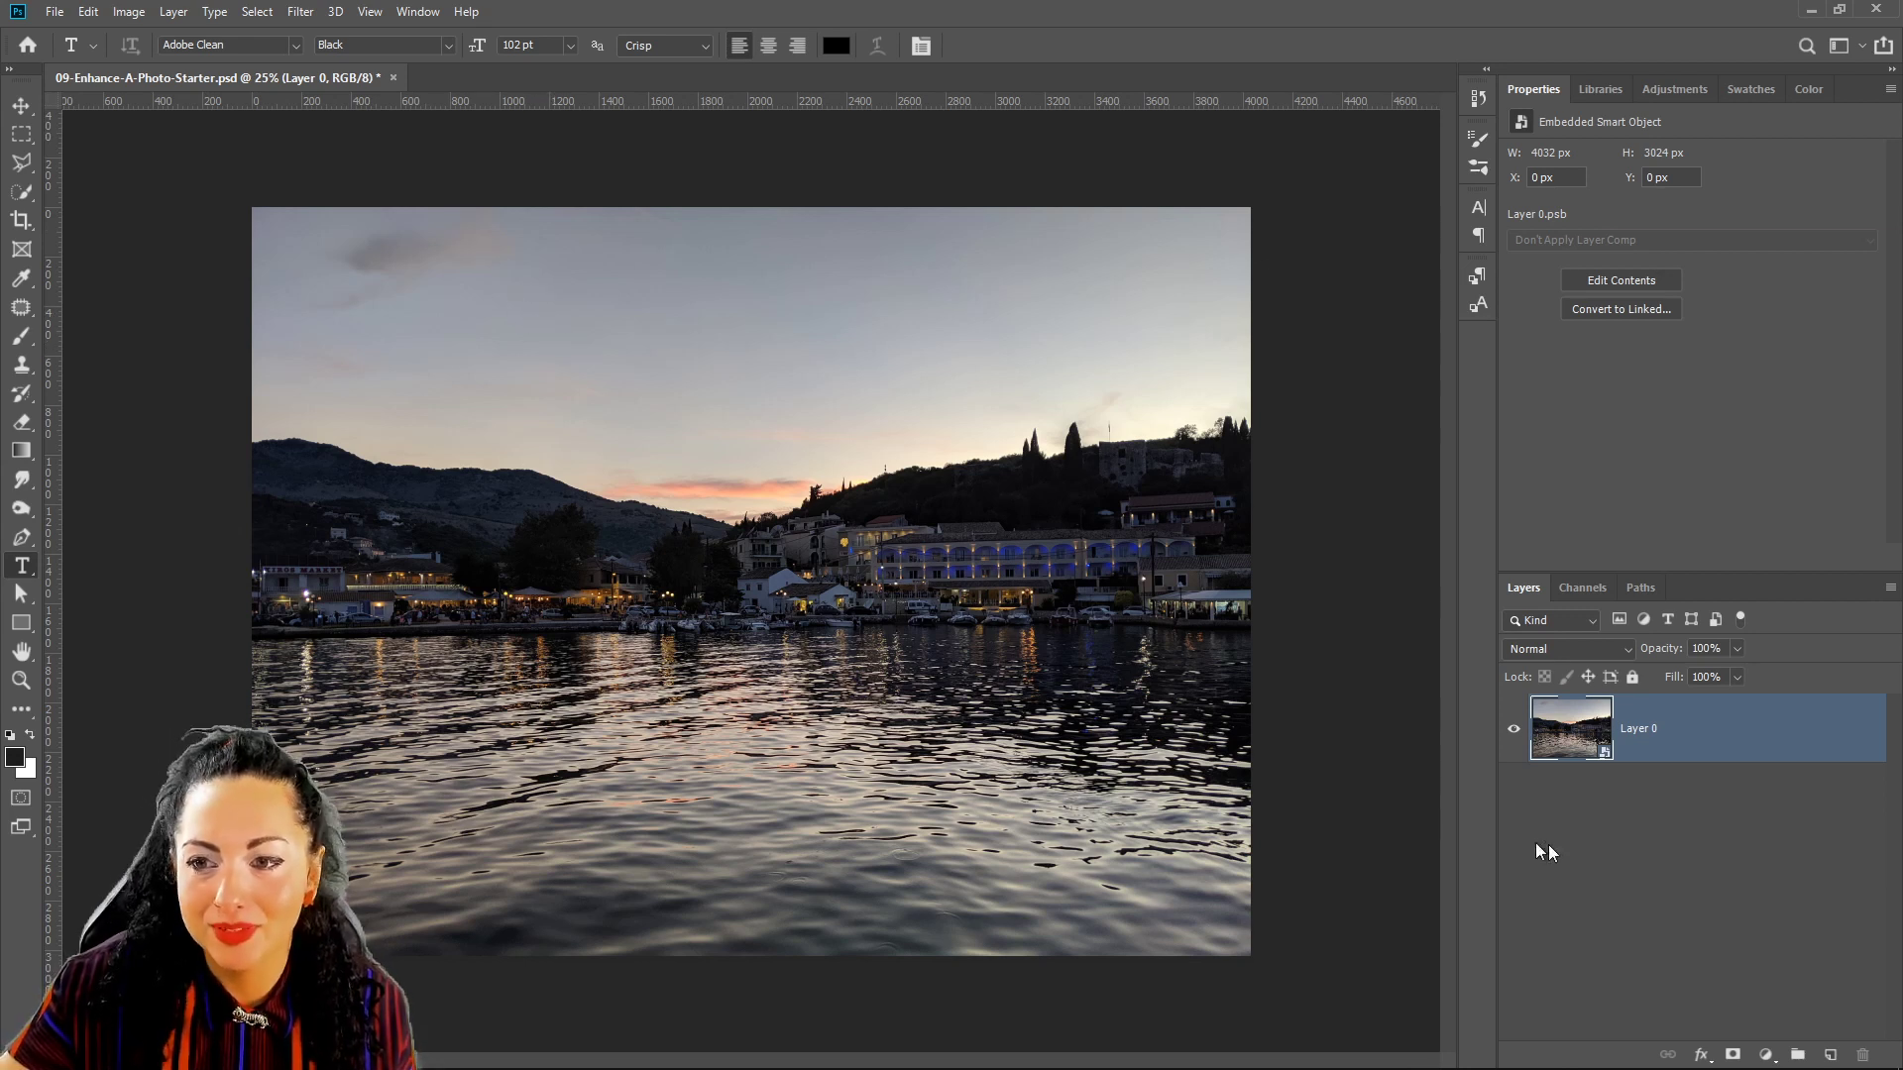
Launch Filter > Camera Raw Filter on the harbour photo and nudge its window down-right.
left_click(300, 10)
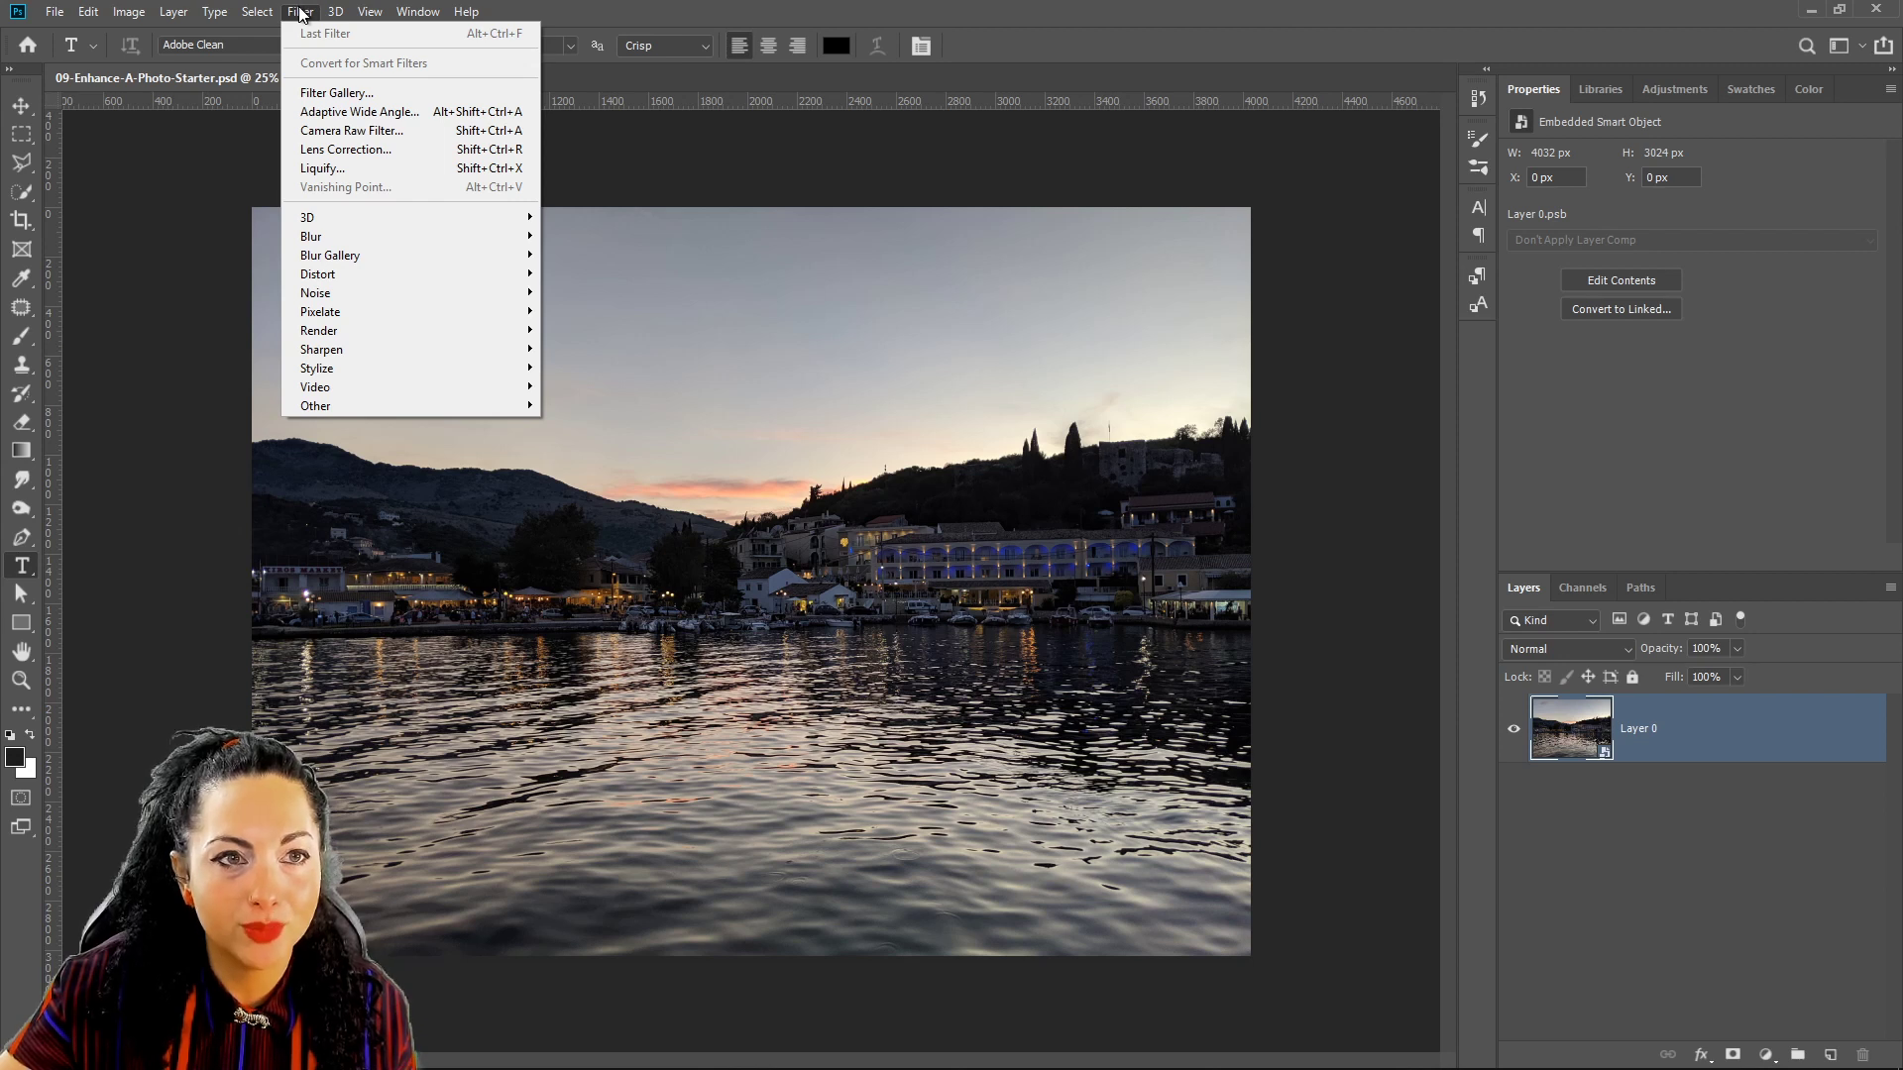
left_click(362, 132)
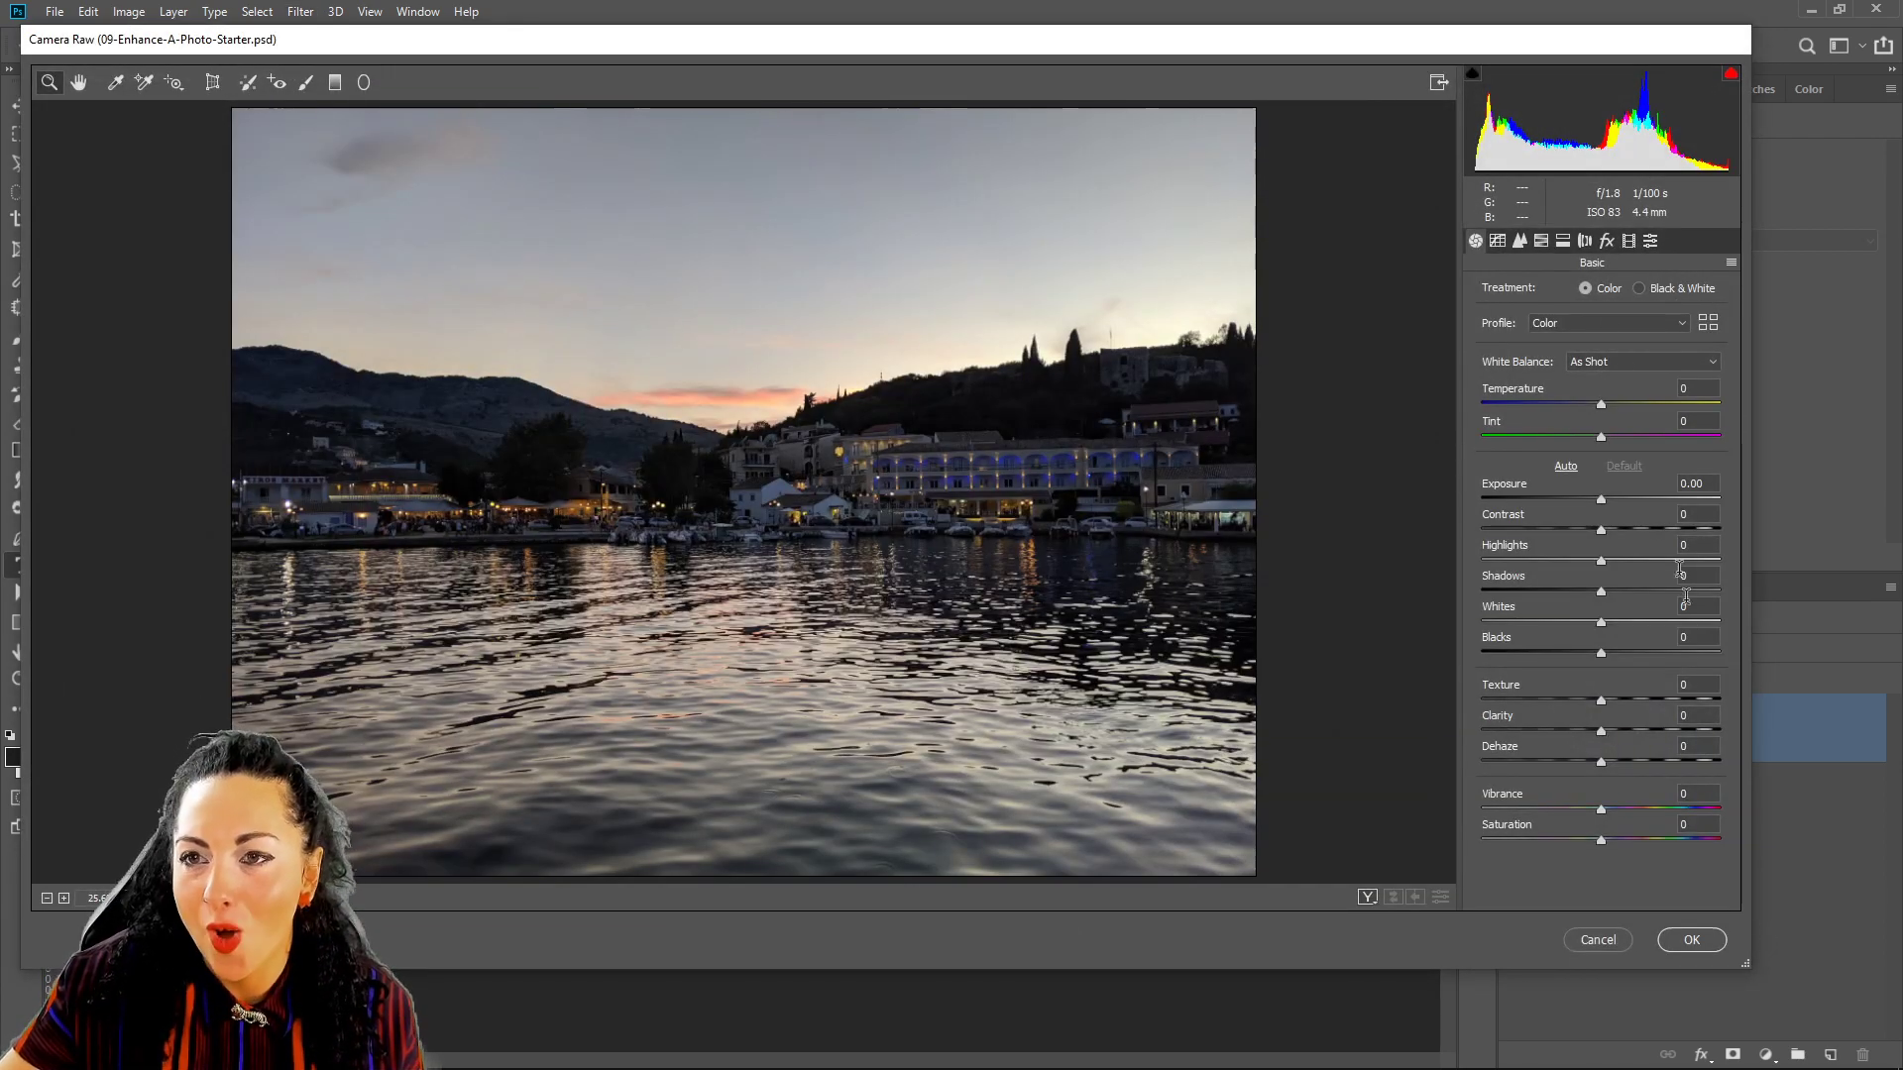
mouse_move(652, 38)
left_mouse_down()
mouse_move(670, 73)
mouse_move(682, 60)
left_mouse_up()
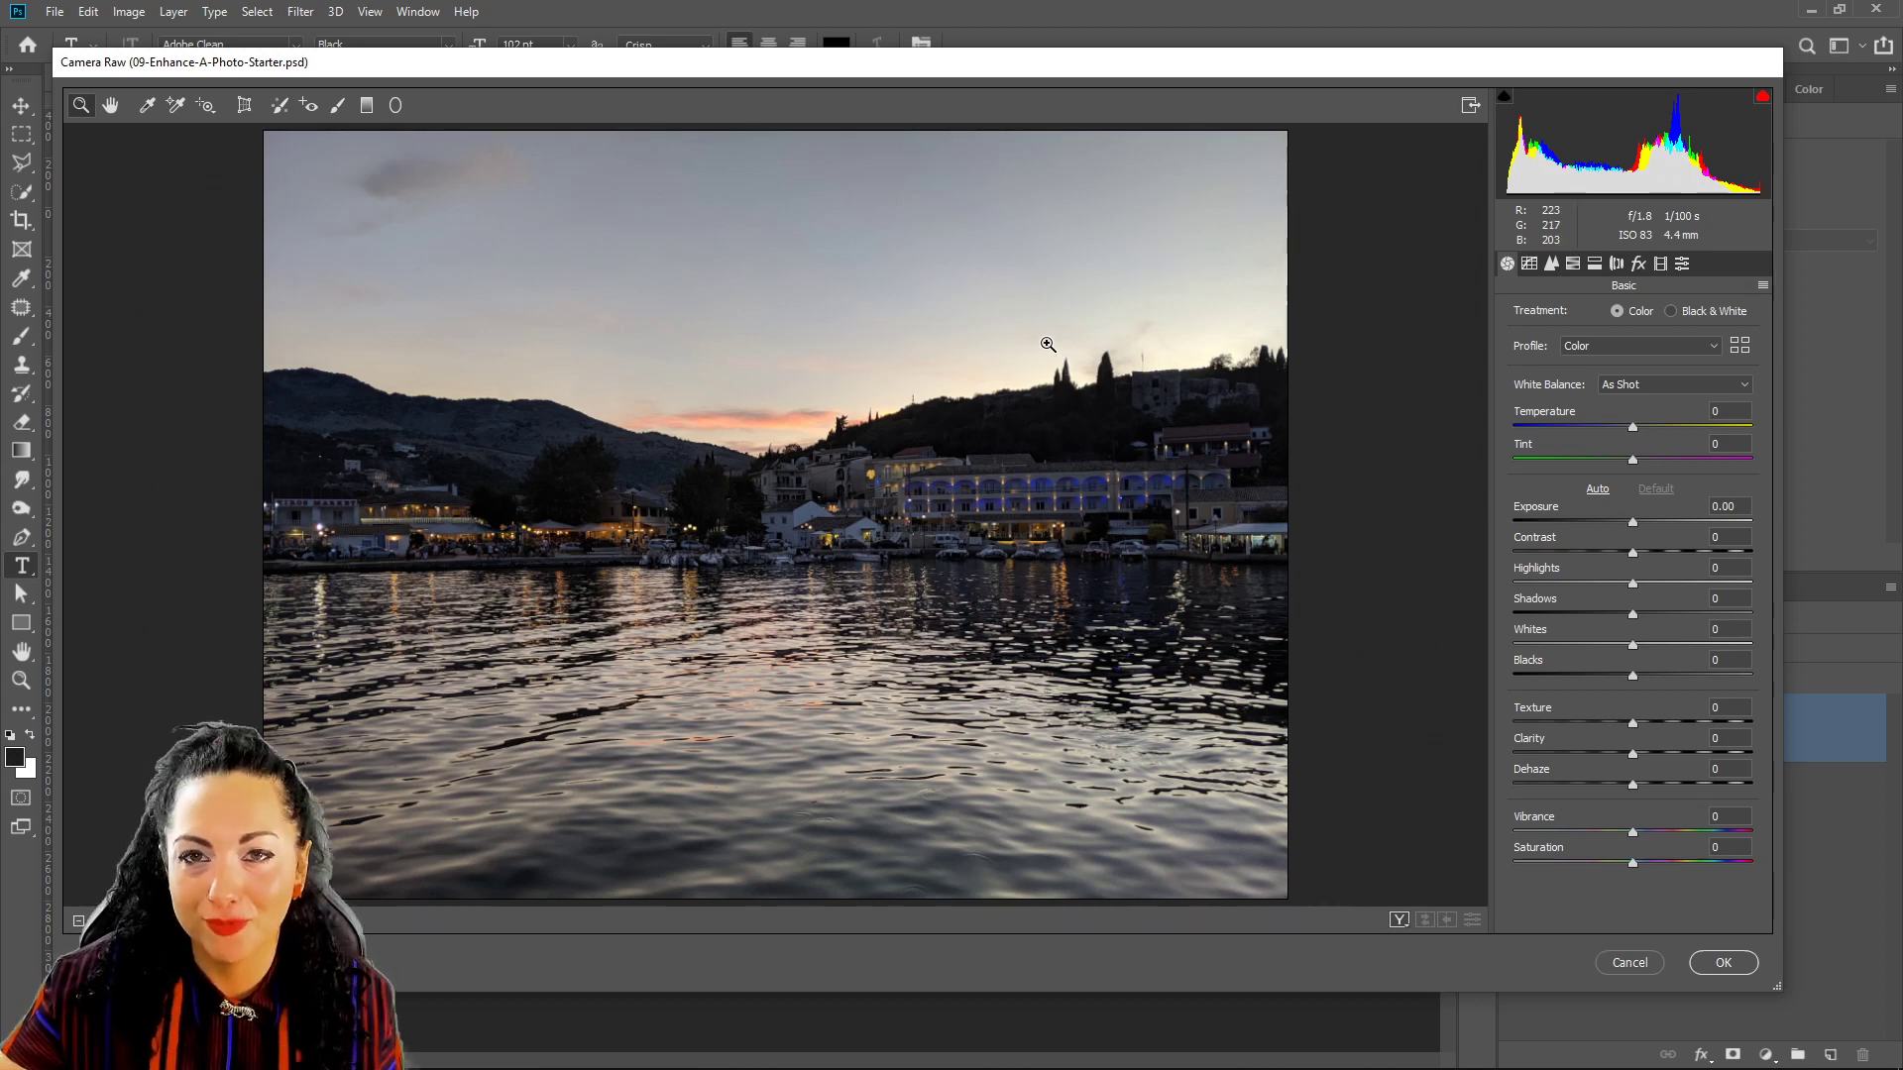
mouse_move(1193, 67)
left_mouse_down()
mouse_move(1211, 39)
mouse_move(1200, 86)
left_mouse_up()
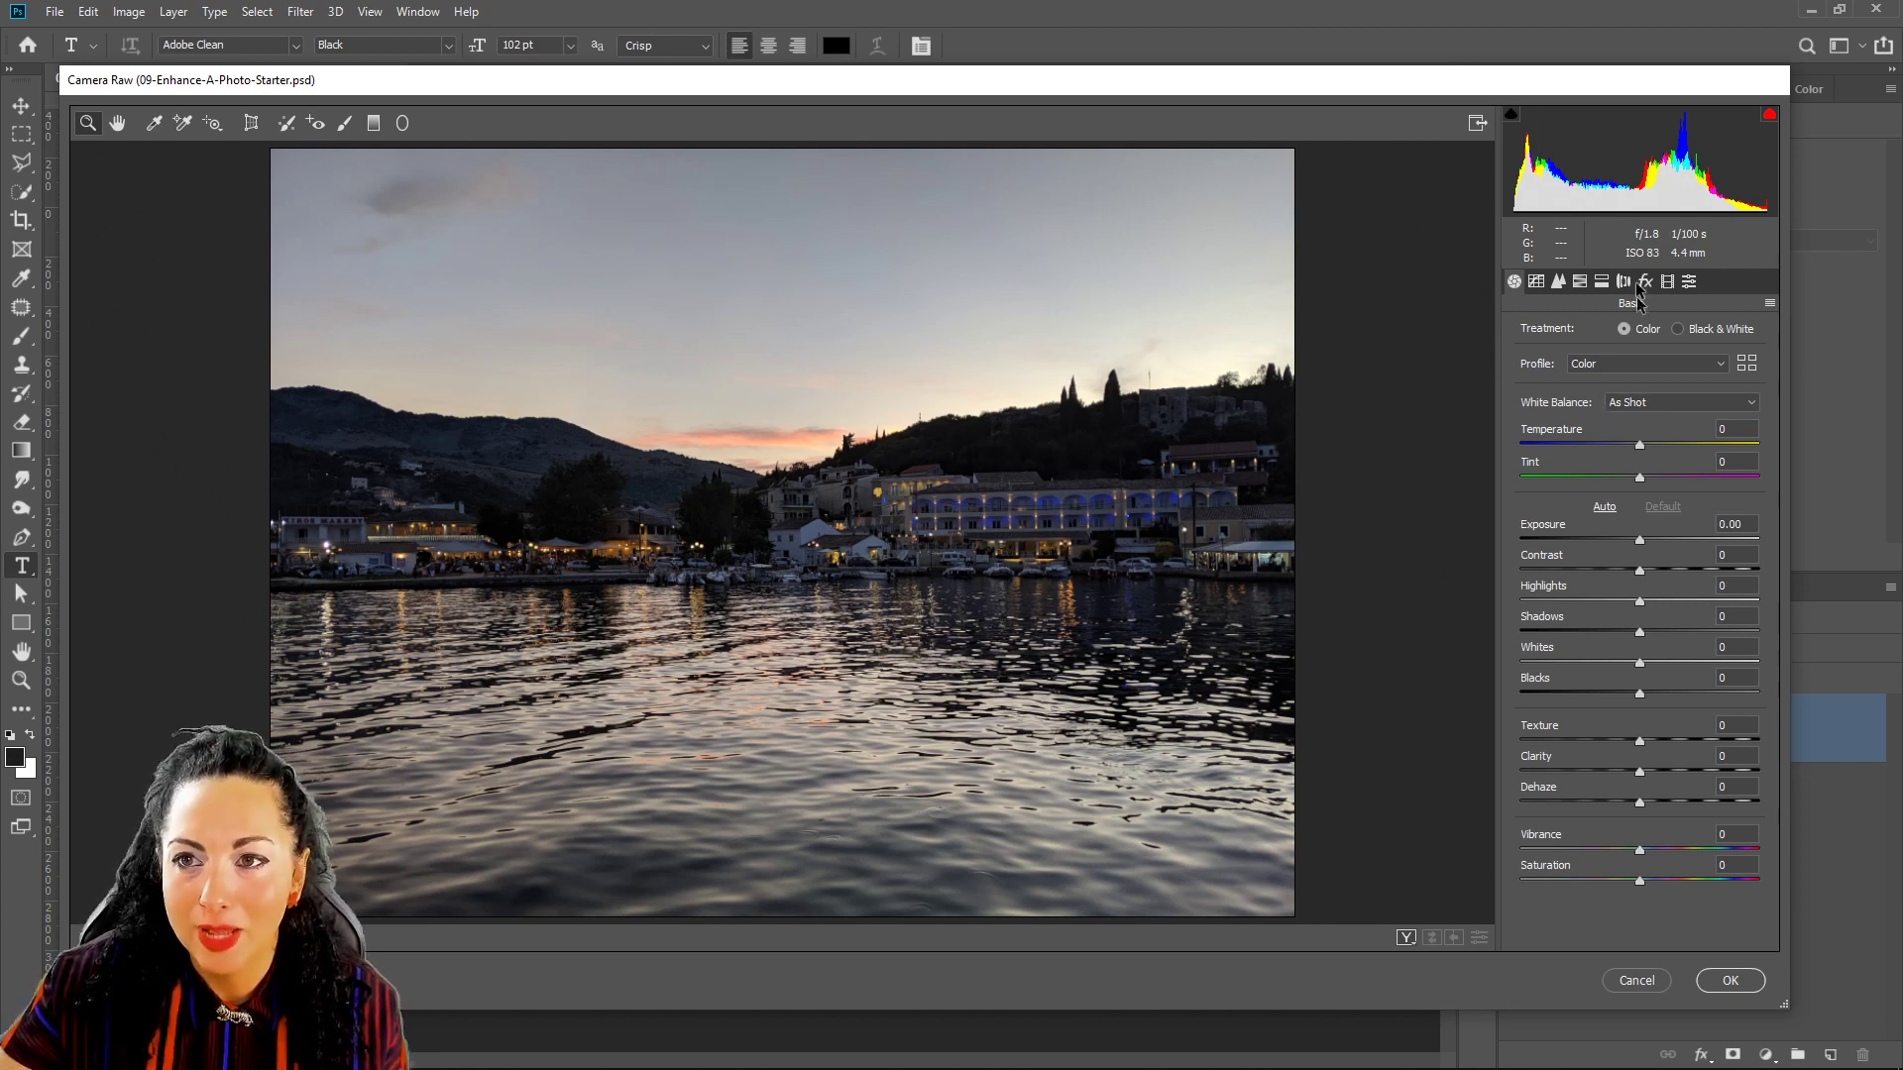
left_click_drag(1460, 79, 1467, 86)
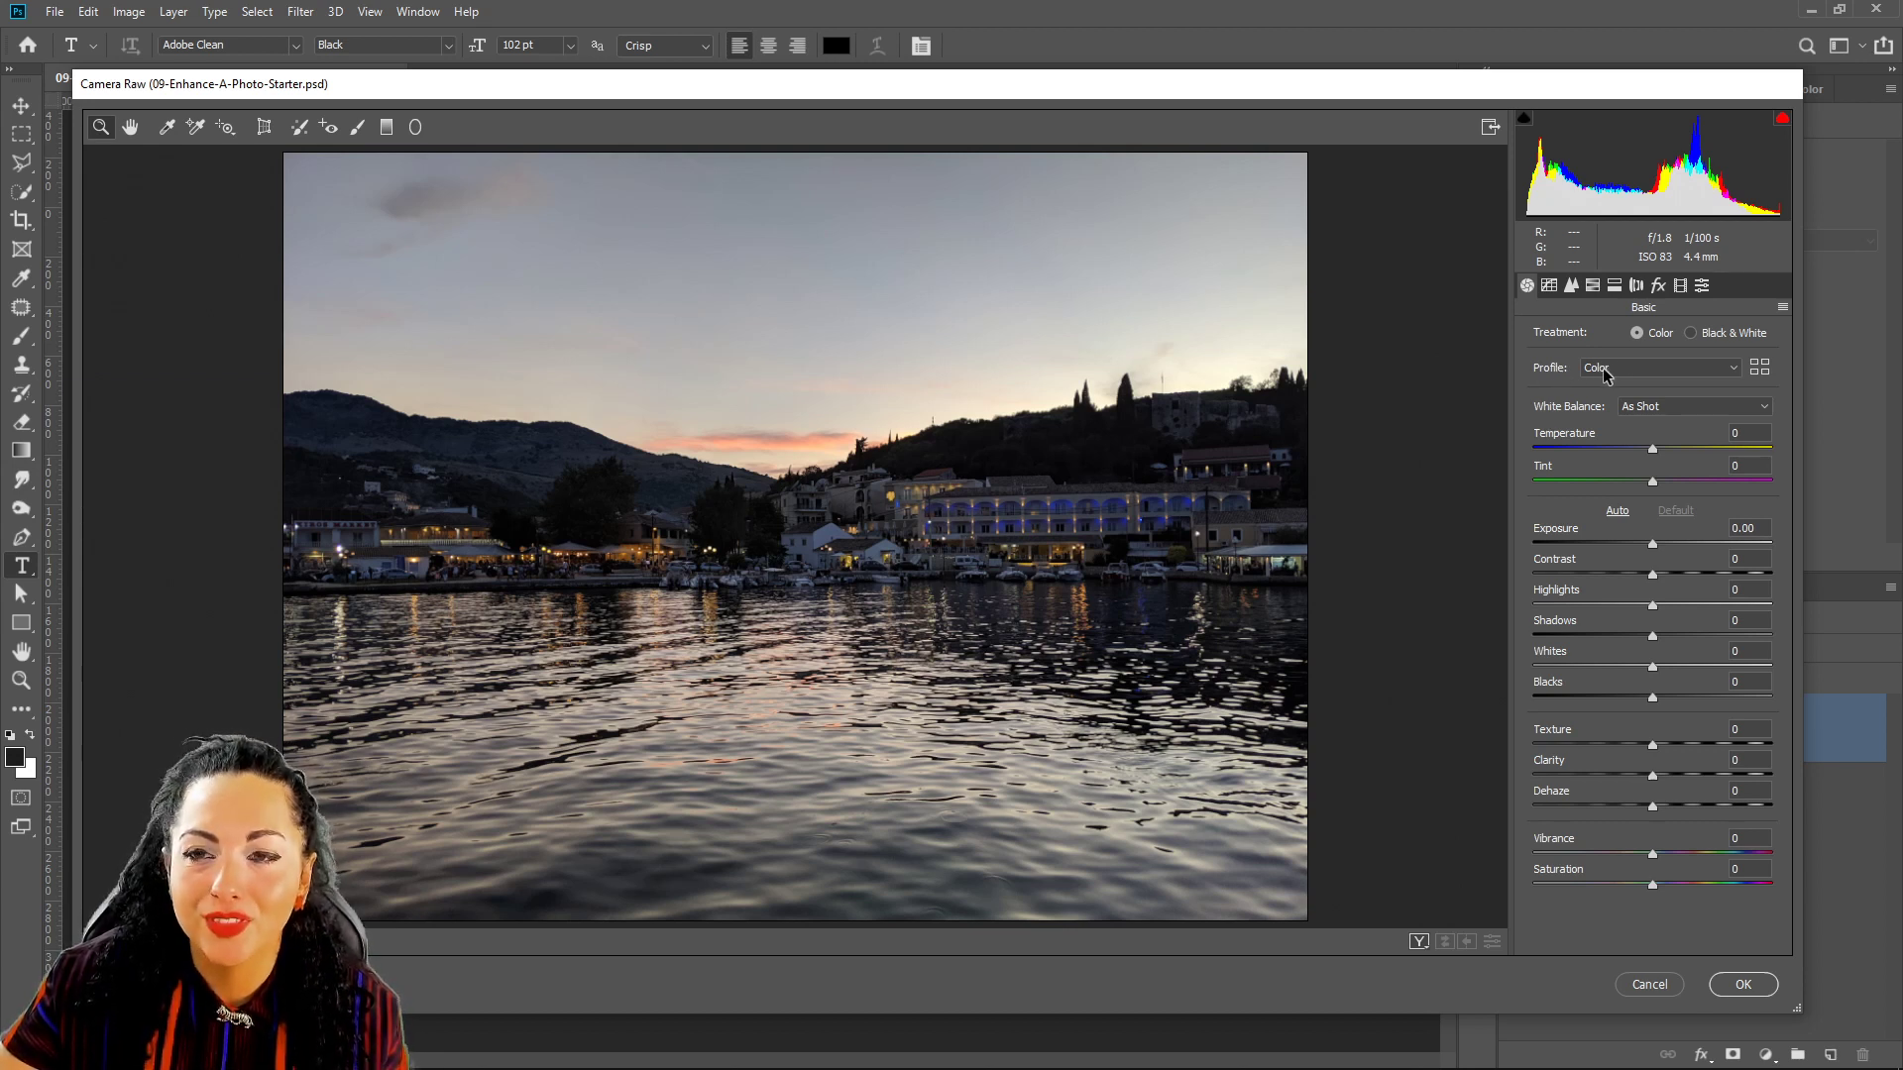
Browse the Basic and Modern profile groups and apply the Modern 03 profile.
left_click(1759, 368)
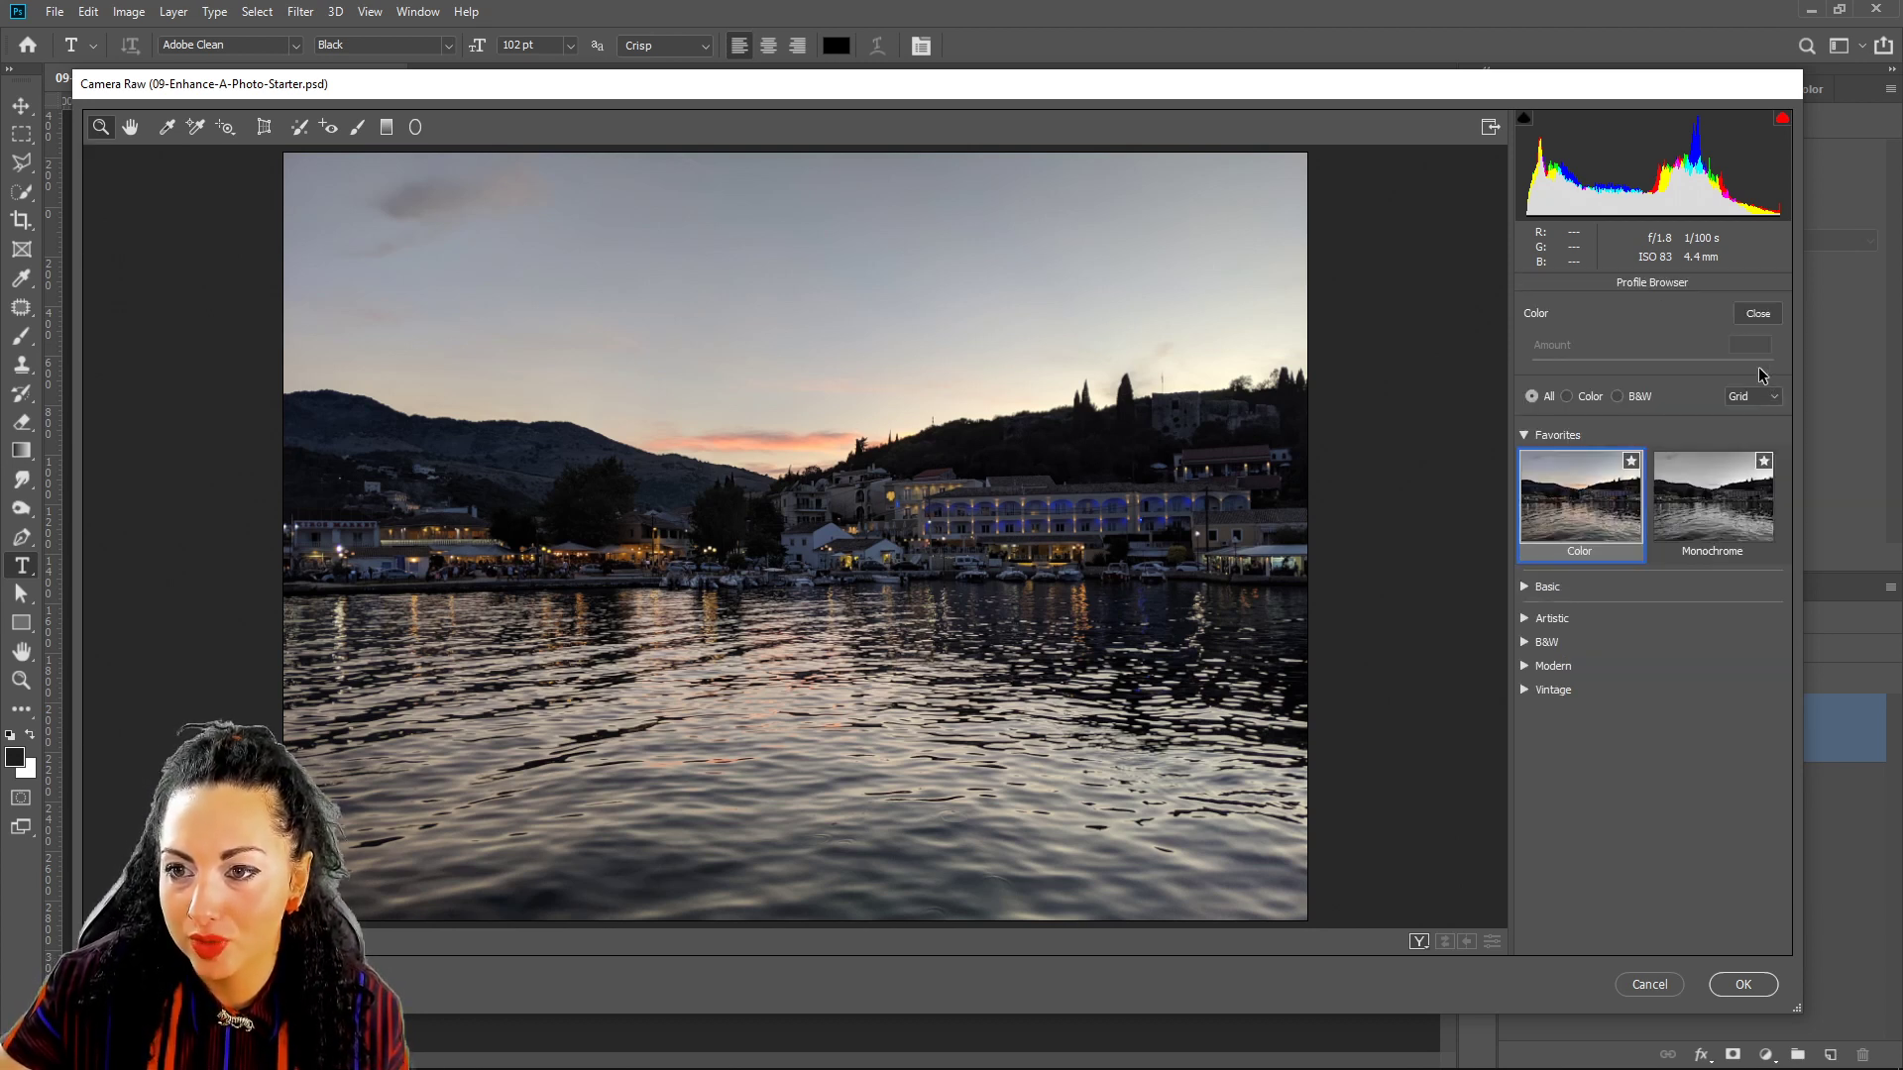
left_click(1525, 587)
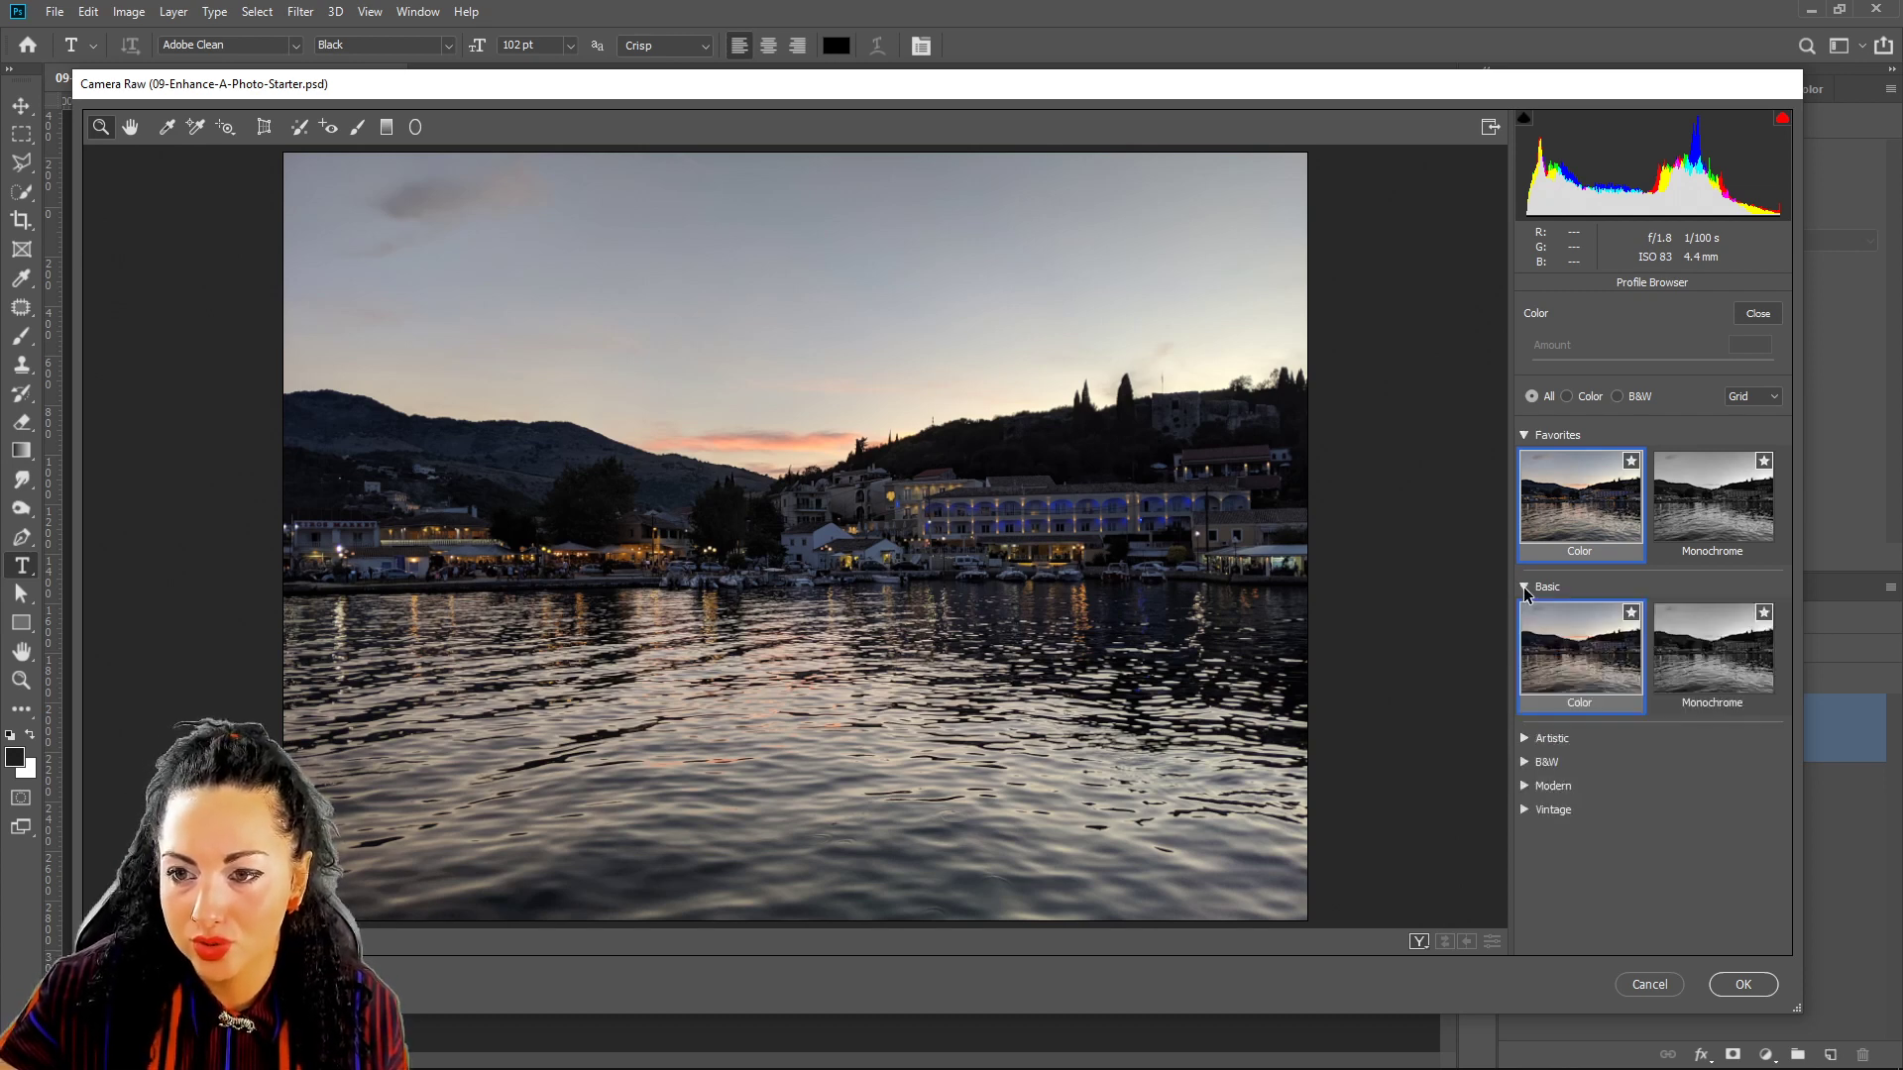
left_click(1525, 787)
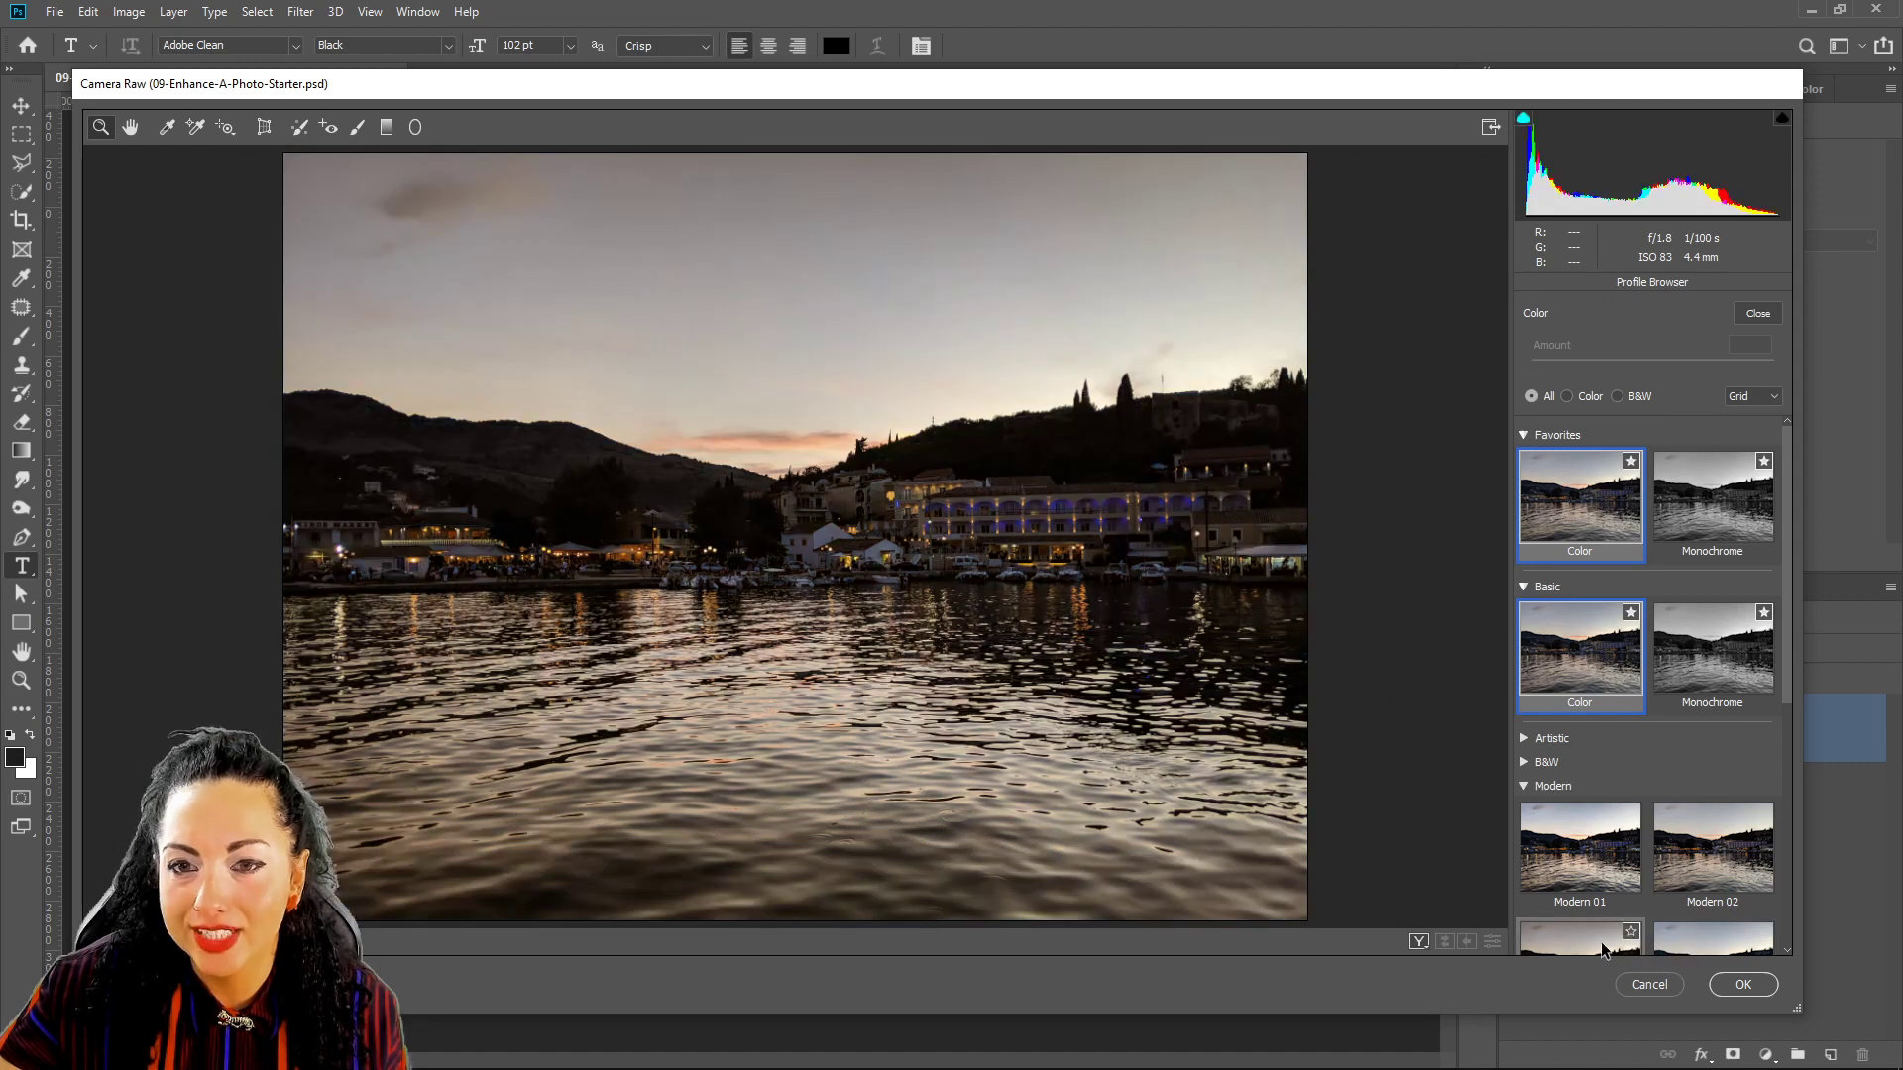
scroll(1712, 901, "down", 1)
scroll(1712, 882, "down", 1)
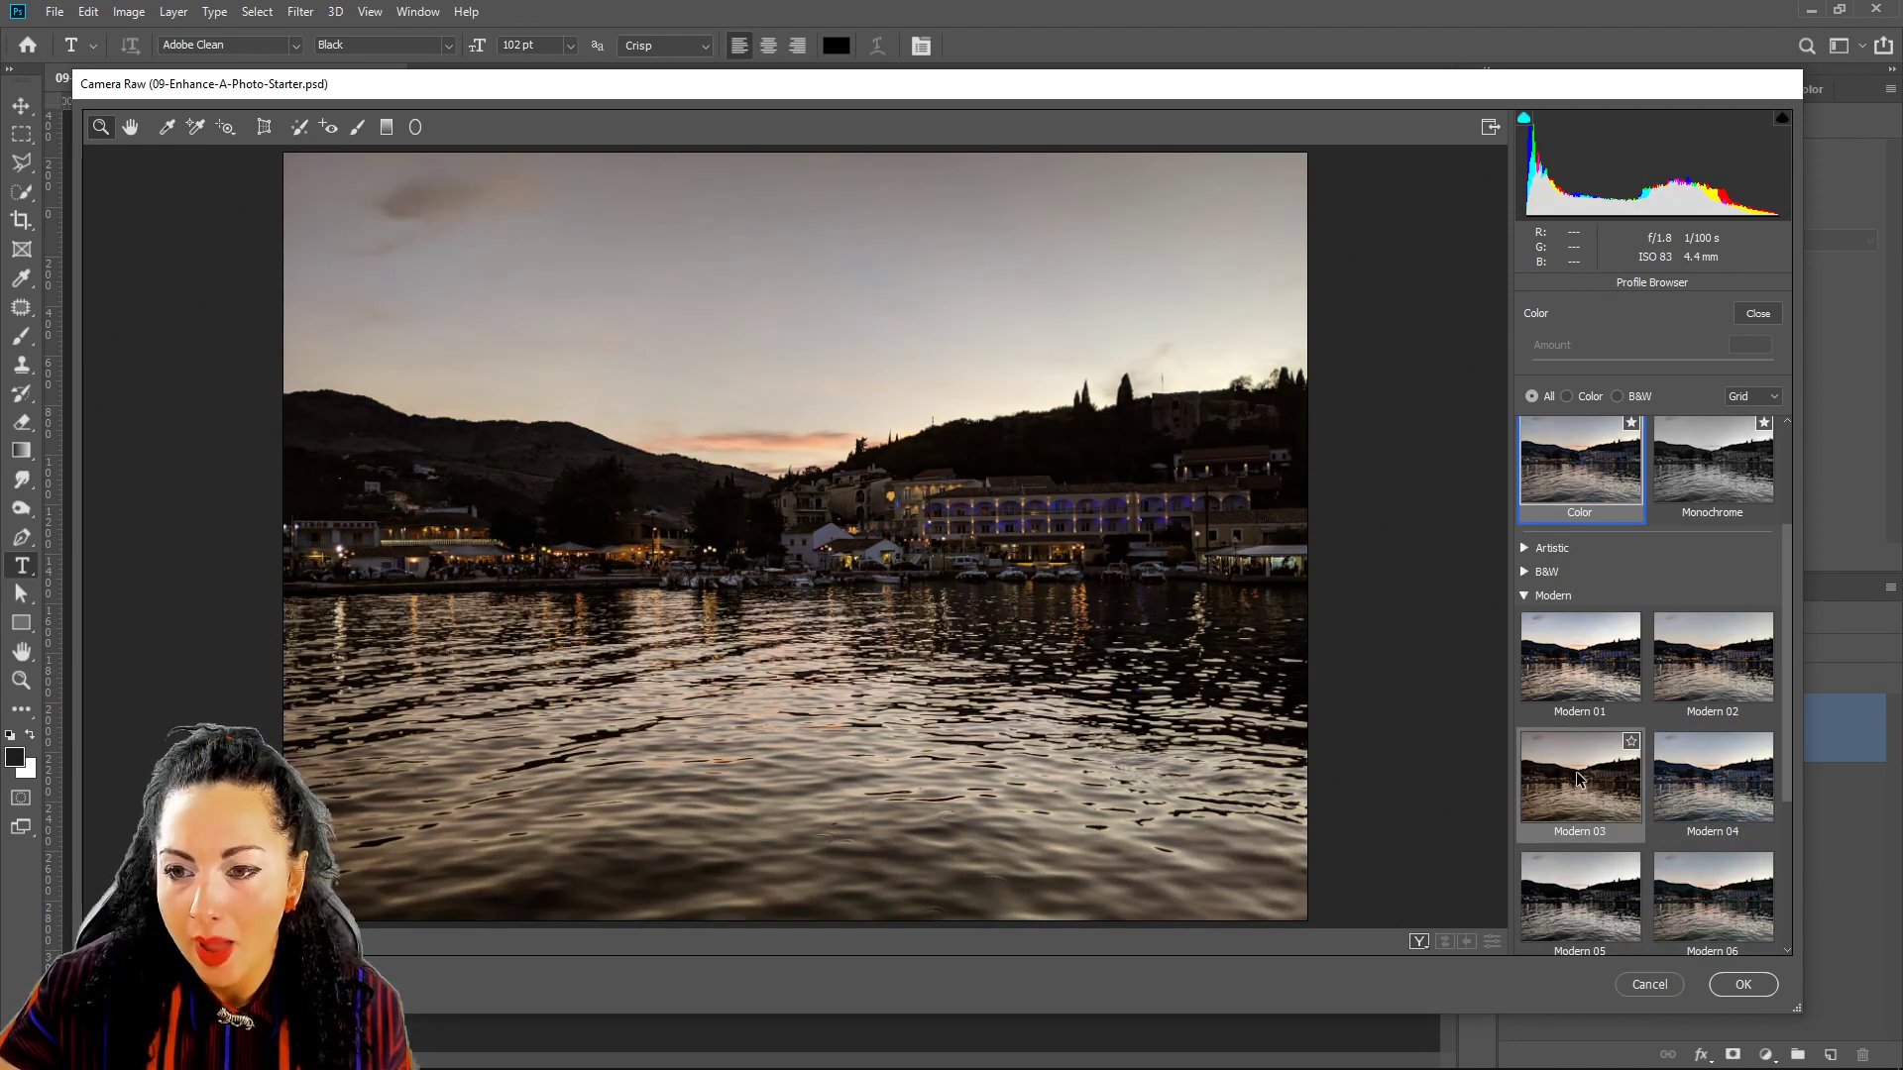
left_click(1576, 783)
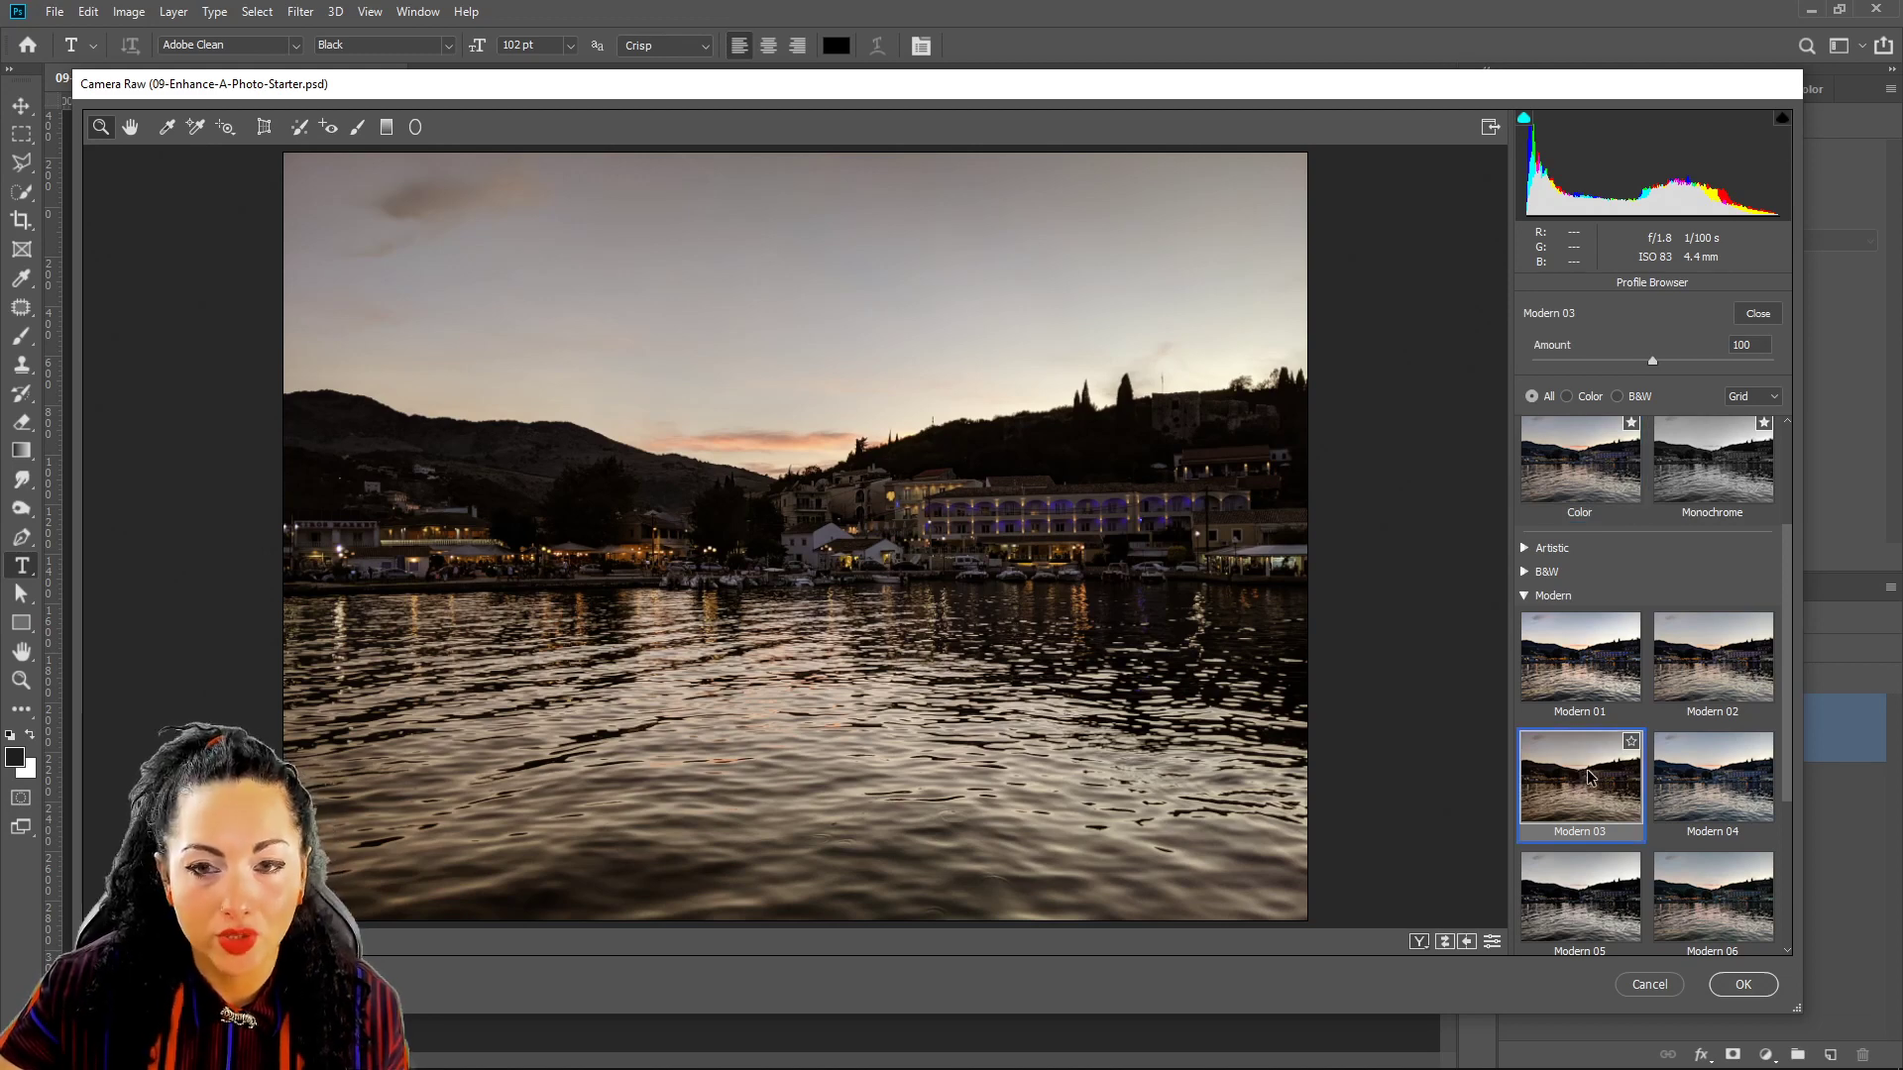
left_click(1750, 315)
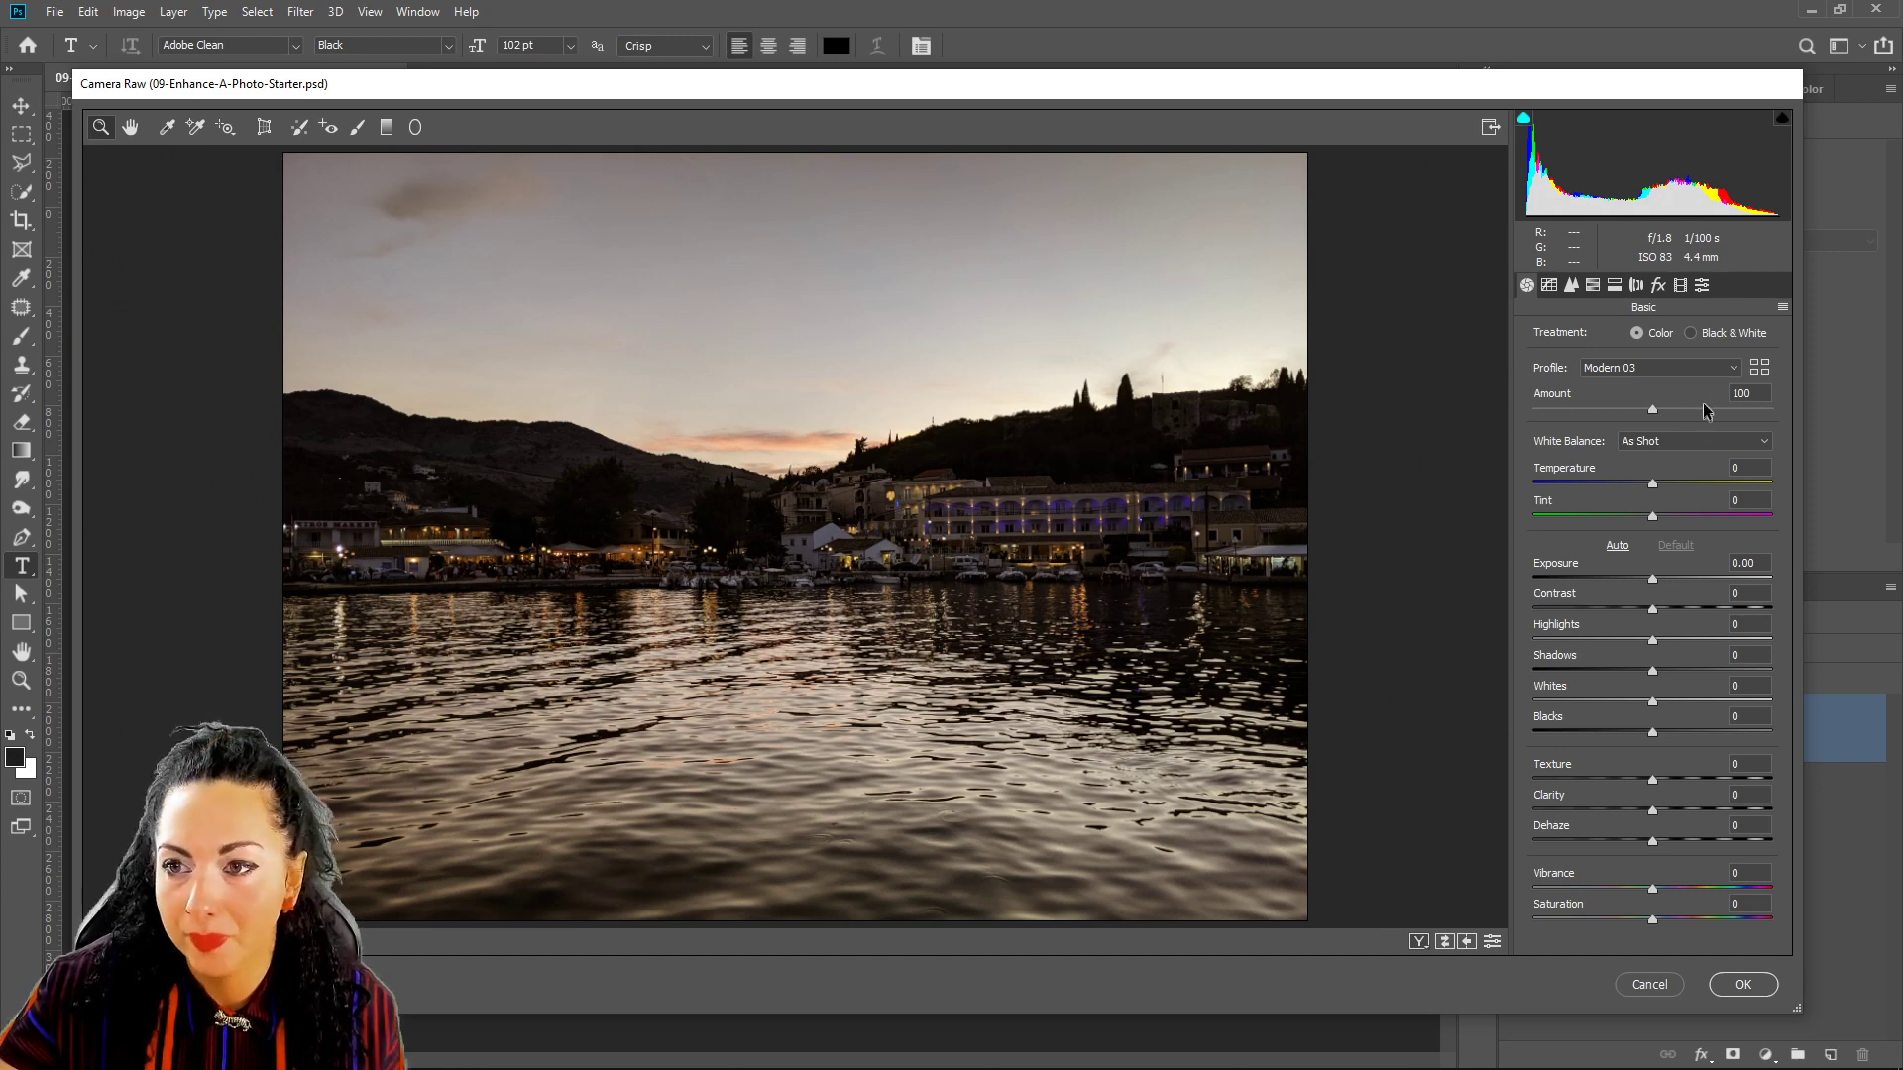
Replace it with the Color profile from the Favorites group.
left_click(1760, 369)
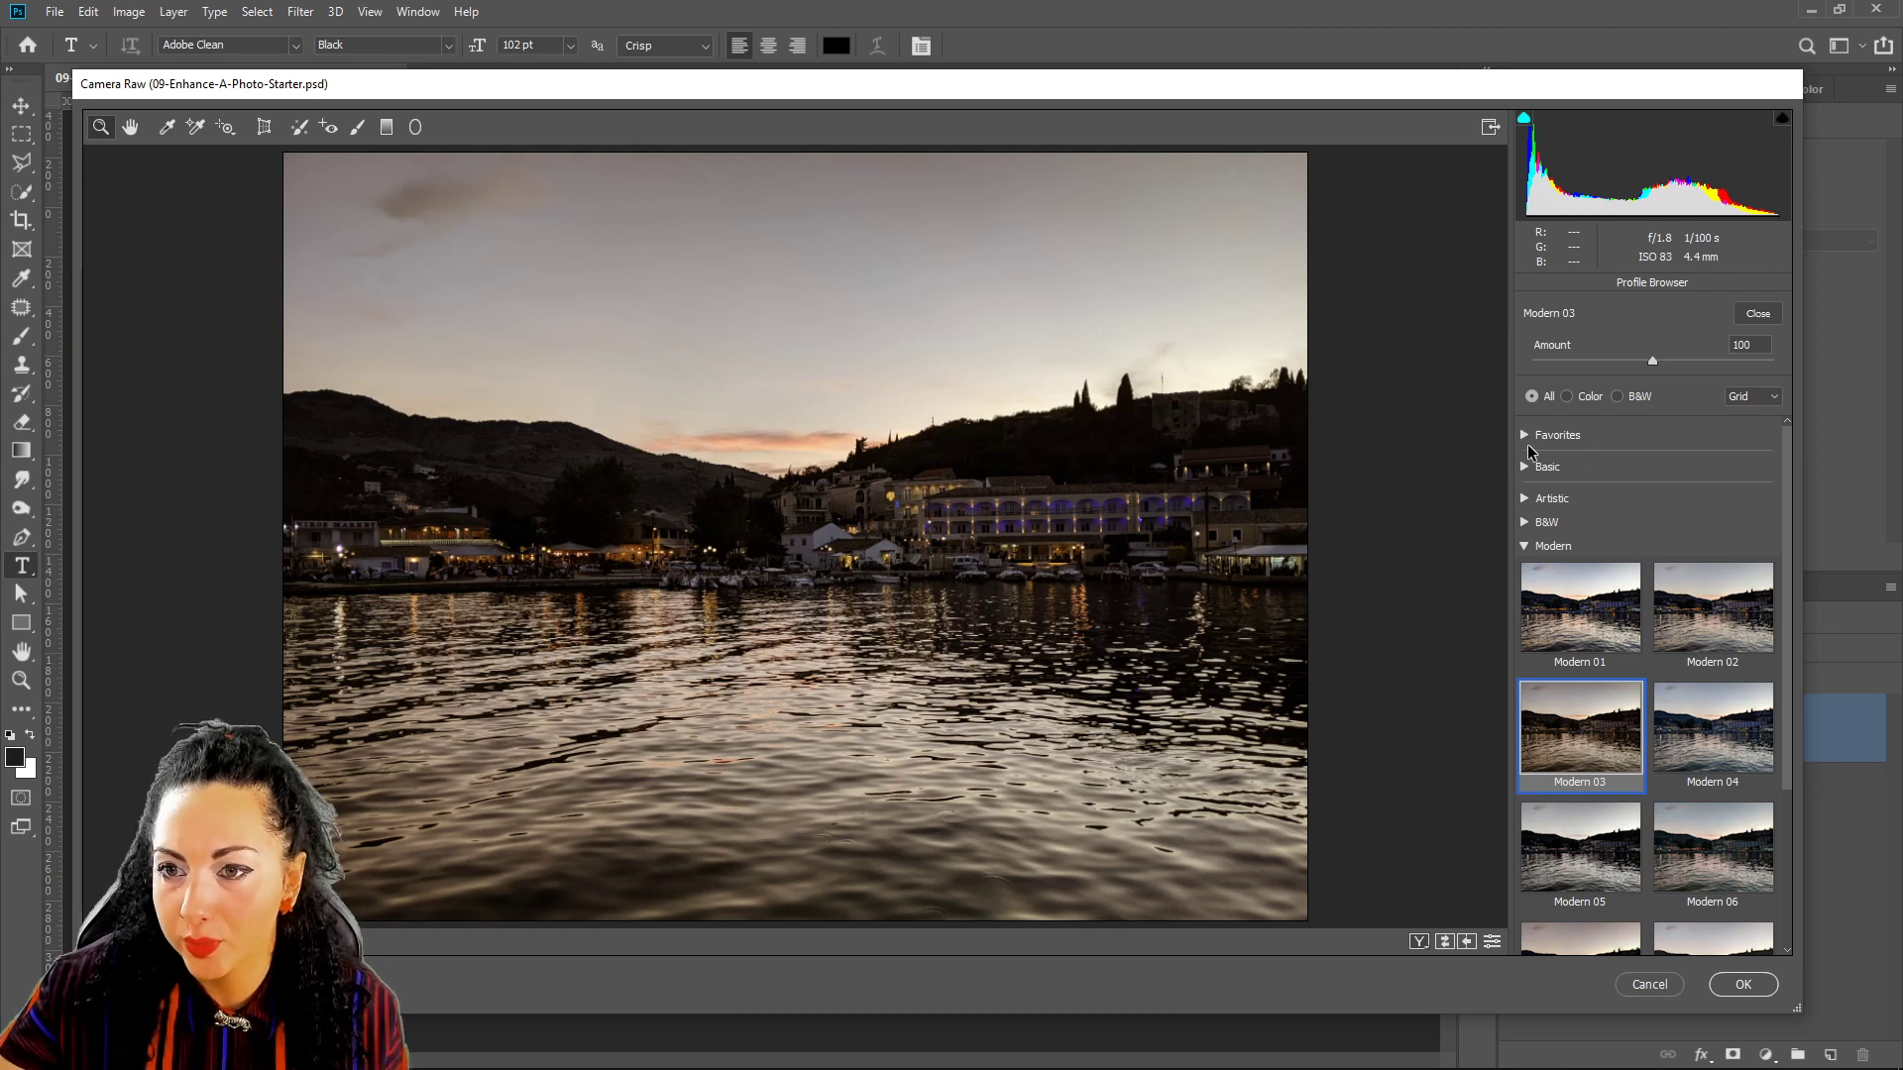
scroll(1531, 454, "down", 1)
scroll(1532, 454, "up", 1)
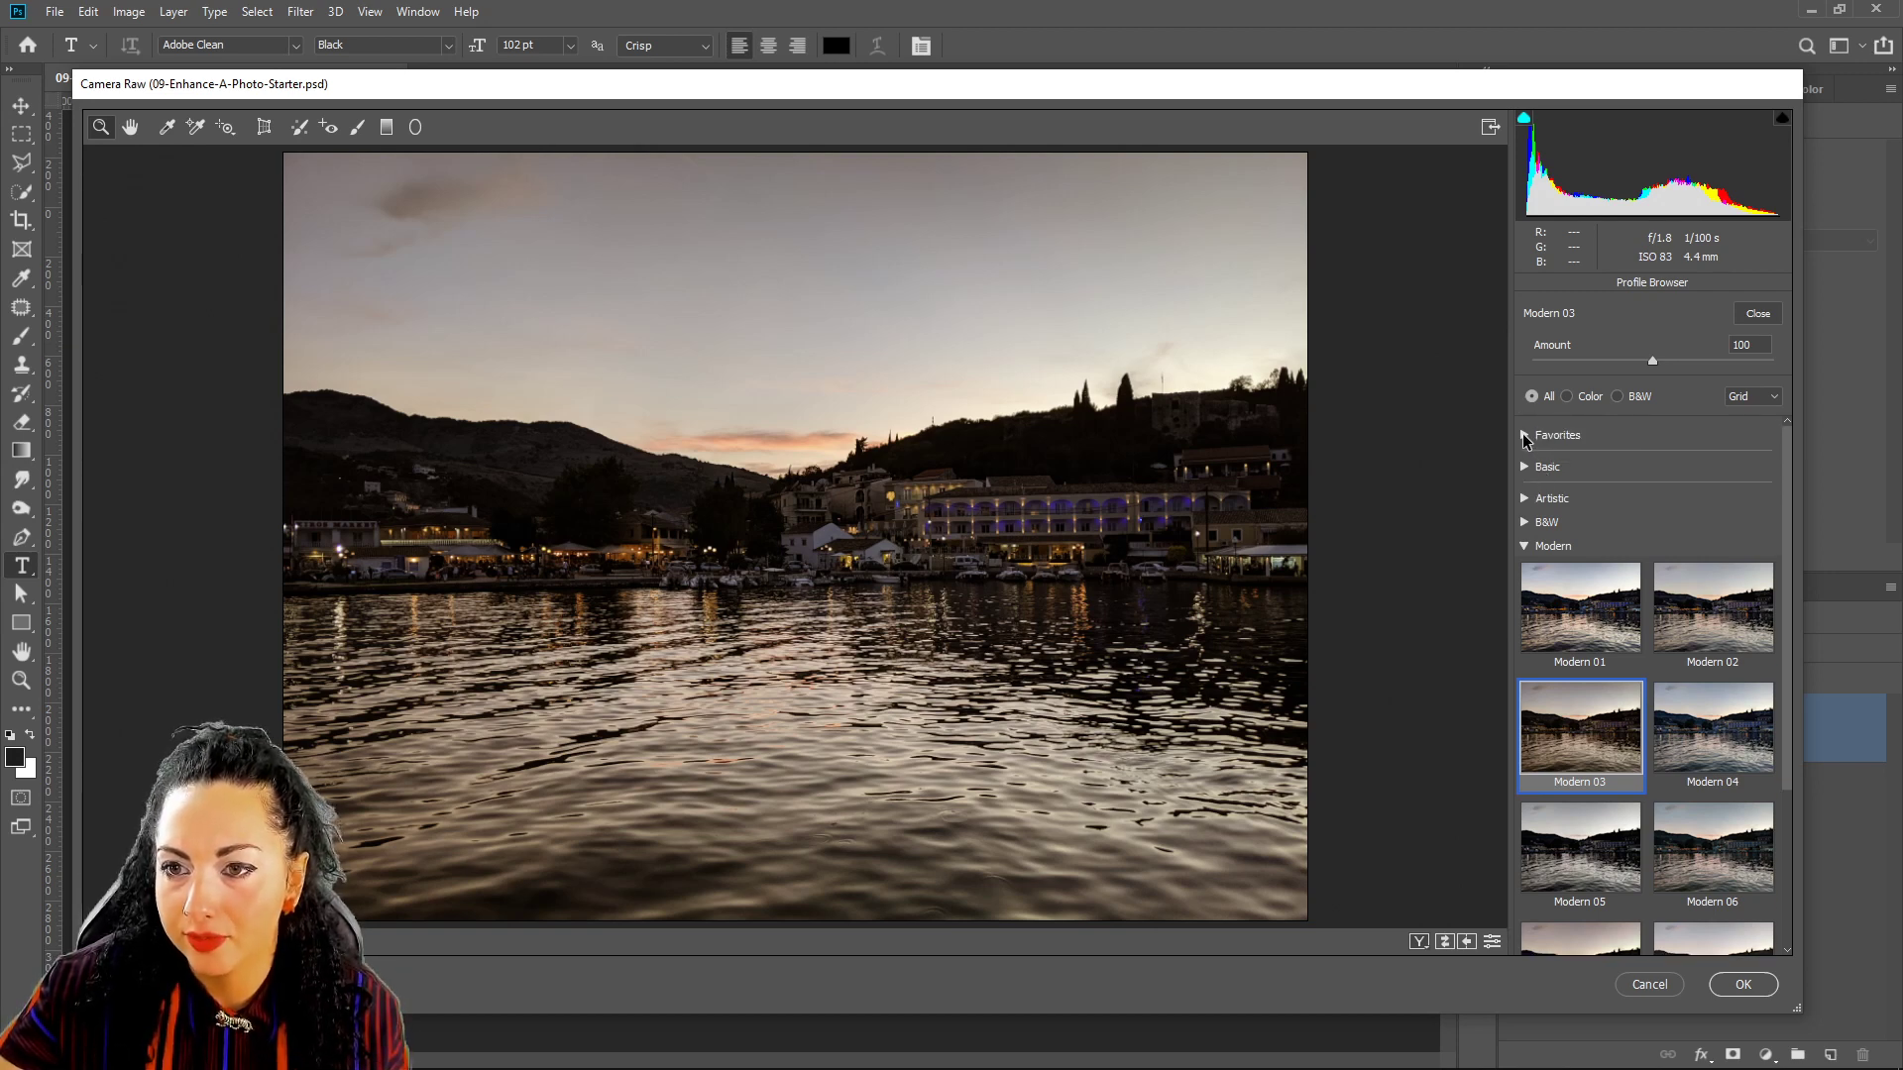
left_click(1524, 436)
left_click(1568, 495)
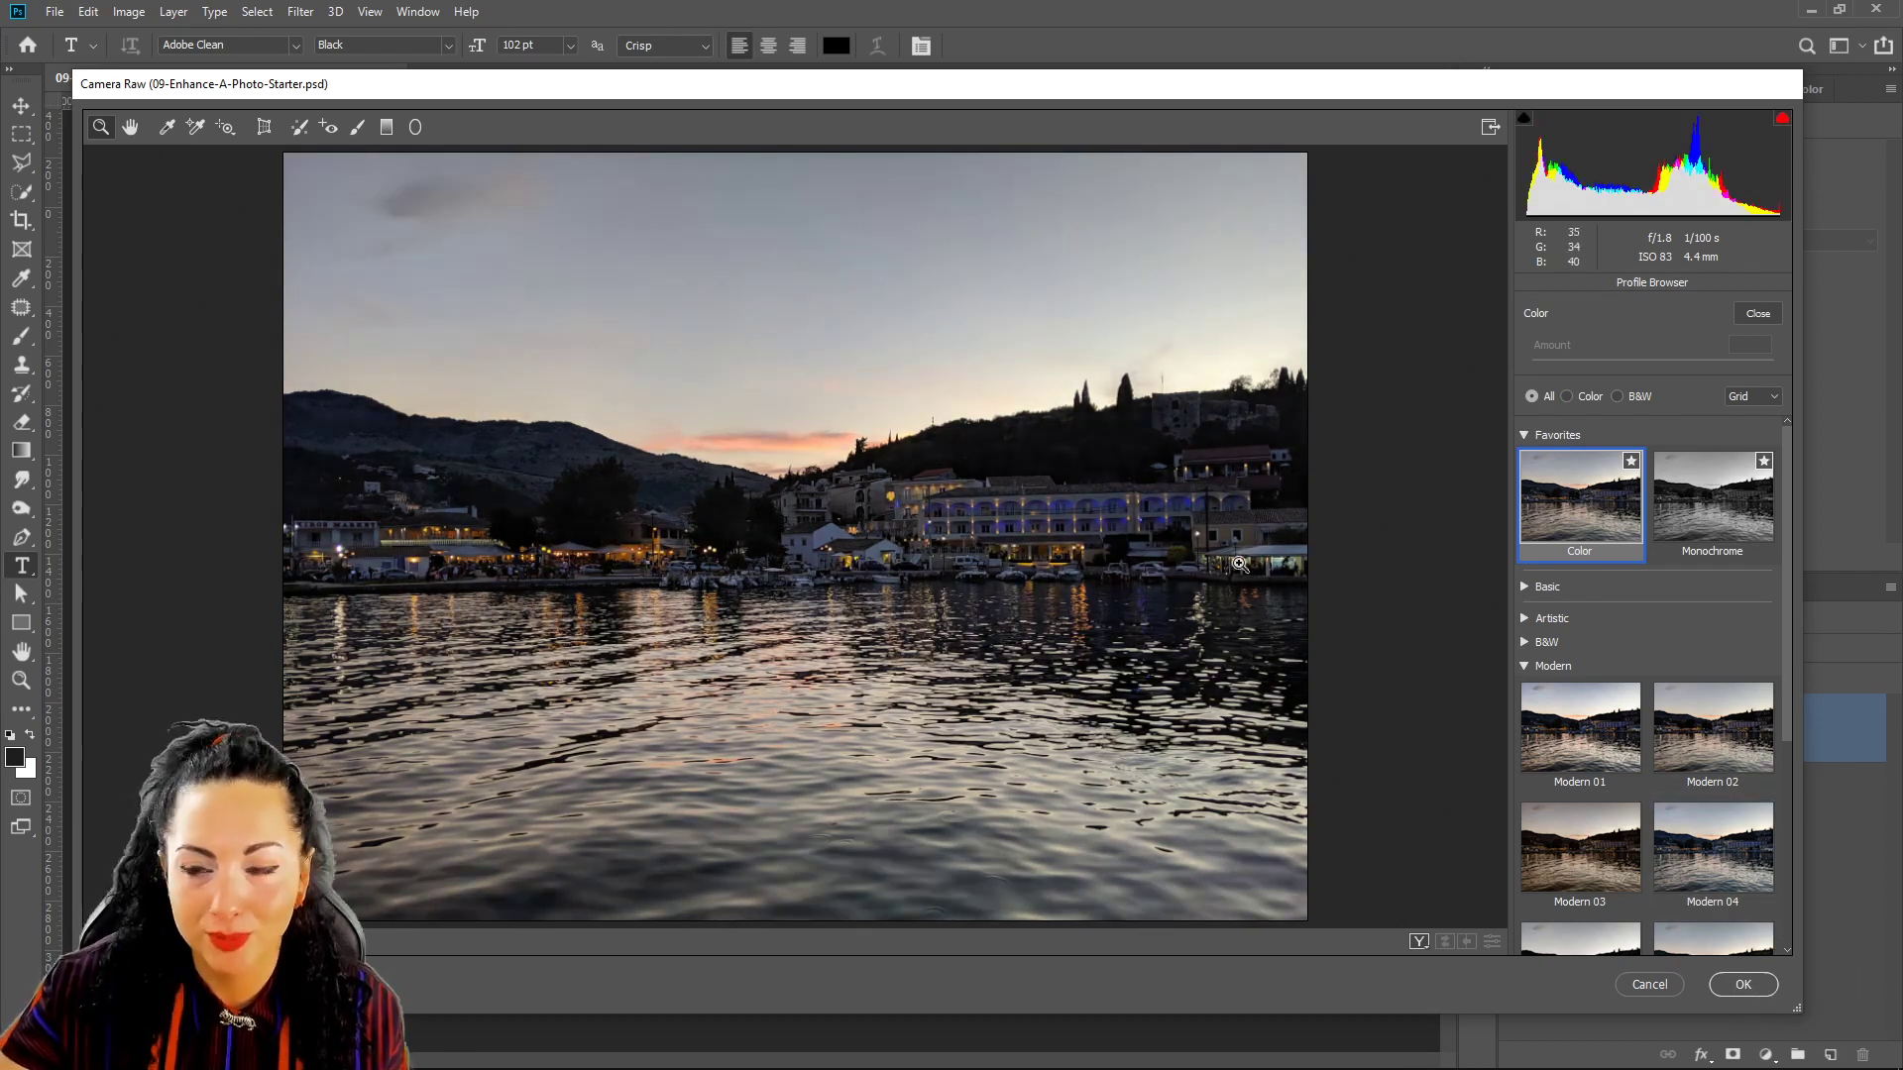
left_click(1751, 313)
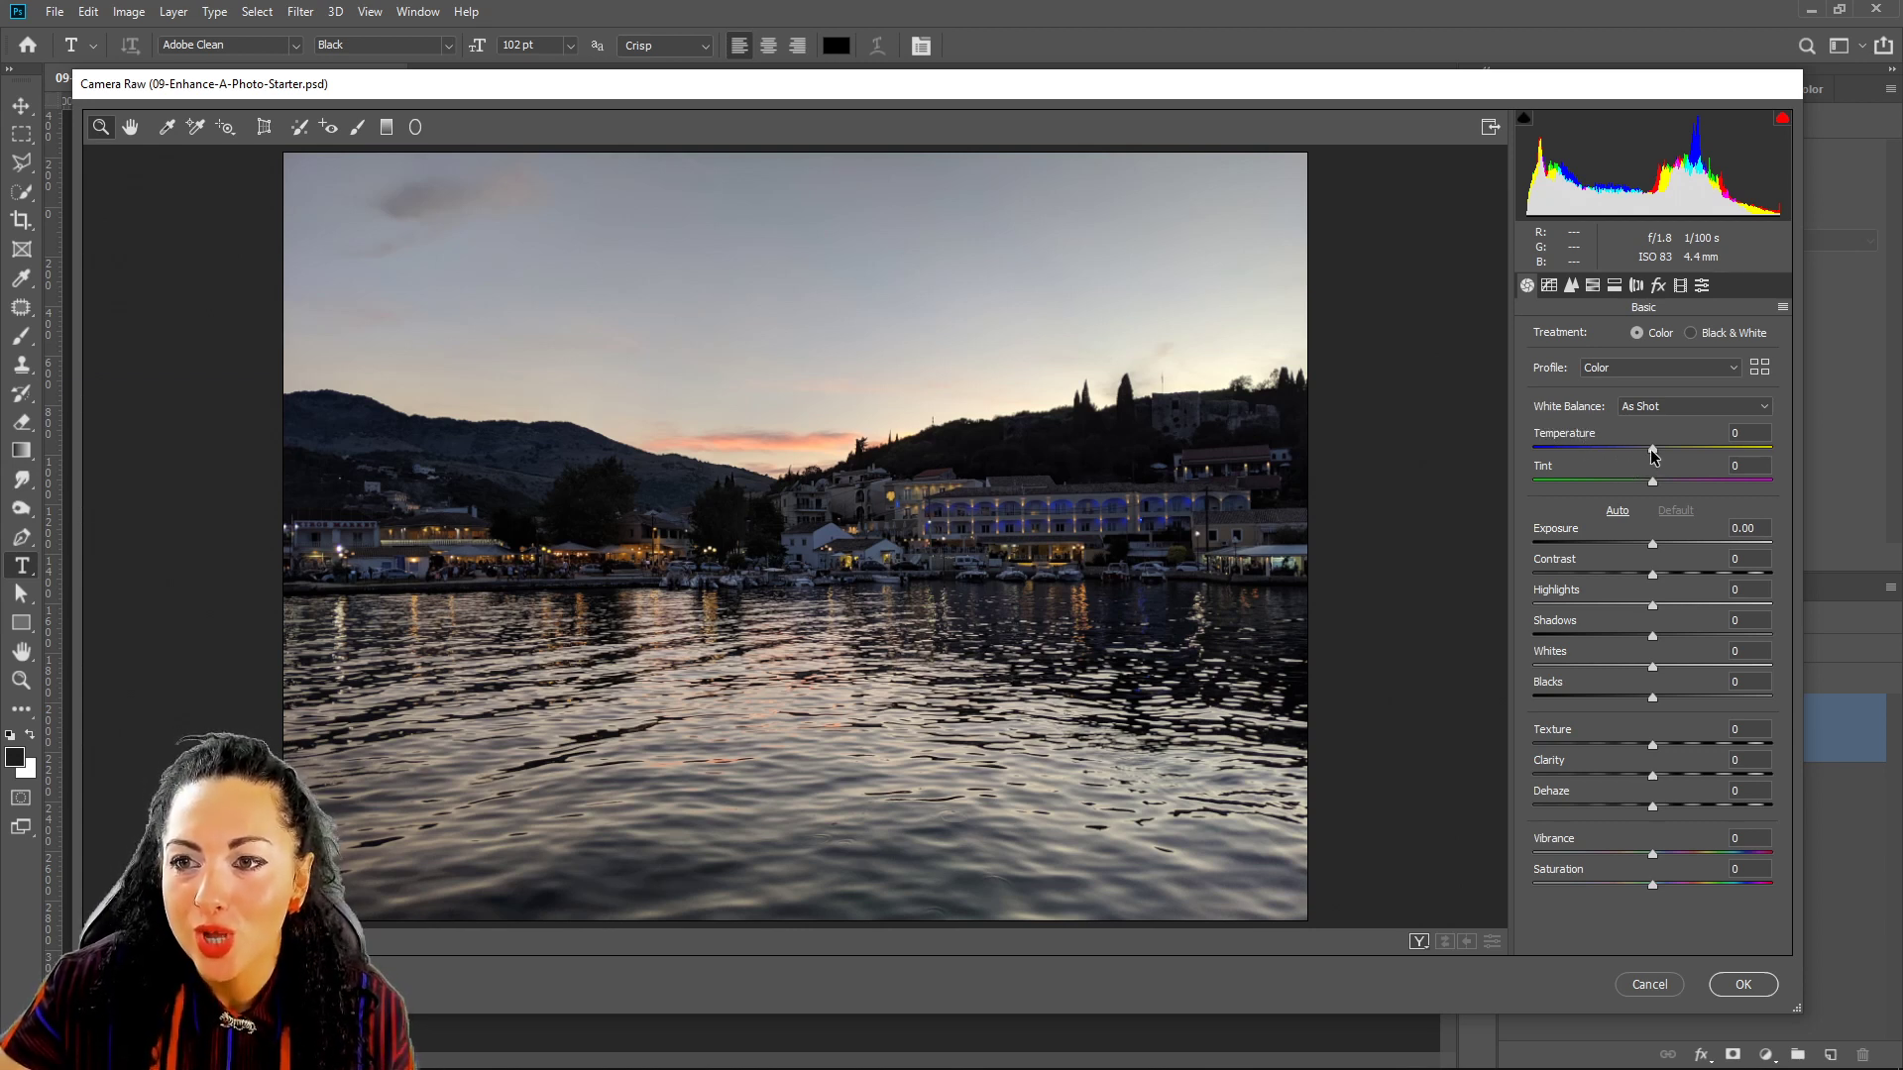
Set Temperature to -16 and Tint to +4 in the Basic panel.
mouse_move(1652, 451)
left_mouse_down()
mouse_move(1619, 461)
mouse_move(1669, 457)
left_mouse_up()
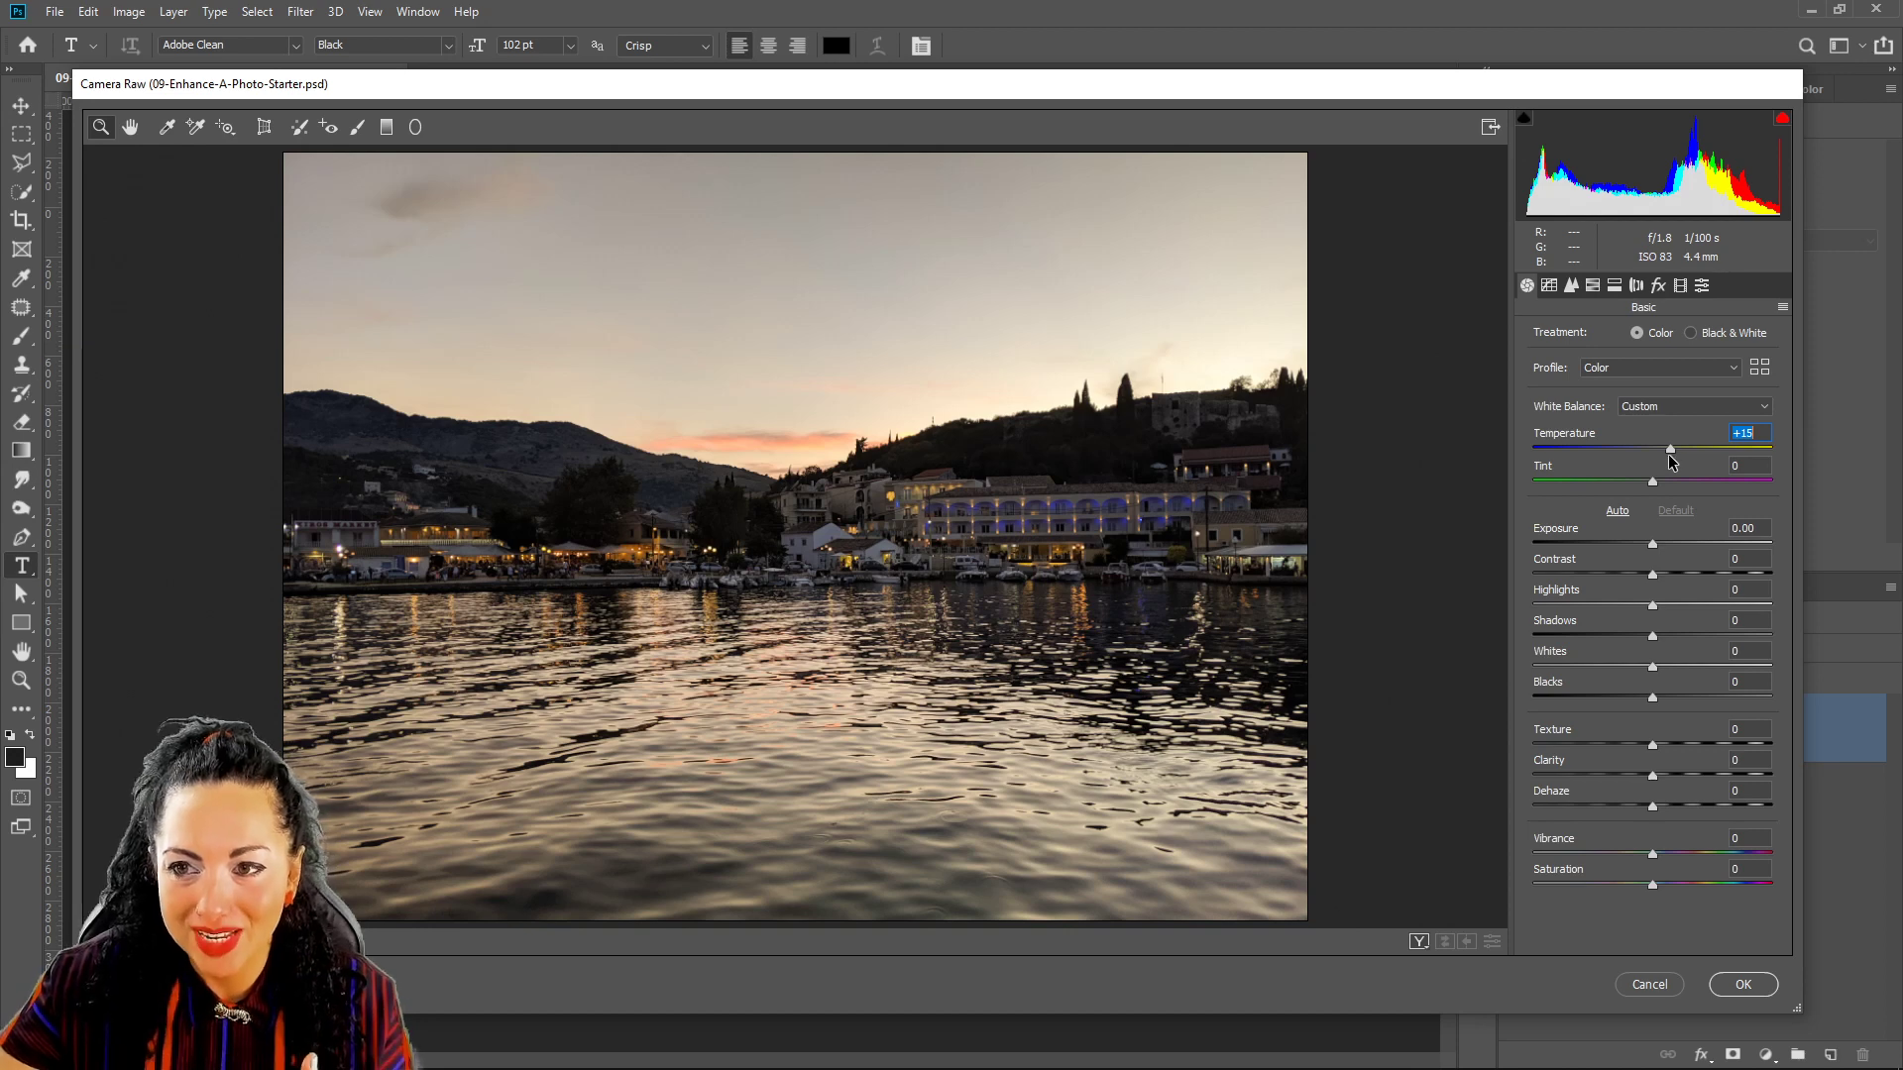
left_click_drag(1669, 456, 1625, 454)
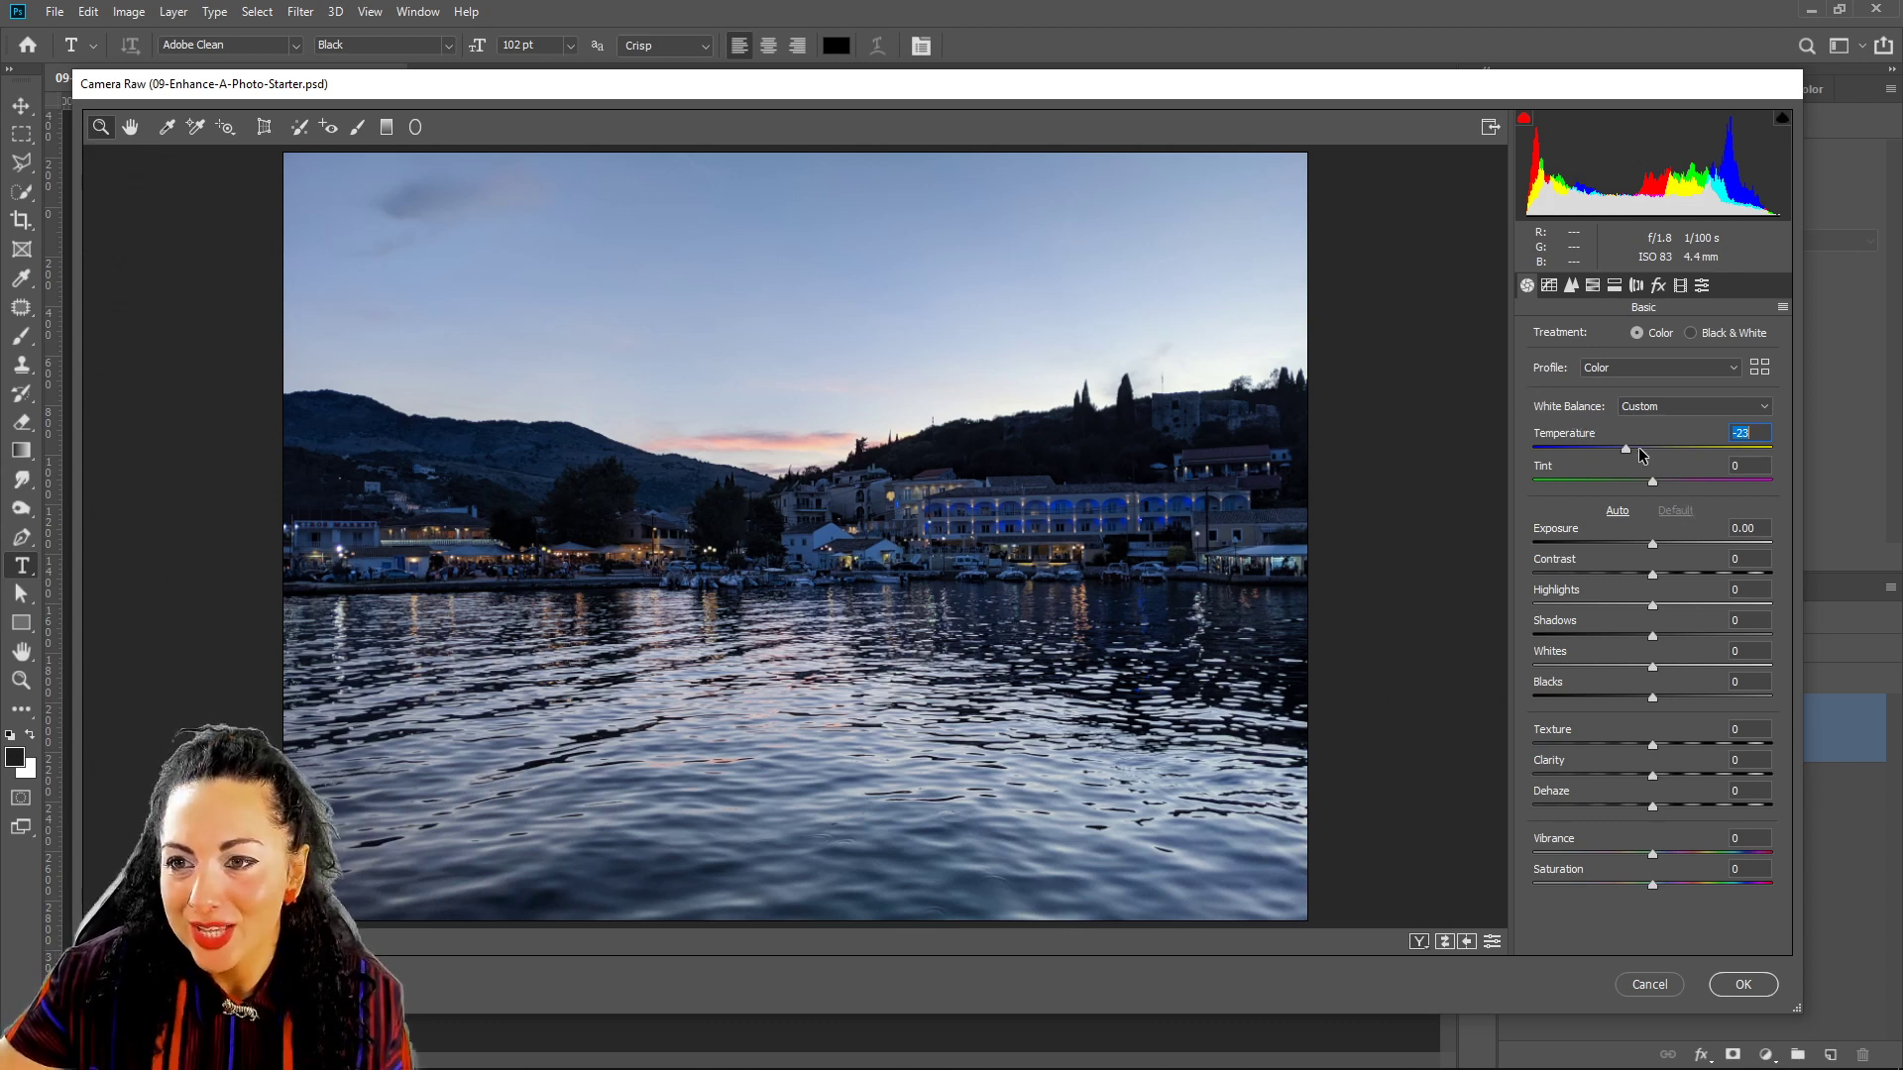
left_click_drag(1620, 448, 1628, 448)
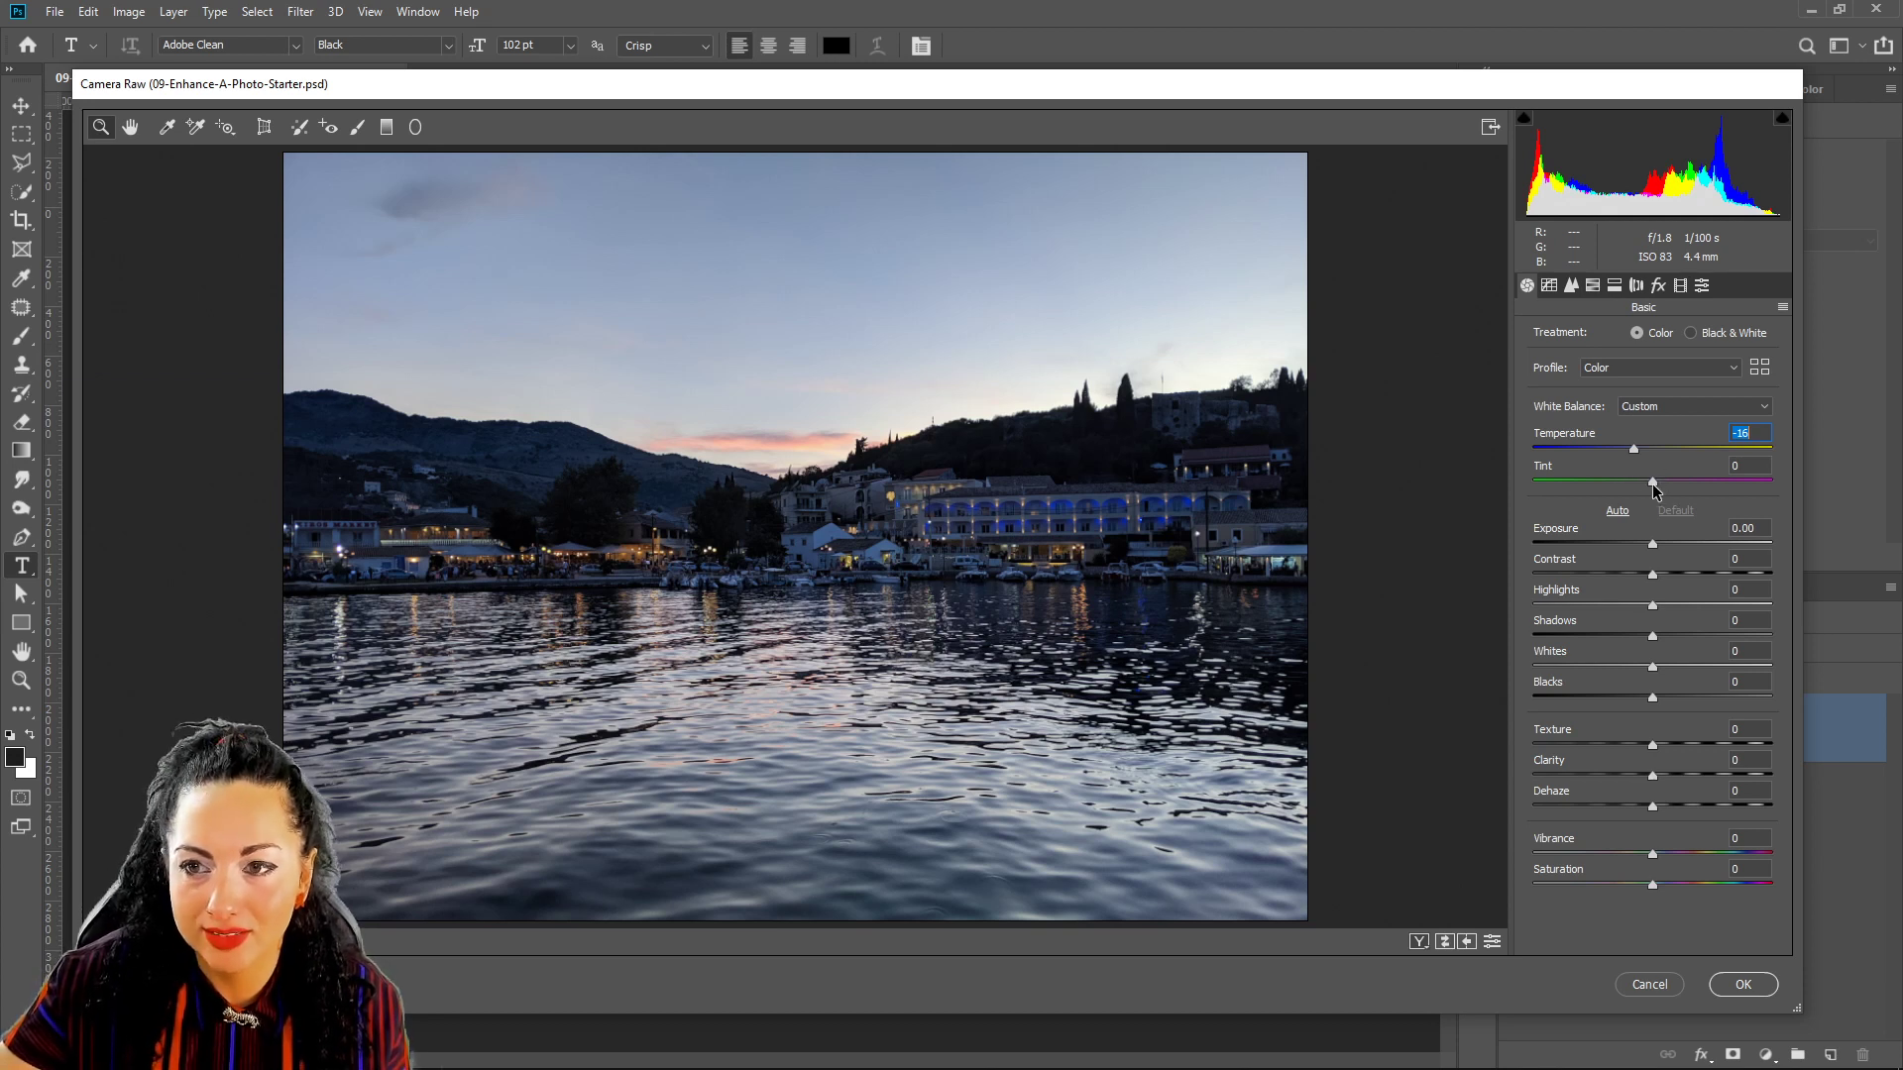
left_click_drag(1653, 487, 1660, 488)
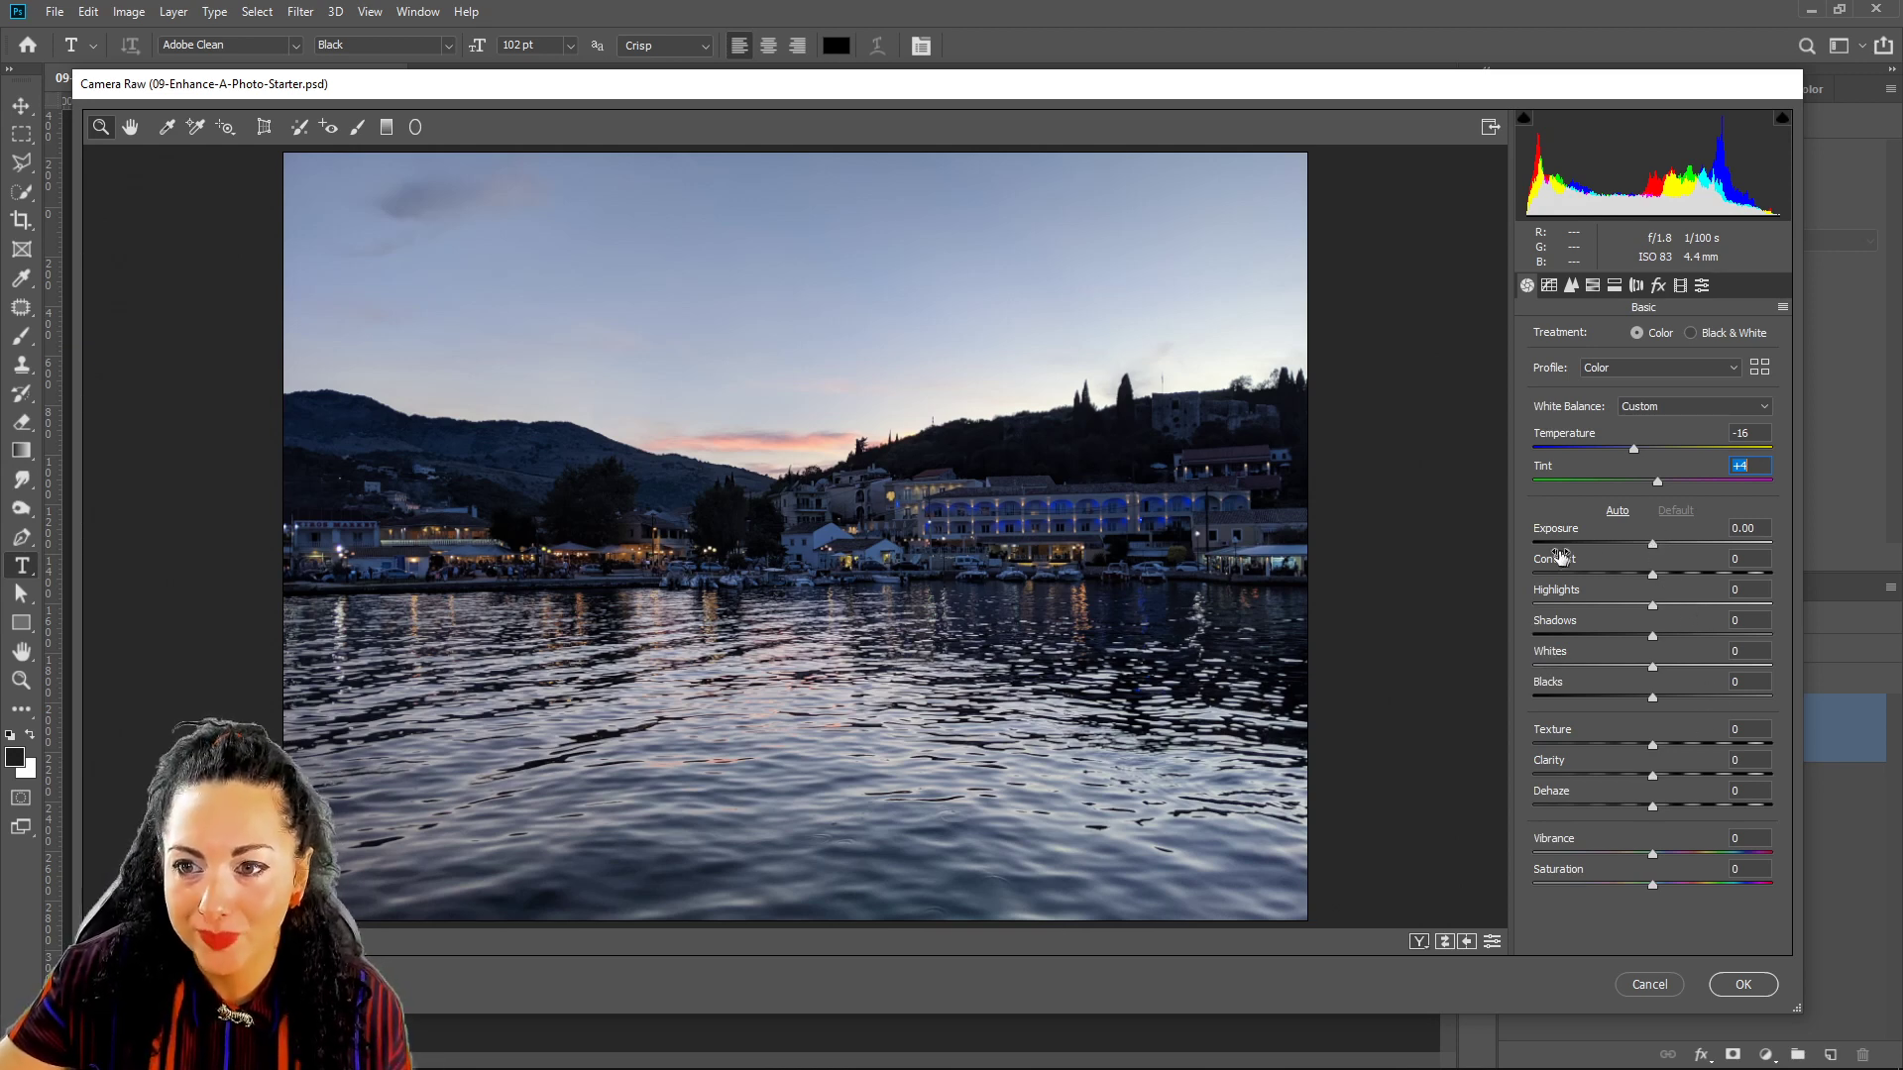
Set Exposure to -0.35 and Contrast to -45 in the Basic panel.
mouse_move(1650, 547)
left_mouse_down()
mouse_move(1695, 545)
mouse_move(1620, 557)
mouse_move(1646, 561)
left_mouse_up()
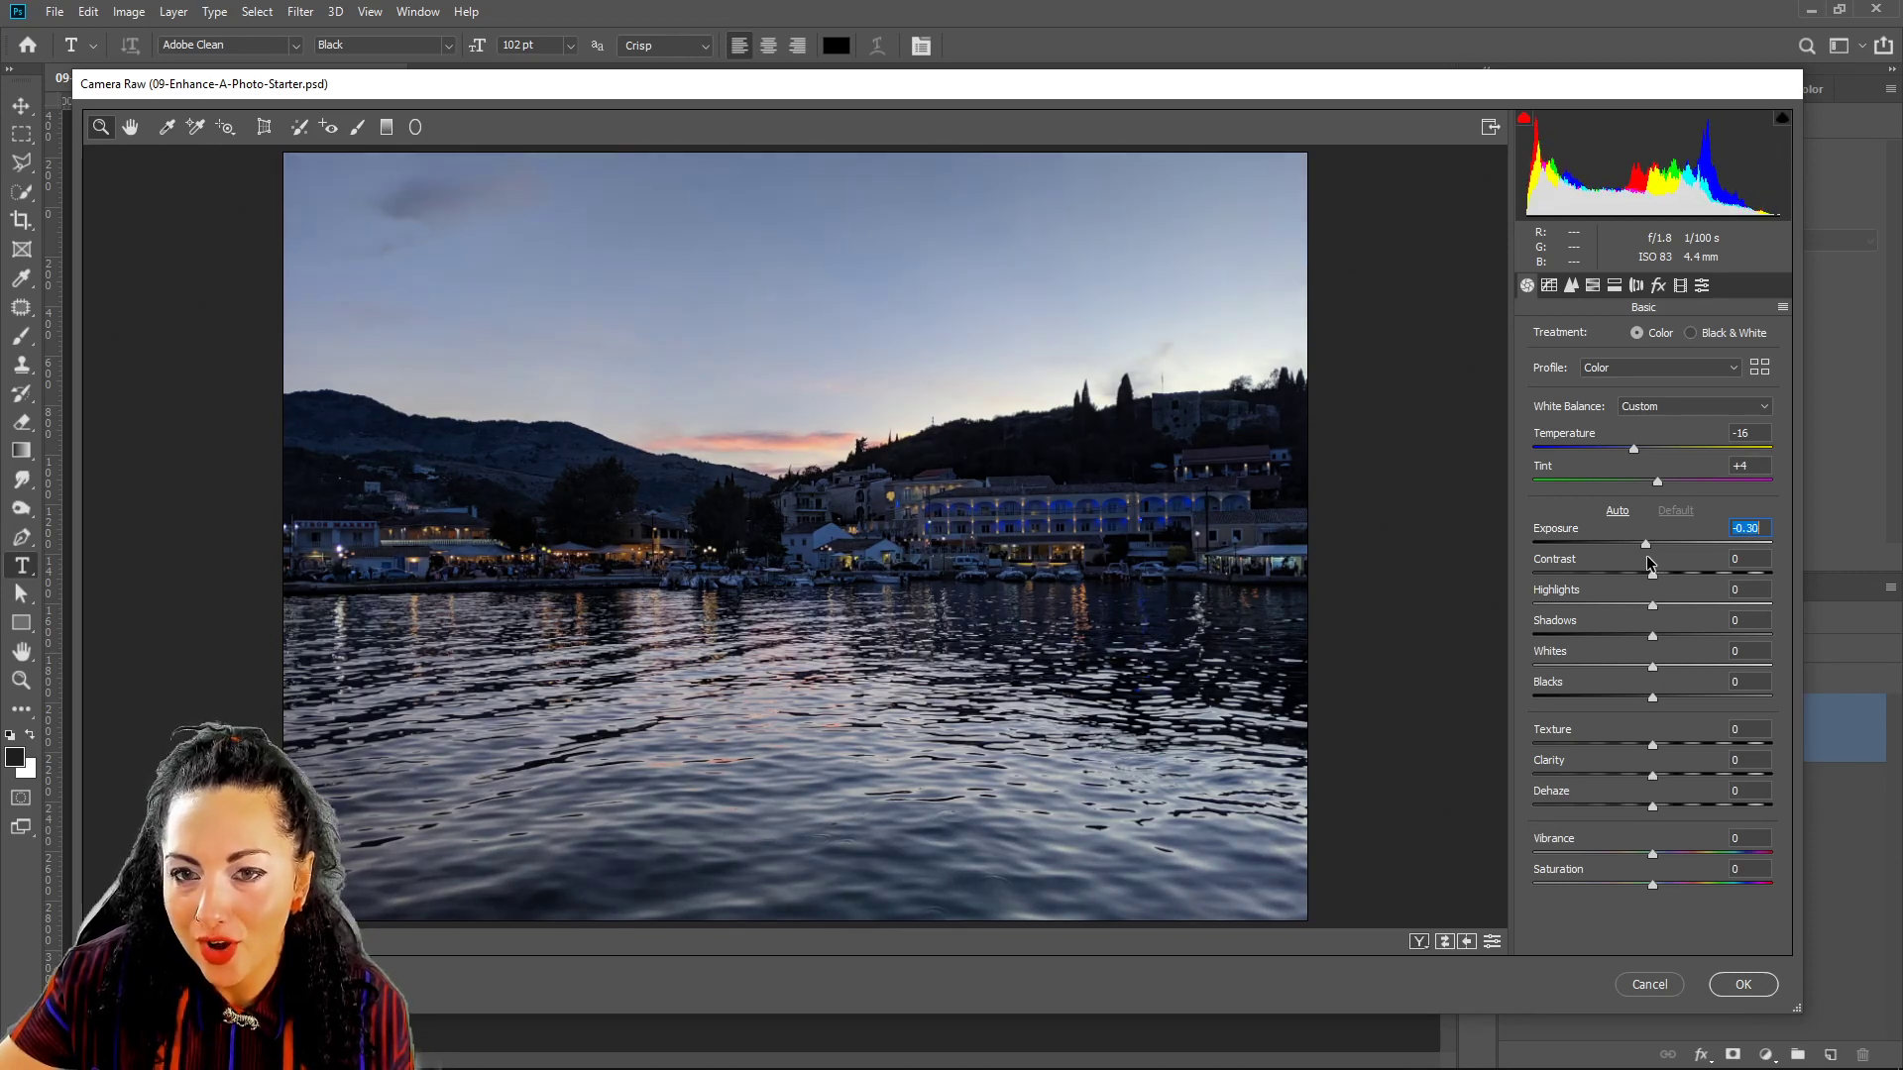
left_click_drag(1645, 556, 1645, 560)
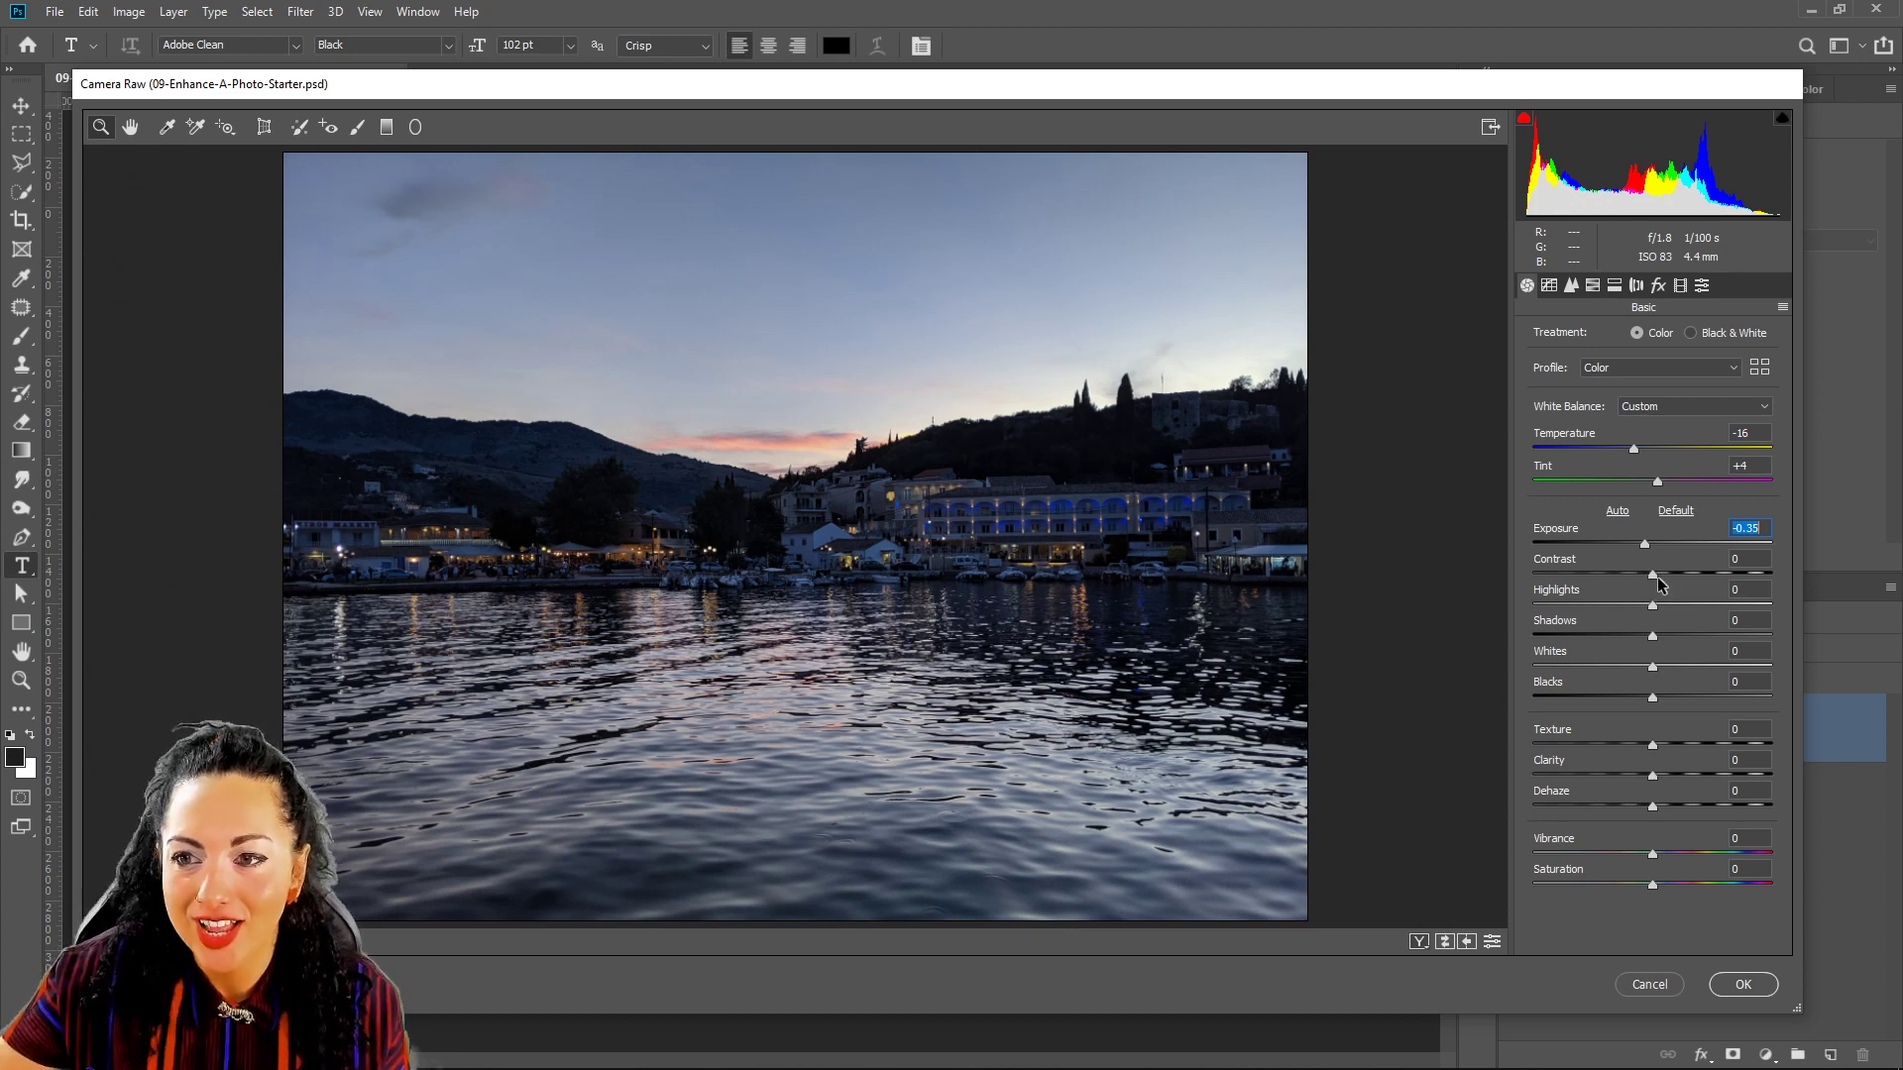
left_click_drag(1657, 576, 1602, 574)
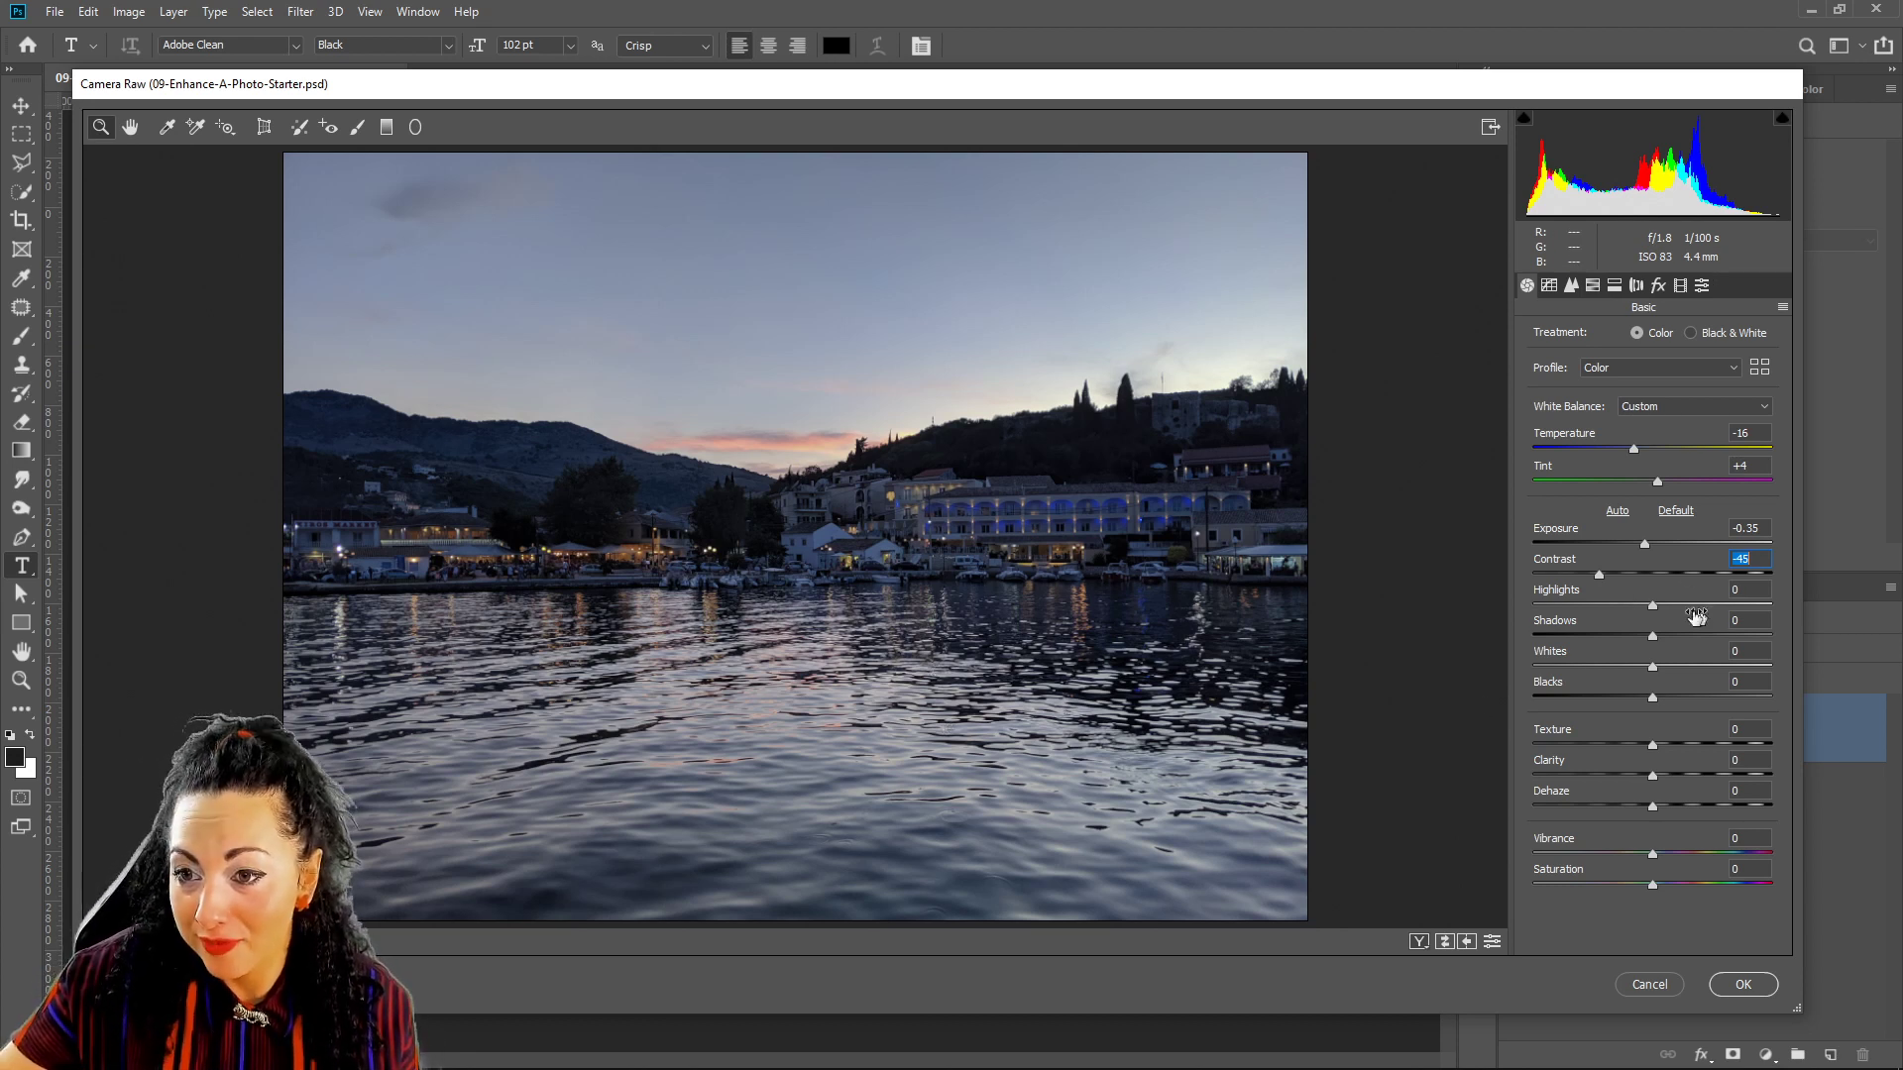
Set Shadows to +16 and Highlights to +52 in the Basic panel.
left_click_drag(1652, 609, 1546, 637)
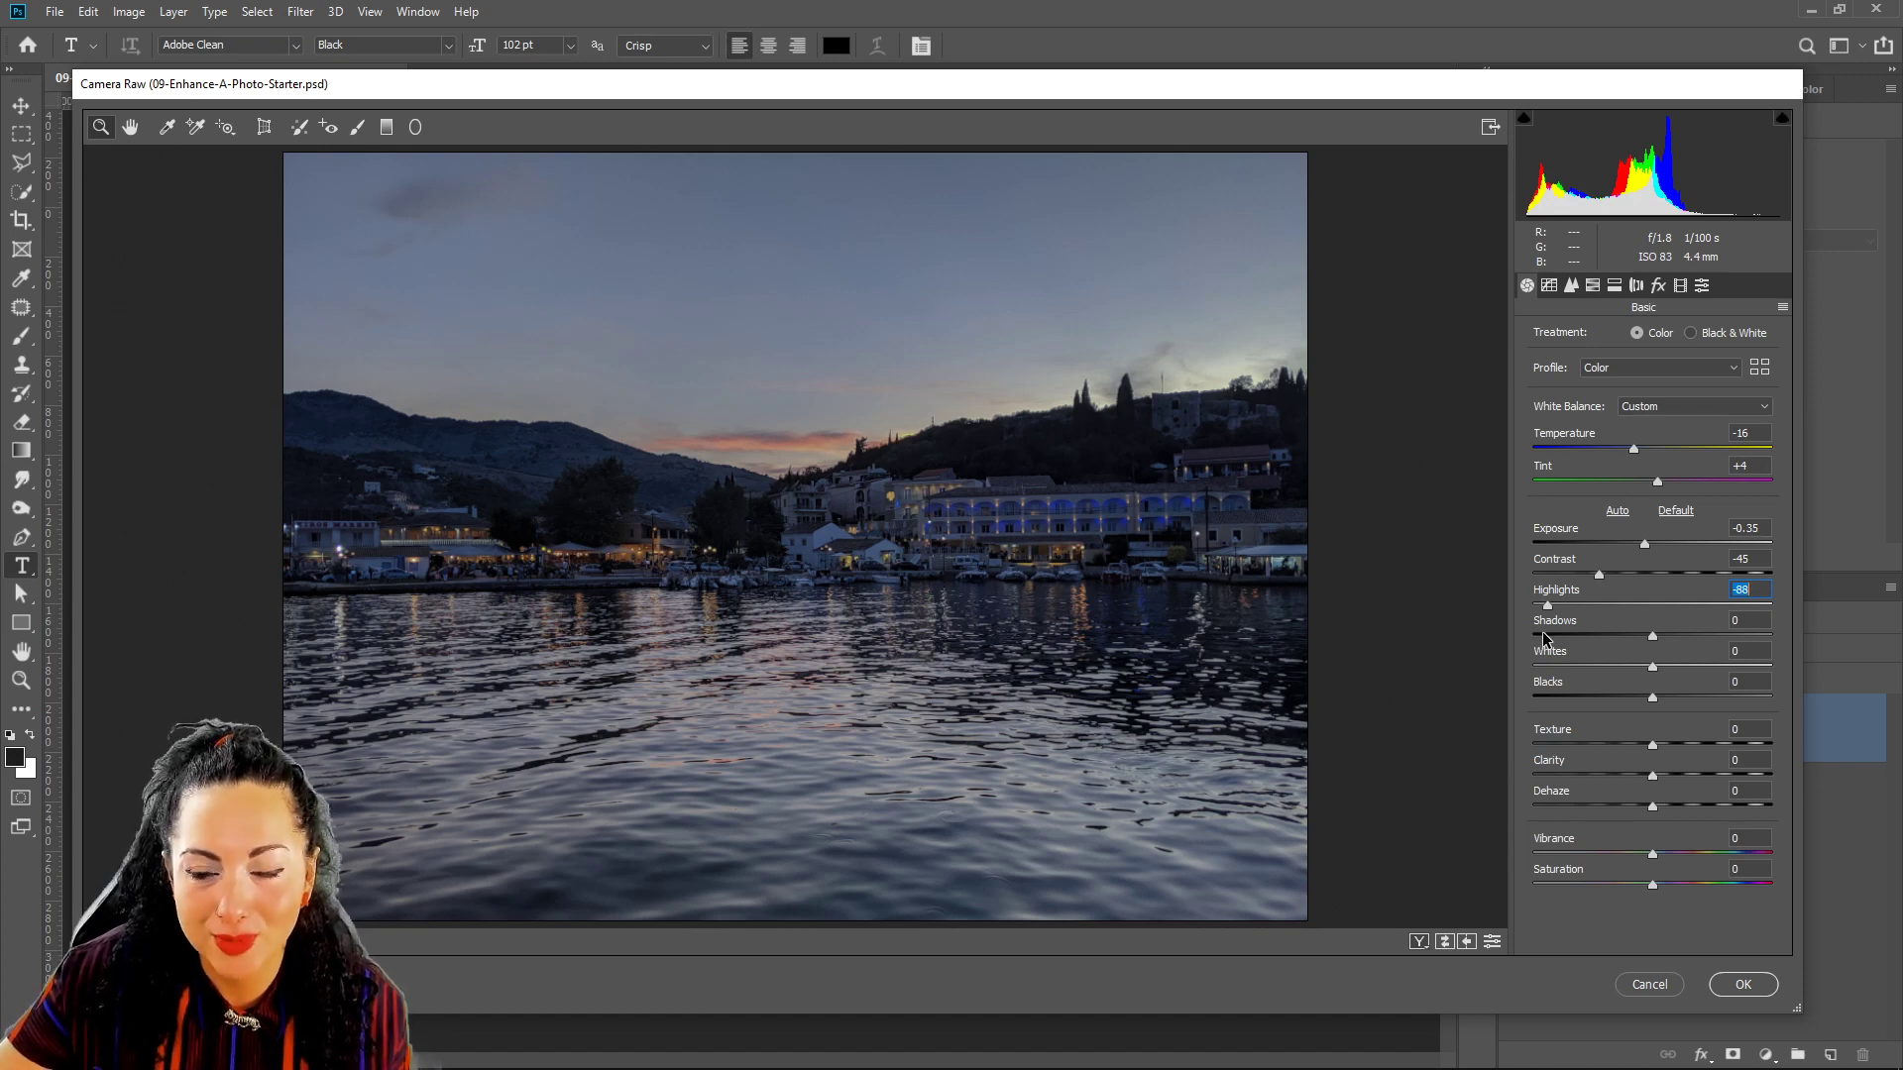
left_click_drag(1538, 620, 1566, 607)
left_click_drag(1624, 595, 1714, 592)
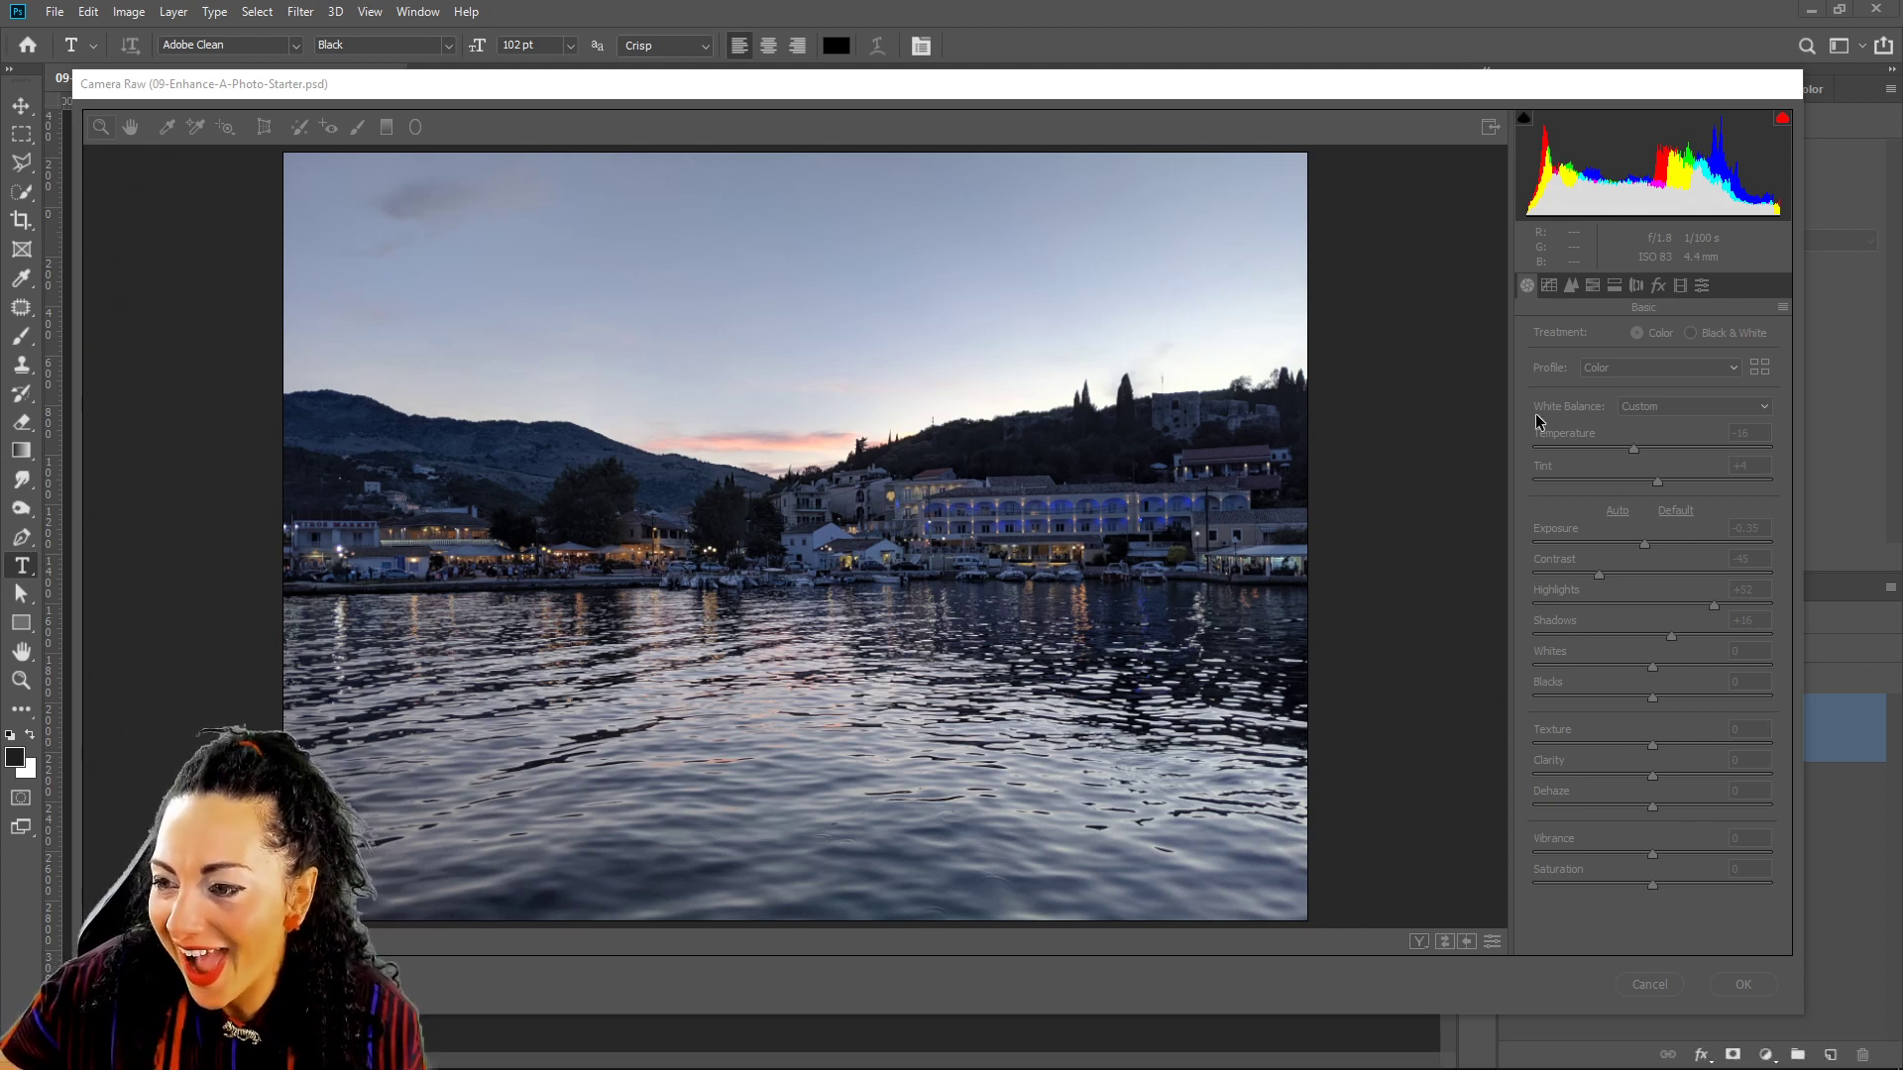
Reactivate the dimmed Camera Raw dialog so its sliders can be edited.
left_click(1163, 79)
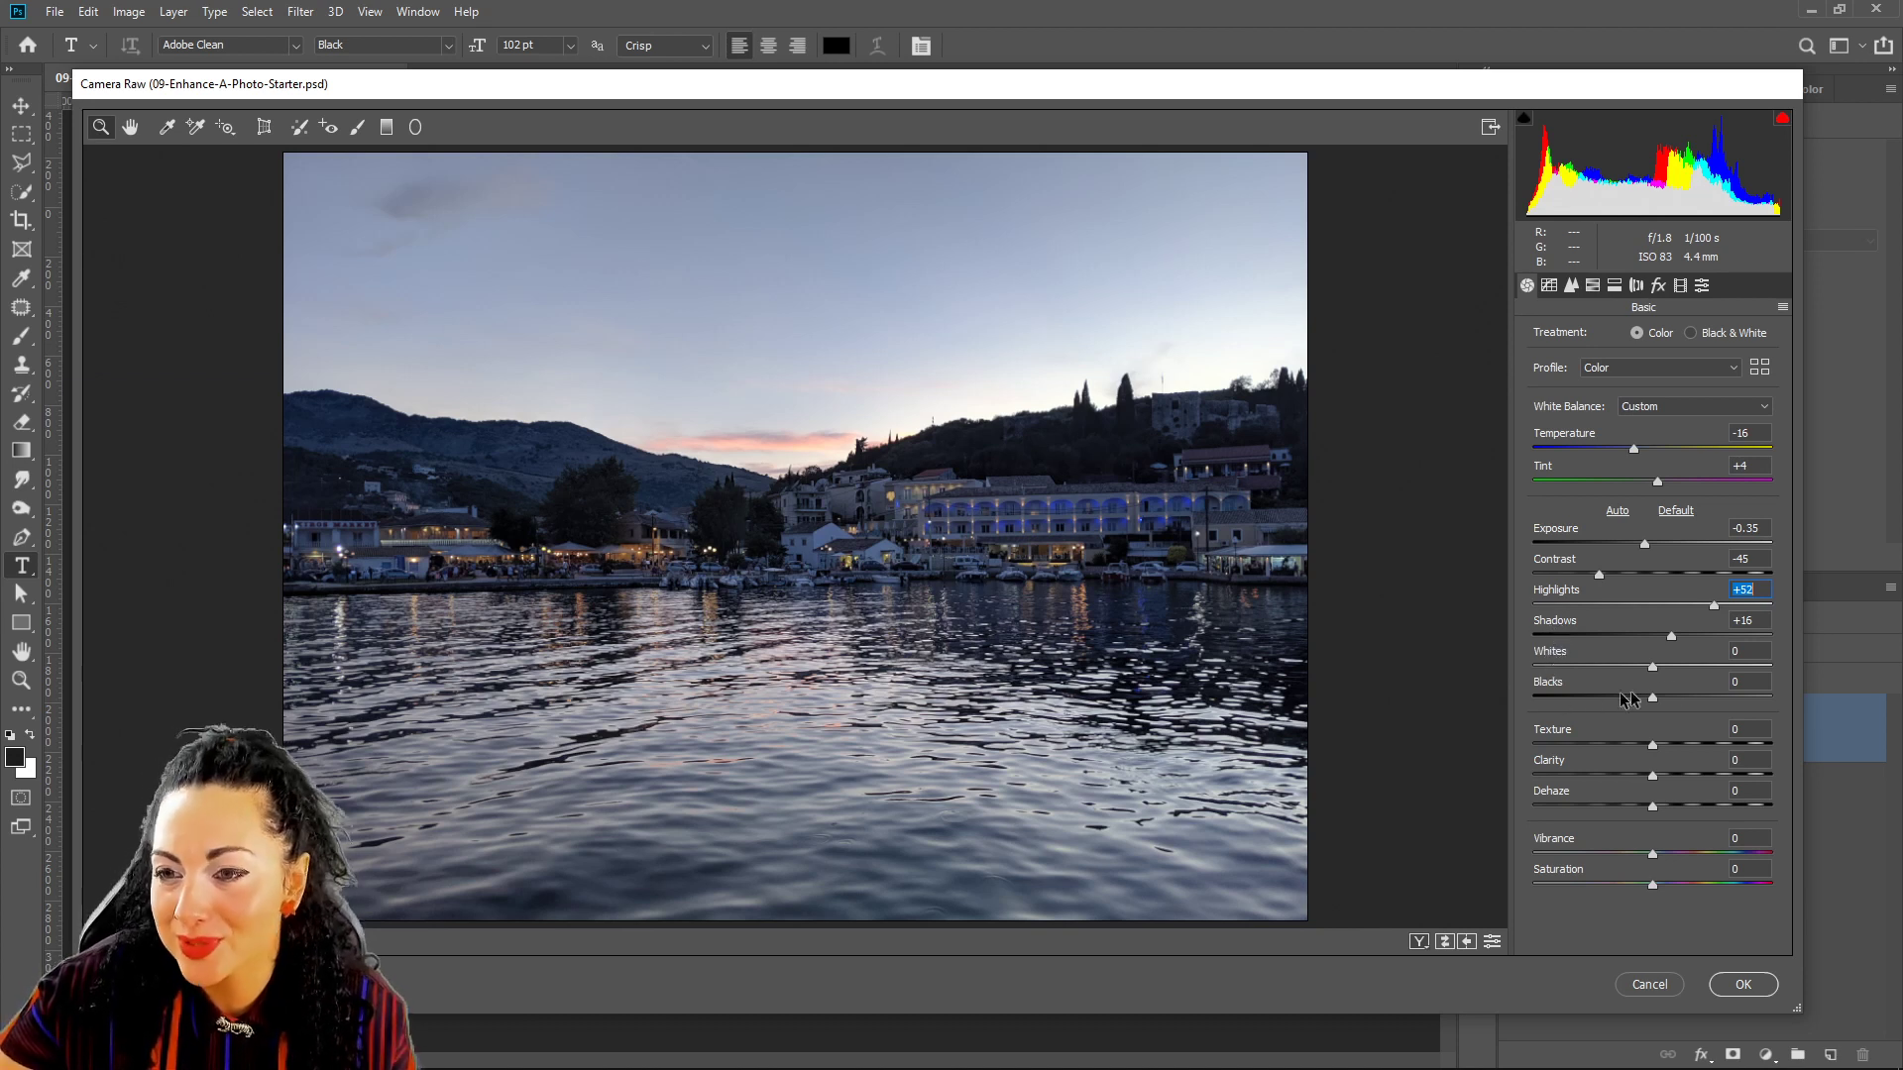
Set Whites to +39 and Blacks to +23 in the Basic panel.
left_click_drag(1653, 668, 1698, 664)
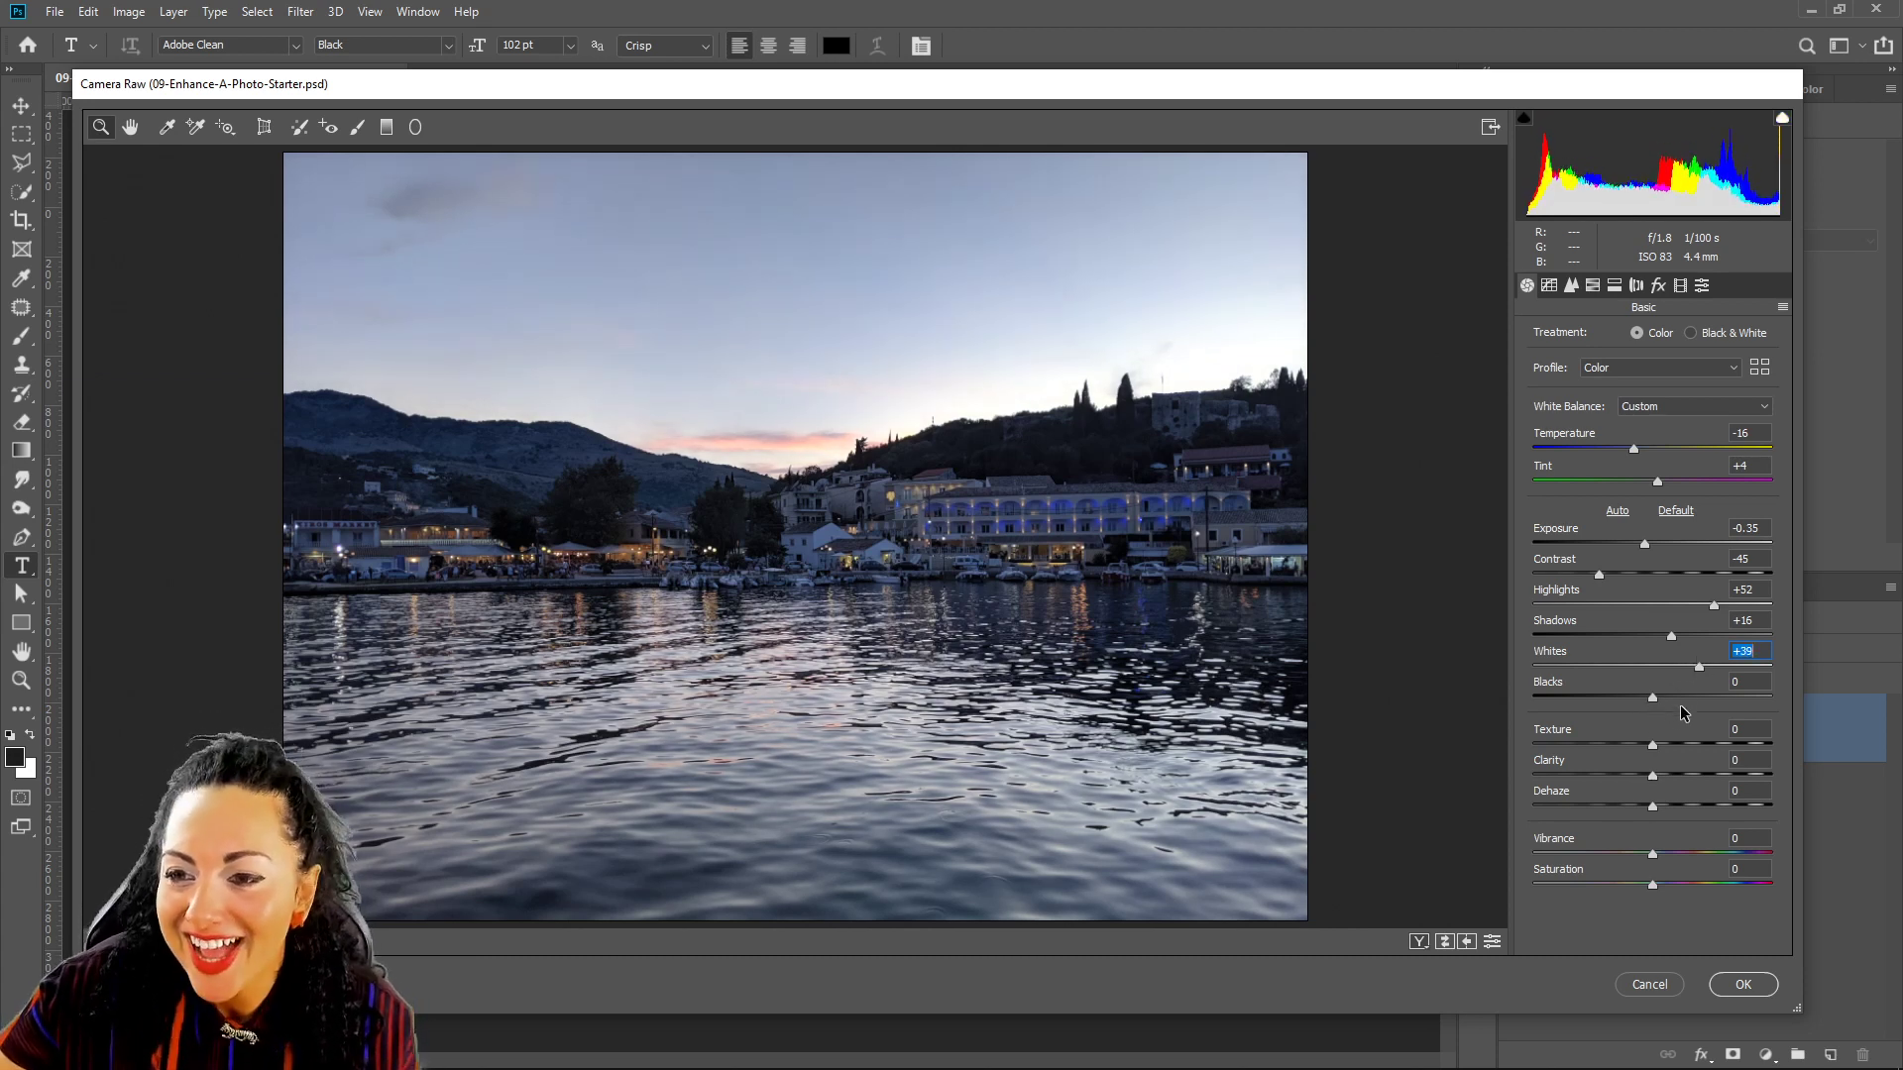
left_click_drag(1653, 699, 1681, 702)
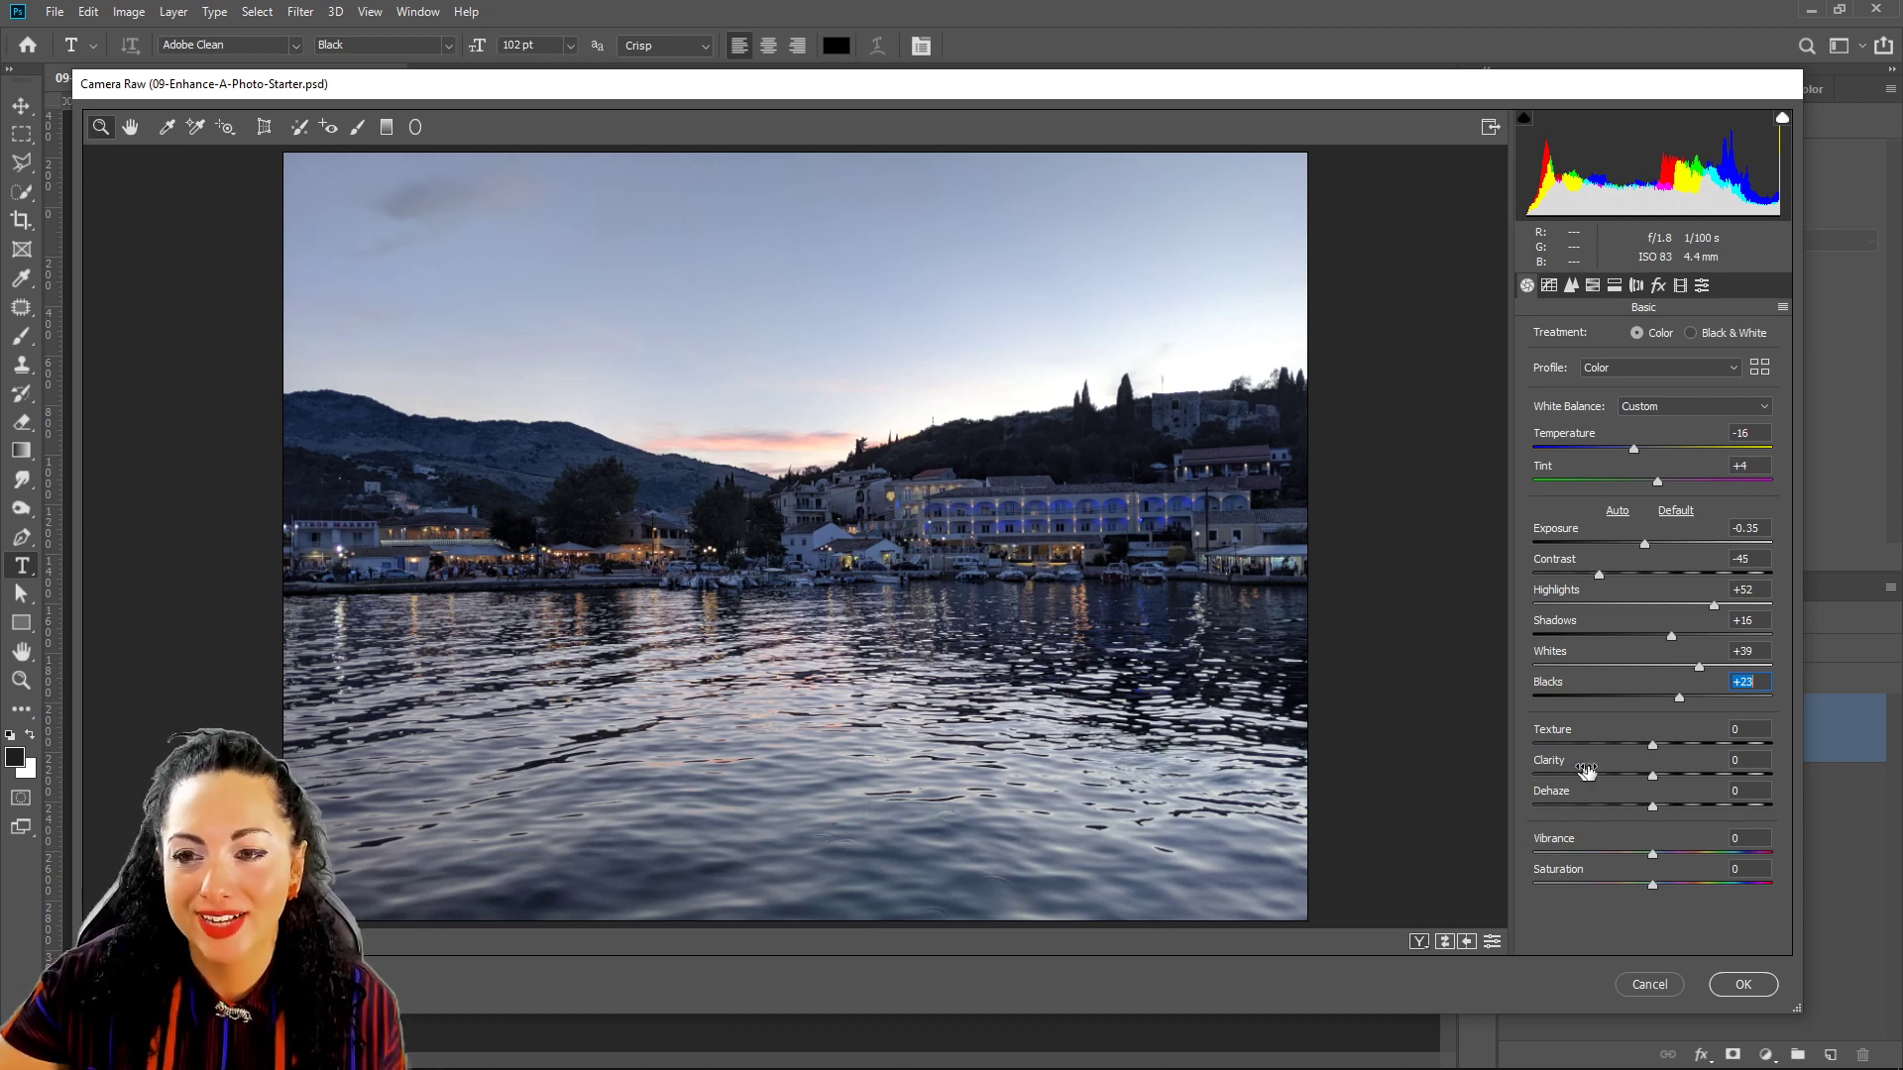
Set Texture to +33 and Clarity to +54, returning Dehaze to about +1.
mouse_move(1651, 745)
left_mouse_down()
mouse_move(1720, 747)
mouse_move(1667, 753)
left_mouse_up()
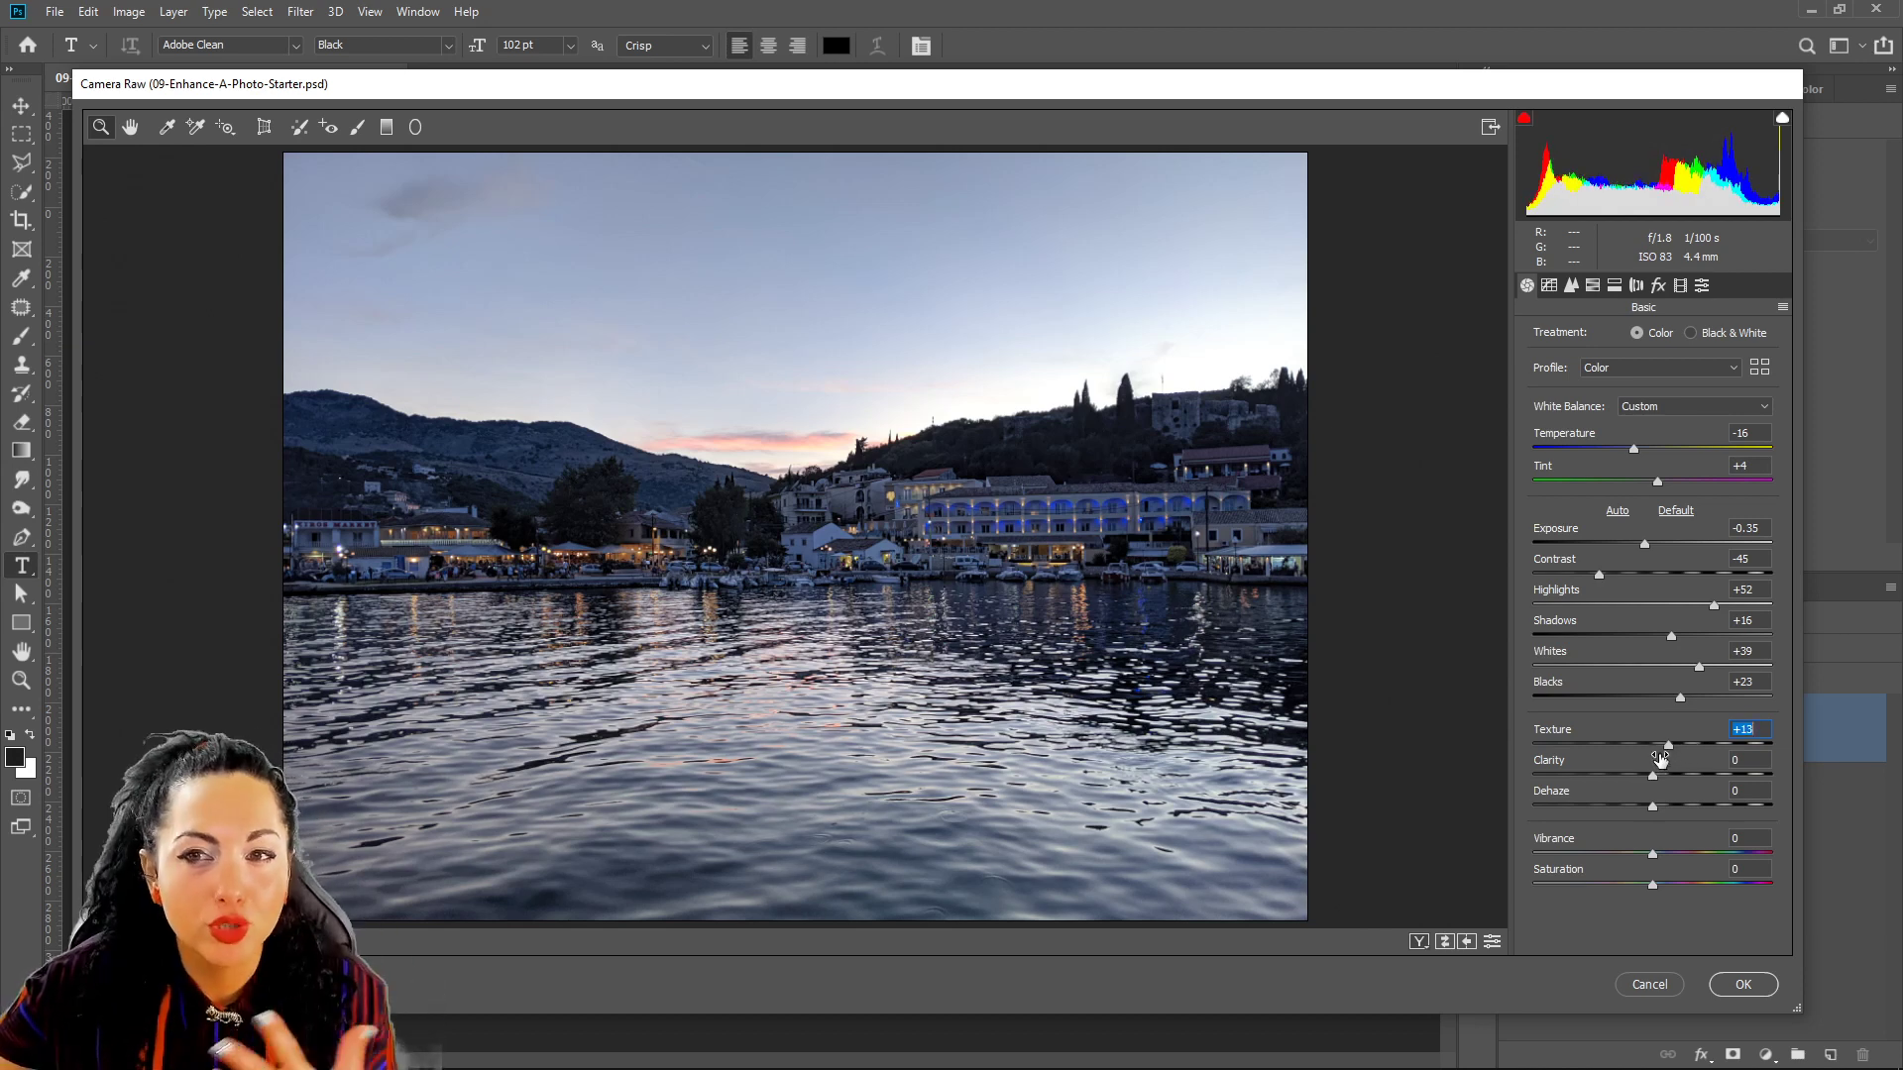
left_click_drag(1668, 747, 1719, 763)
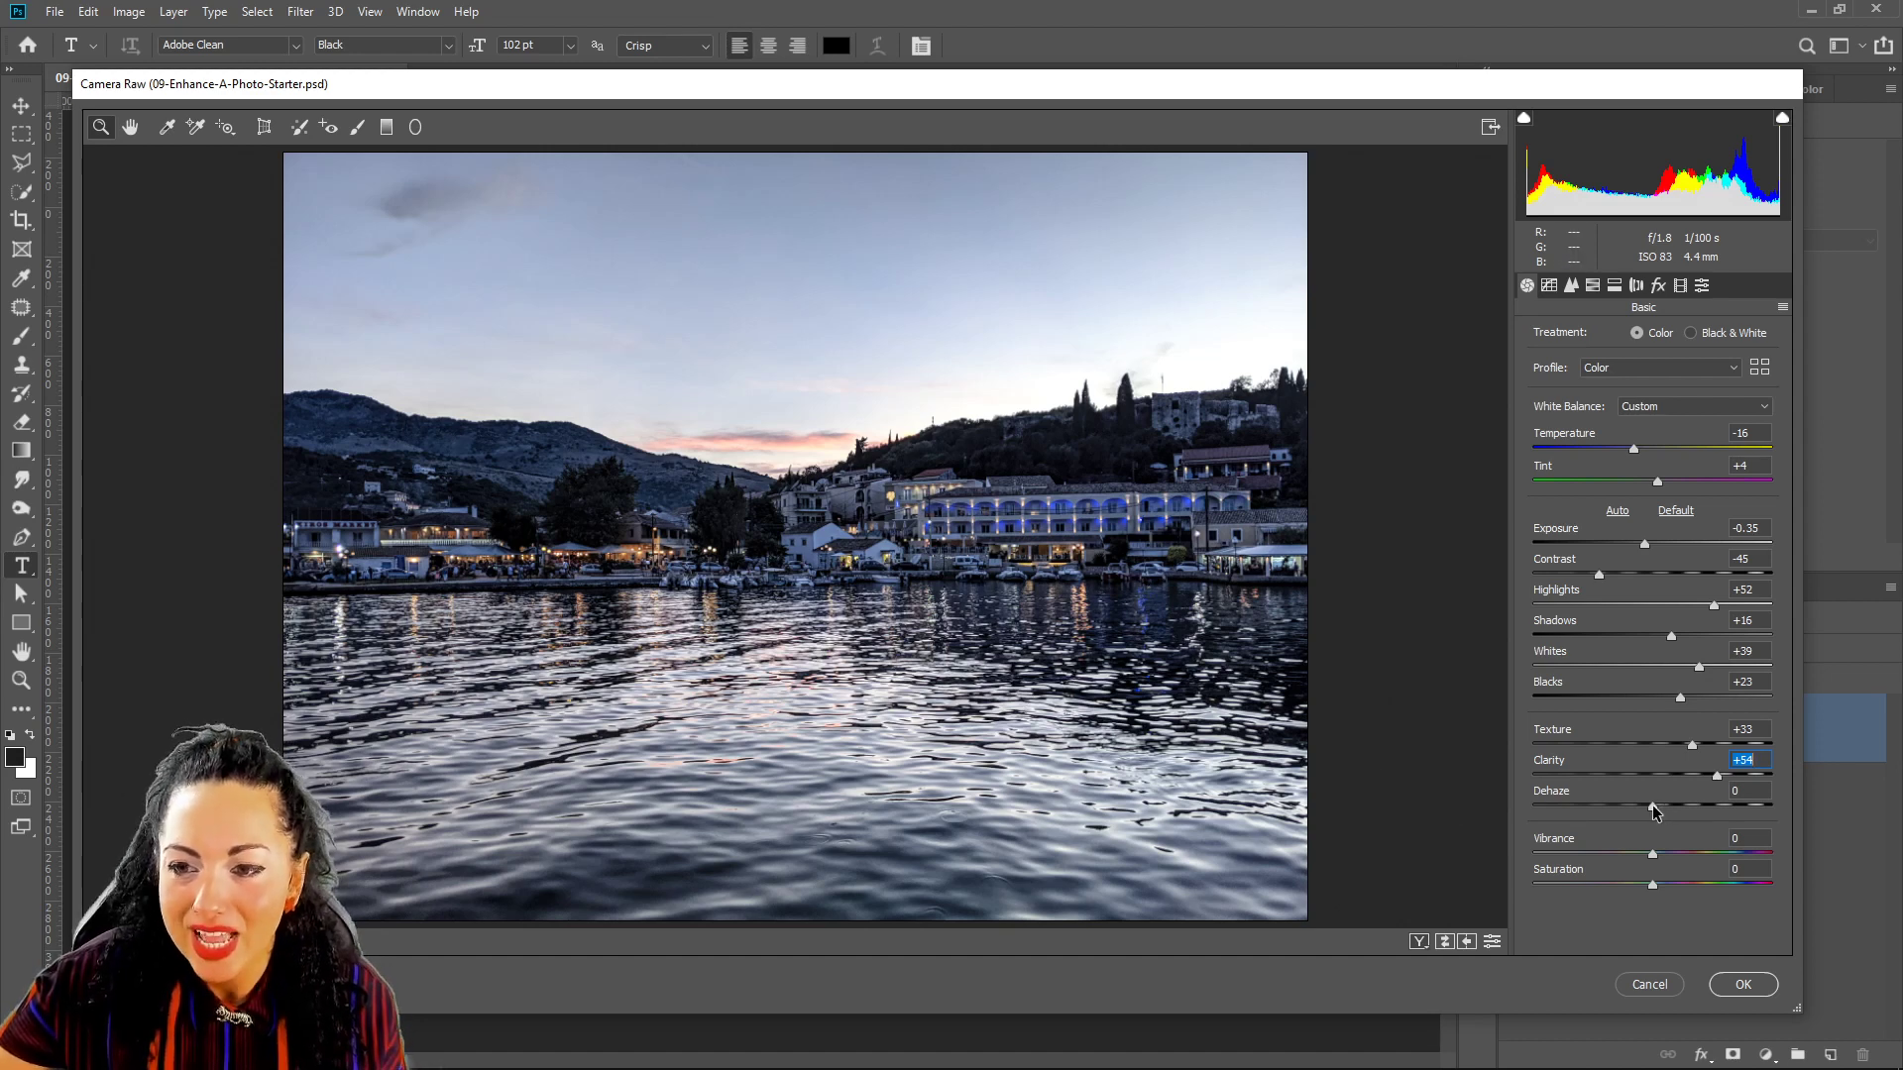
left_click_drag(1652, 805, 1566, 809)
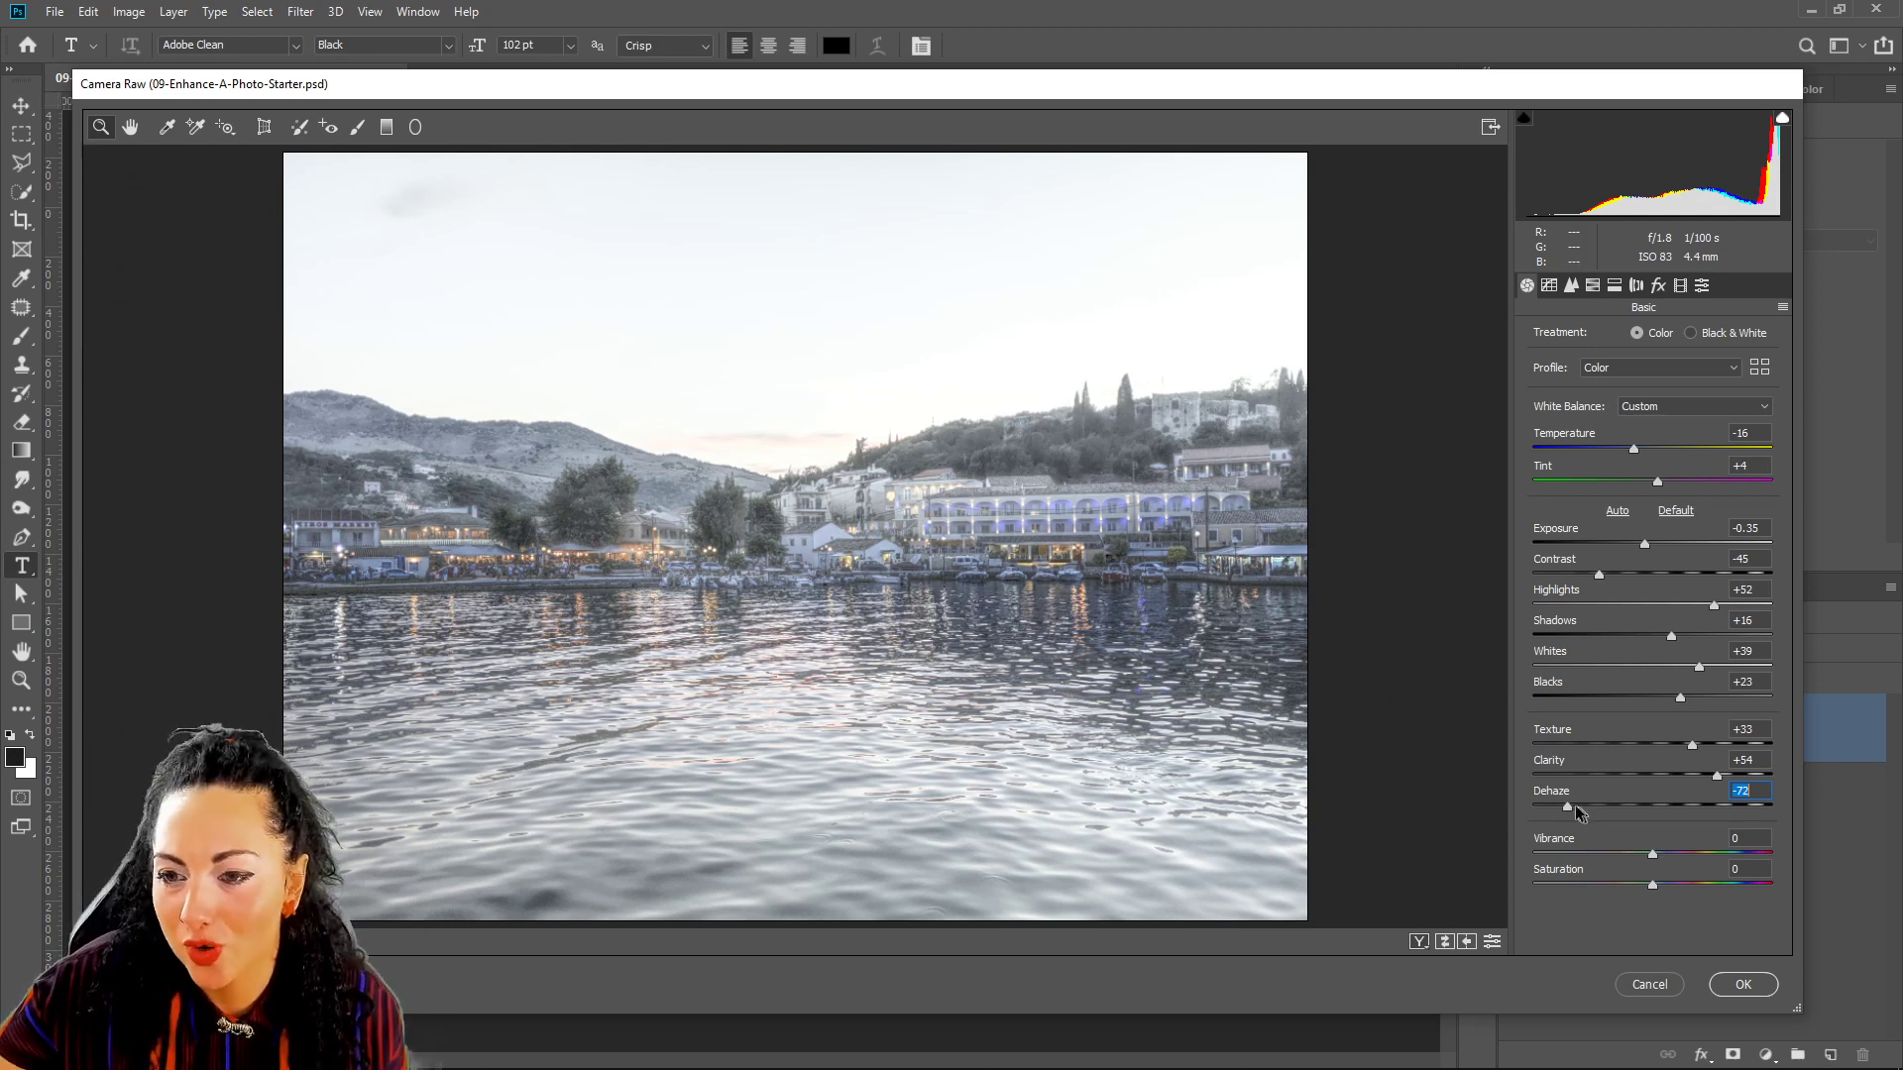
left_click_drag(1567, 806, 1654, 808)
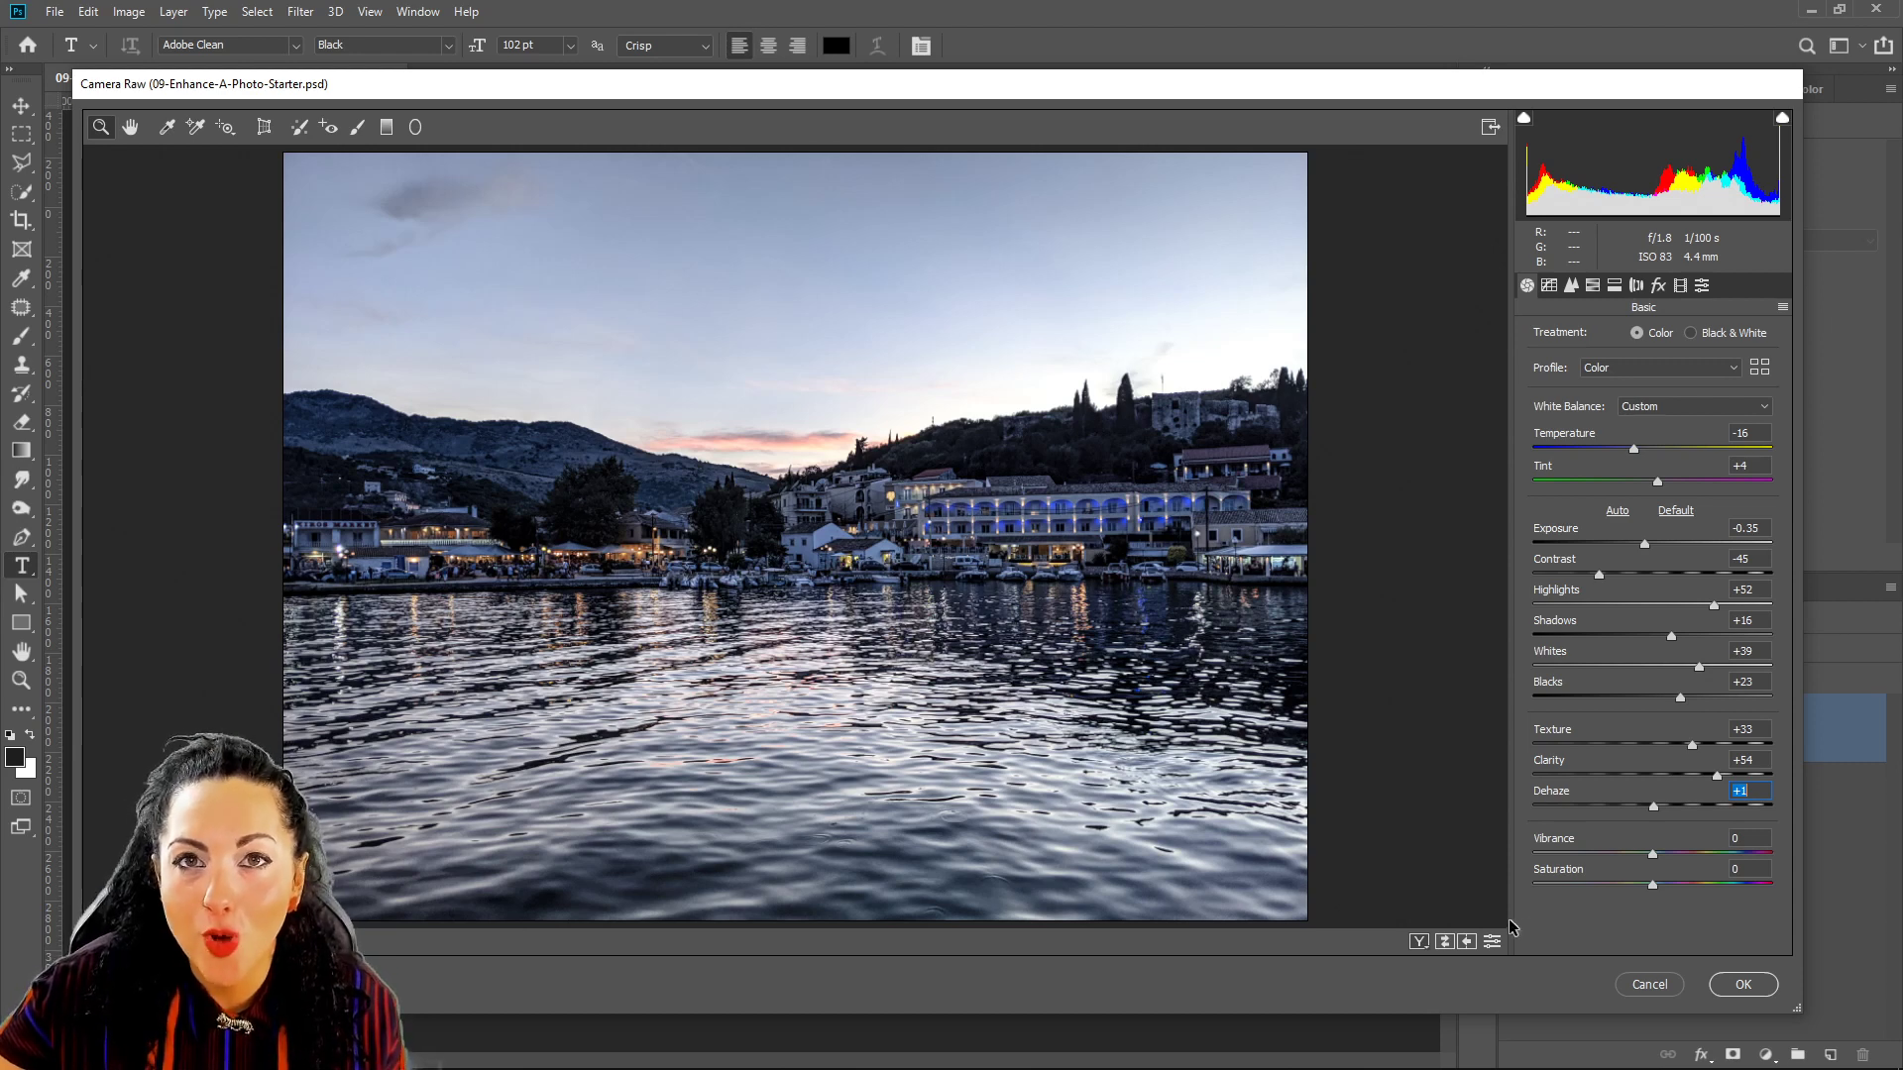
Boost Vibrance to +31, leaving Saturation at 0.
left_click(1653, 854)
left_click_drag(1653, 854, 1678, 854)
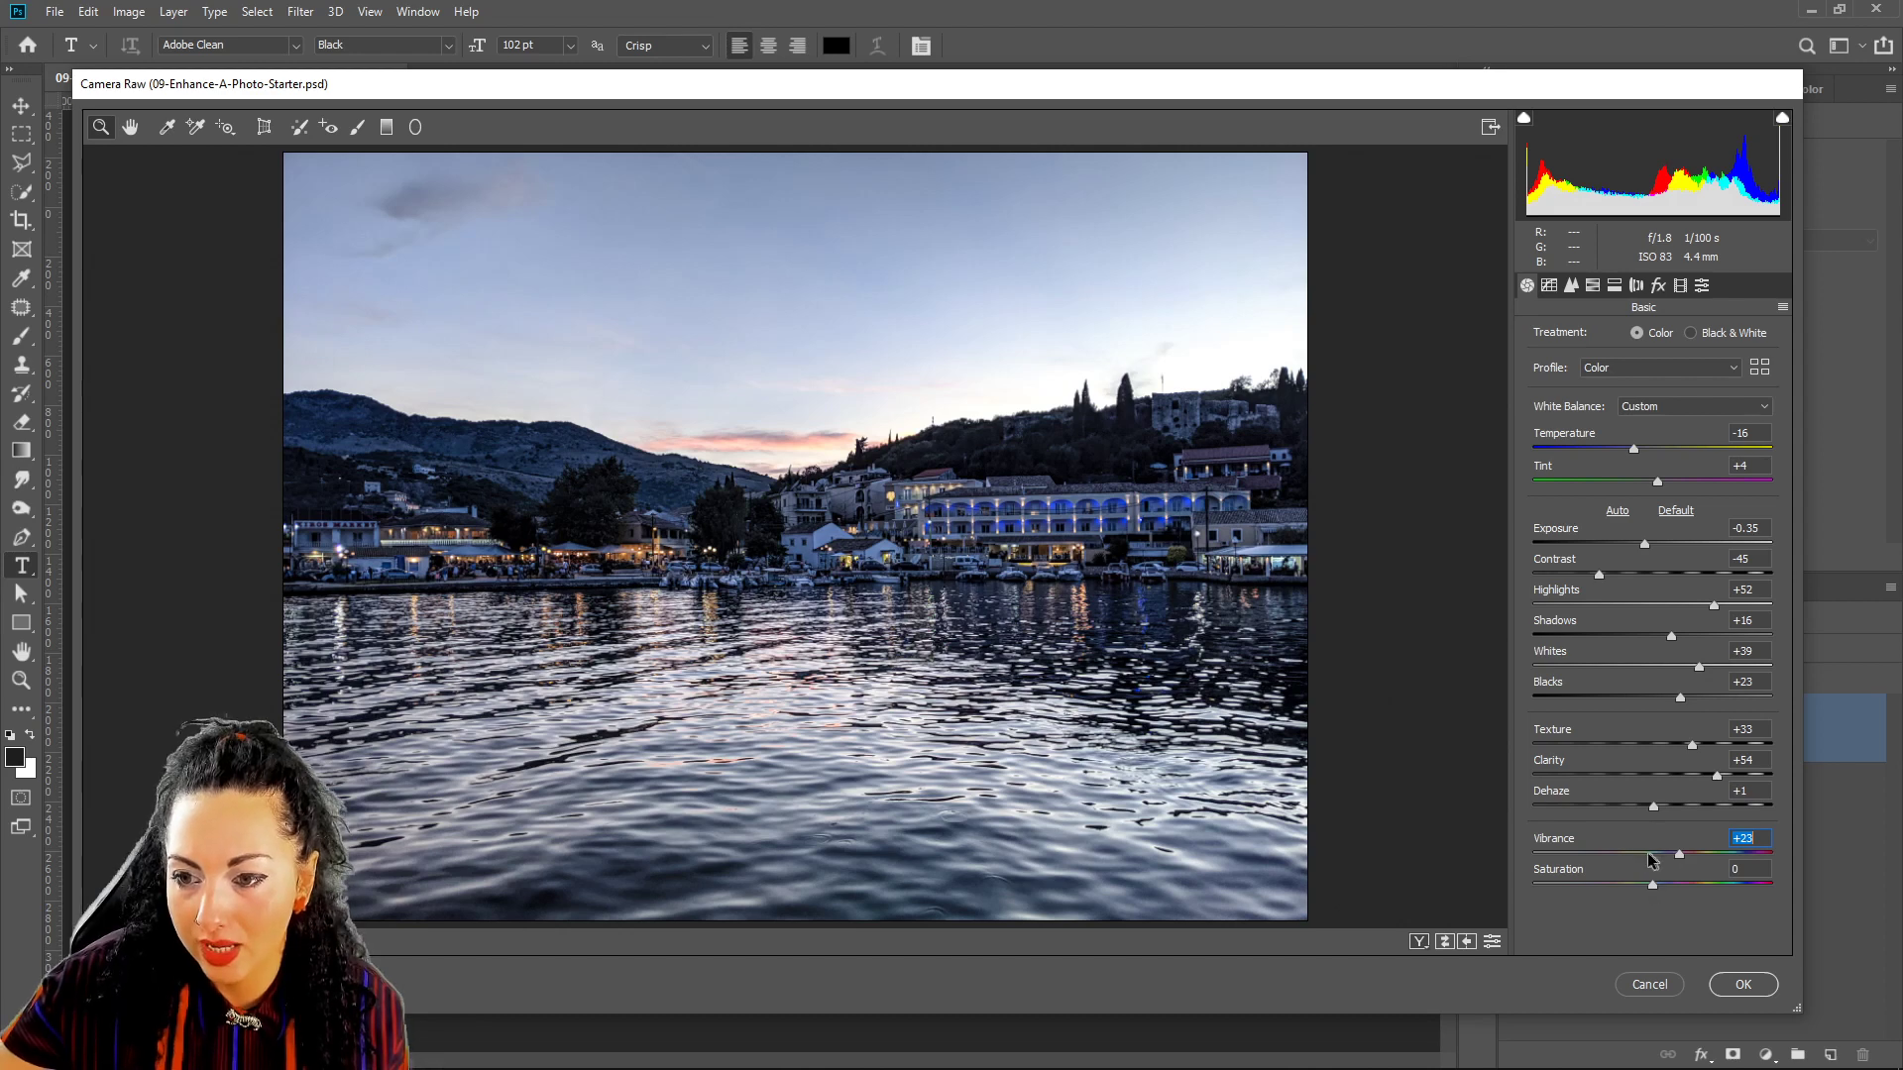
left_click_drag(1679, 854, 1687, 854)
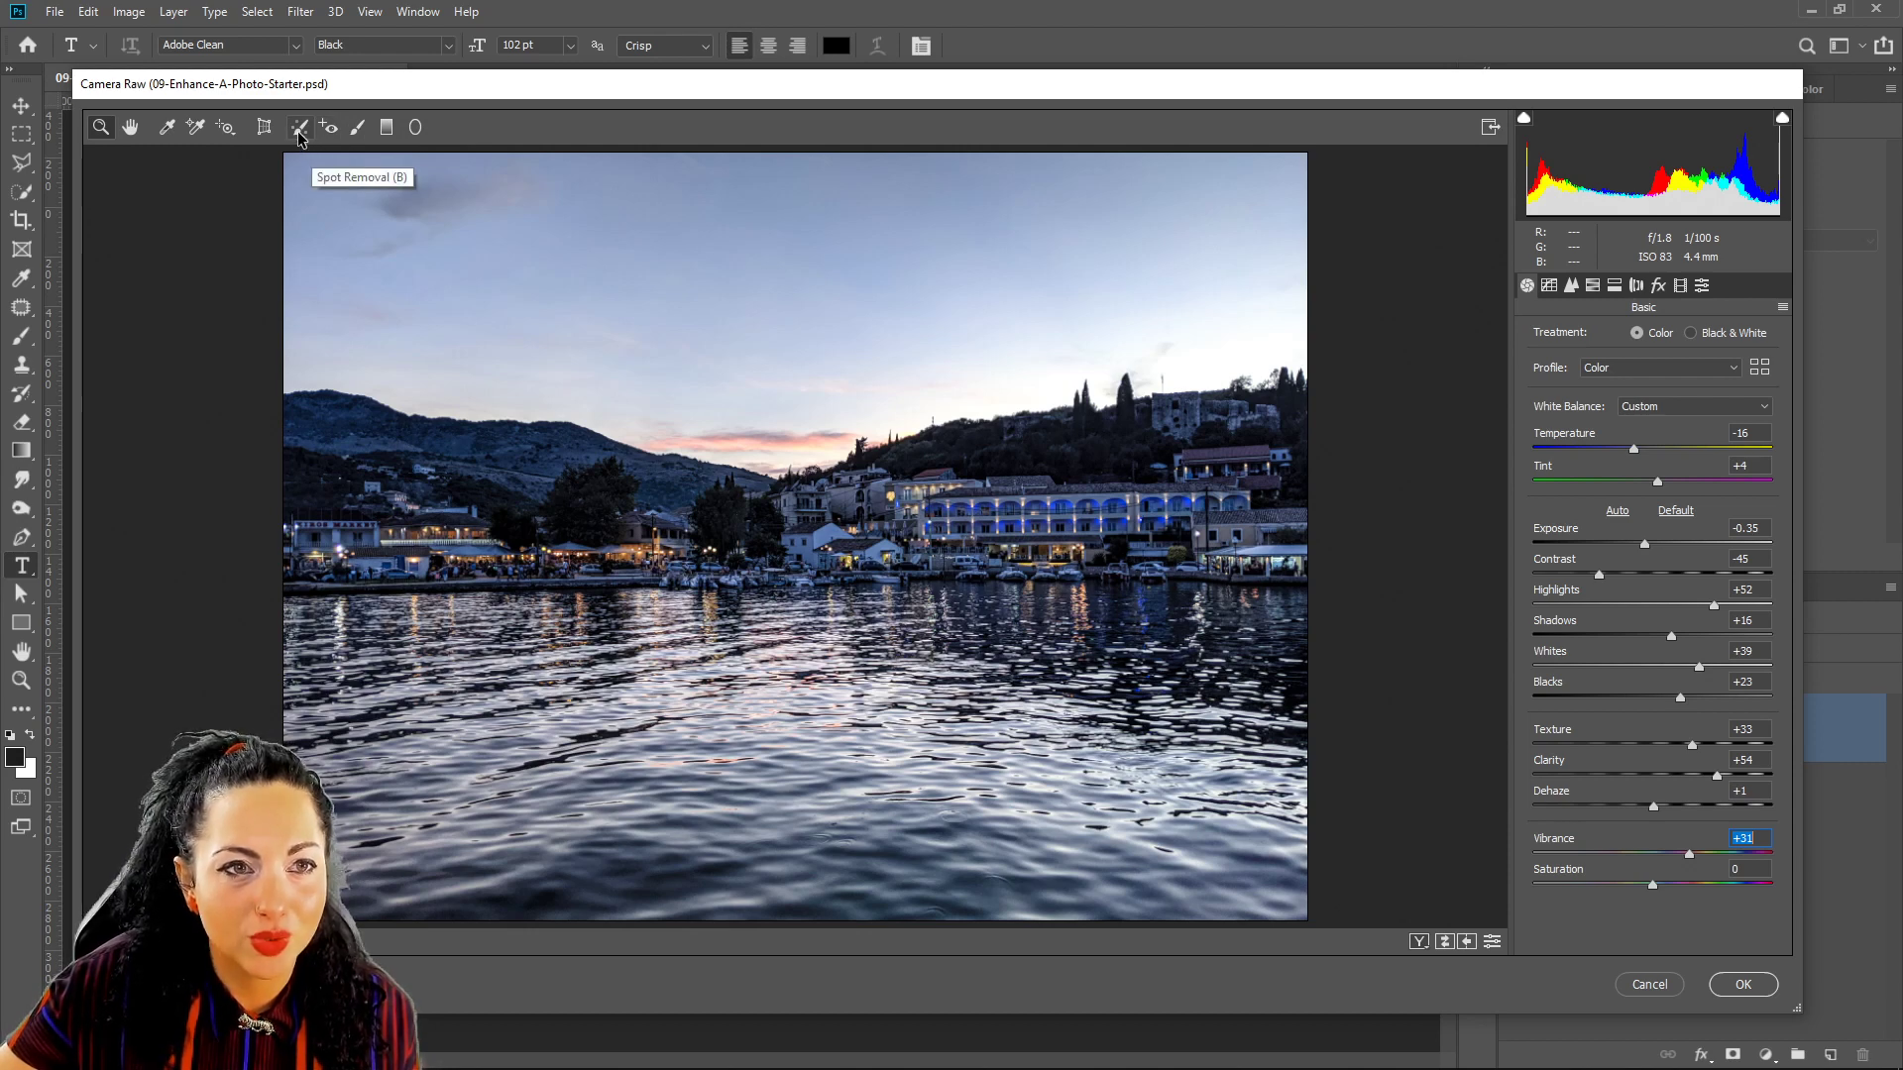
Start an Adjustment Brush with local sliders reset to 0 and paint over the waterfront buildings with the mask overlay shown.
left_click(360, 126)
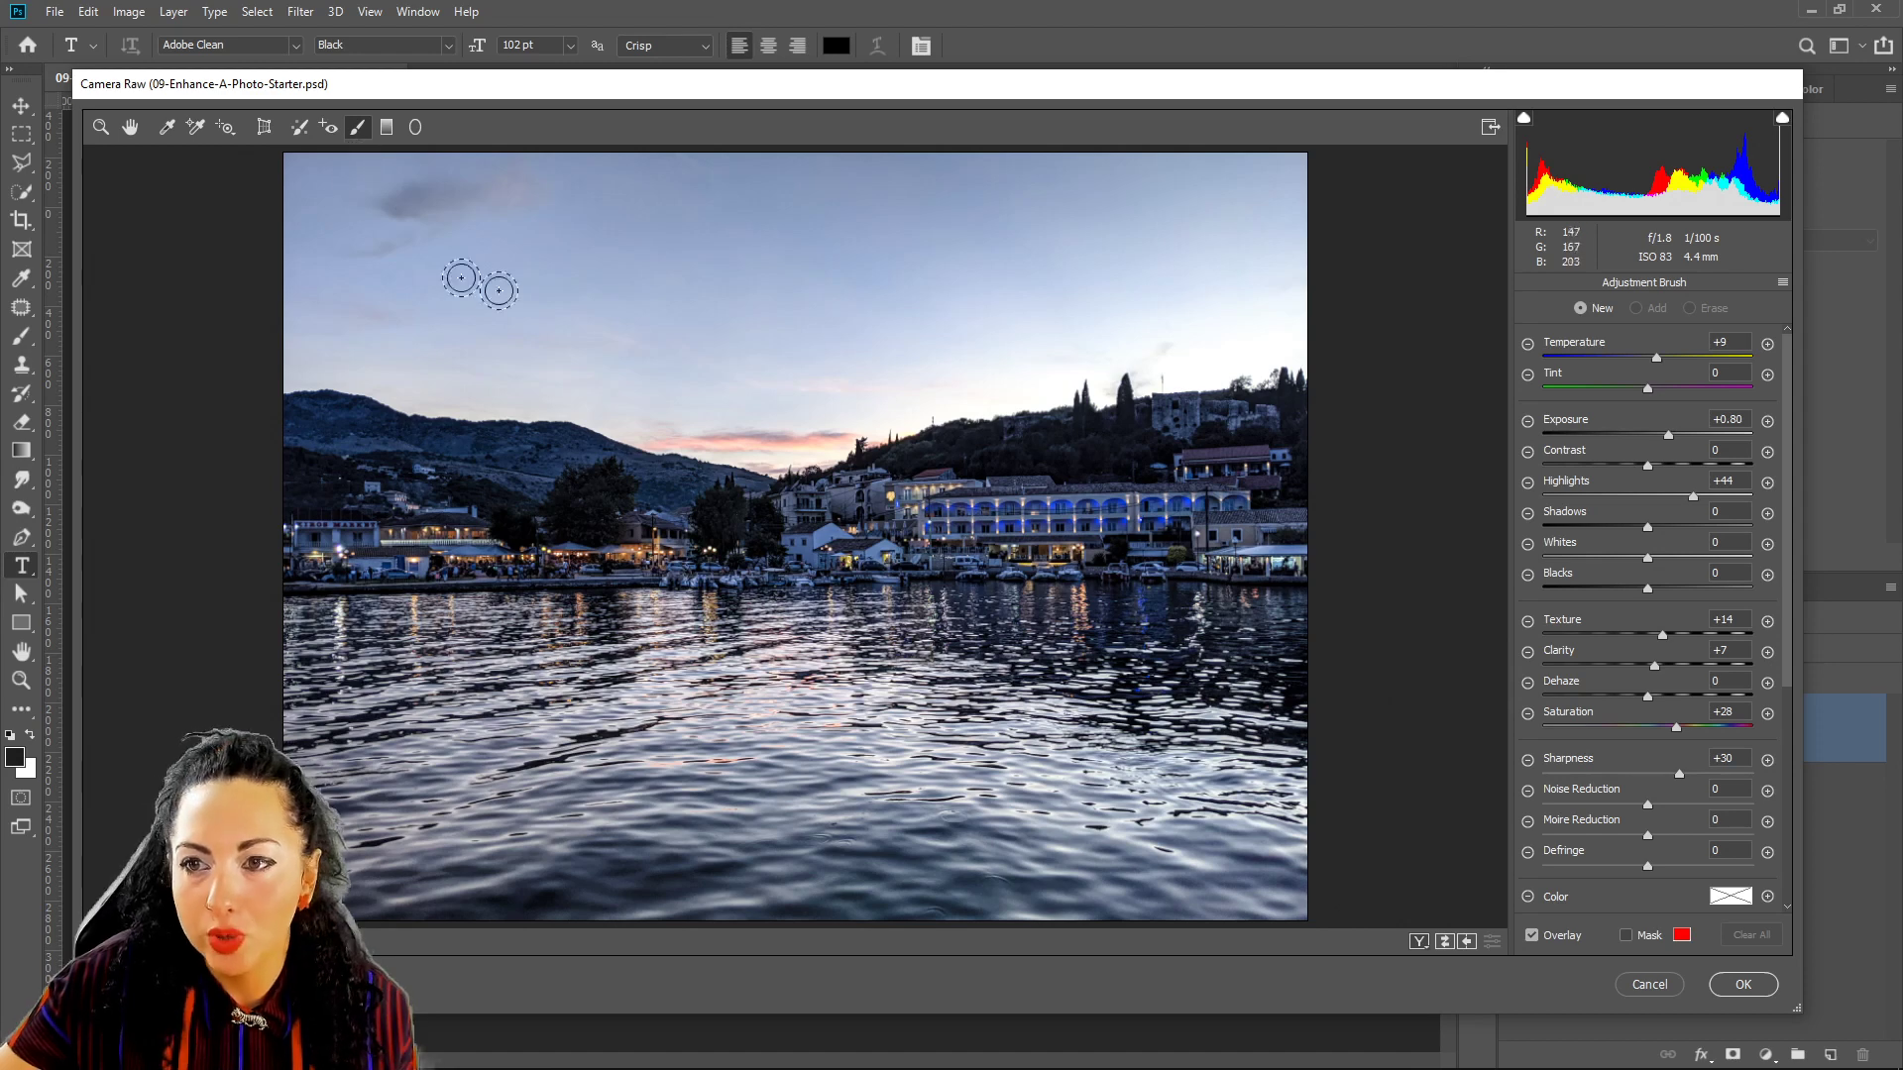
left_click(1783, 285)
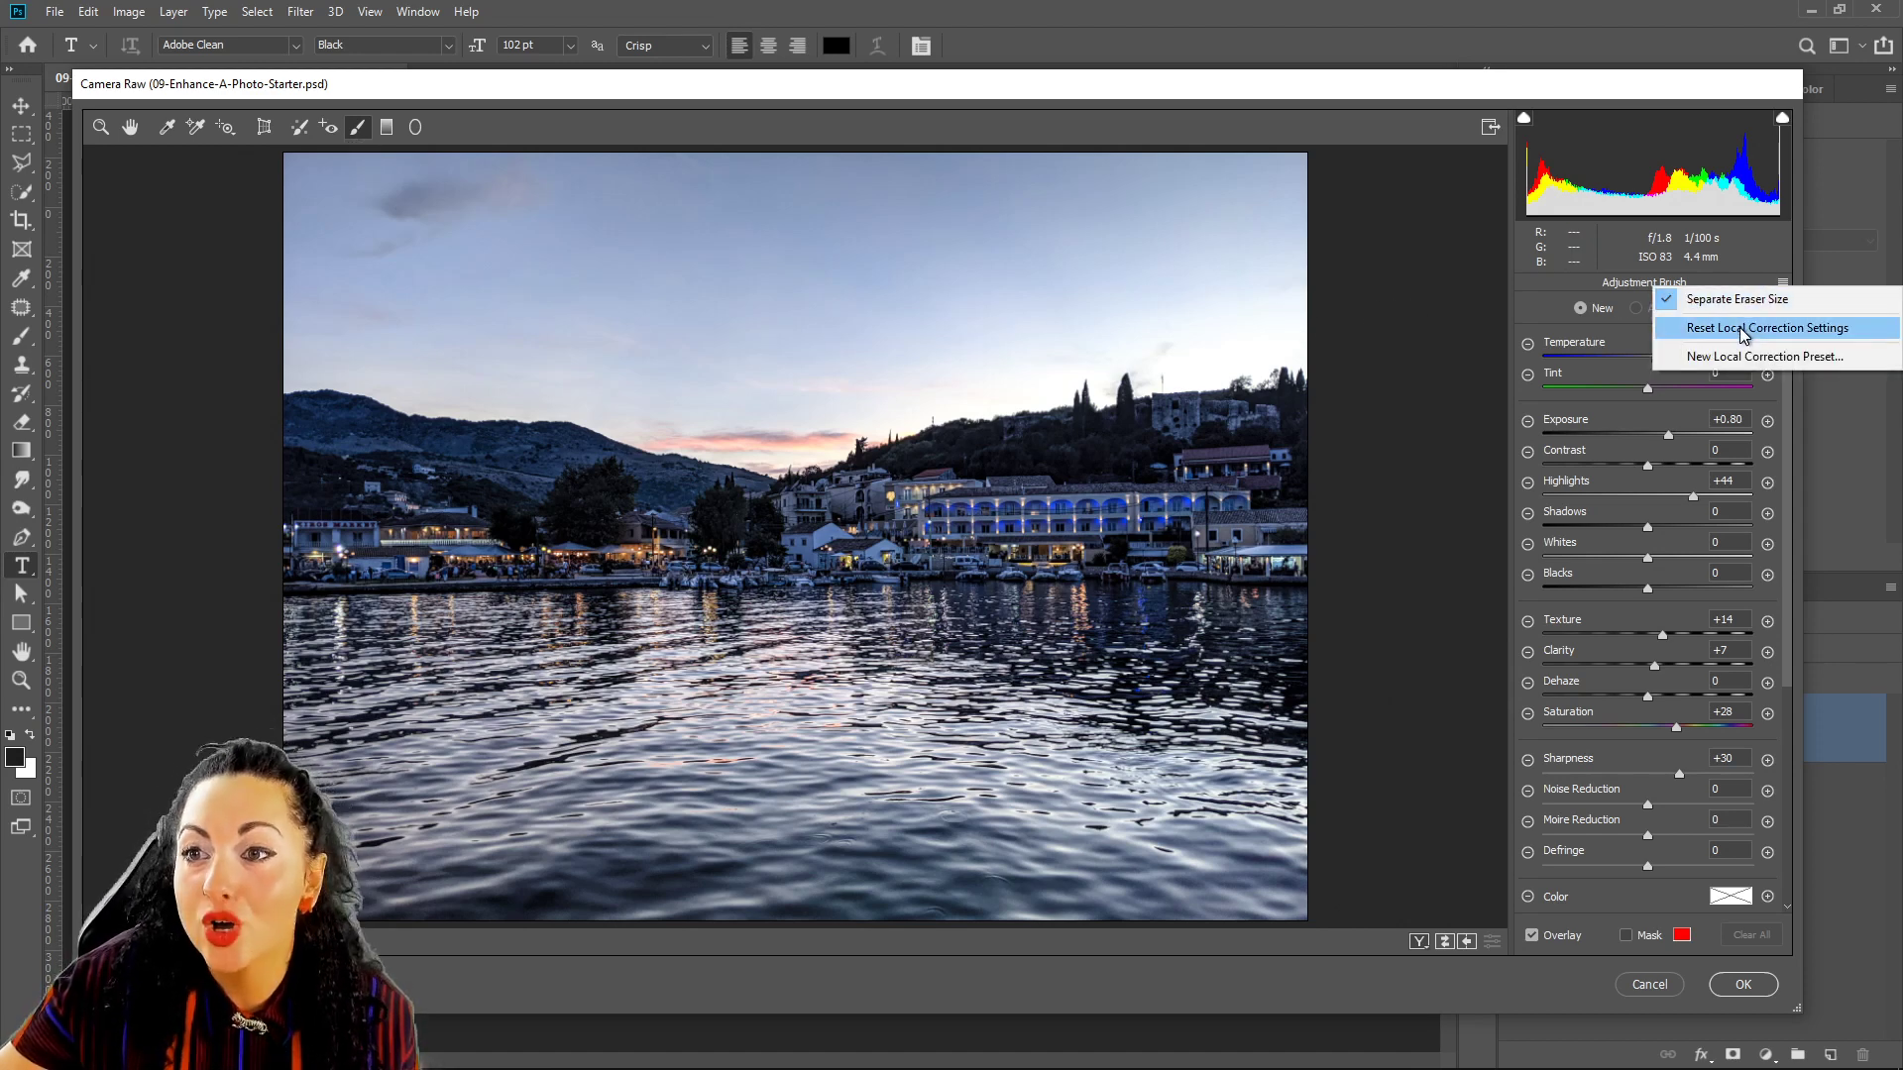
left_click(1732, 327)
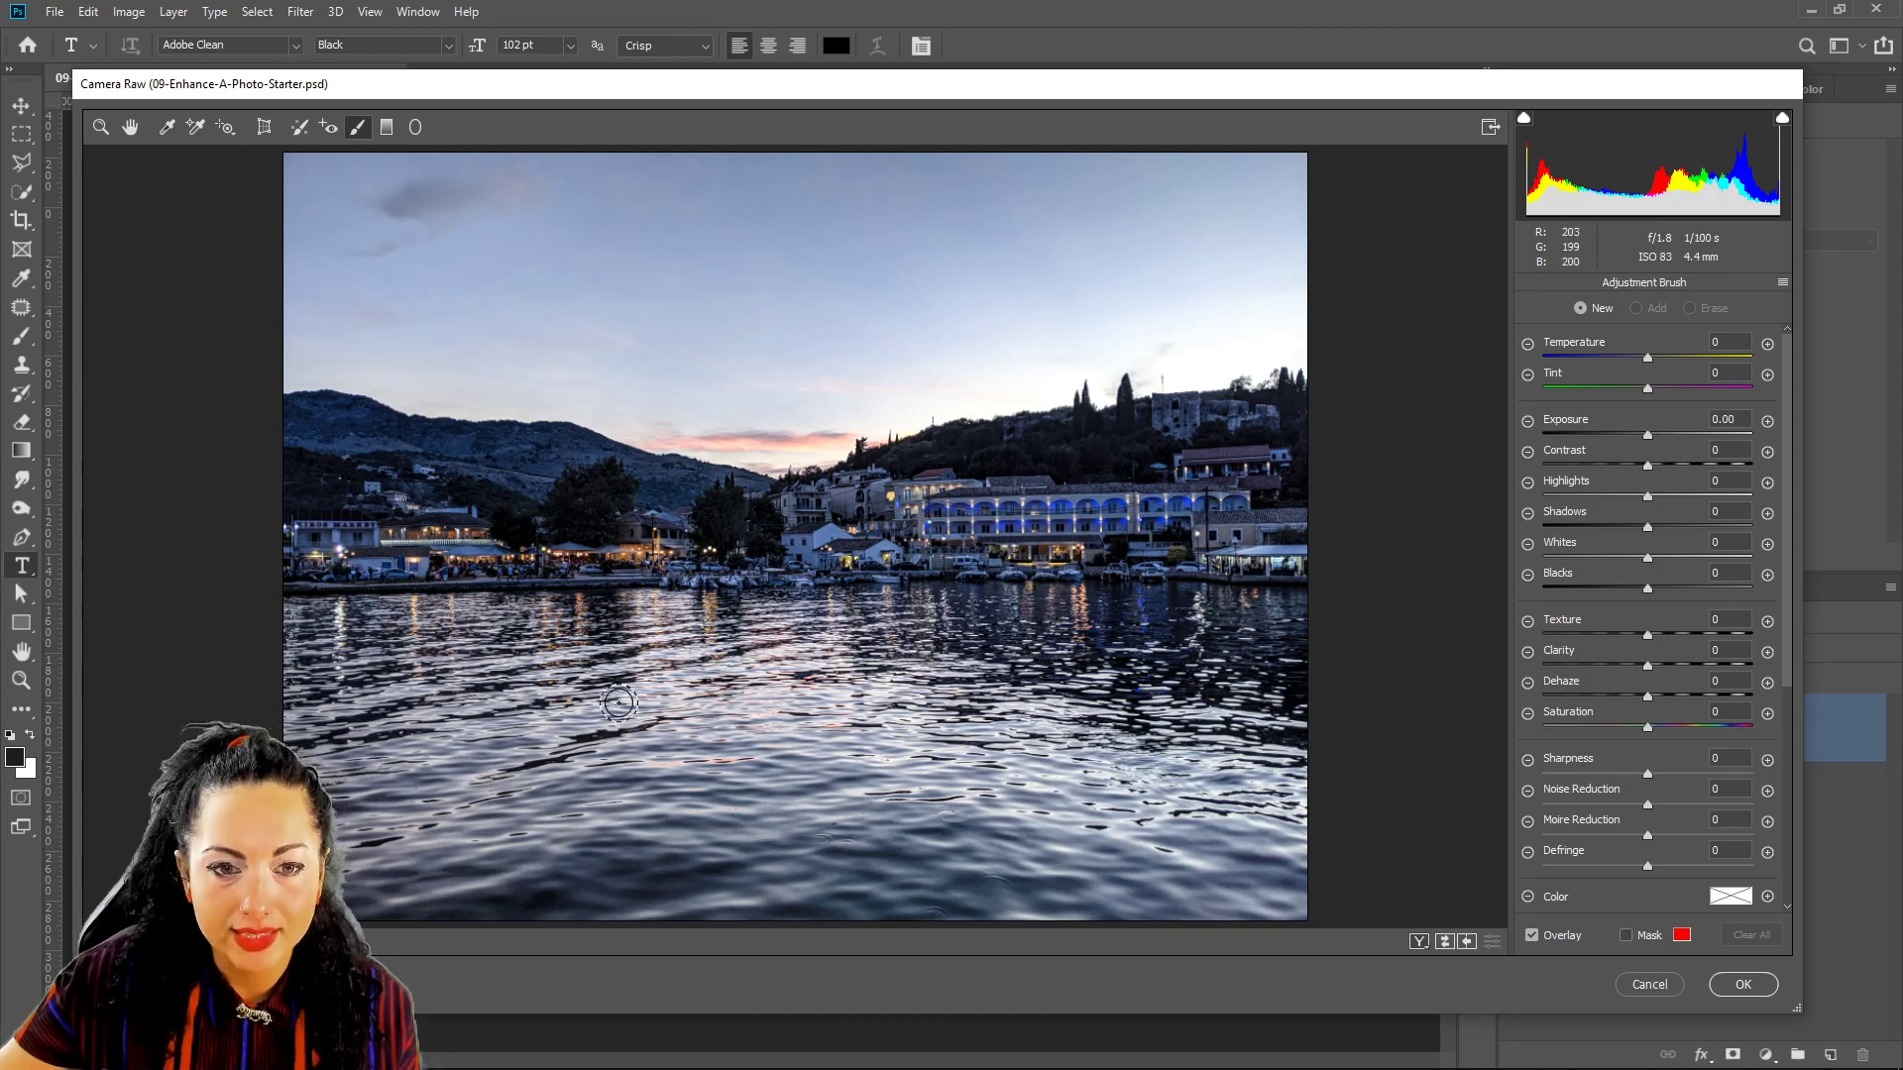
left_click(317, 515)
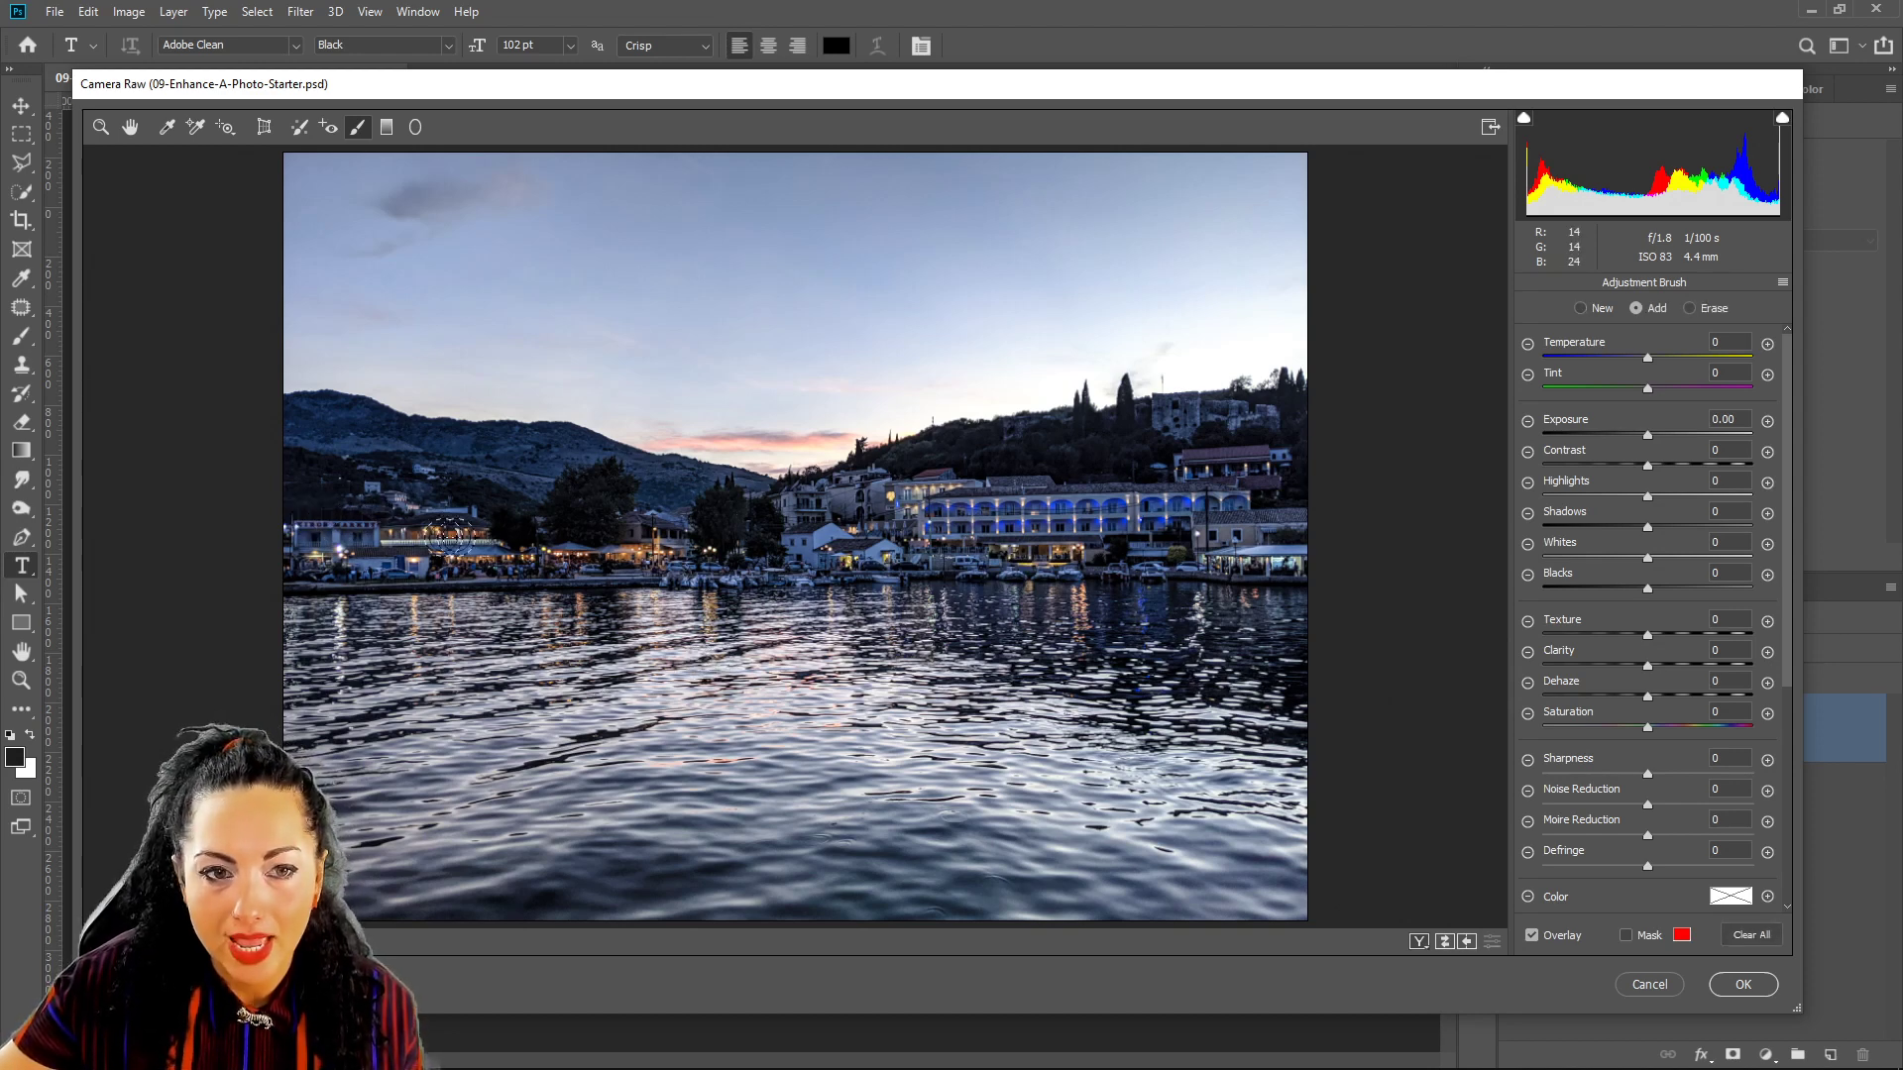
left_click_drag(1229, 519, 1282, 520)
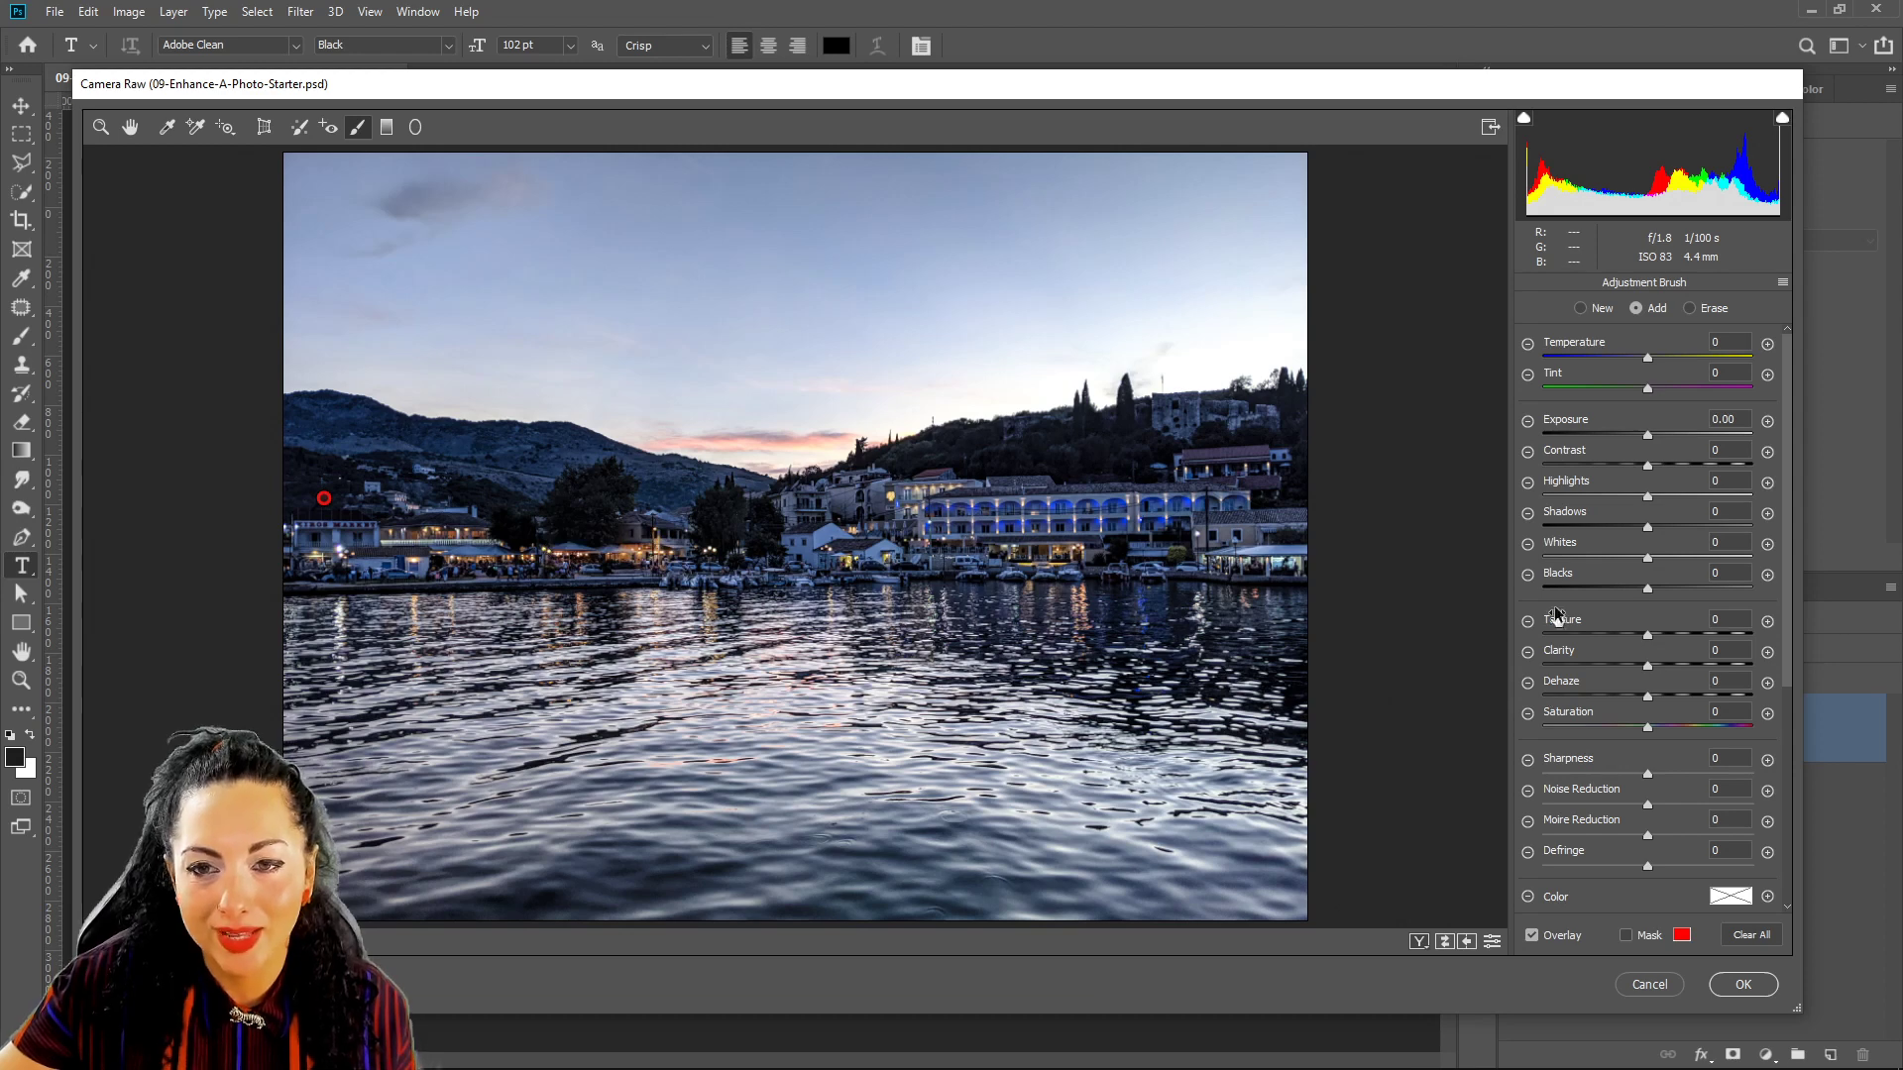
left_click(1625, 936)
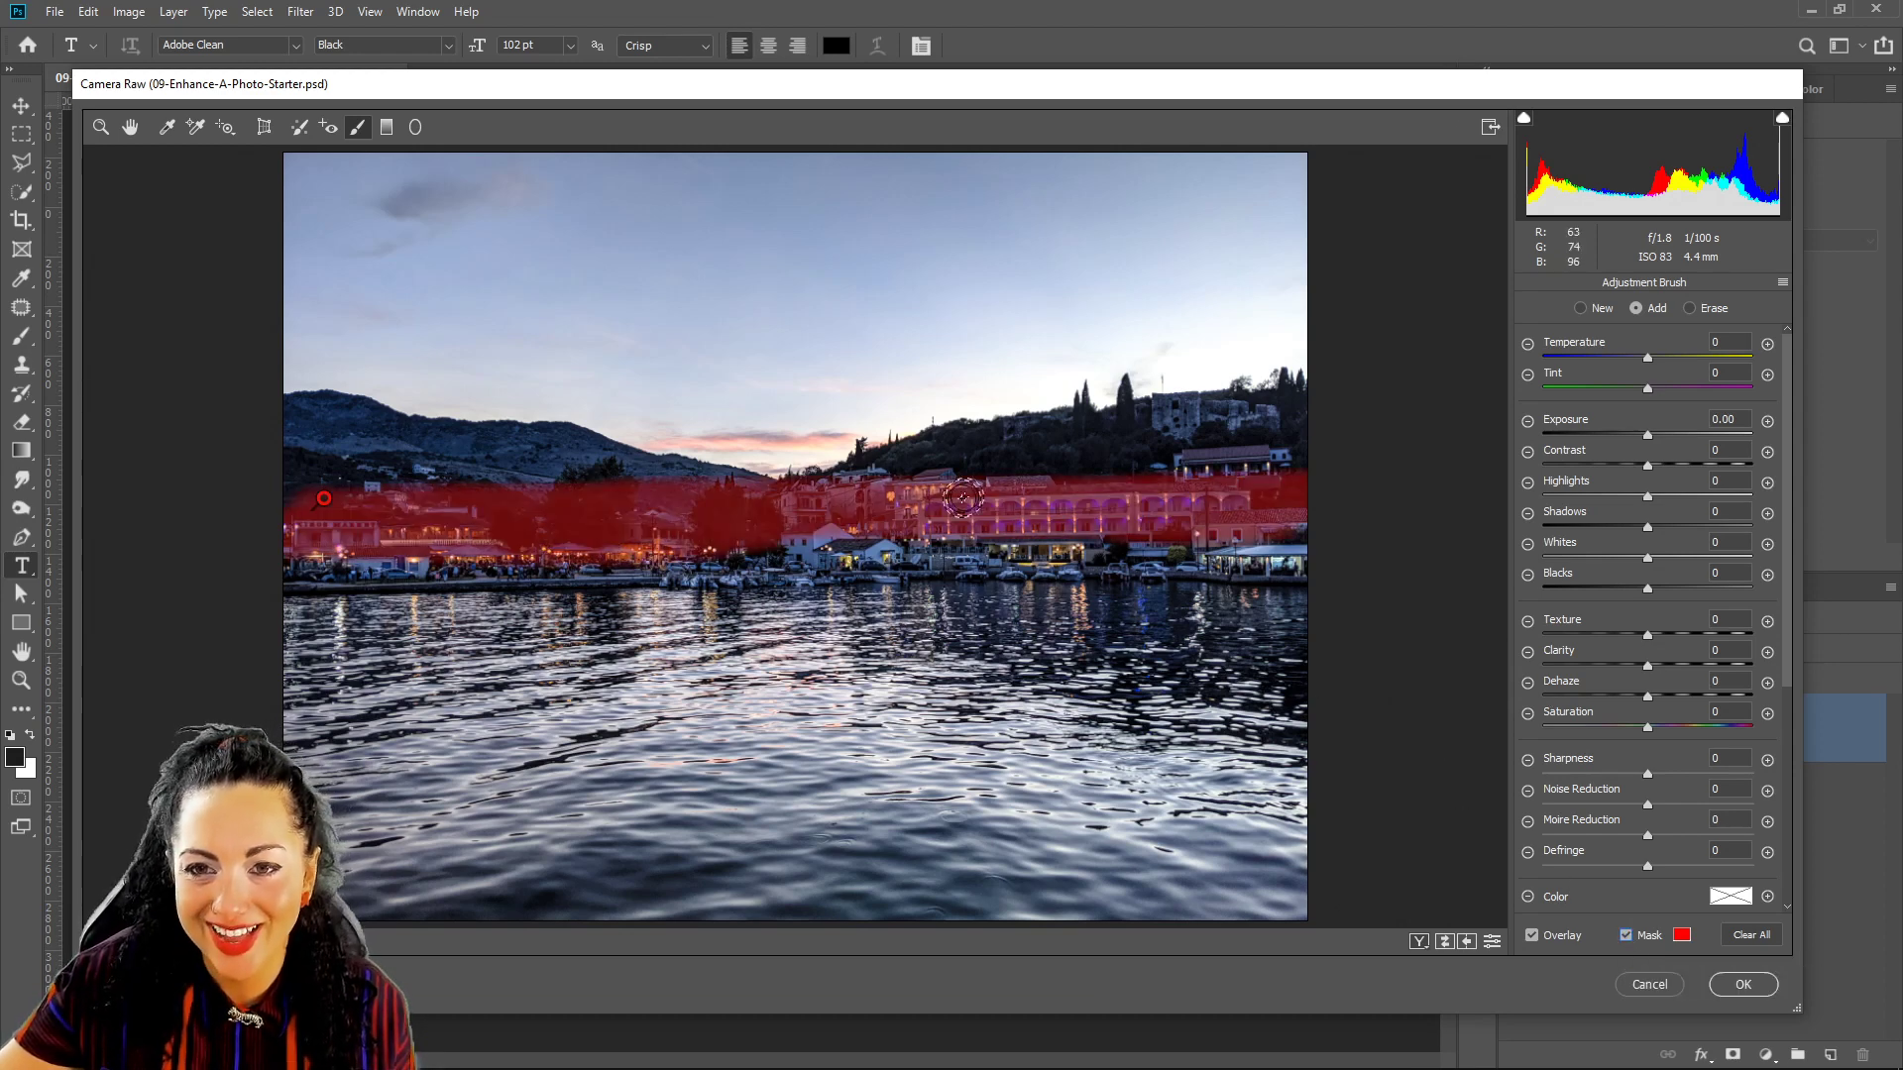
mouse_move(1205, 466)
left_mouse_down()
mouse_move(1306, 424)
mouse_move(939, 486)
mouse_move(916, 456)
mouse_move(1290, 400)
mouse_move(1017, 466)
mouse_move(1275, 451)
mouse_move(1261, 490)
mouse_move(1286, 520)
mouse_move(1232, 566)
mouse_move(880, 579)
mouse_move(810, 535)
mouse_move(1040, 513)
mouse_move(1113, 513)
mouse_move(1028, 556)
mouse_move(1201, 548)
mouse_move(310, 575)
mouse_move(297, 459)
mouse_move(726, 491)
mouse_move(327, 450)
mouse_move(381, 508)
left_mouse_up()
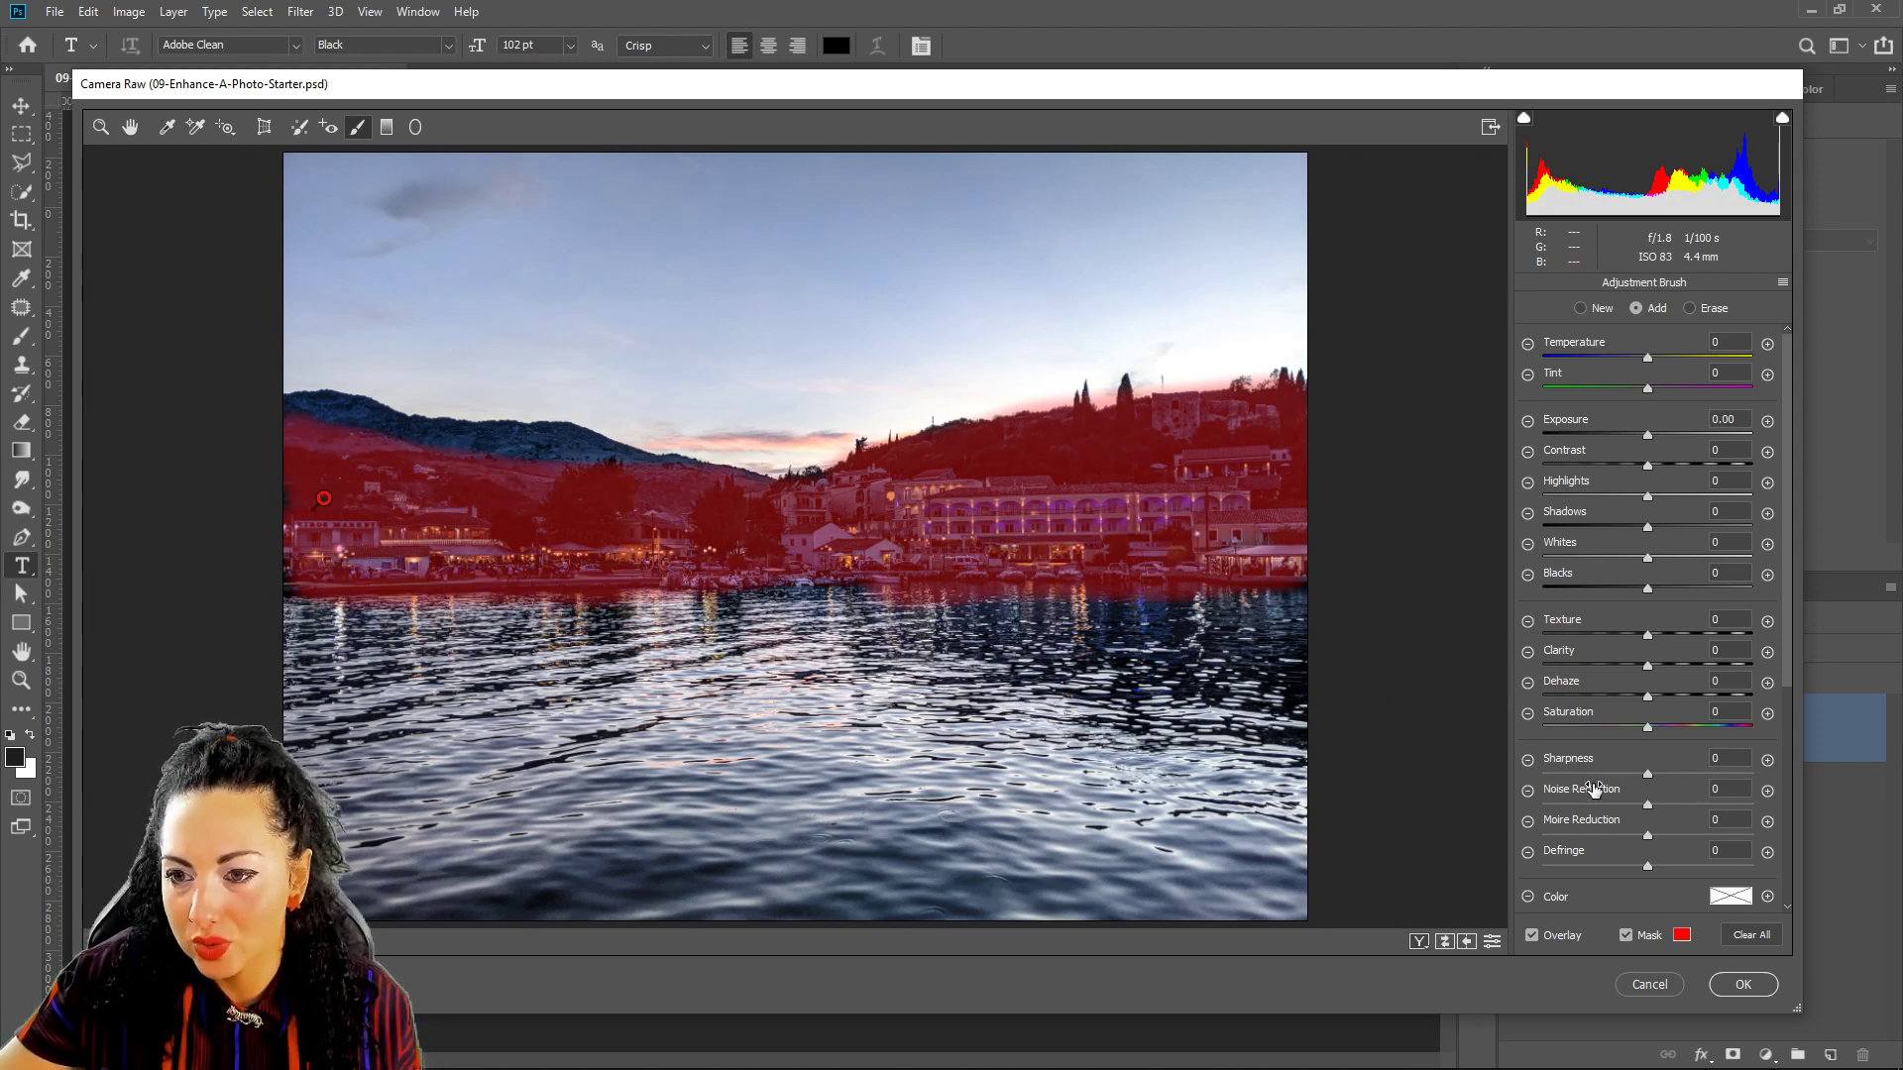
Set the brush Feather to 31 and paint the mask along the ridge and skyline.
scroll(1593, 788, "down", 5)
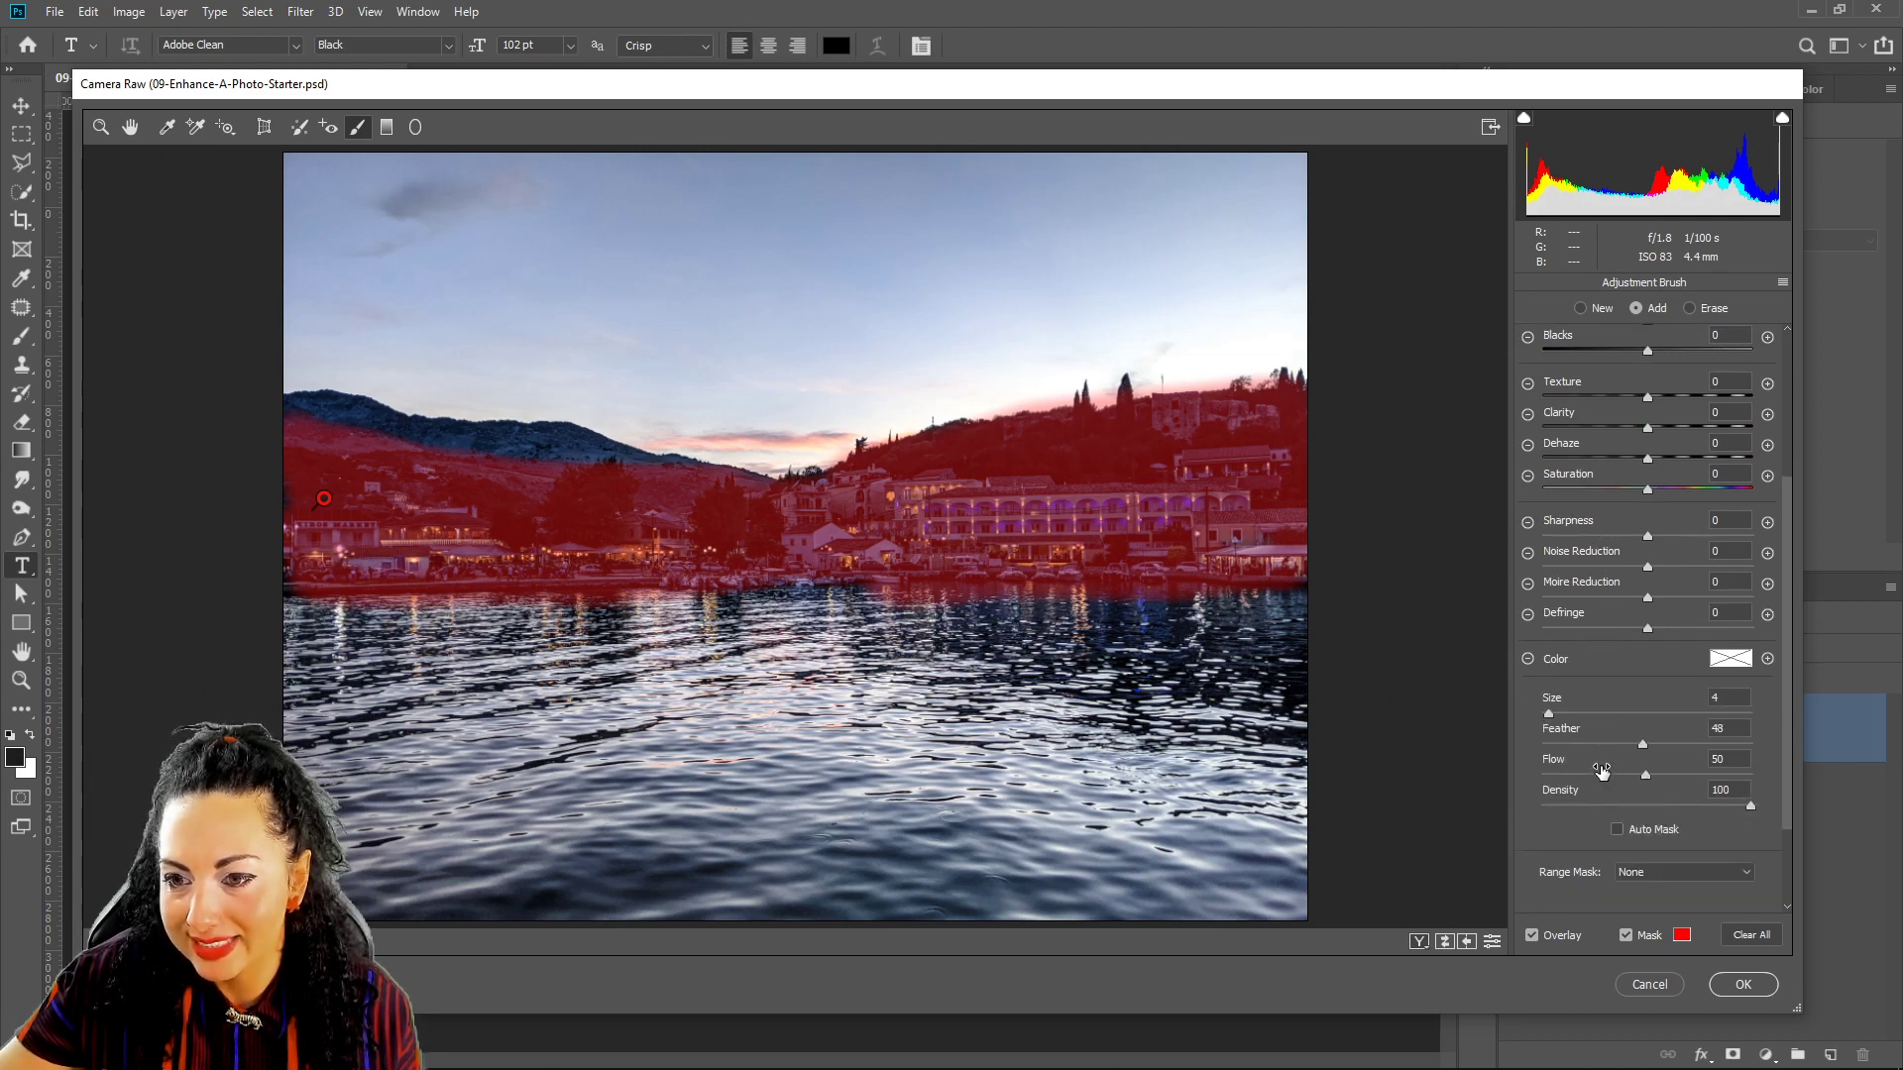
left_click_drag(1645, 743, 1673, 740)
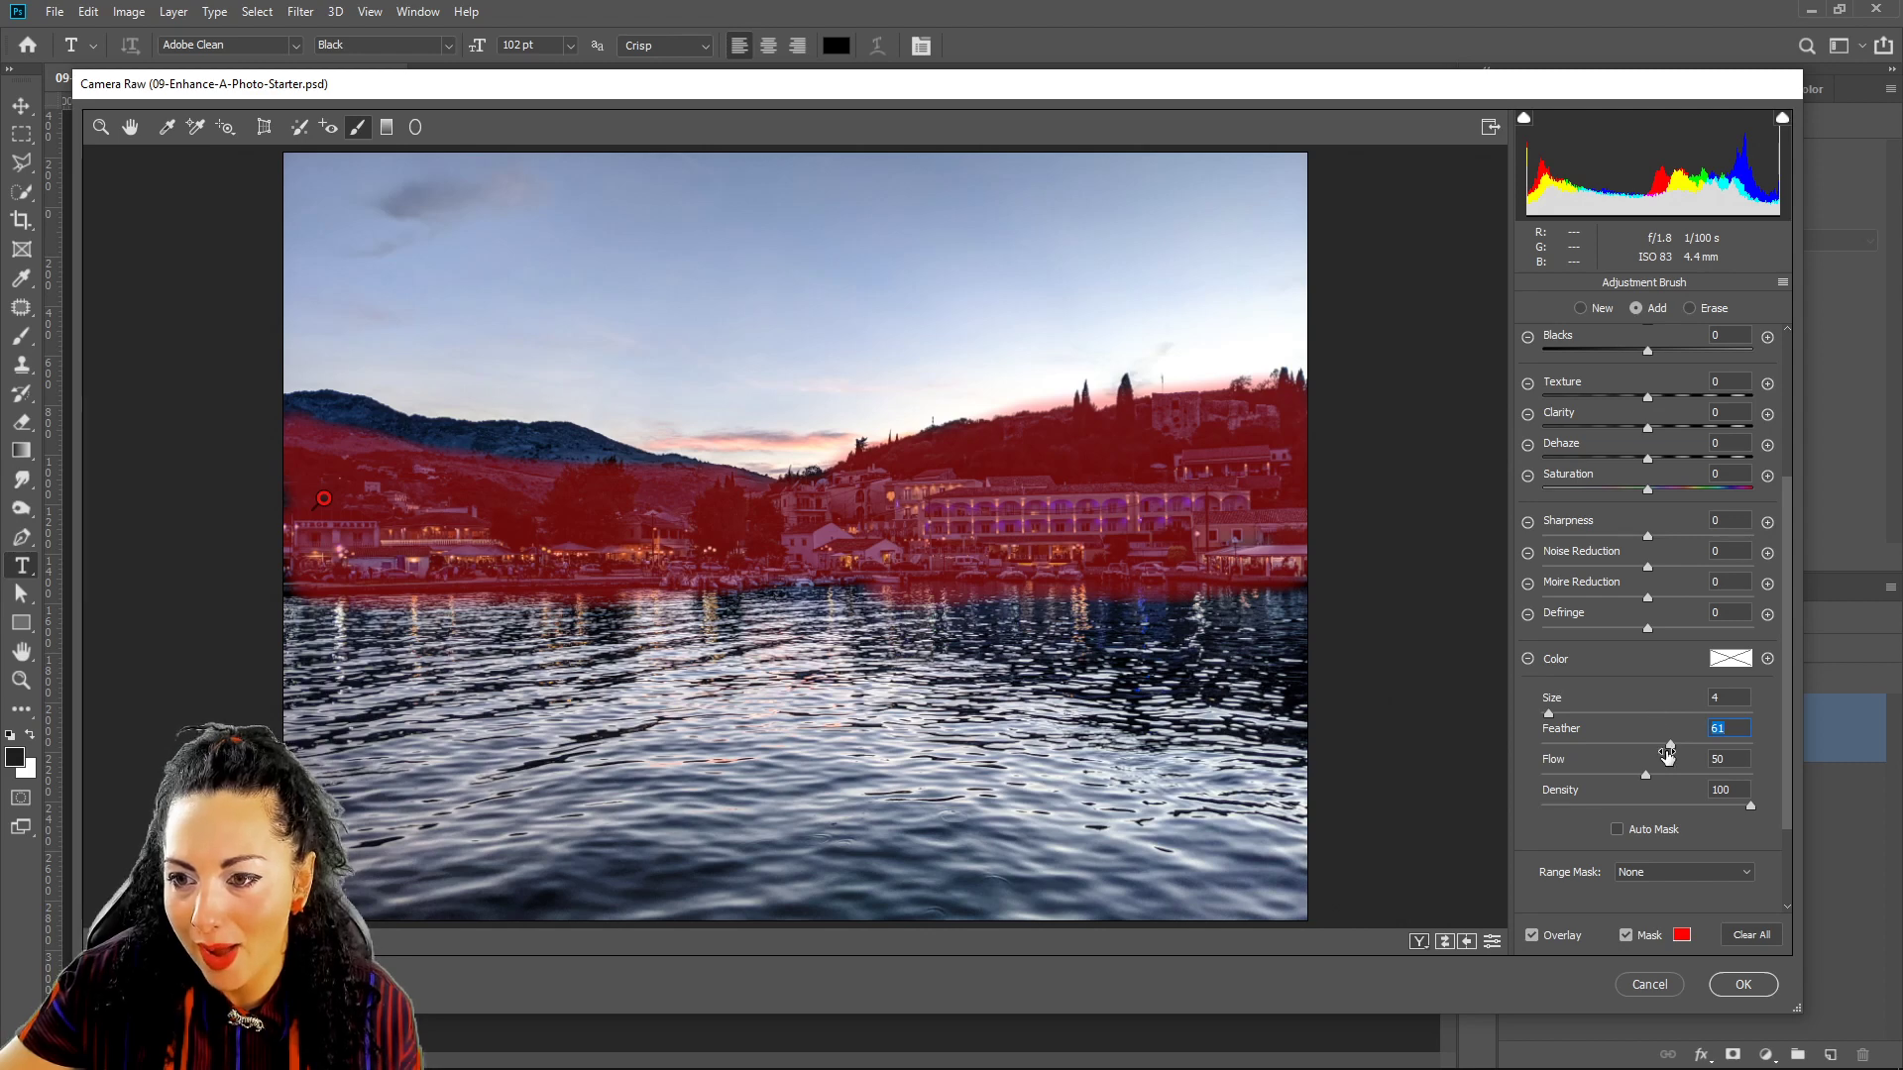
left_click_drag(1605, 741, 1603, 741)
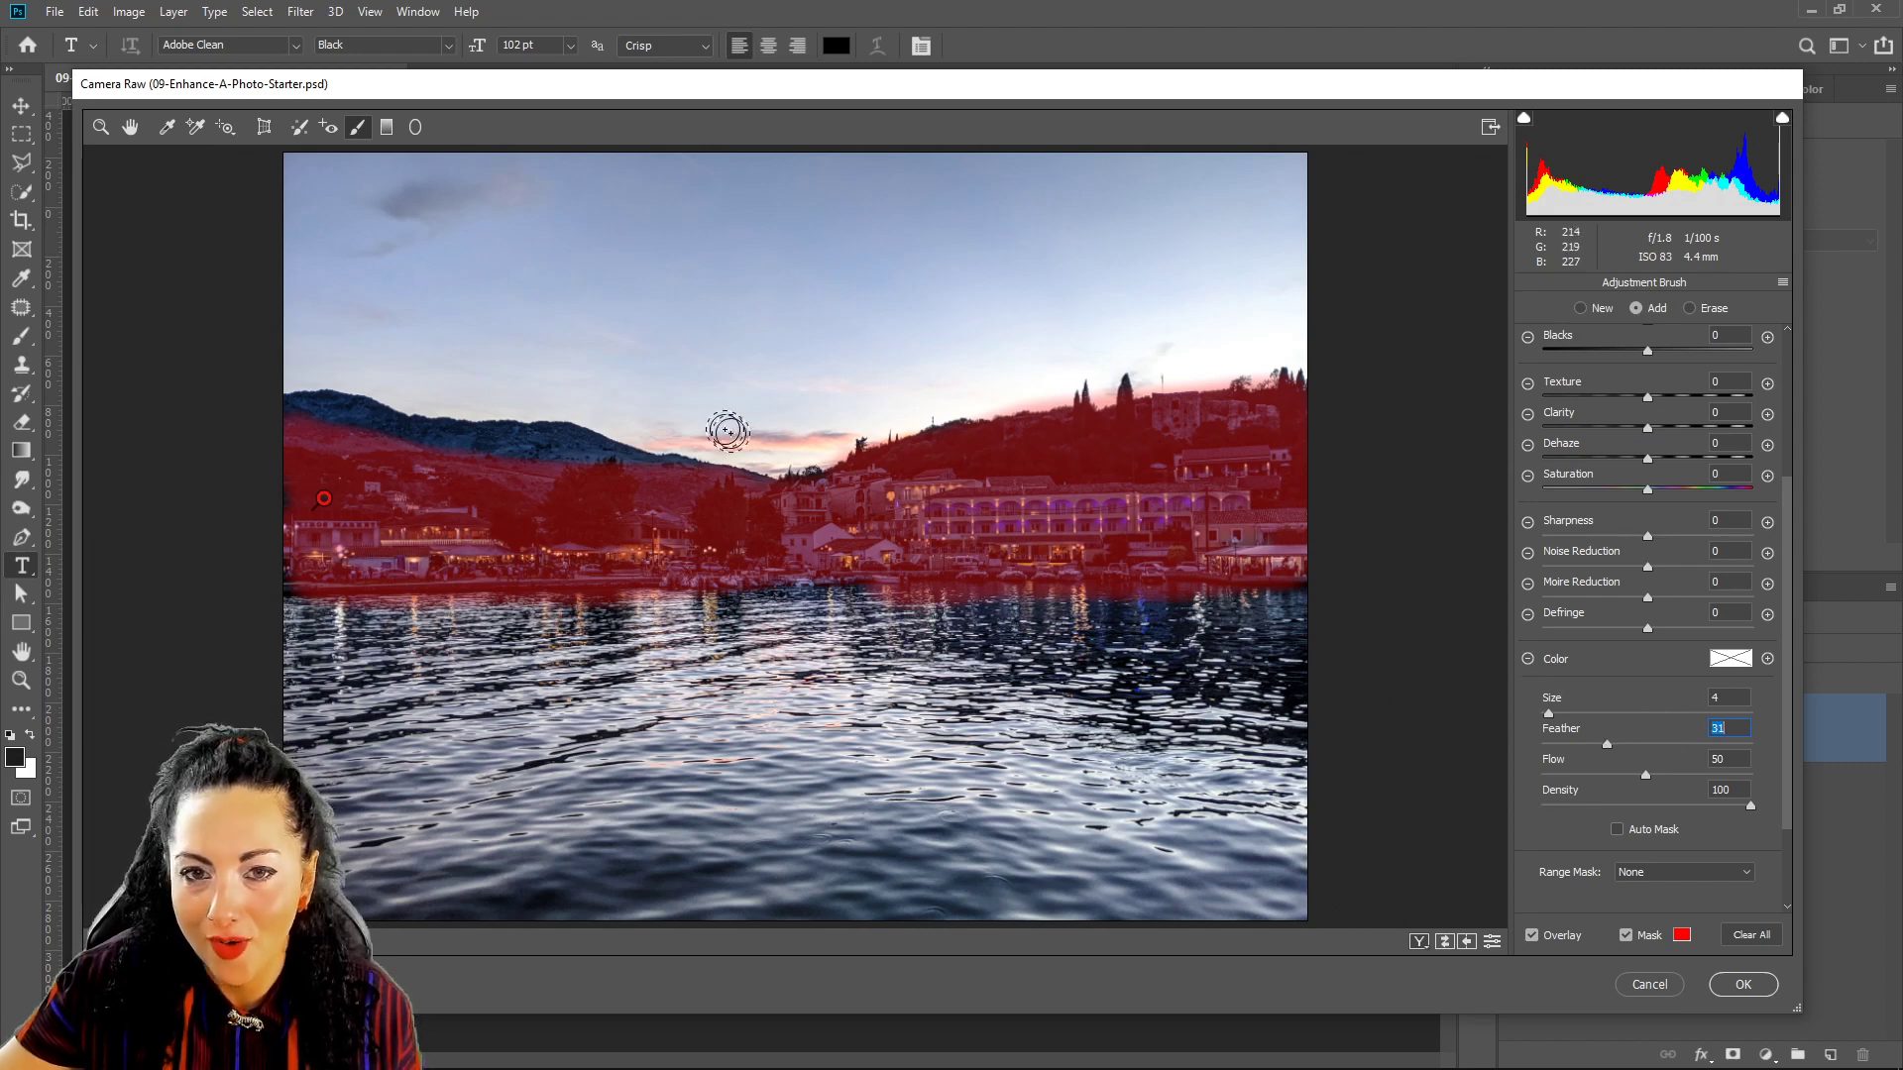
mouse_move(865, 446)
left_mouse_down()
mouse_move(964, 421)
mouse_move(982, 386)
mouse_move(979, 415)
mouse_move(1285, 389)
mouse_move(1133, 448)
mouse_move(779, 498)
mouse_move(547, 439)
mouse_move(323, 423)
mouse_move(558, 456)
mouse_move(396, 471)
mouse_move(279, 415)
mouse_move(414, 416)
mouse_move(307, 483)
mouse_move(273, 563)
mouse_move(853, 553)
mouse_move(785, 577)
mouse_move(1229, 551)
left_mouse_up()
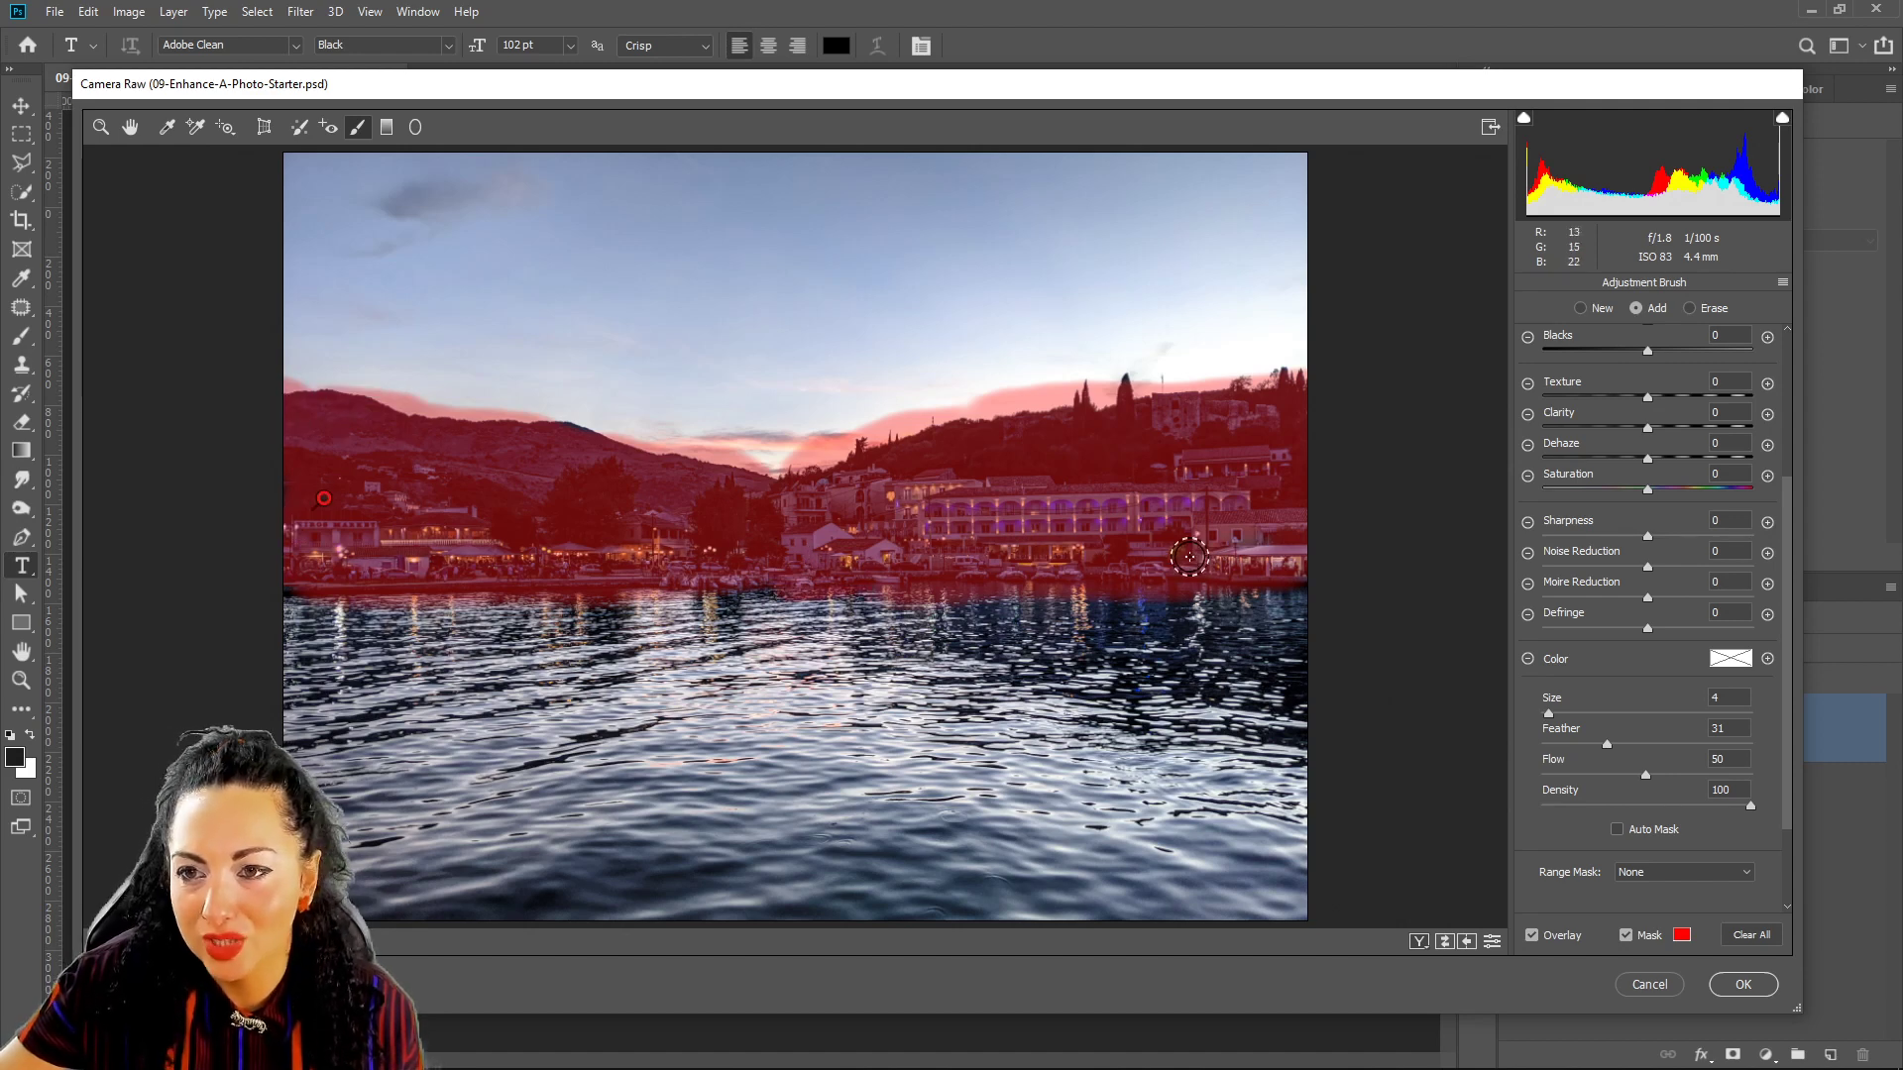
scroll(1598, 496, "up", 5)
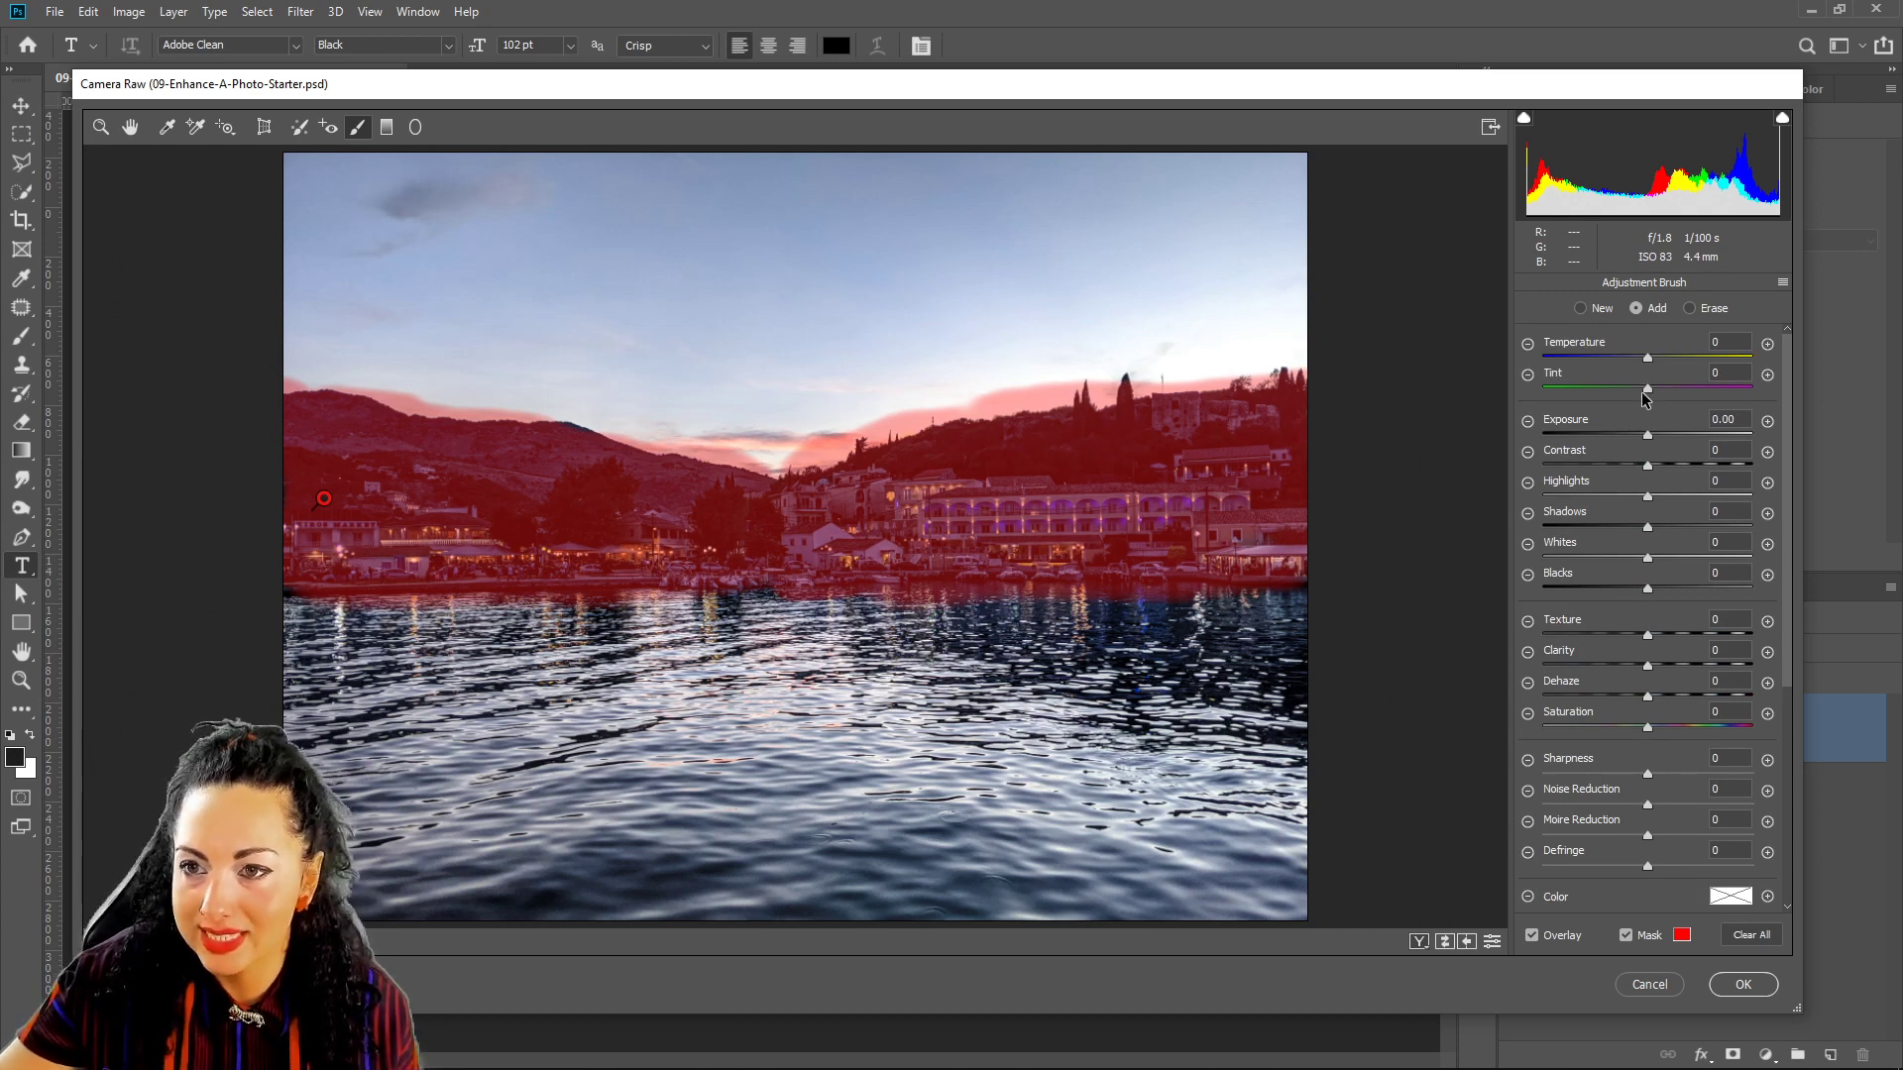
Warm the masked area with local Temperature +21 and hide the red mask overlay.
left_click_drag(1653, 360, 1668, 358)
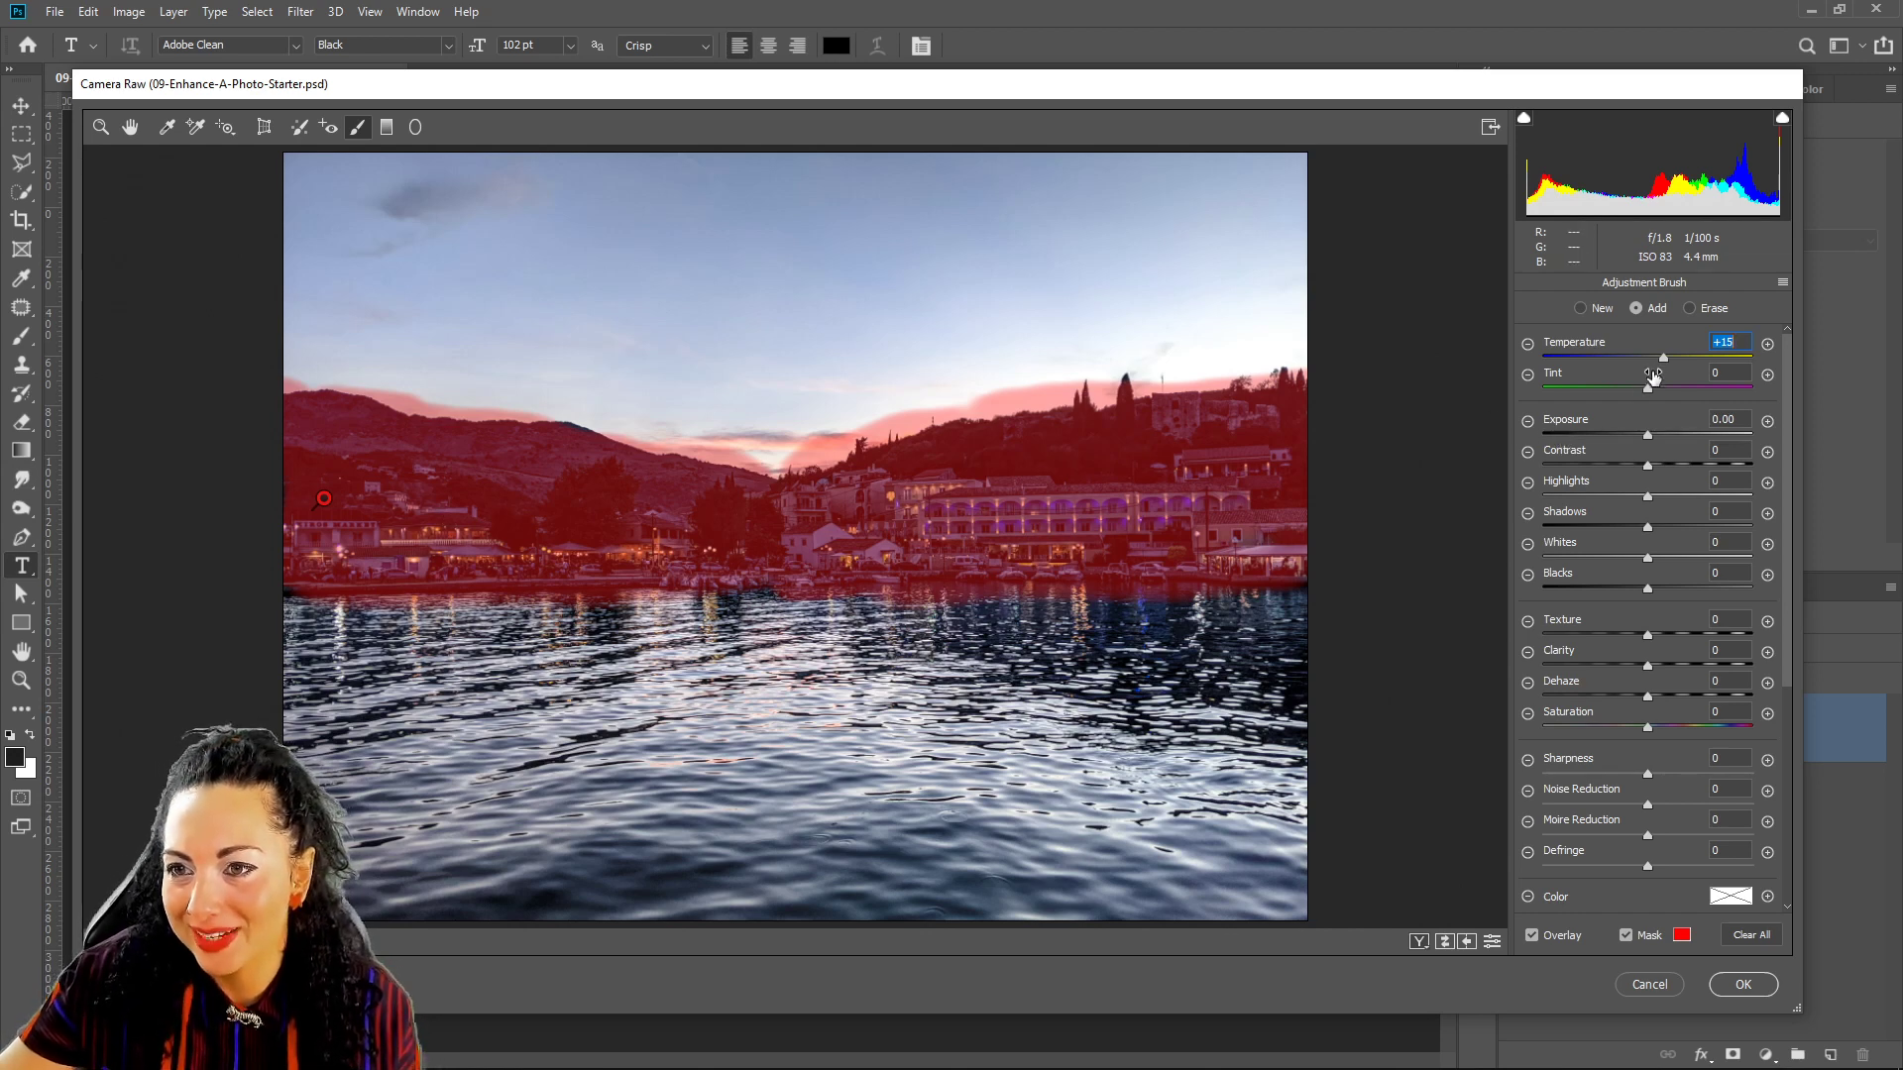
left_click_drag(1664, 358, 1673, 358)
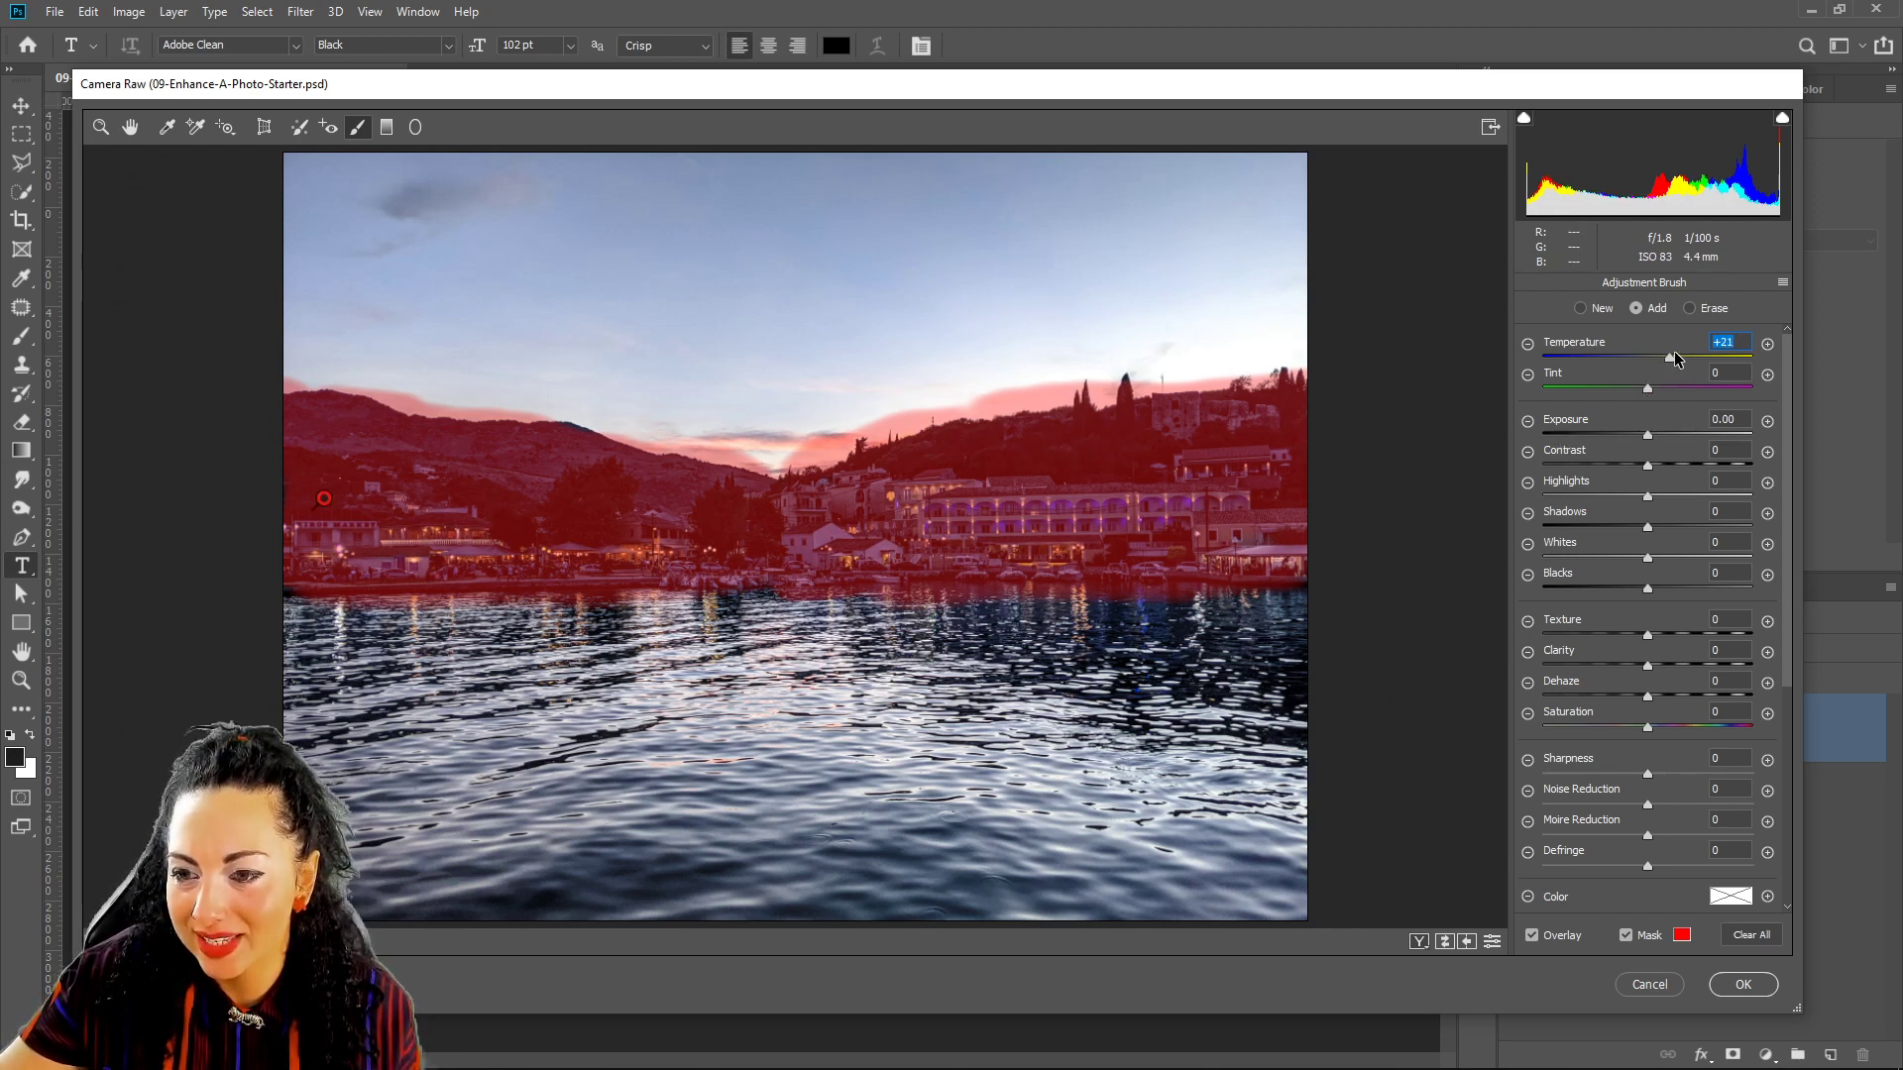
left_click(1626, 935)
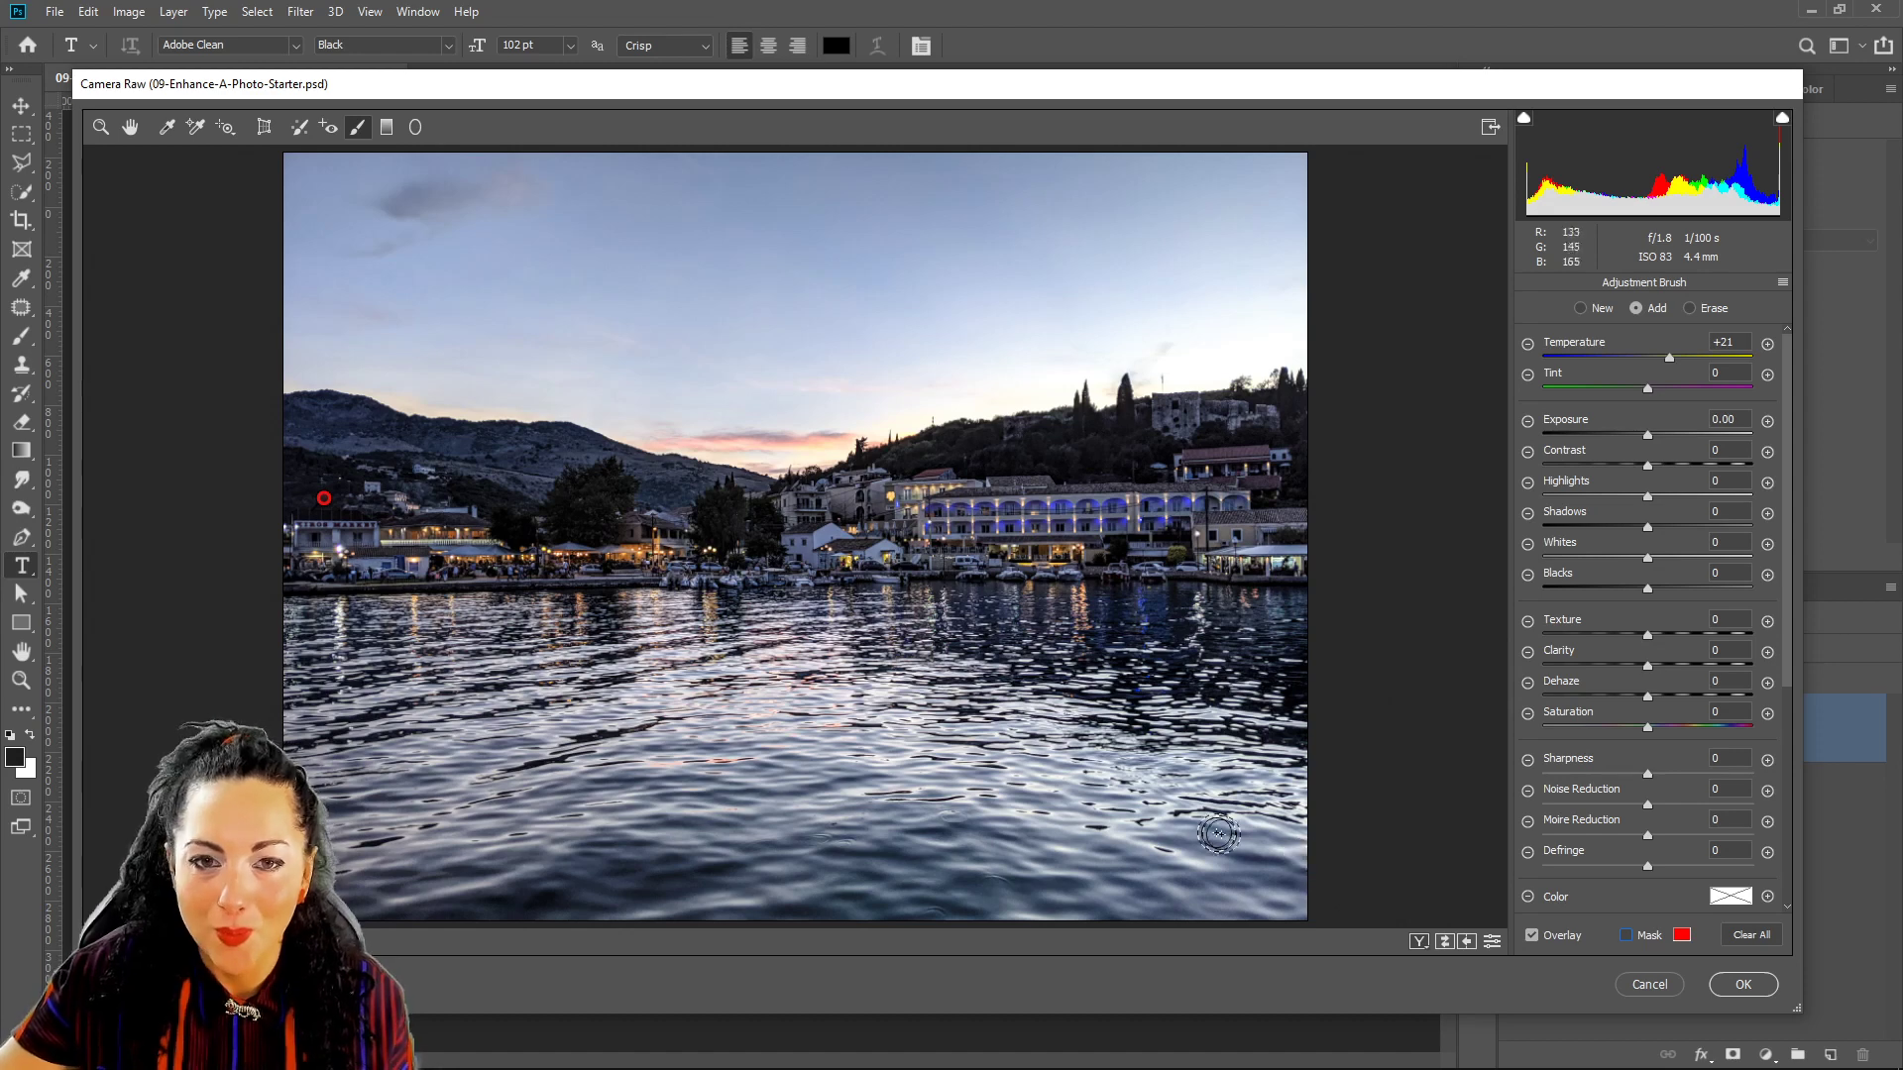
Toggle Before/After to compare the edited photo with the original.
left_click(1444, 949)
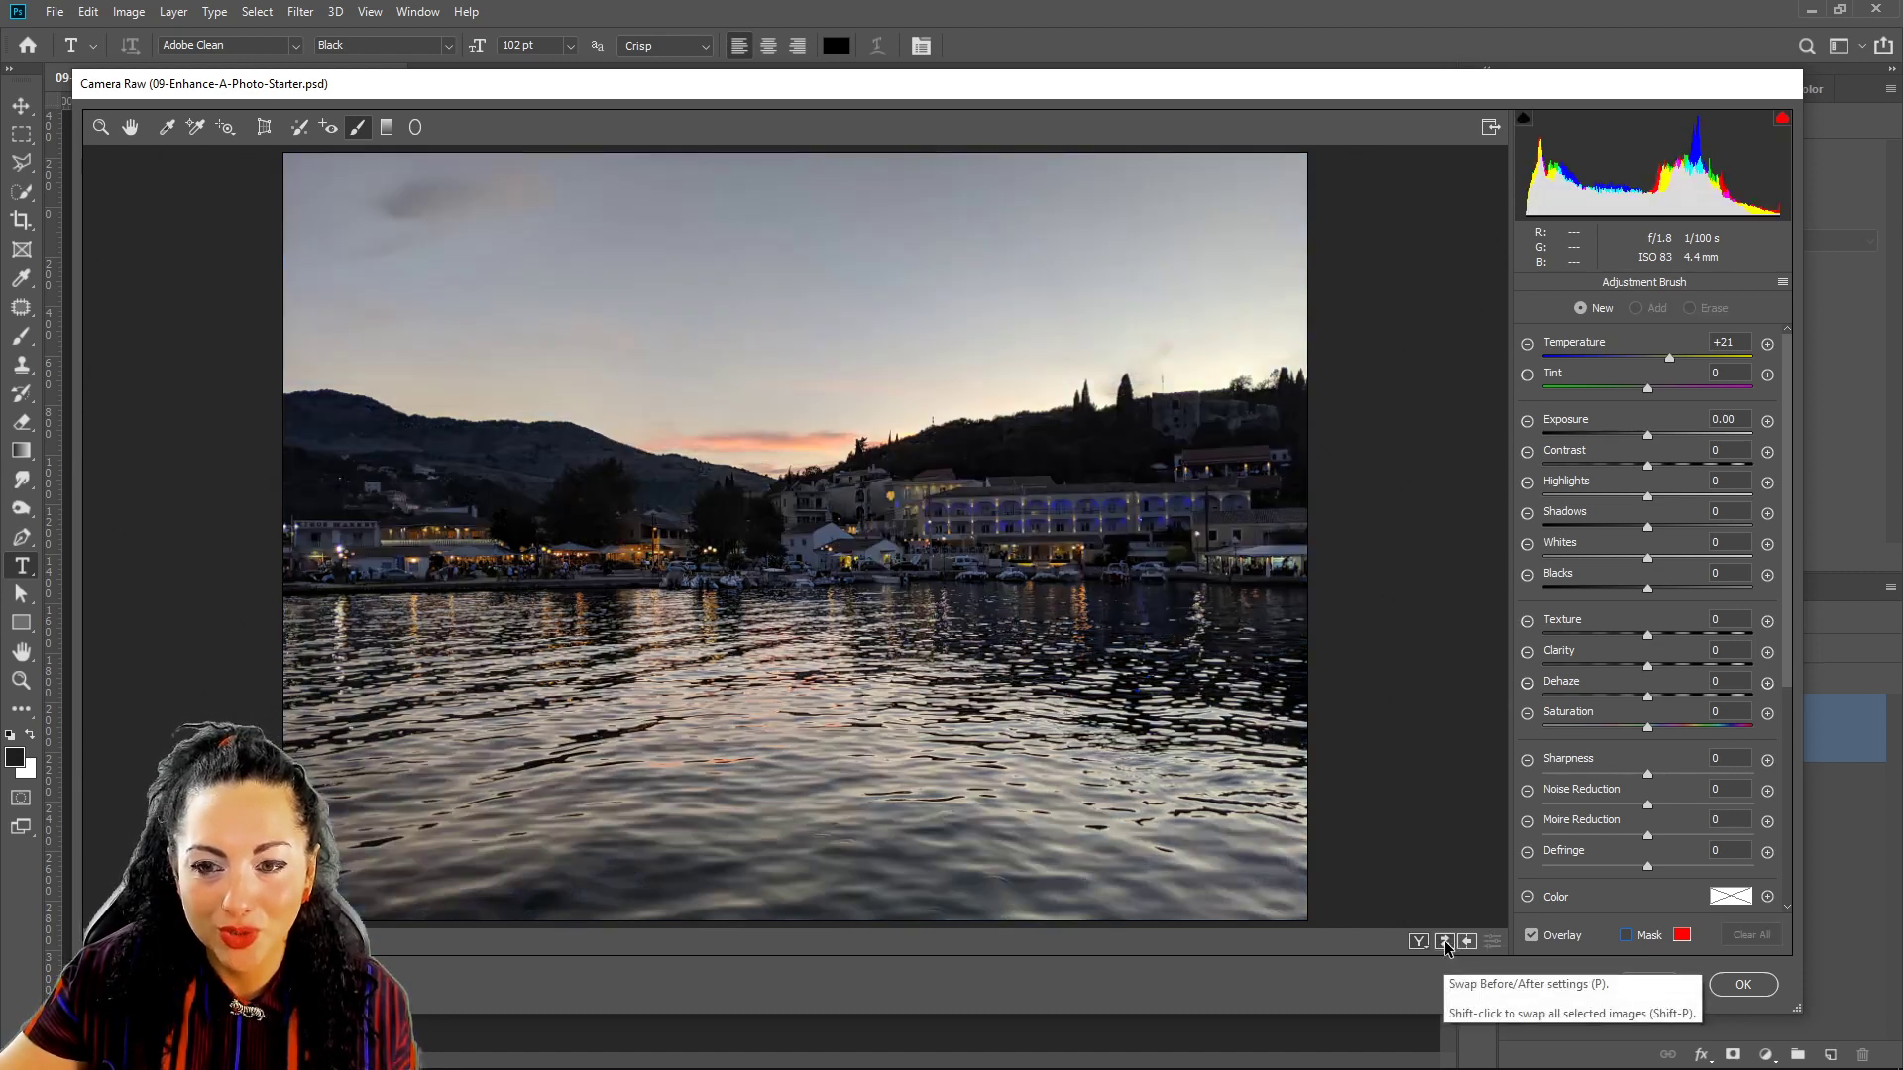
left_click(1445, 948)
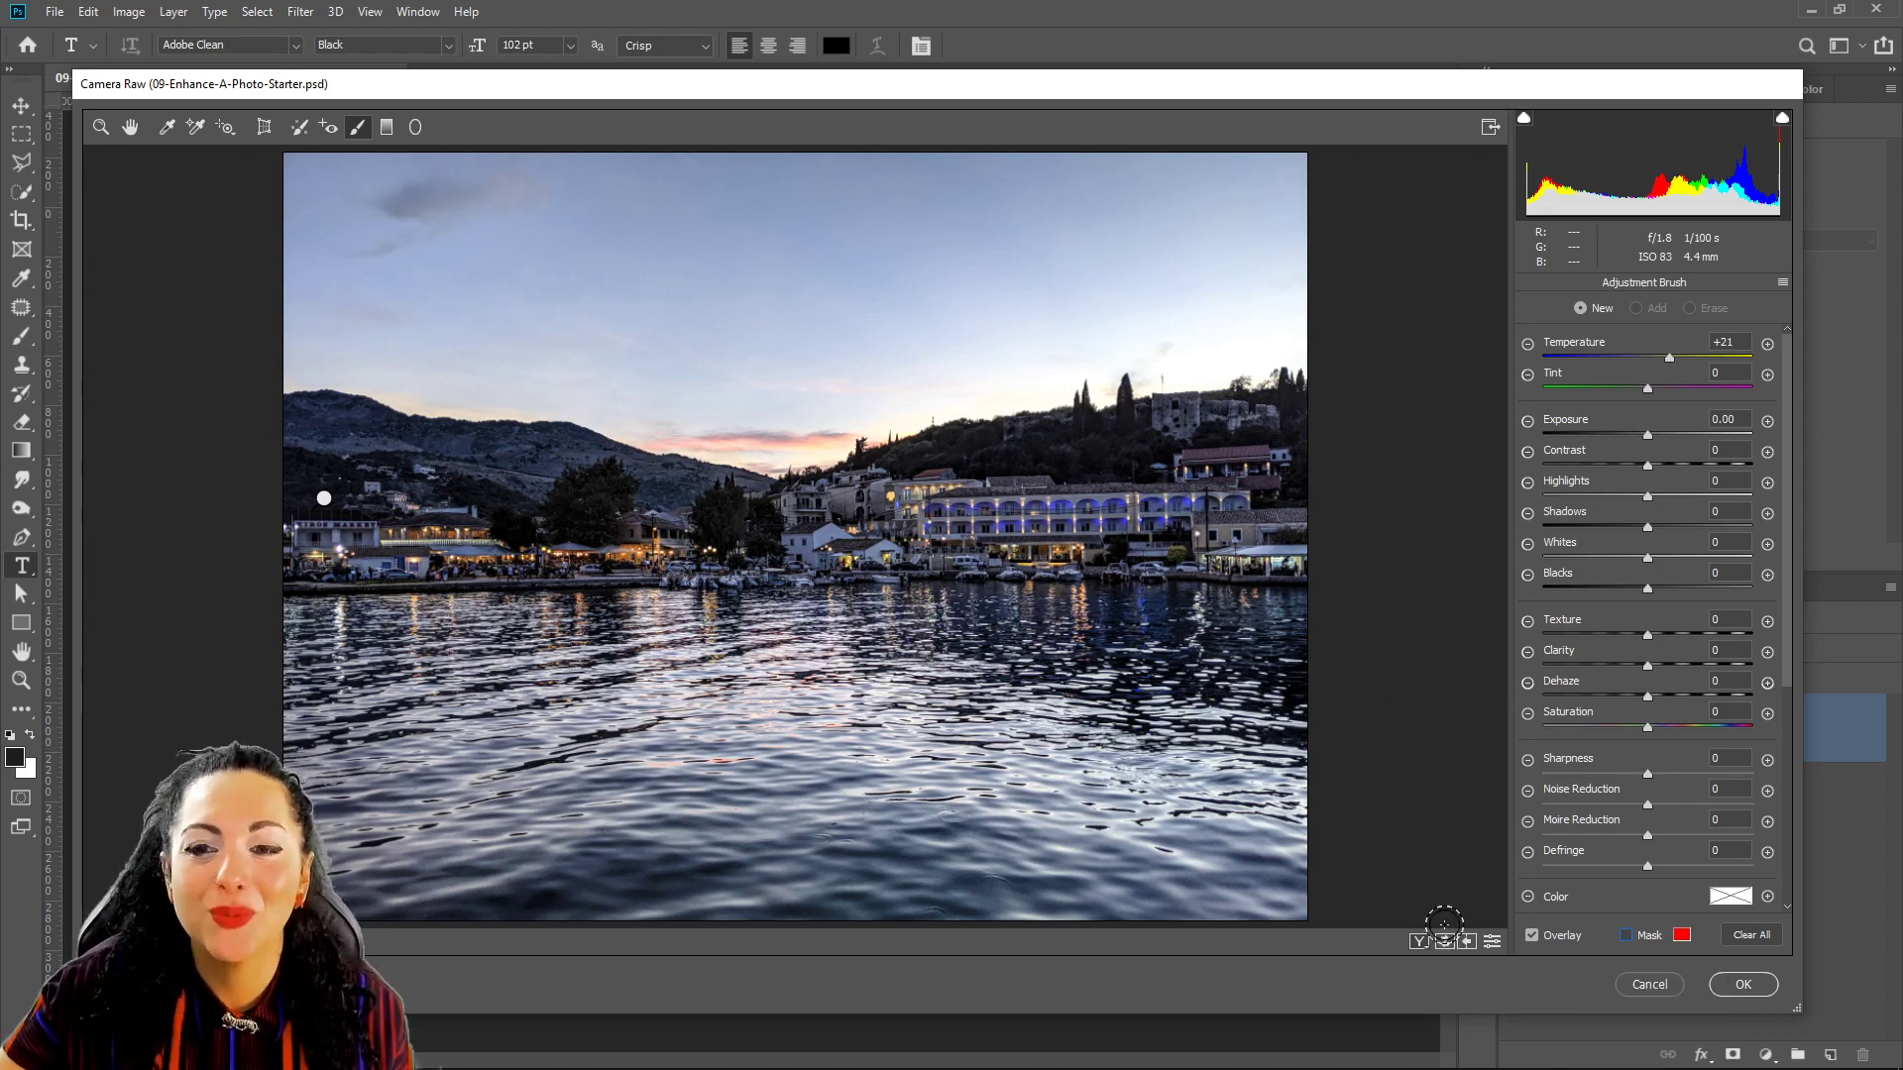
left_click(1443, 945)
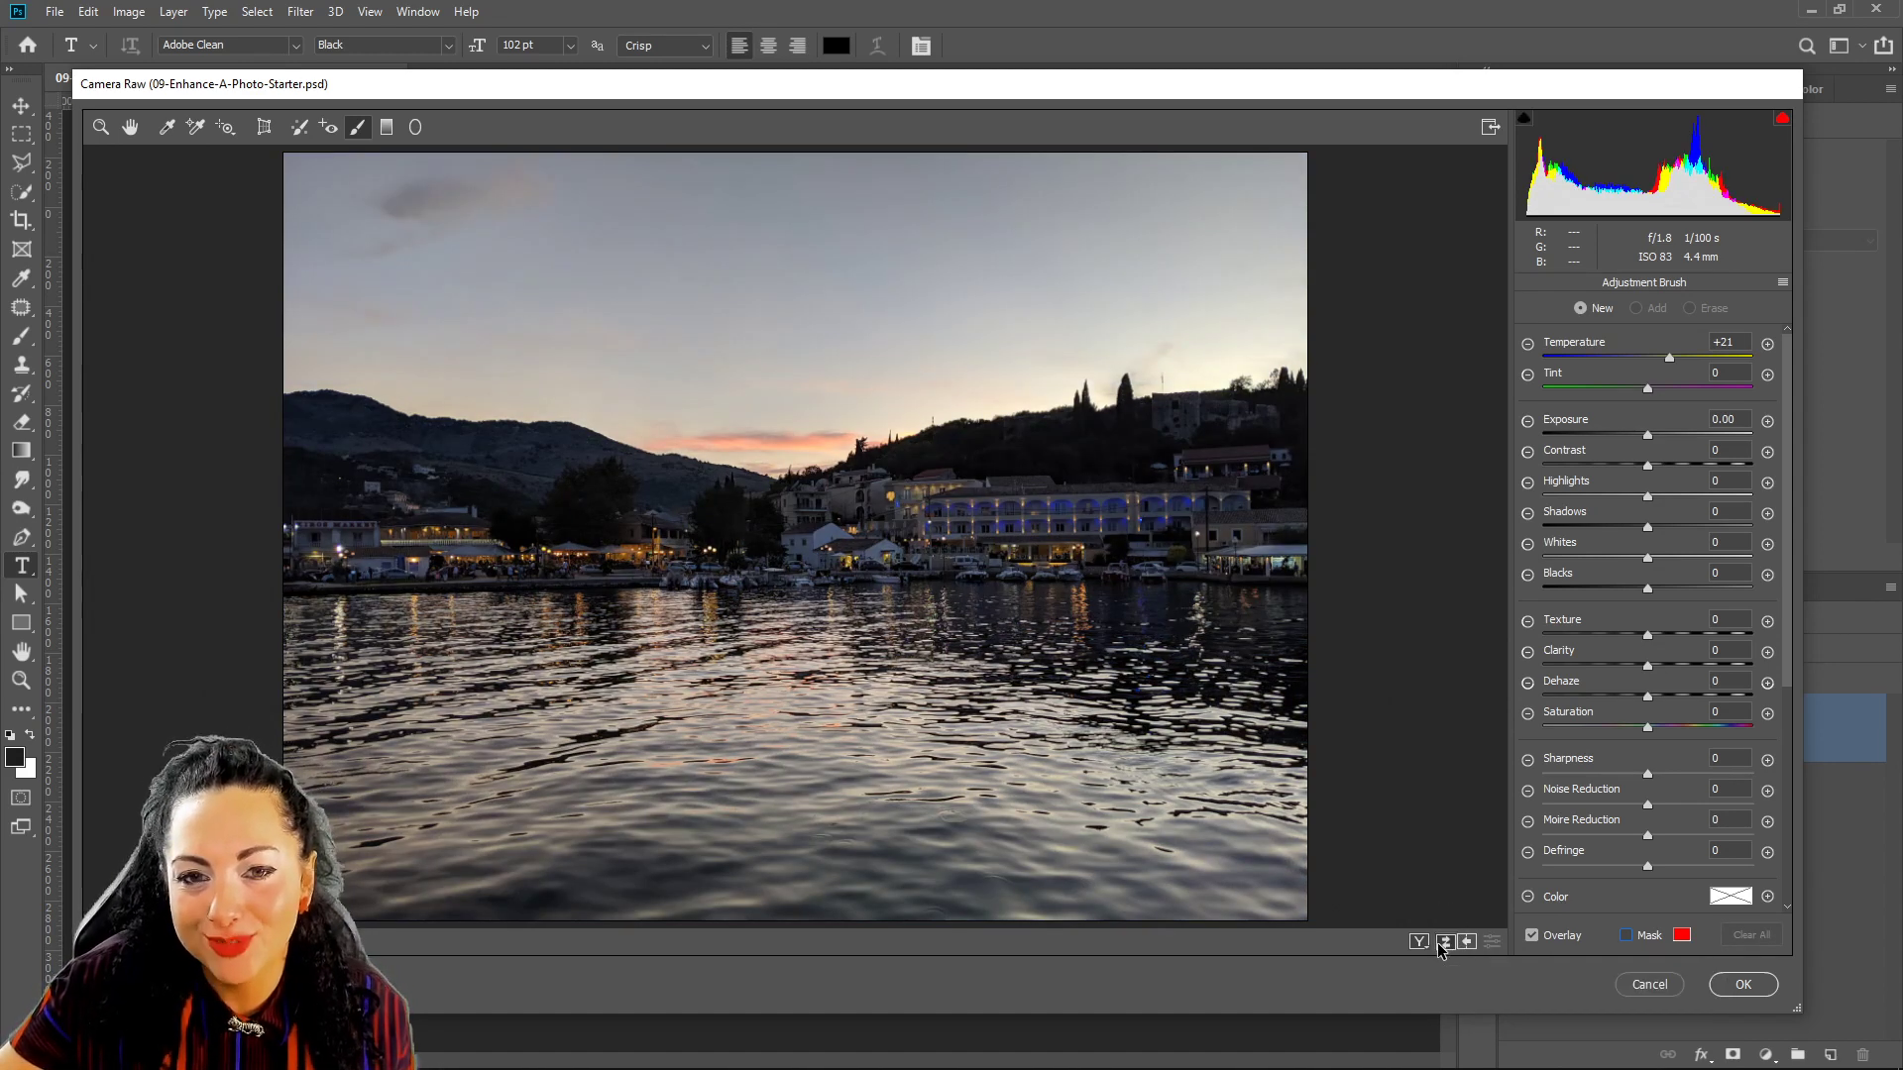
left_click(1443, 947)
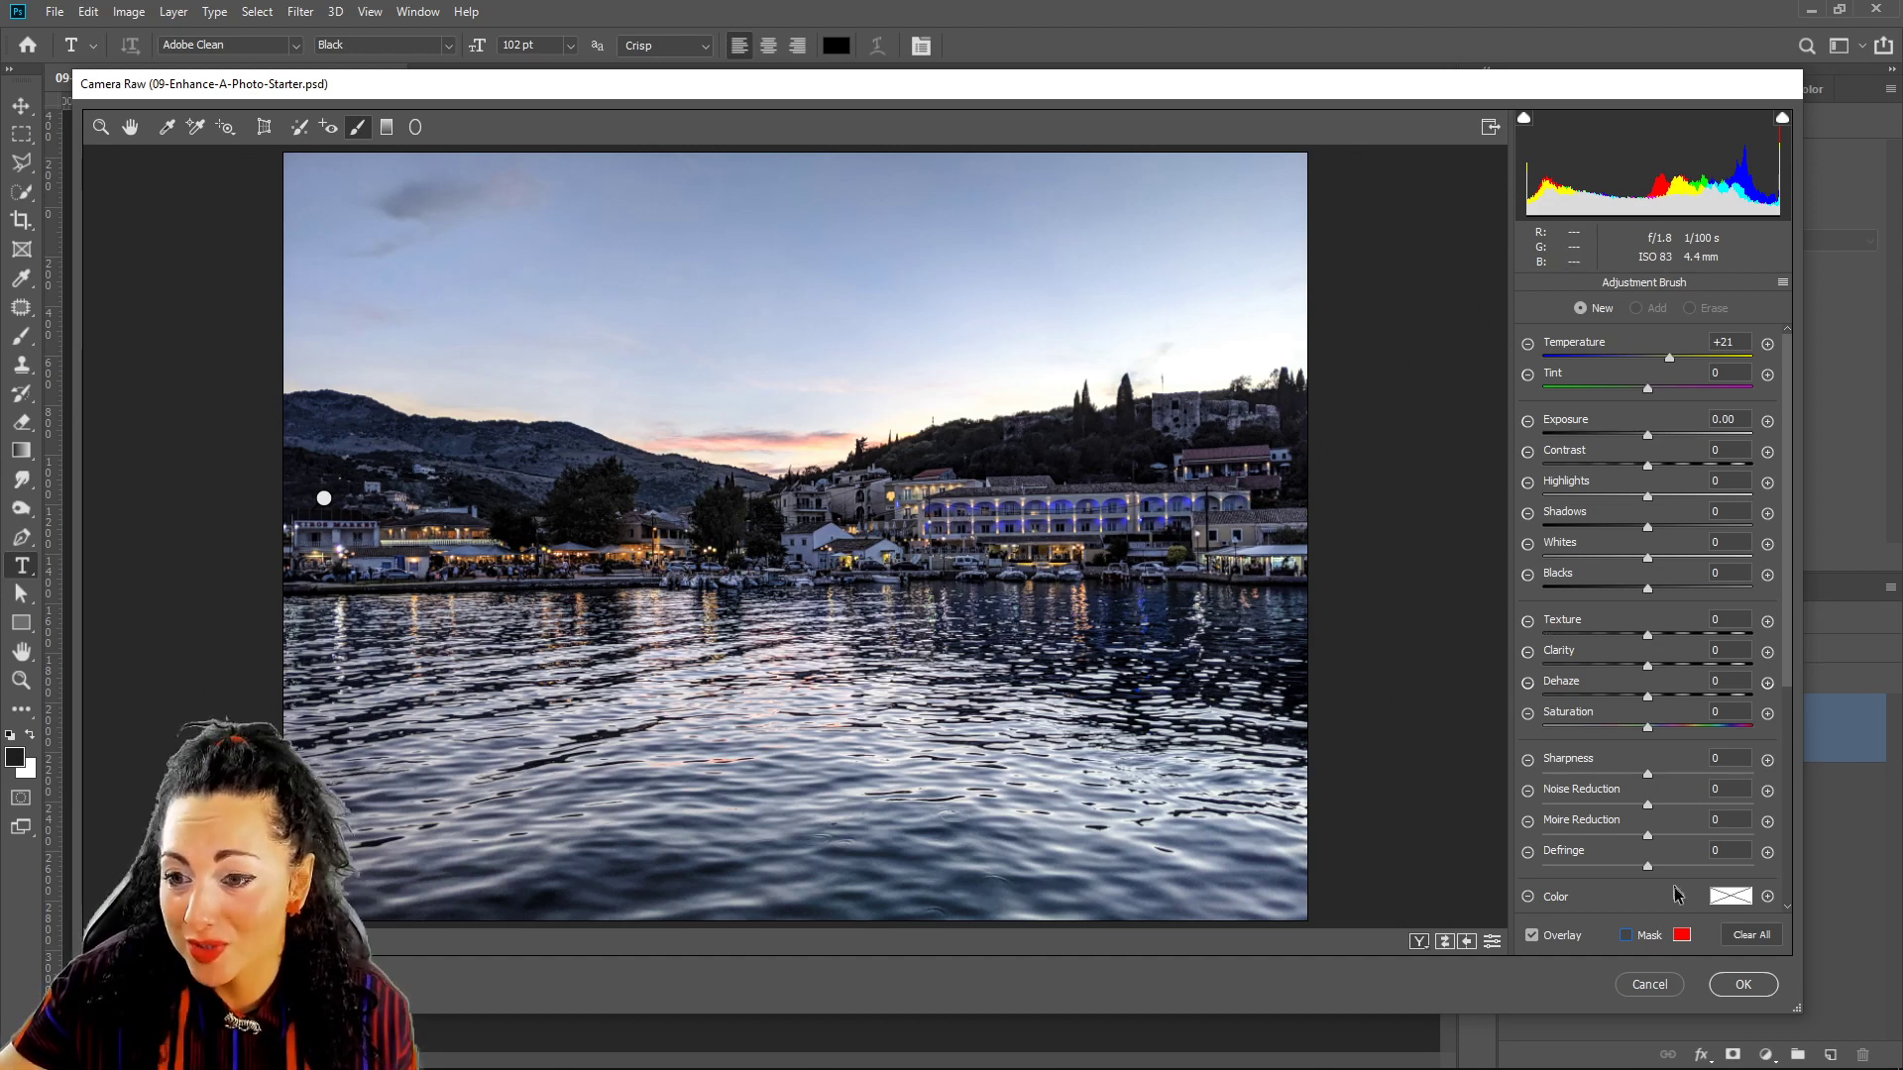
Leave the Adjustment Brush and return to the global Basic adjustments.
scroll(1590, 709, "down", 3)
scroll(1590, 710, "up", 3)
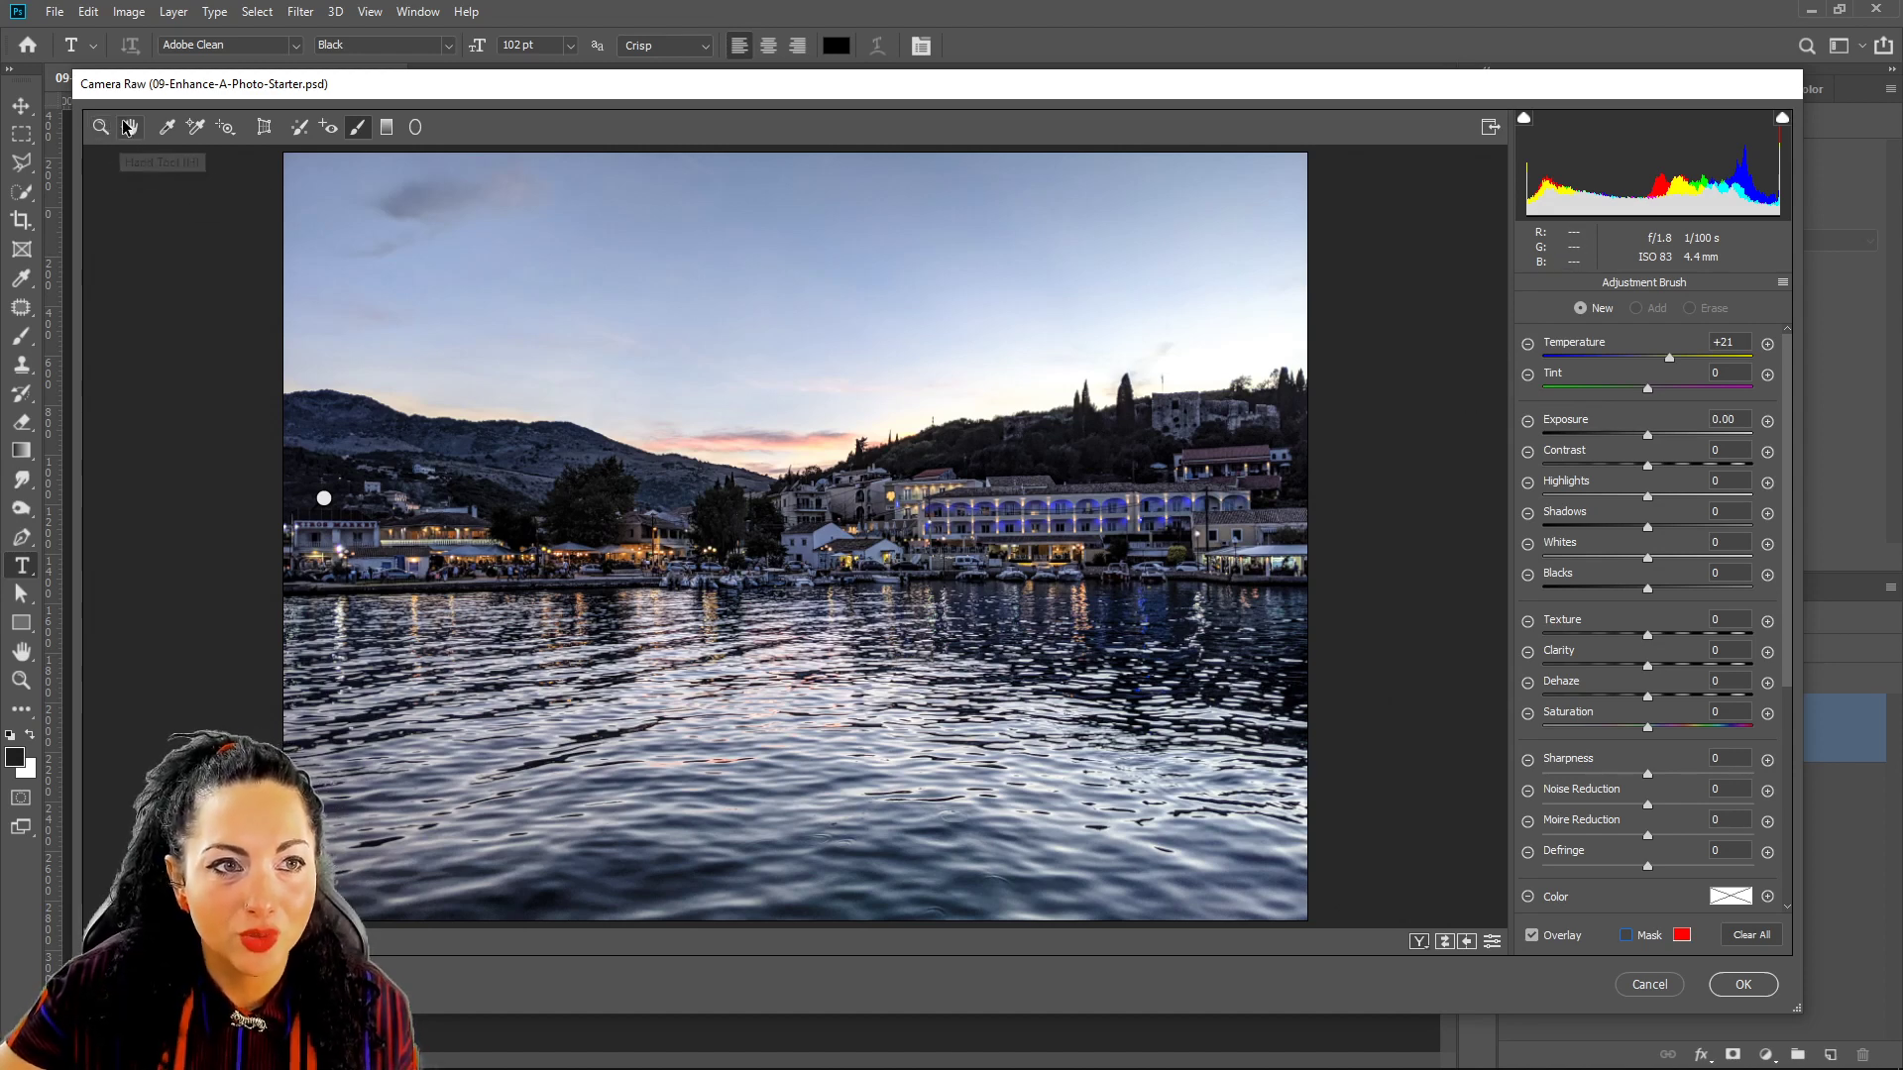
left_click(129, 127)
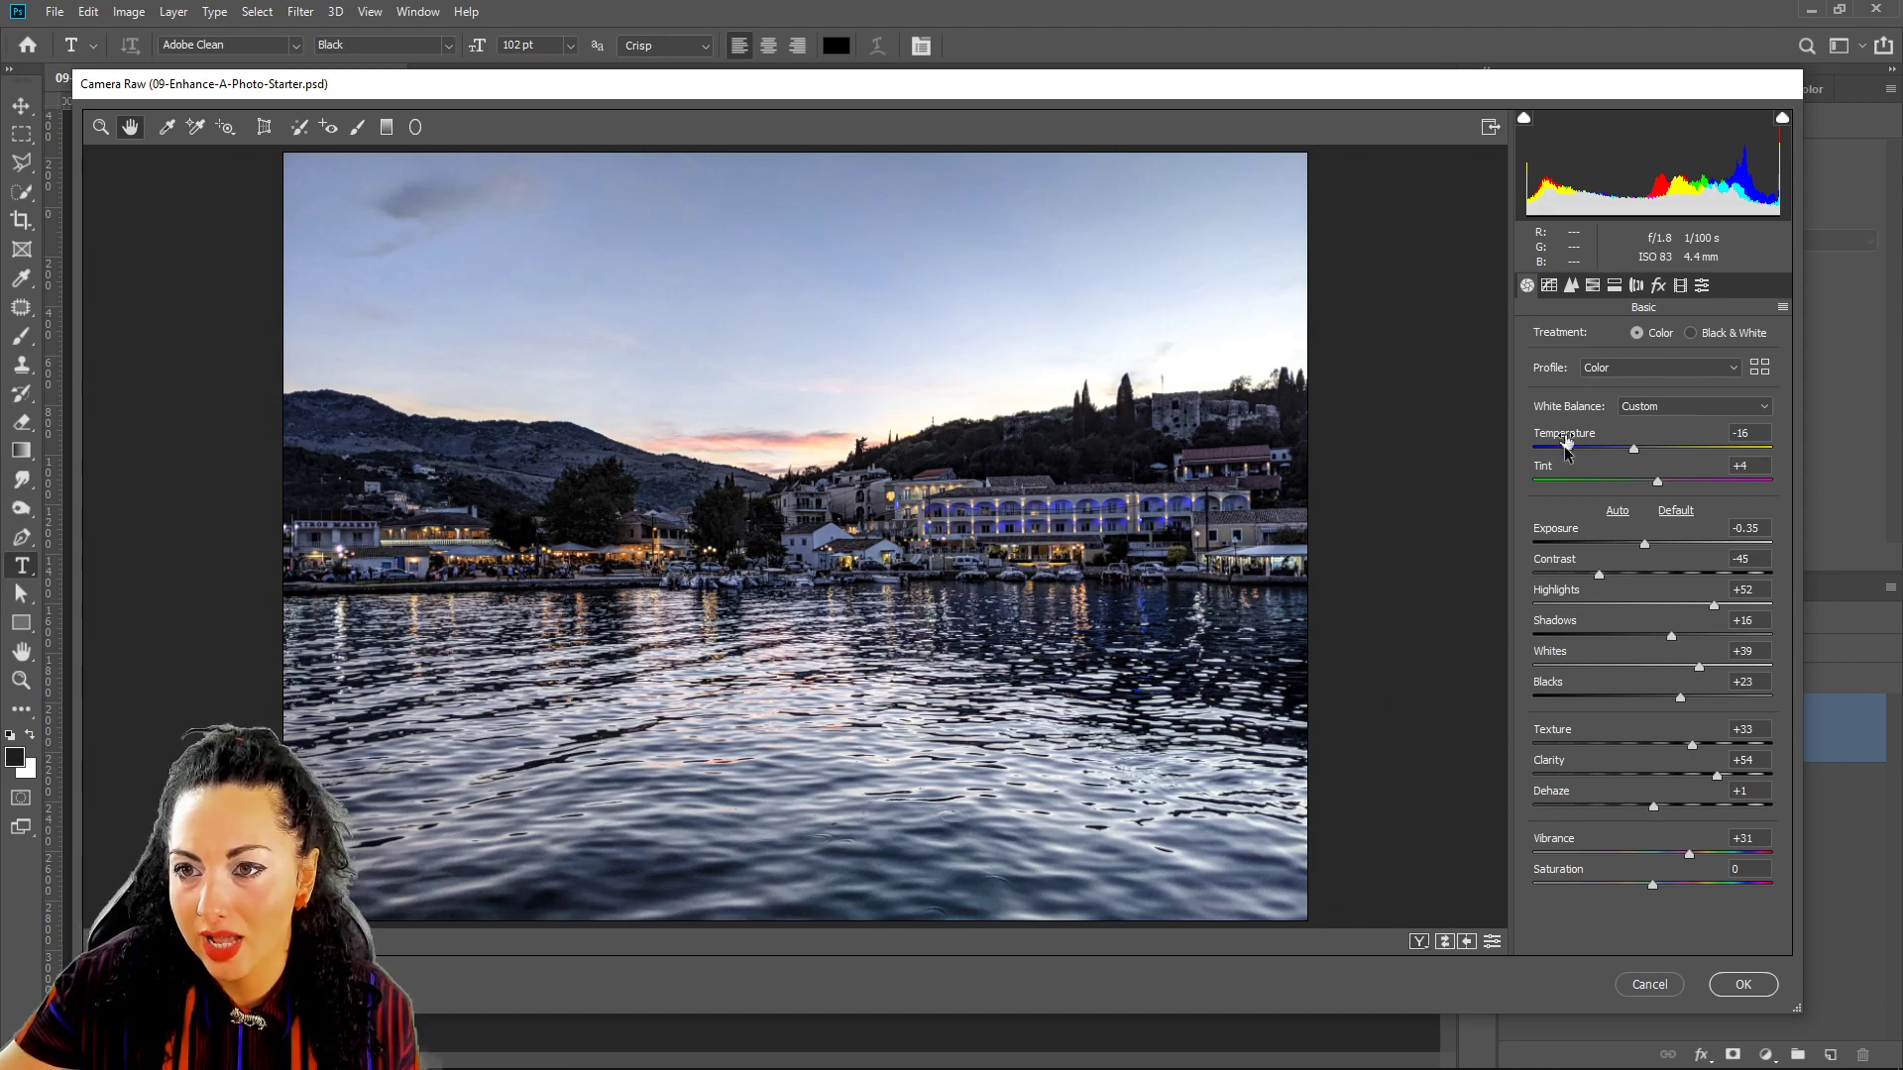
In HSL Adjustments, shift the Blues hue slightly toward purple.
left_click(1591, 287)
left_click(1537, 342)
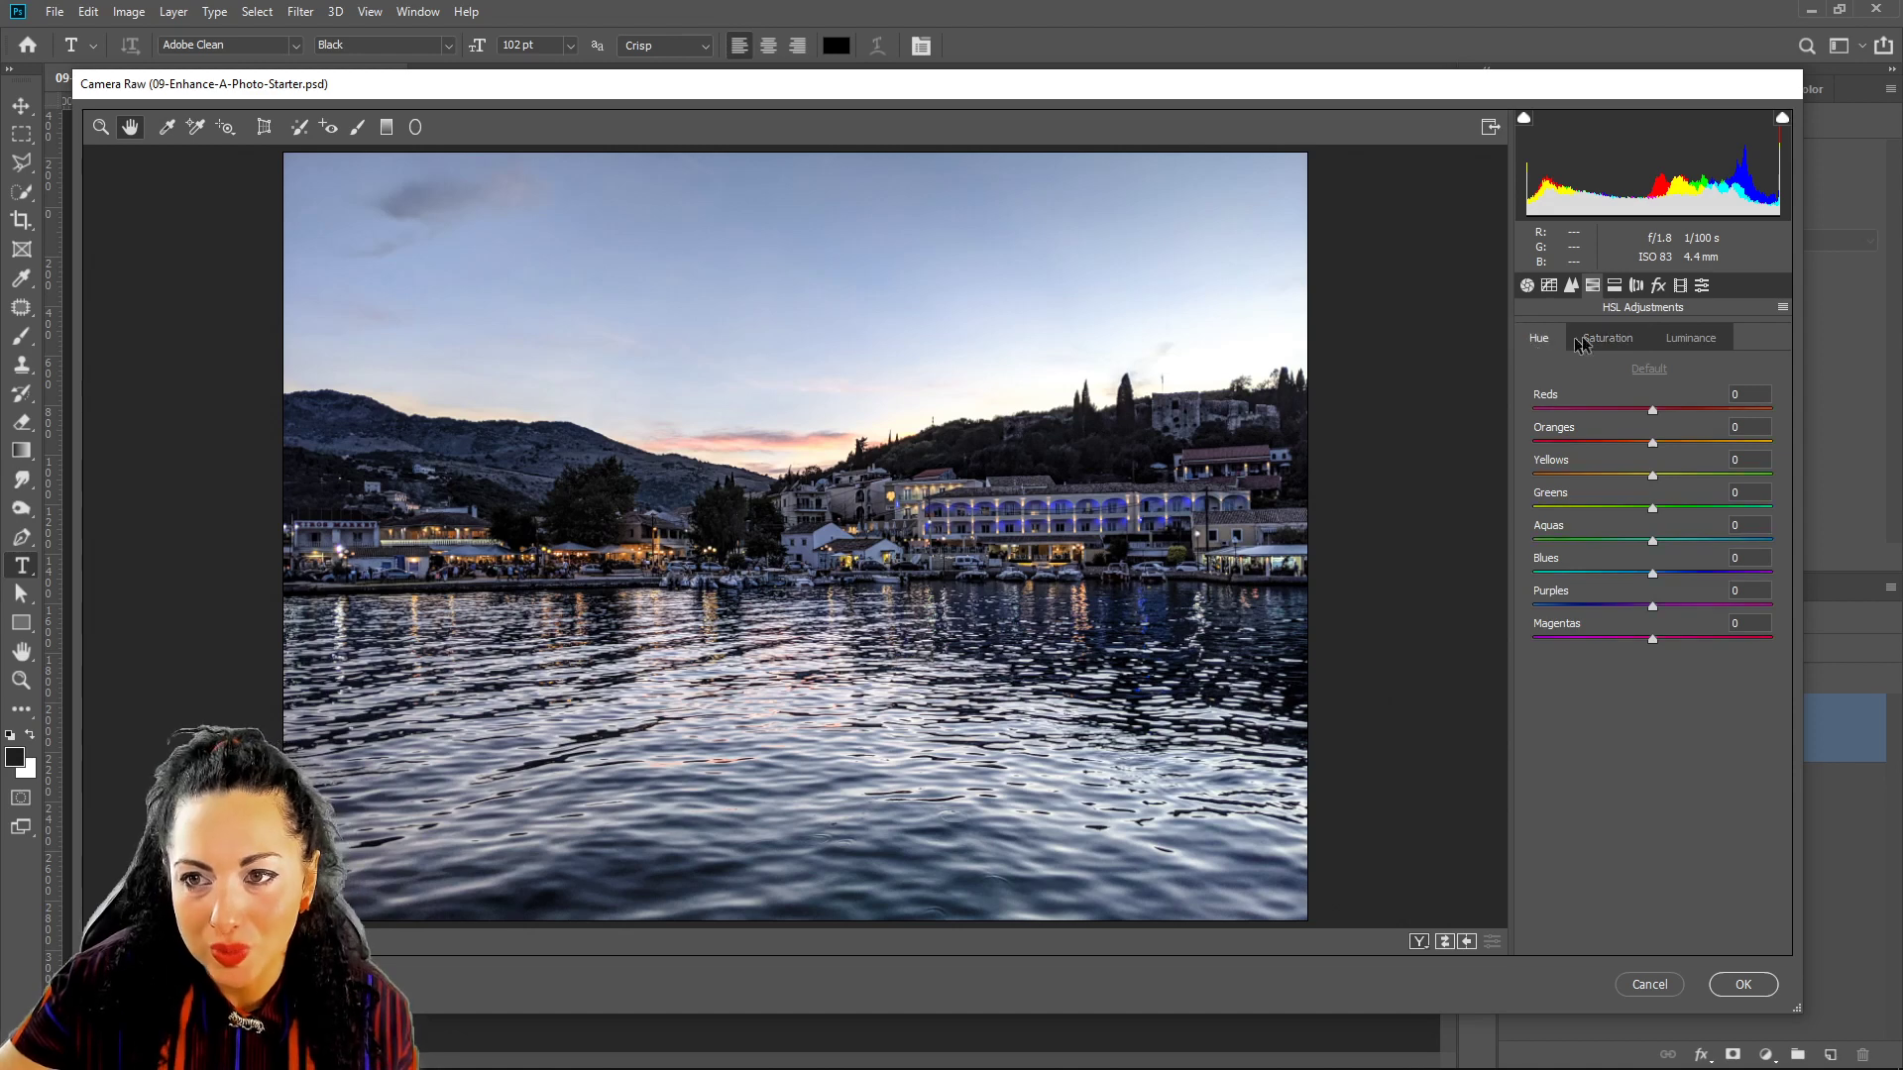
left_click(1608, 334)
left_click(1661, 339)
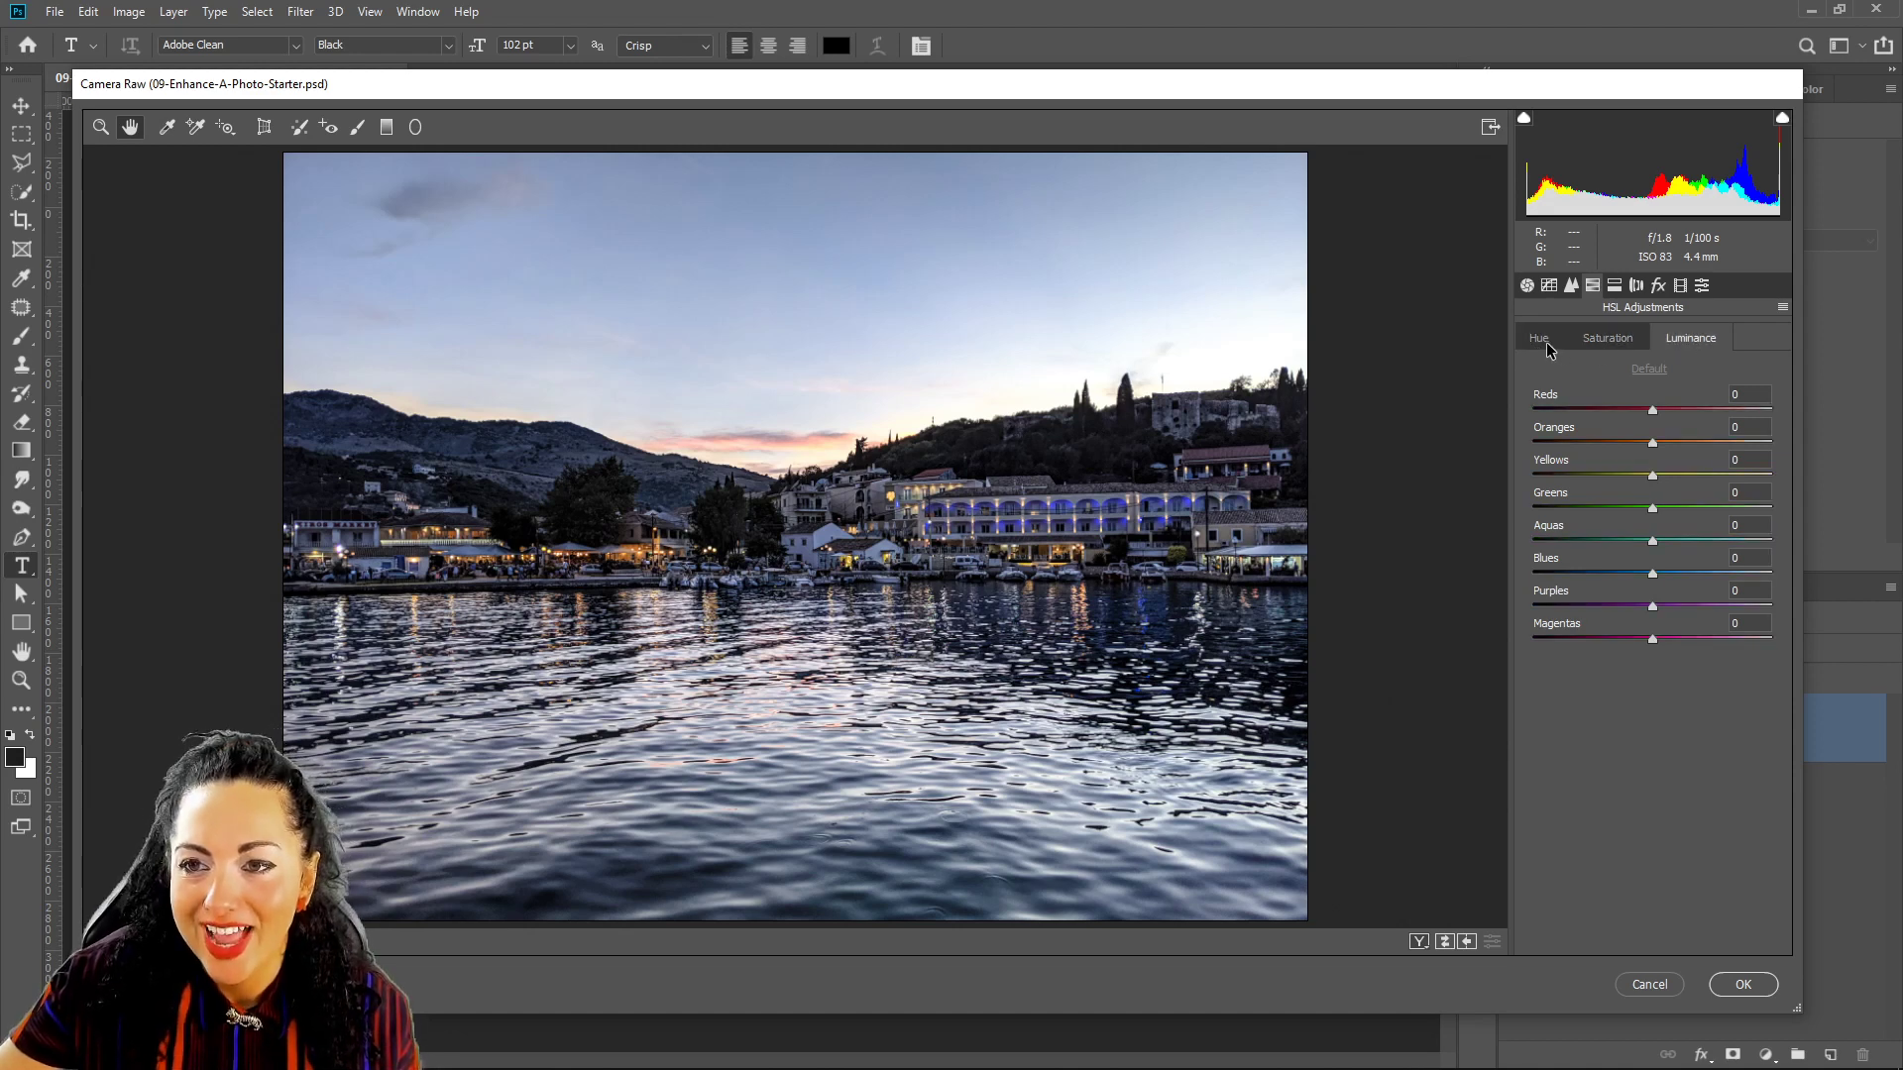
left_click(1543, 338)
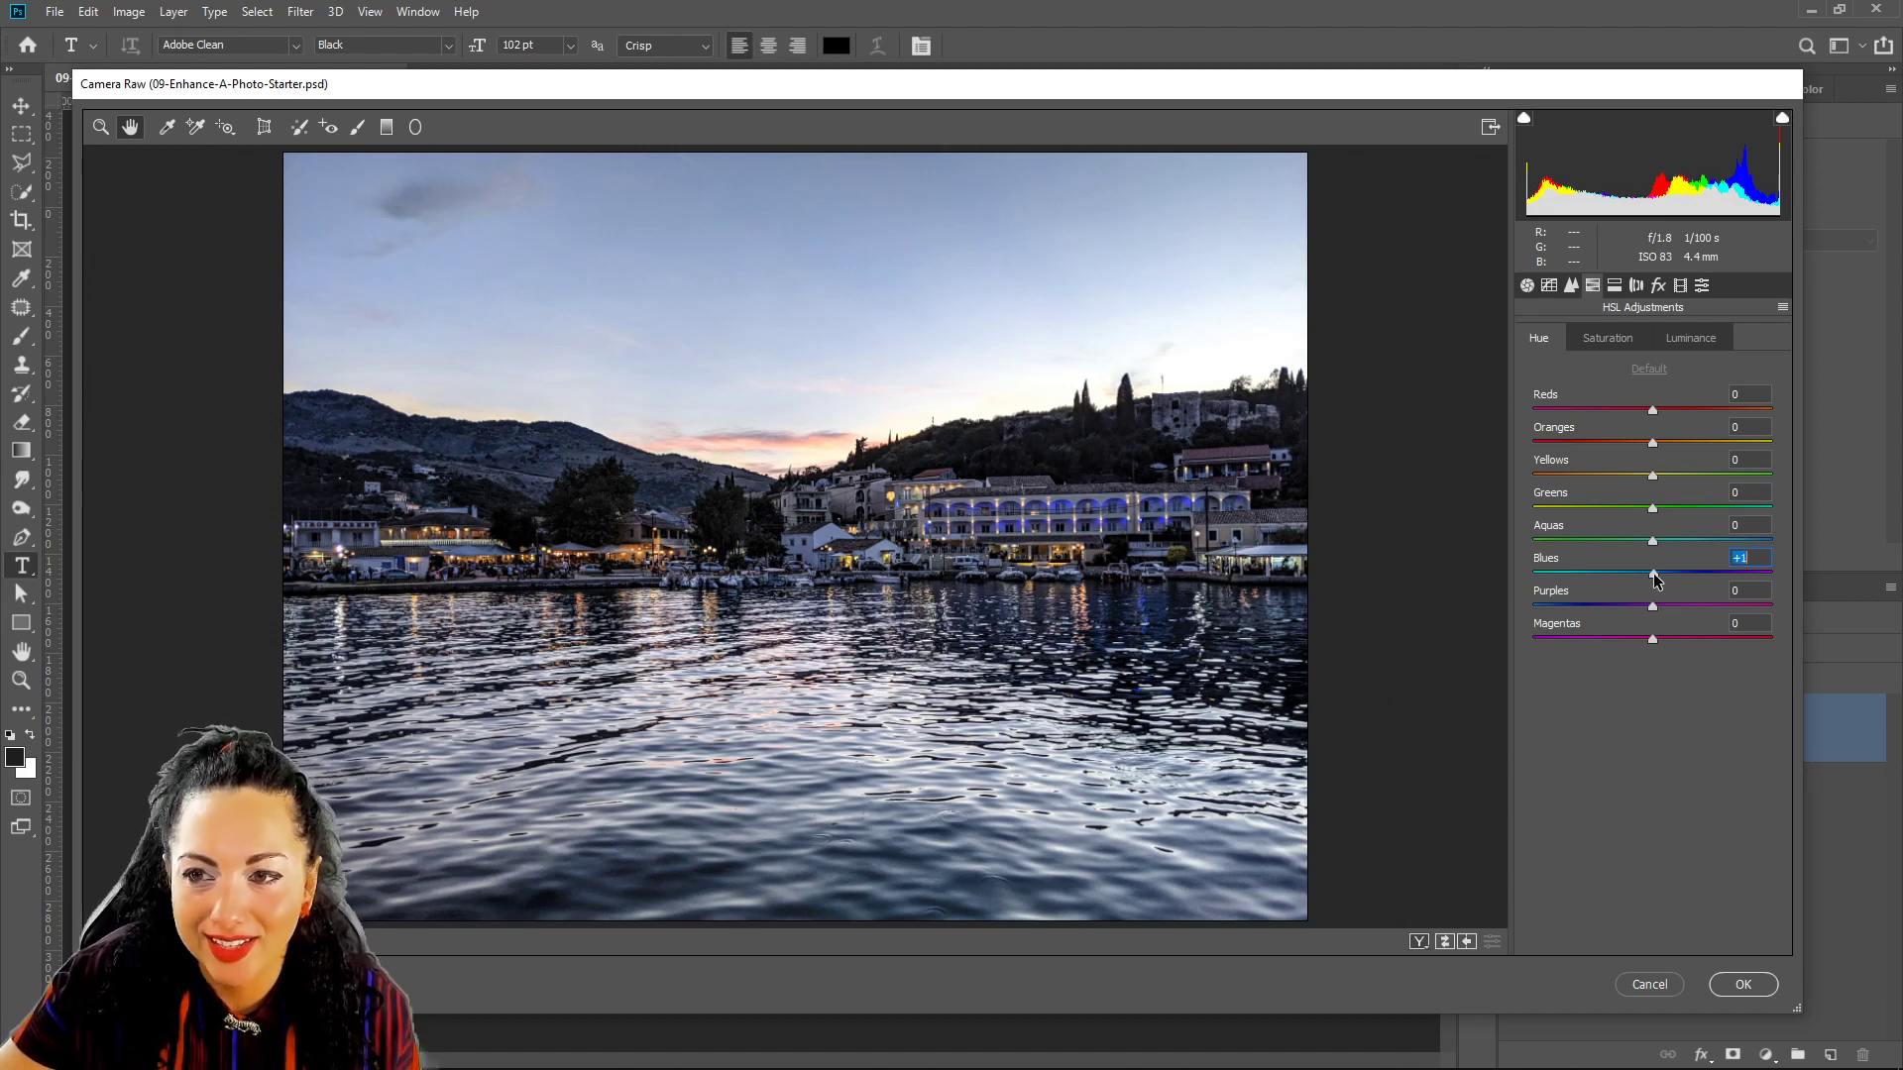
left_click_drag(1653, 575, 1673, 575)
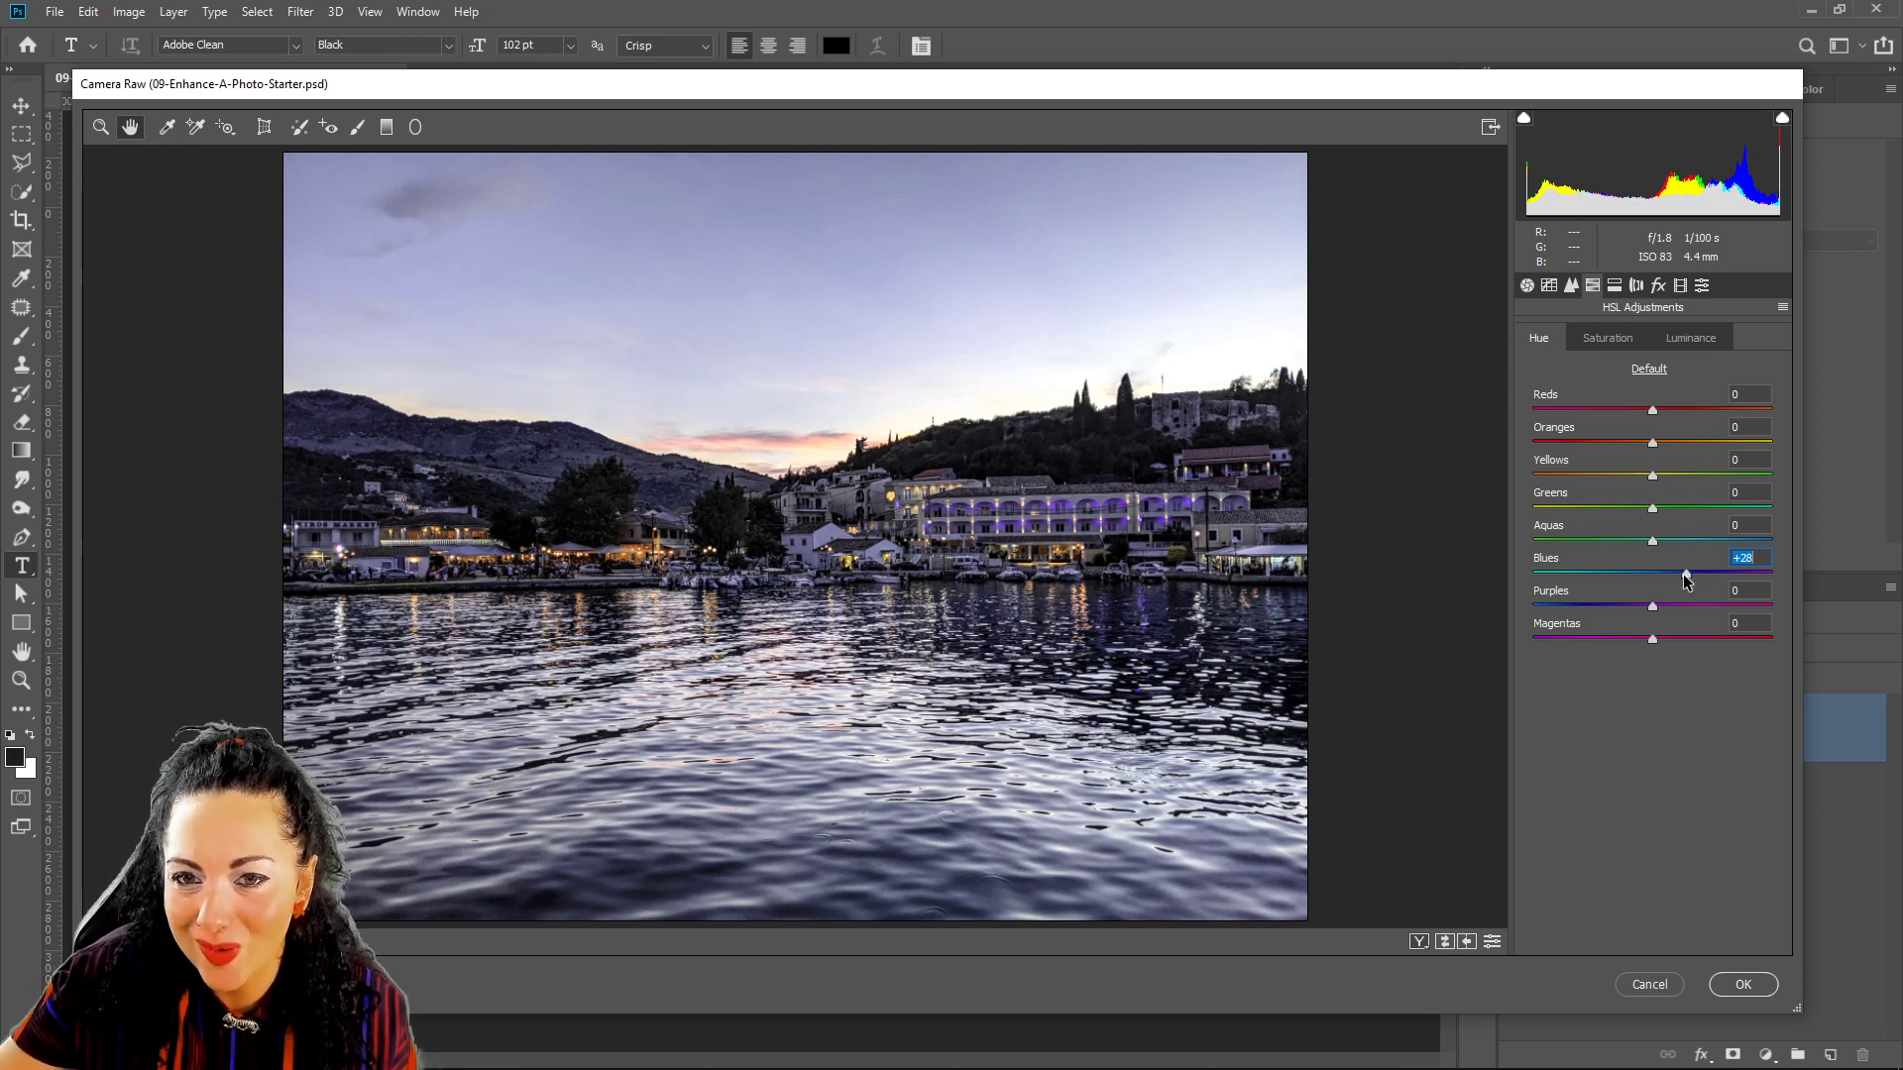
mouse_move(1685, 578)
left_mouse_down()
mouse_move(1655, 578)
mouse_move(1673, 579)
left_mouse_up()
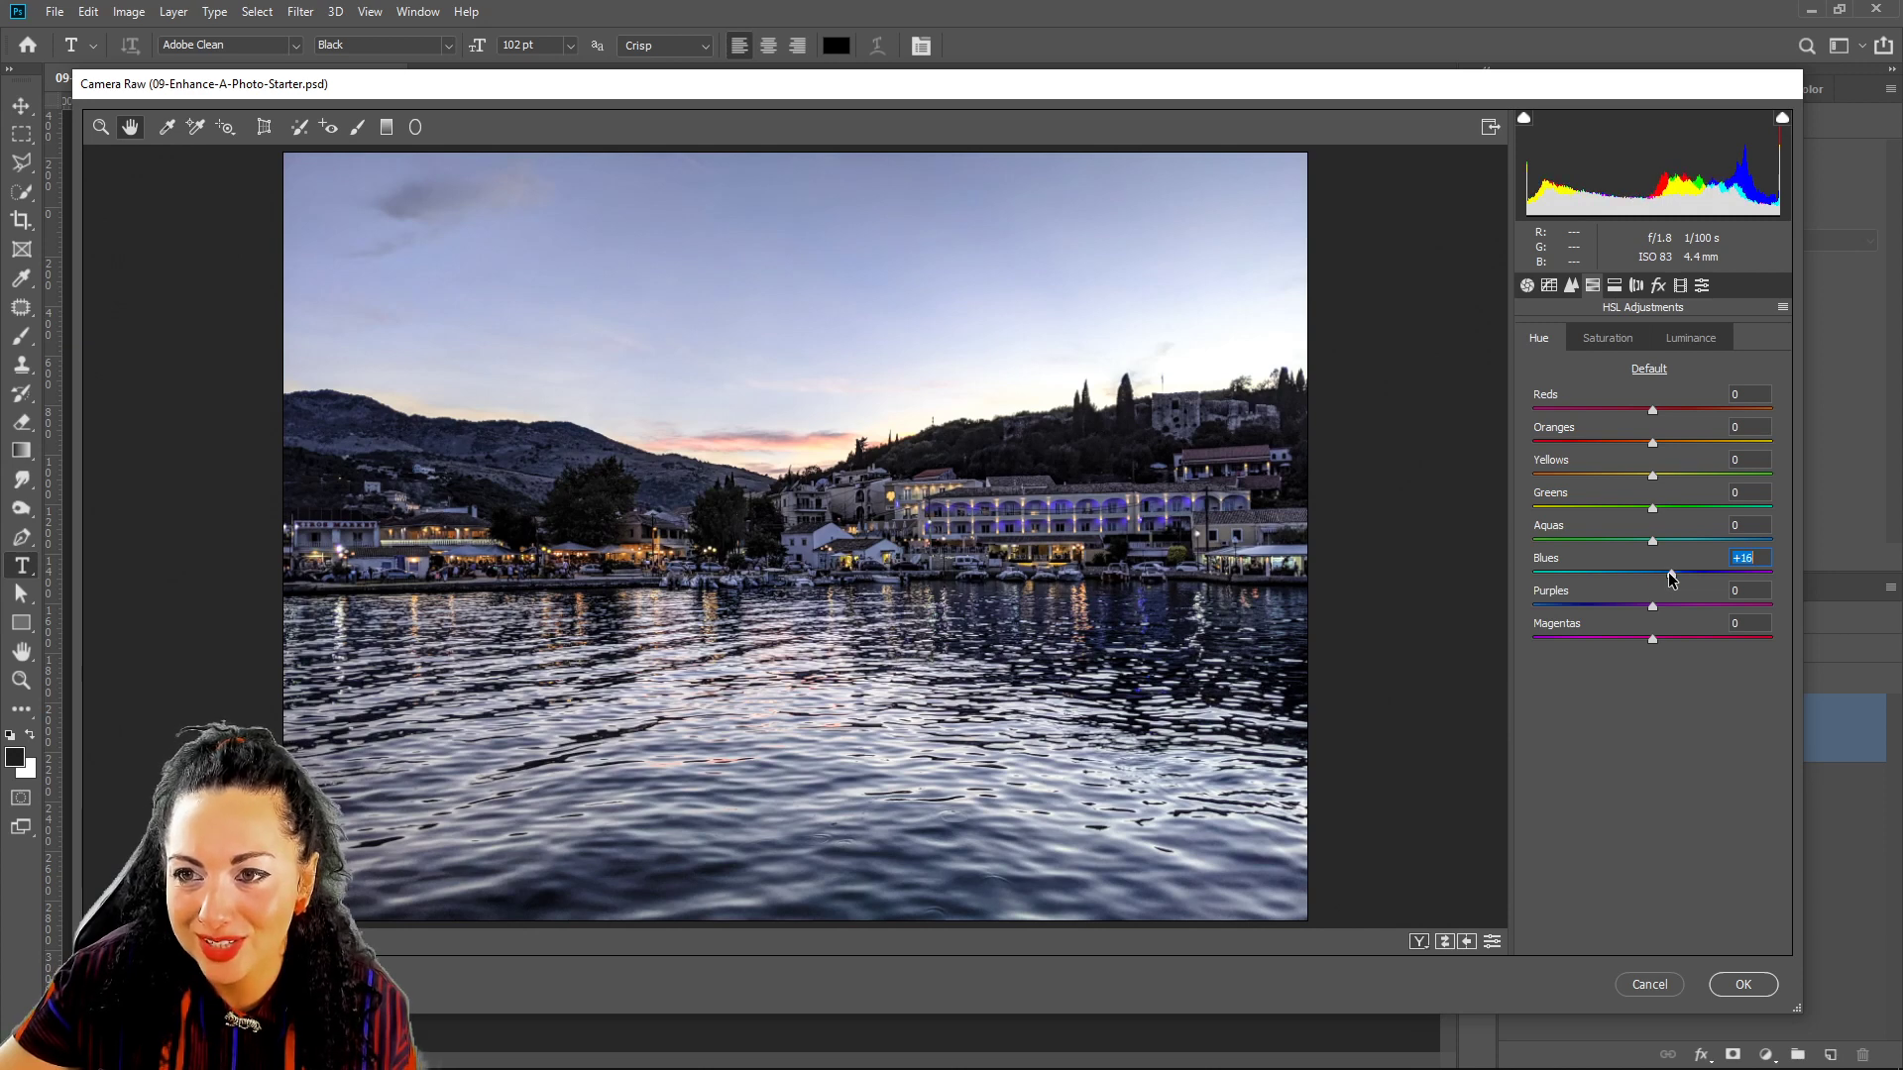
Lower the Blues saturation and set Yellows luminance to +28.
left_click(1599, 340)
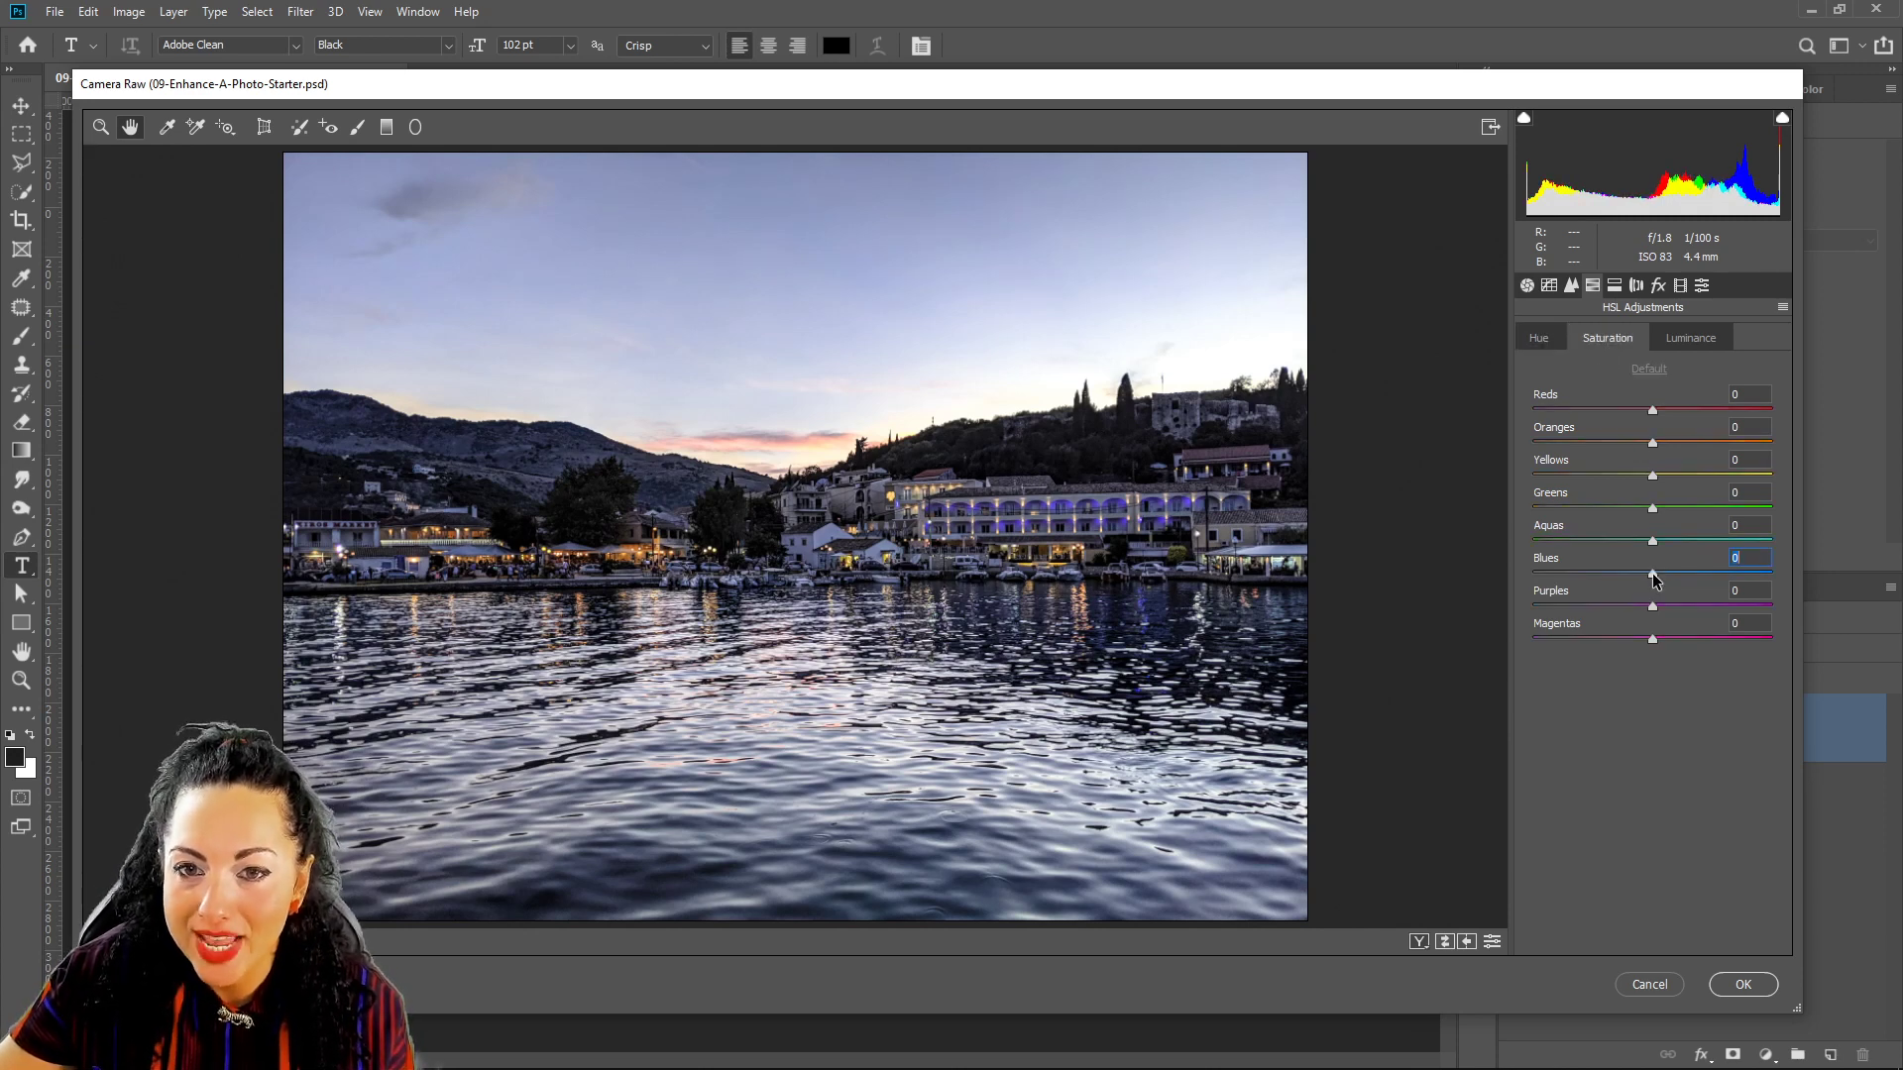
mouse_move(1665, 578)
left_mouse_down()
mouse_move(1709, 553)
mouse_move(1634, 577)
left_mouse_up()
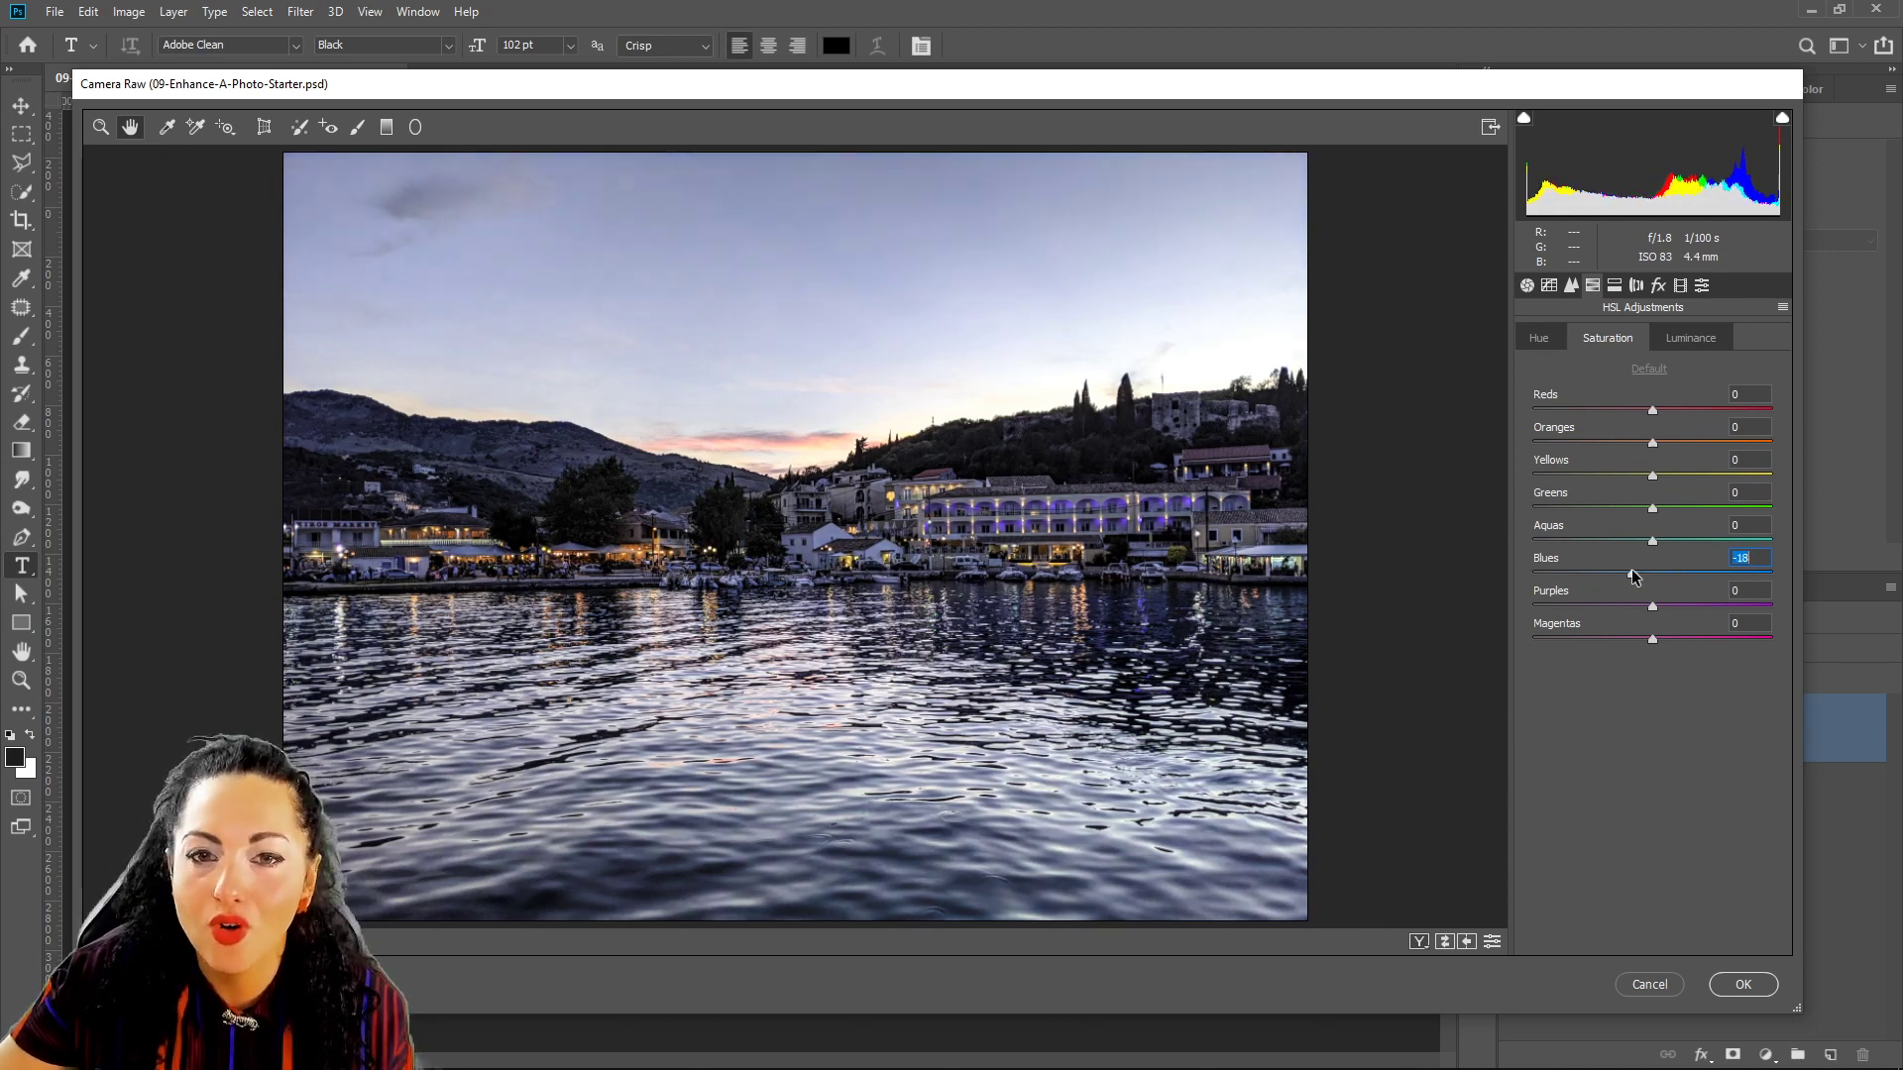
left_click(1677, 347)
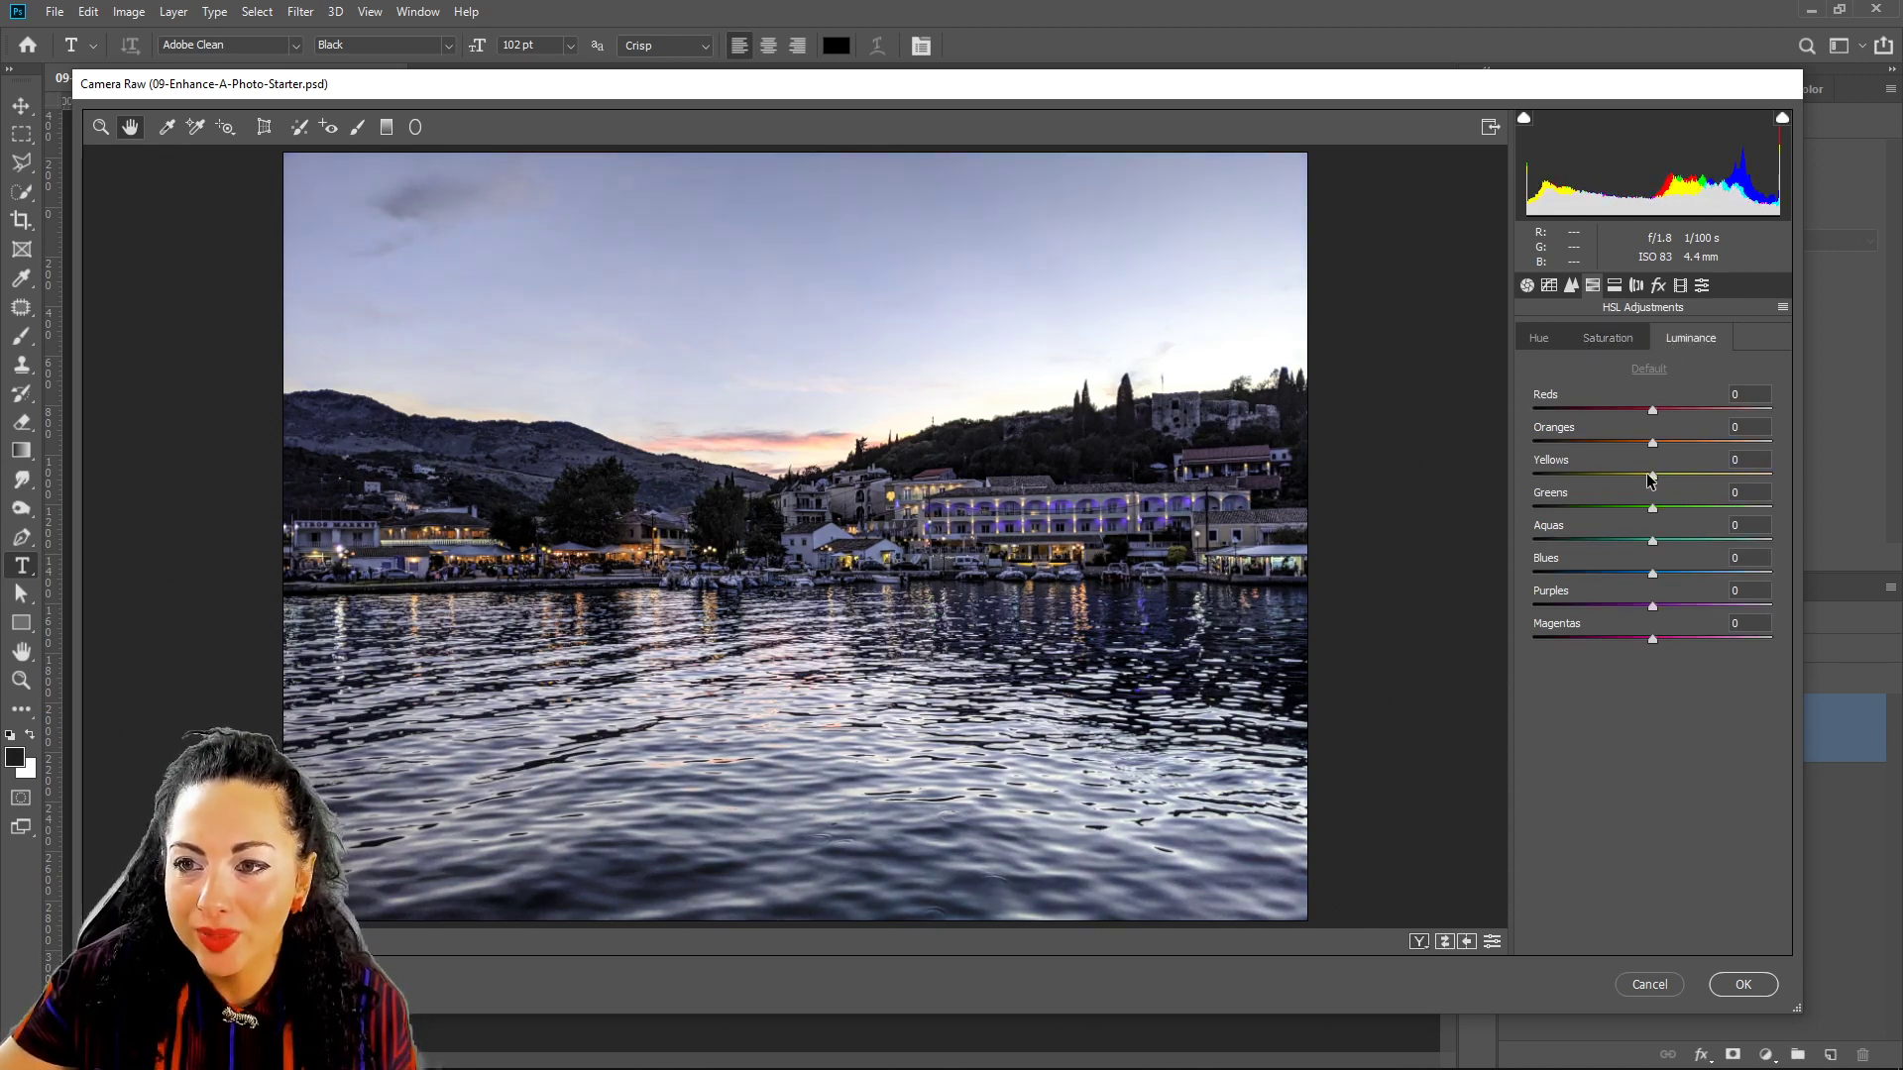
left_click_drag(1654, 480, 1679, 478)
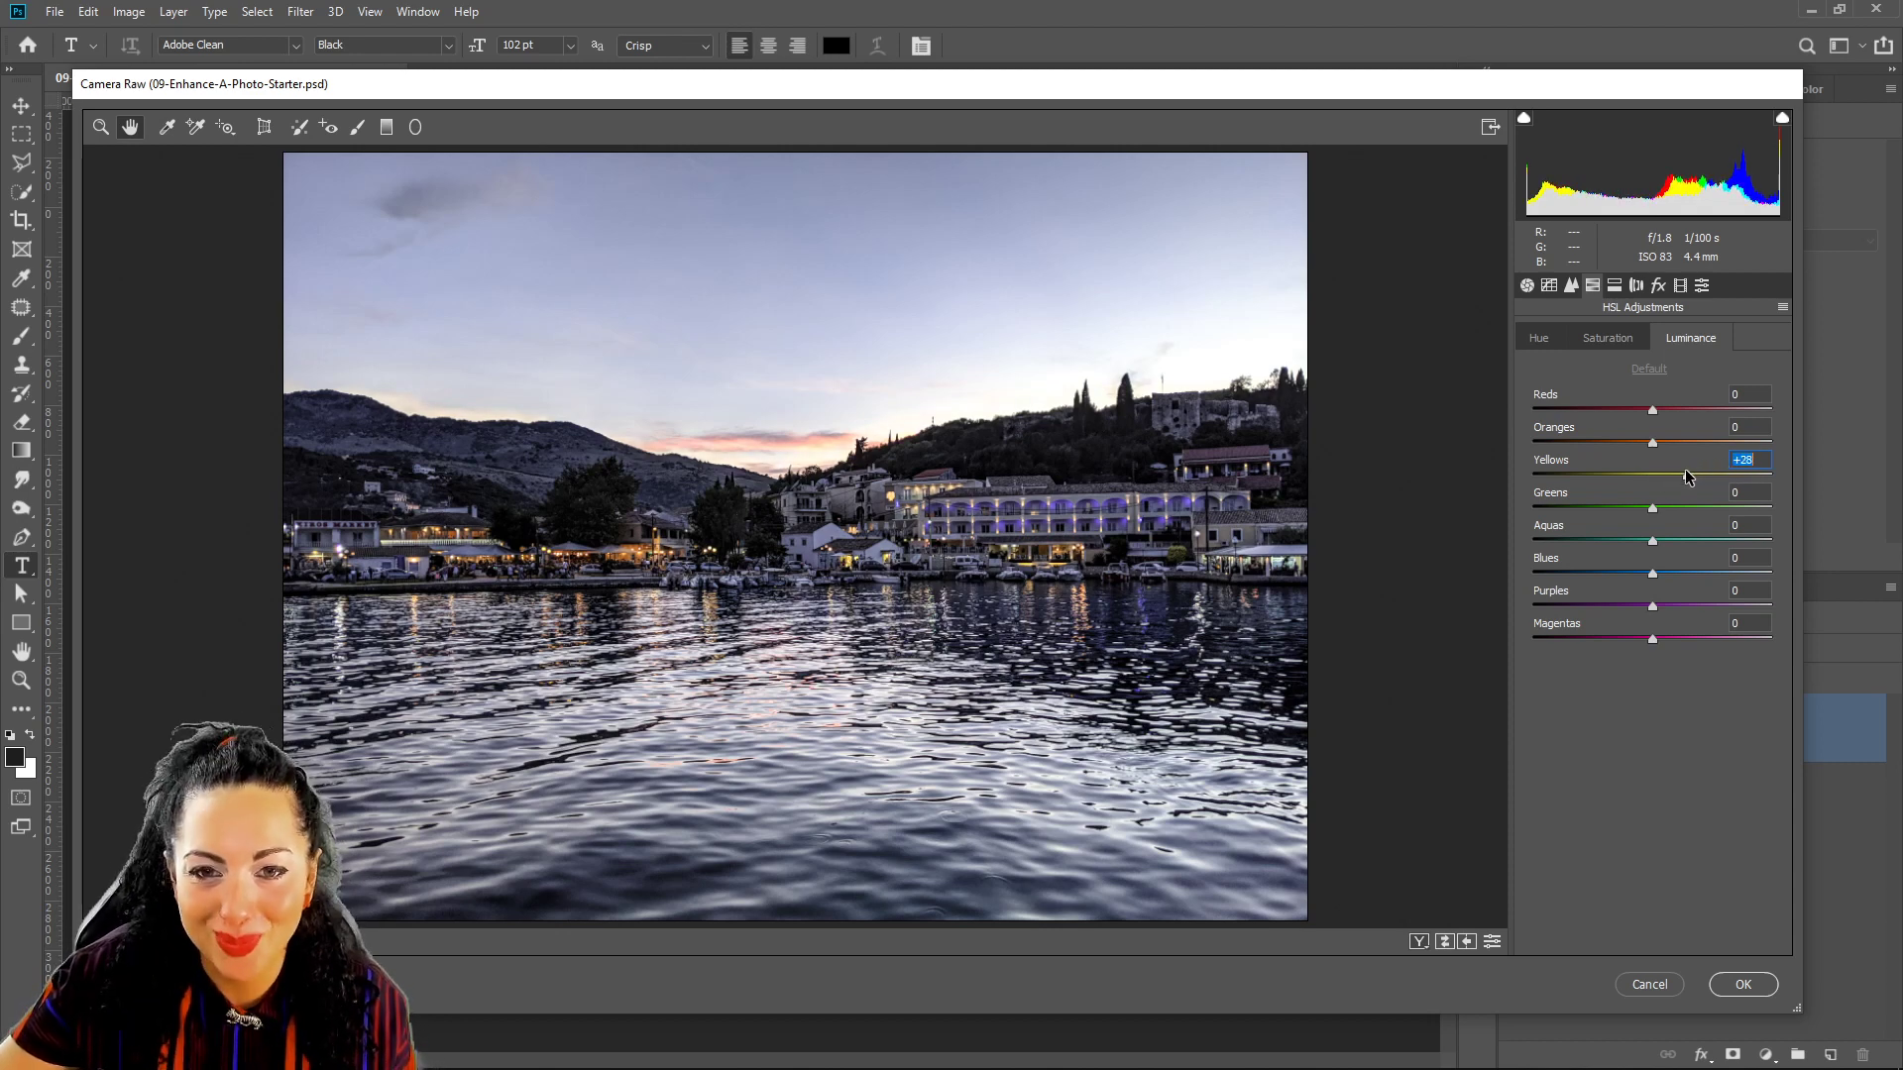
left_click_drag(1689, 477, 1643, 485)
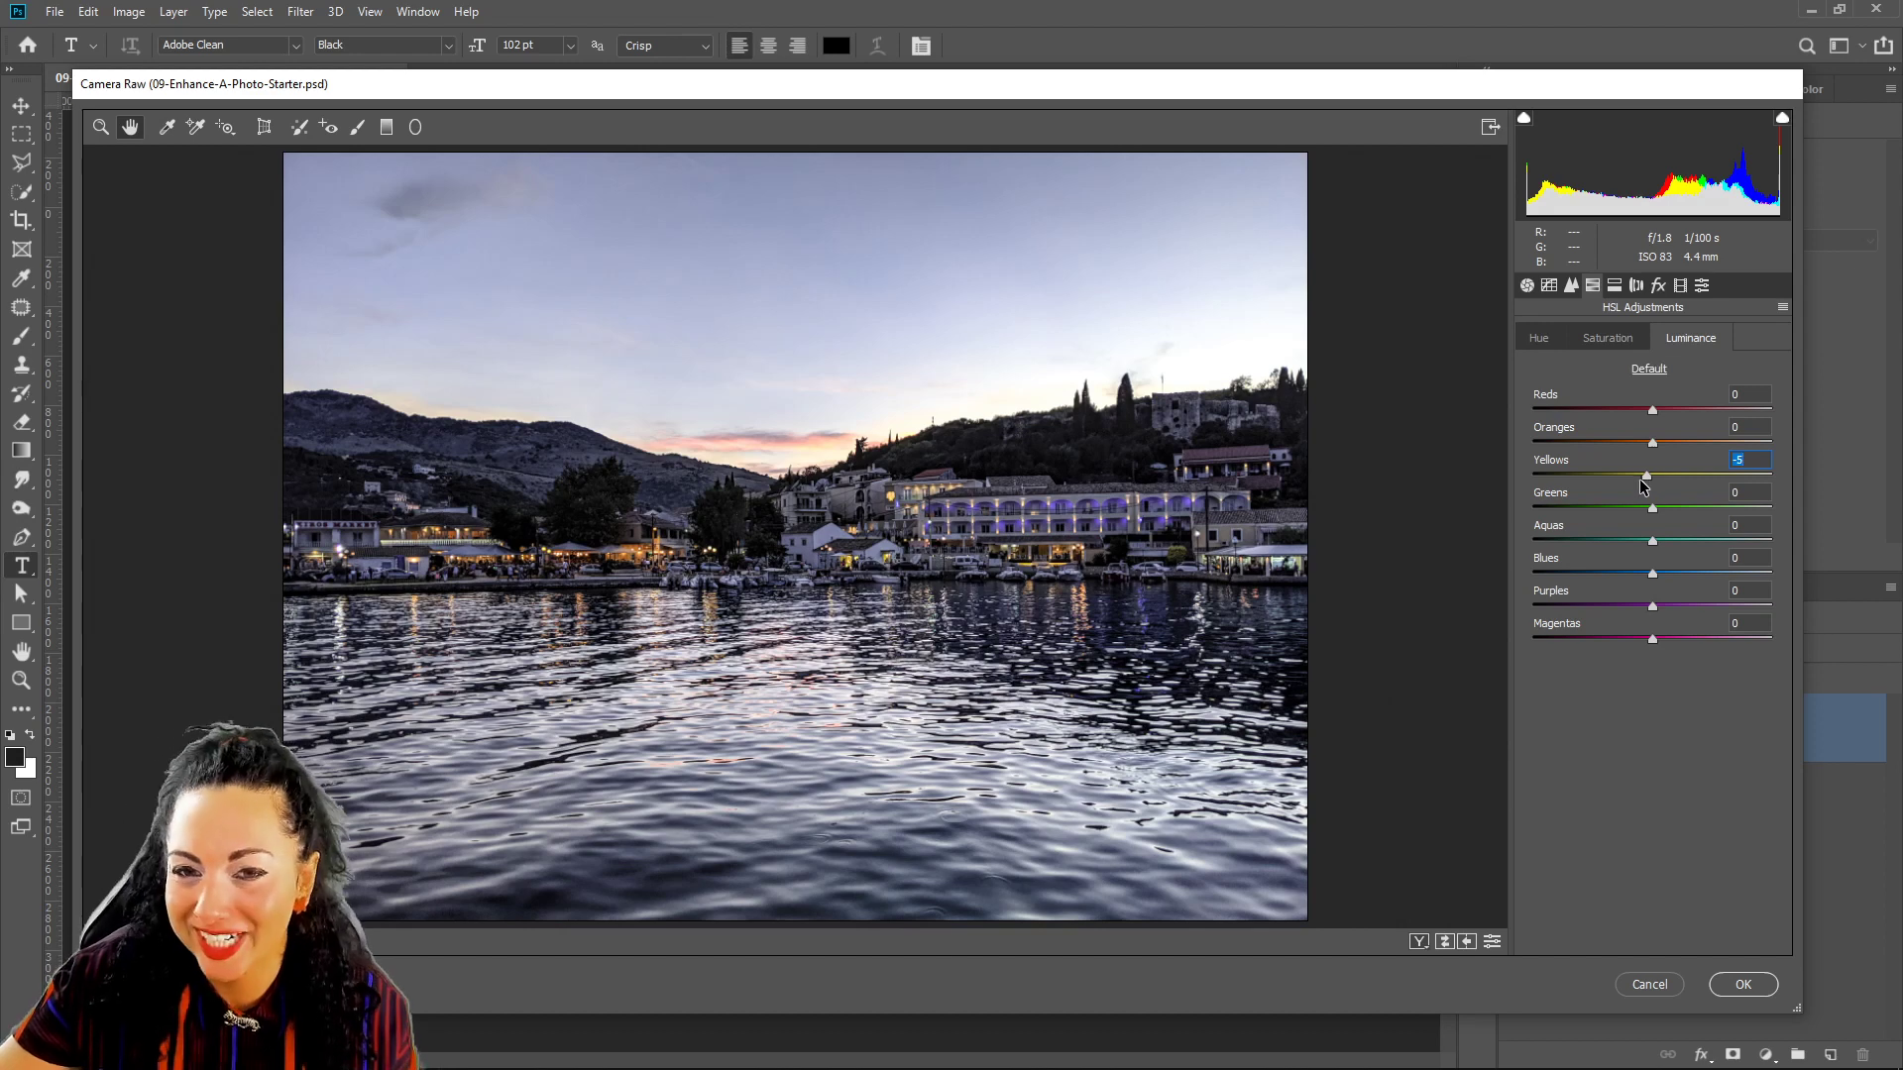
Switch Camera Raw to the Detail panel, showing Sharpening Amount 40 and Noise Reduction 0, and open the zoom menu.
left_click(1657, 287)
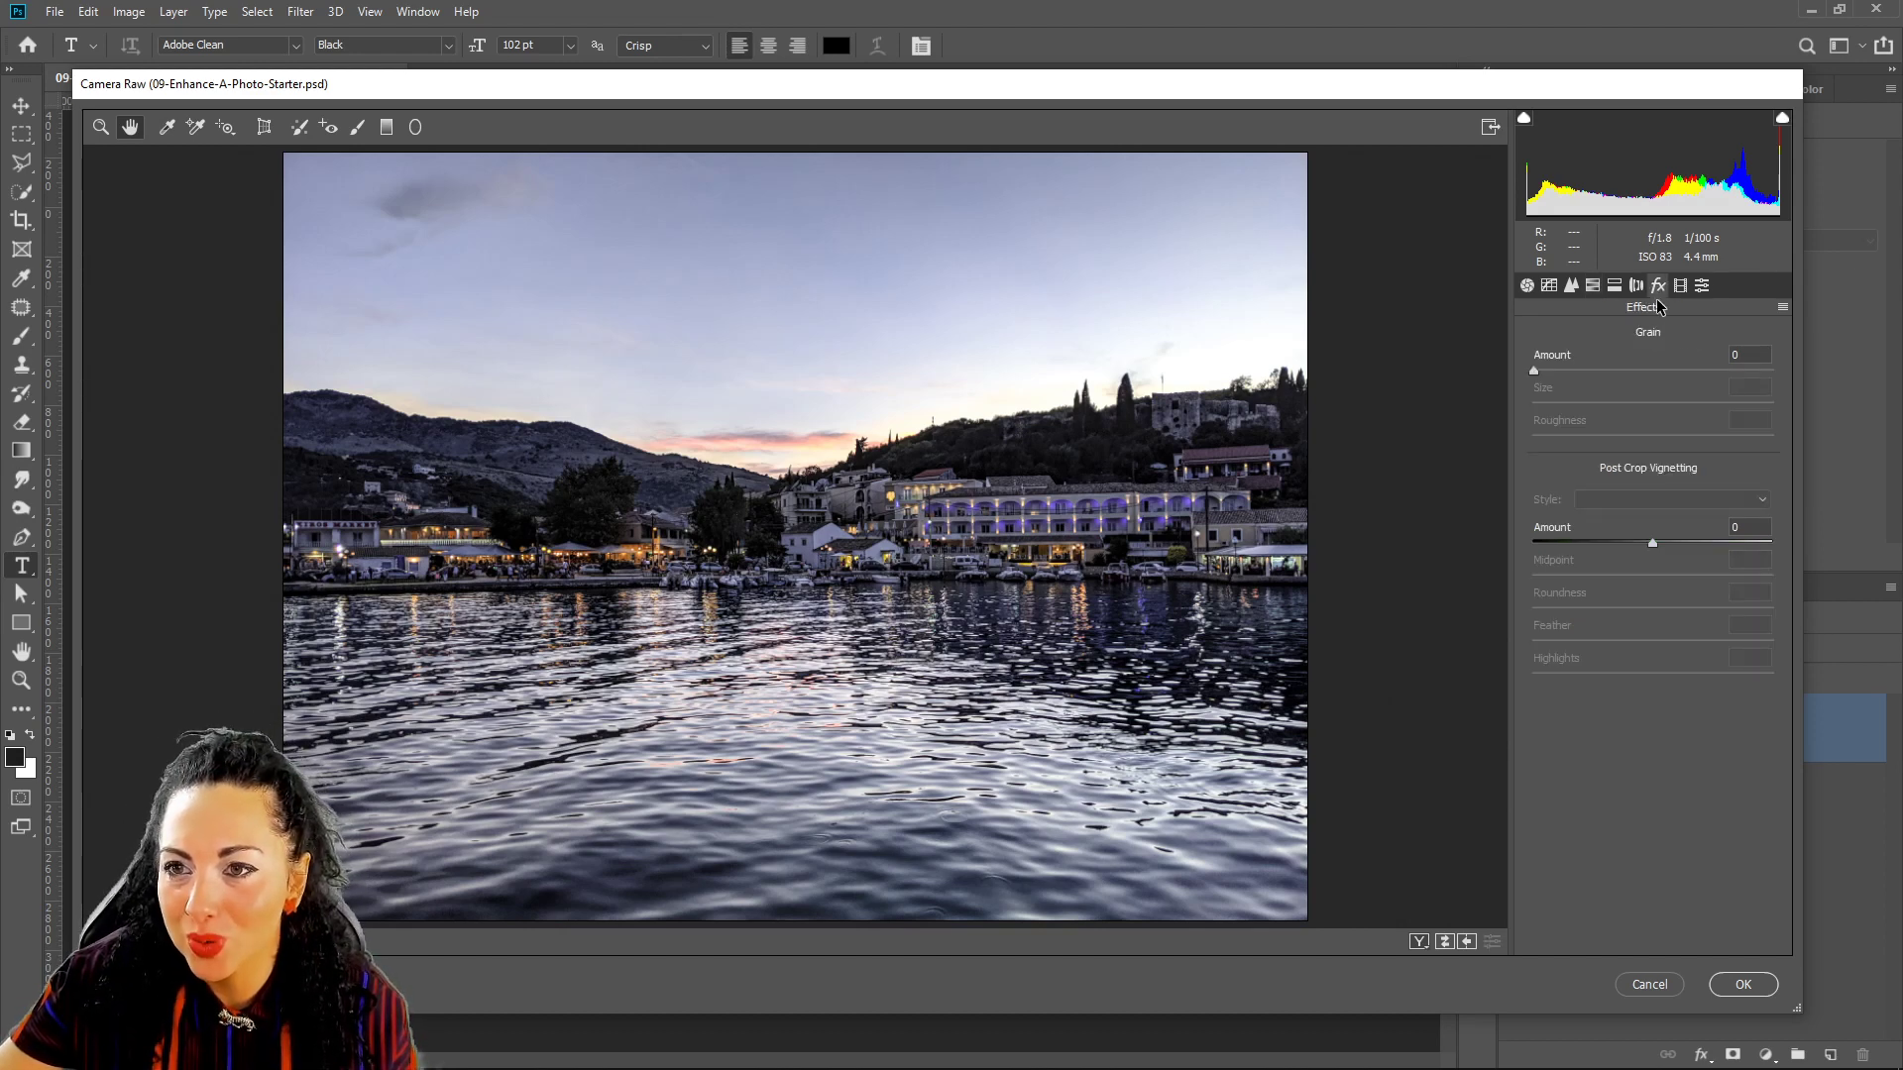
left_click(1570, 288)
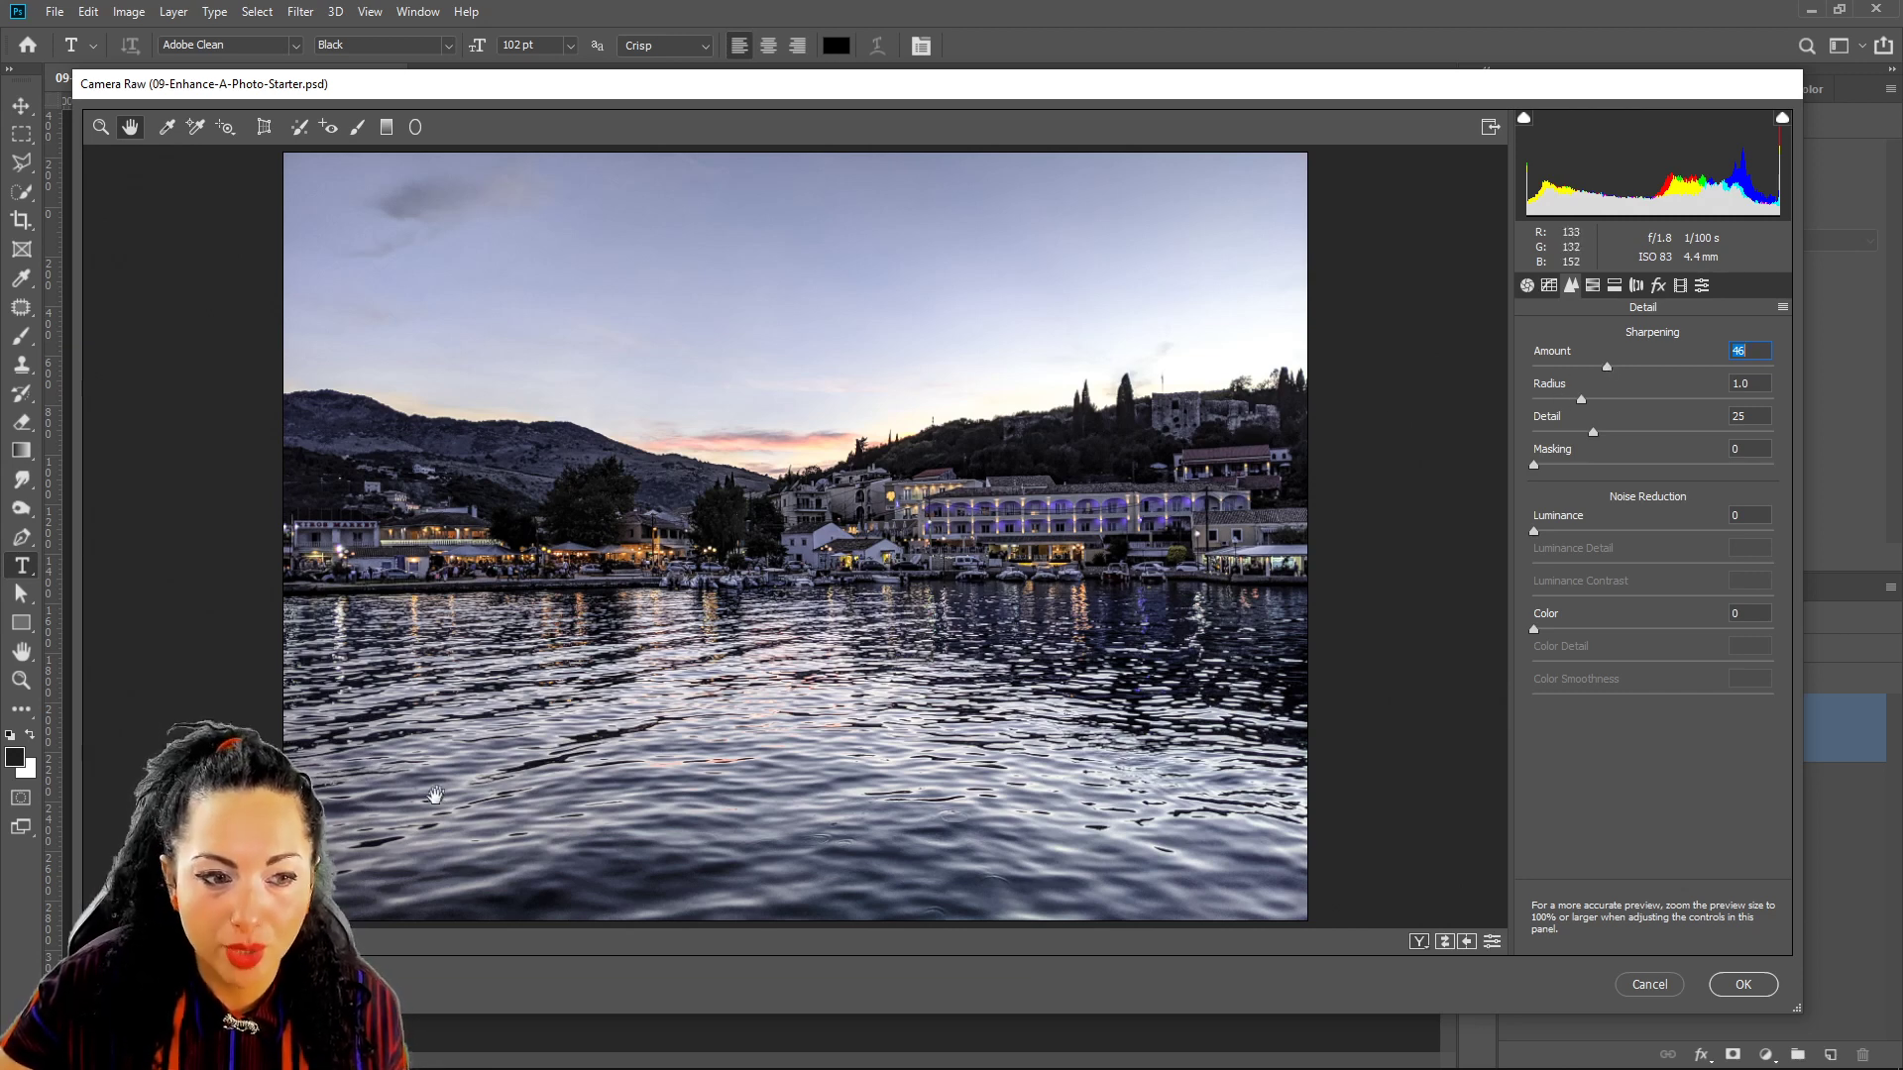
left_click(183, 941)
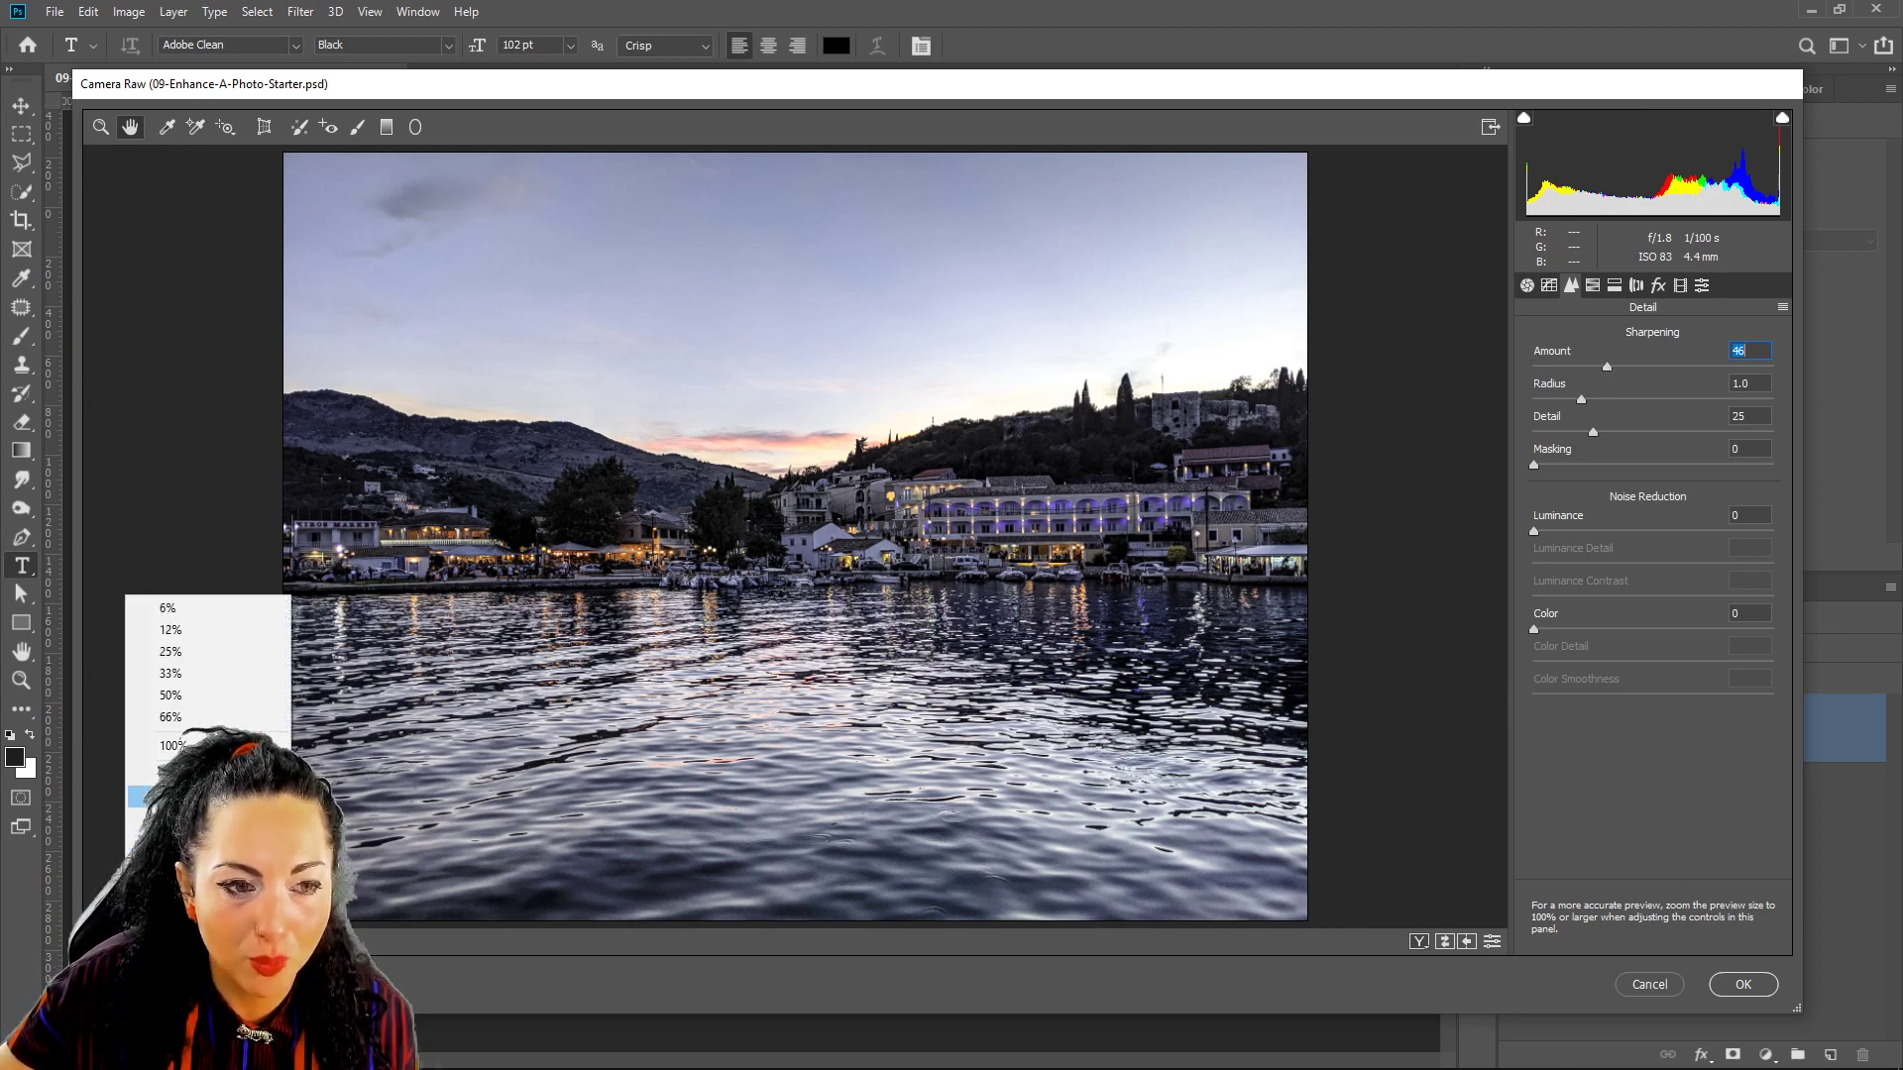
View the photo at 100% and set sharpening Masking to 53, previewing the black-and-white mask.
left_click(173, 745)
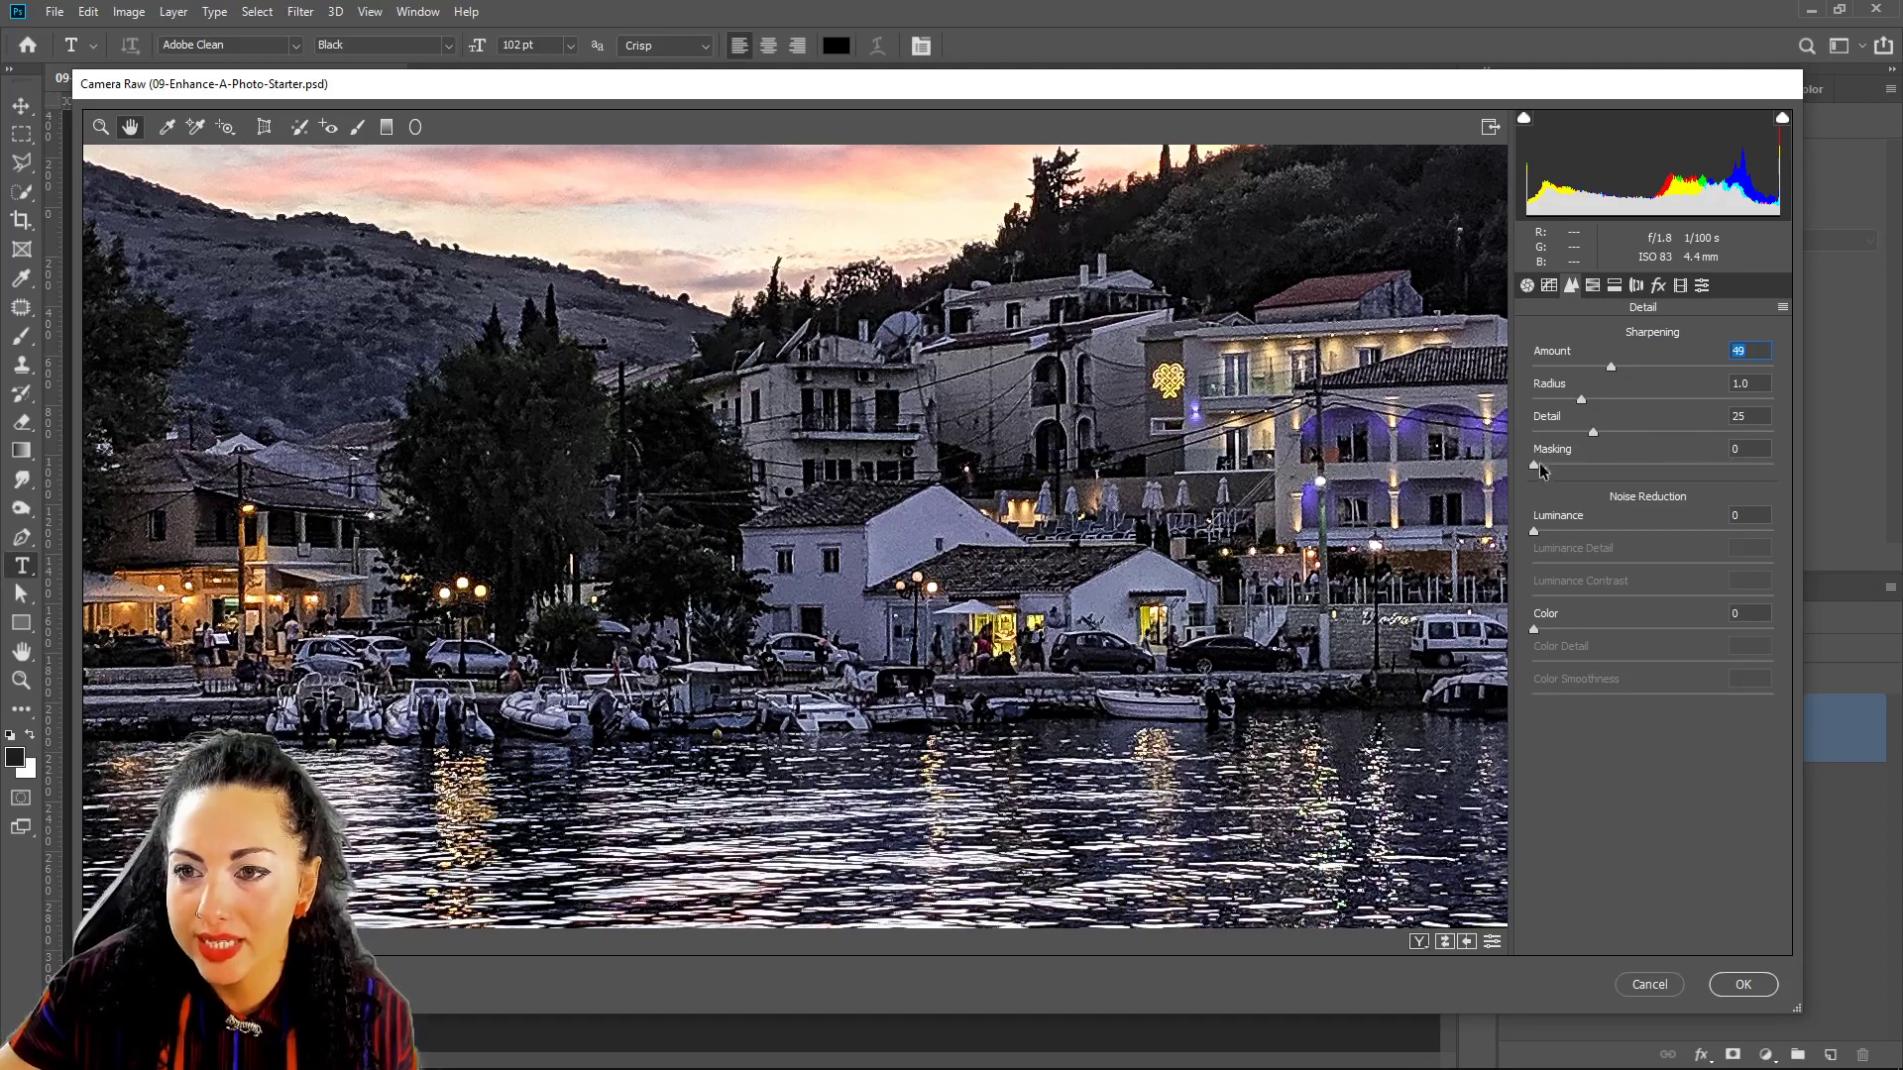
mouse_move(1537, 475)
left_mouse_down()
mouse_move(1663, 468)
mouse_move(1555, 499)
left_mouse_up()
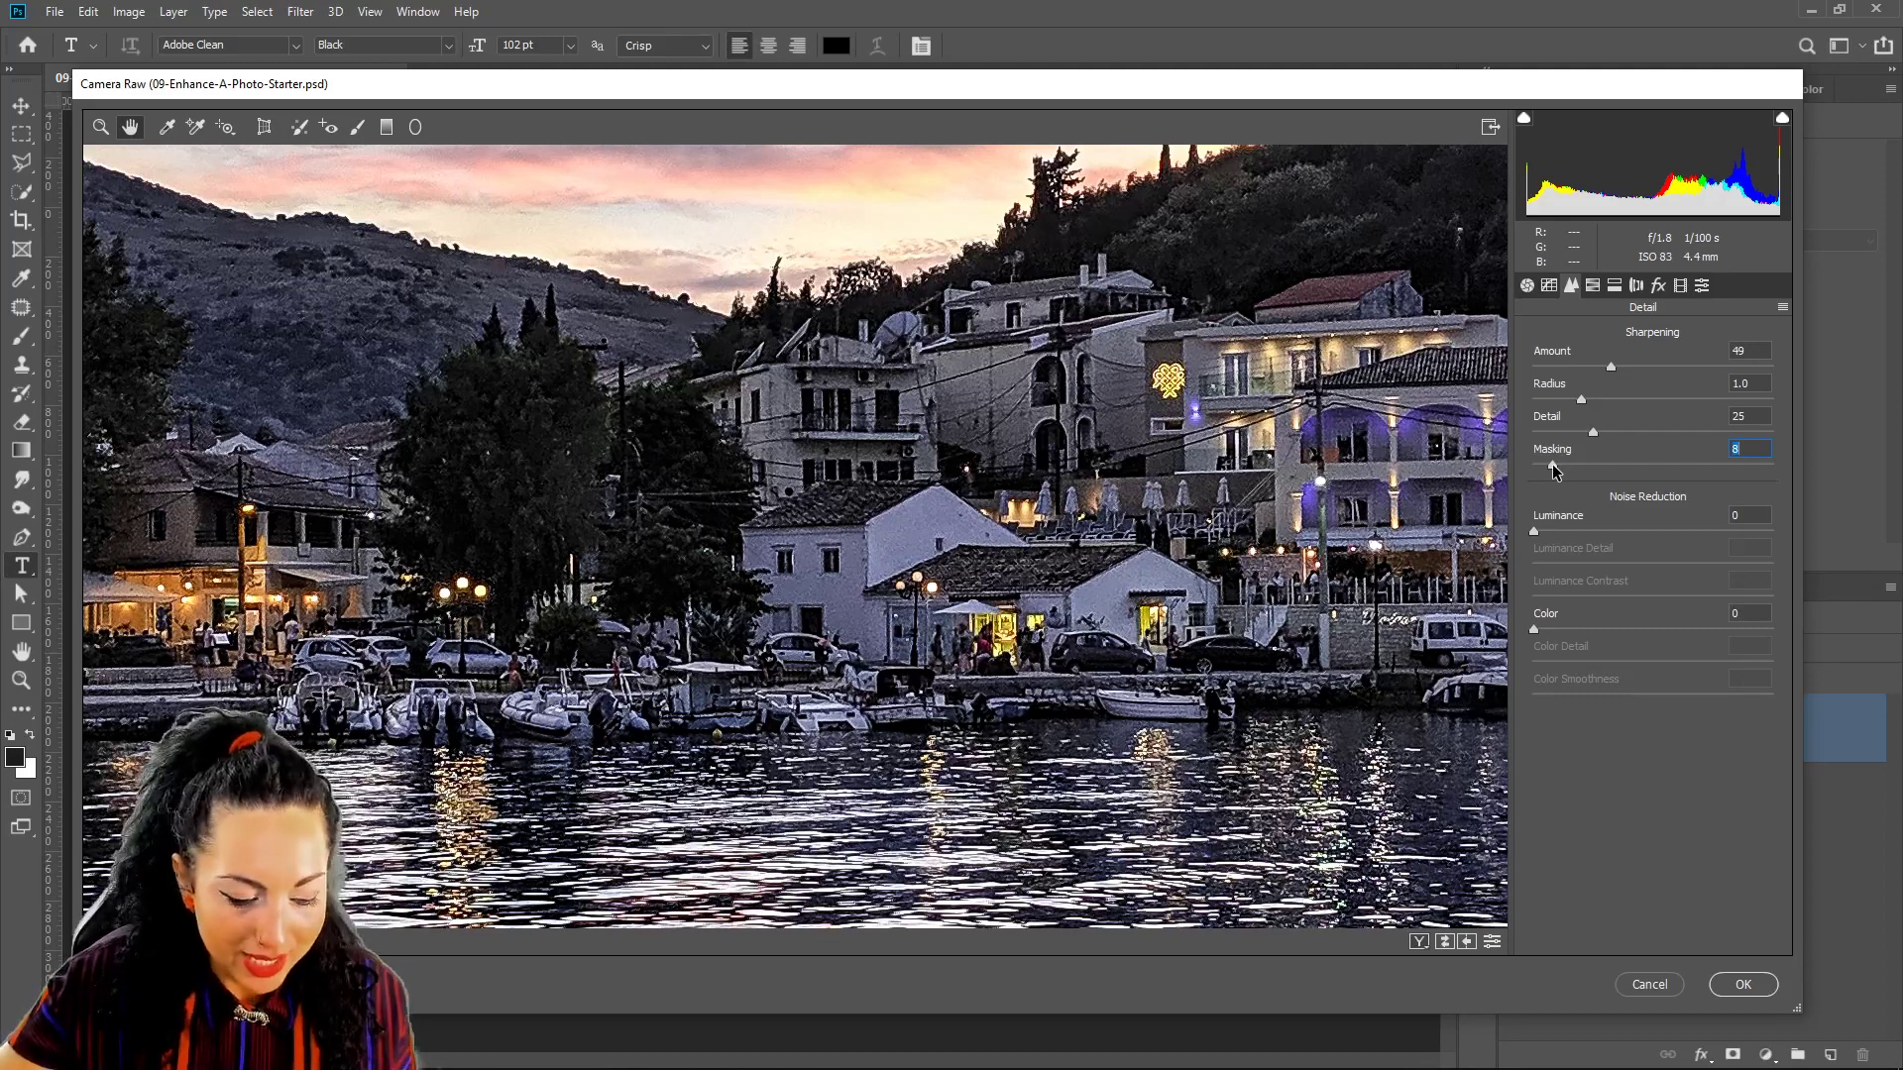
key("alt")
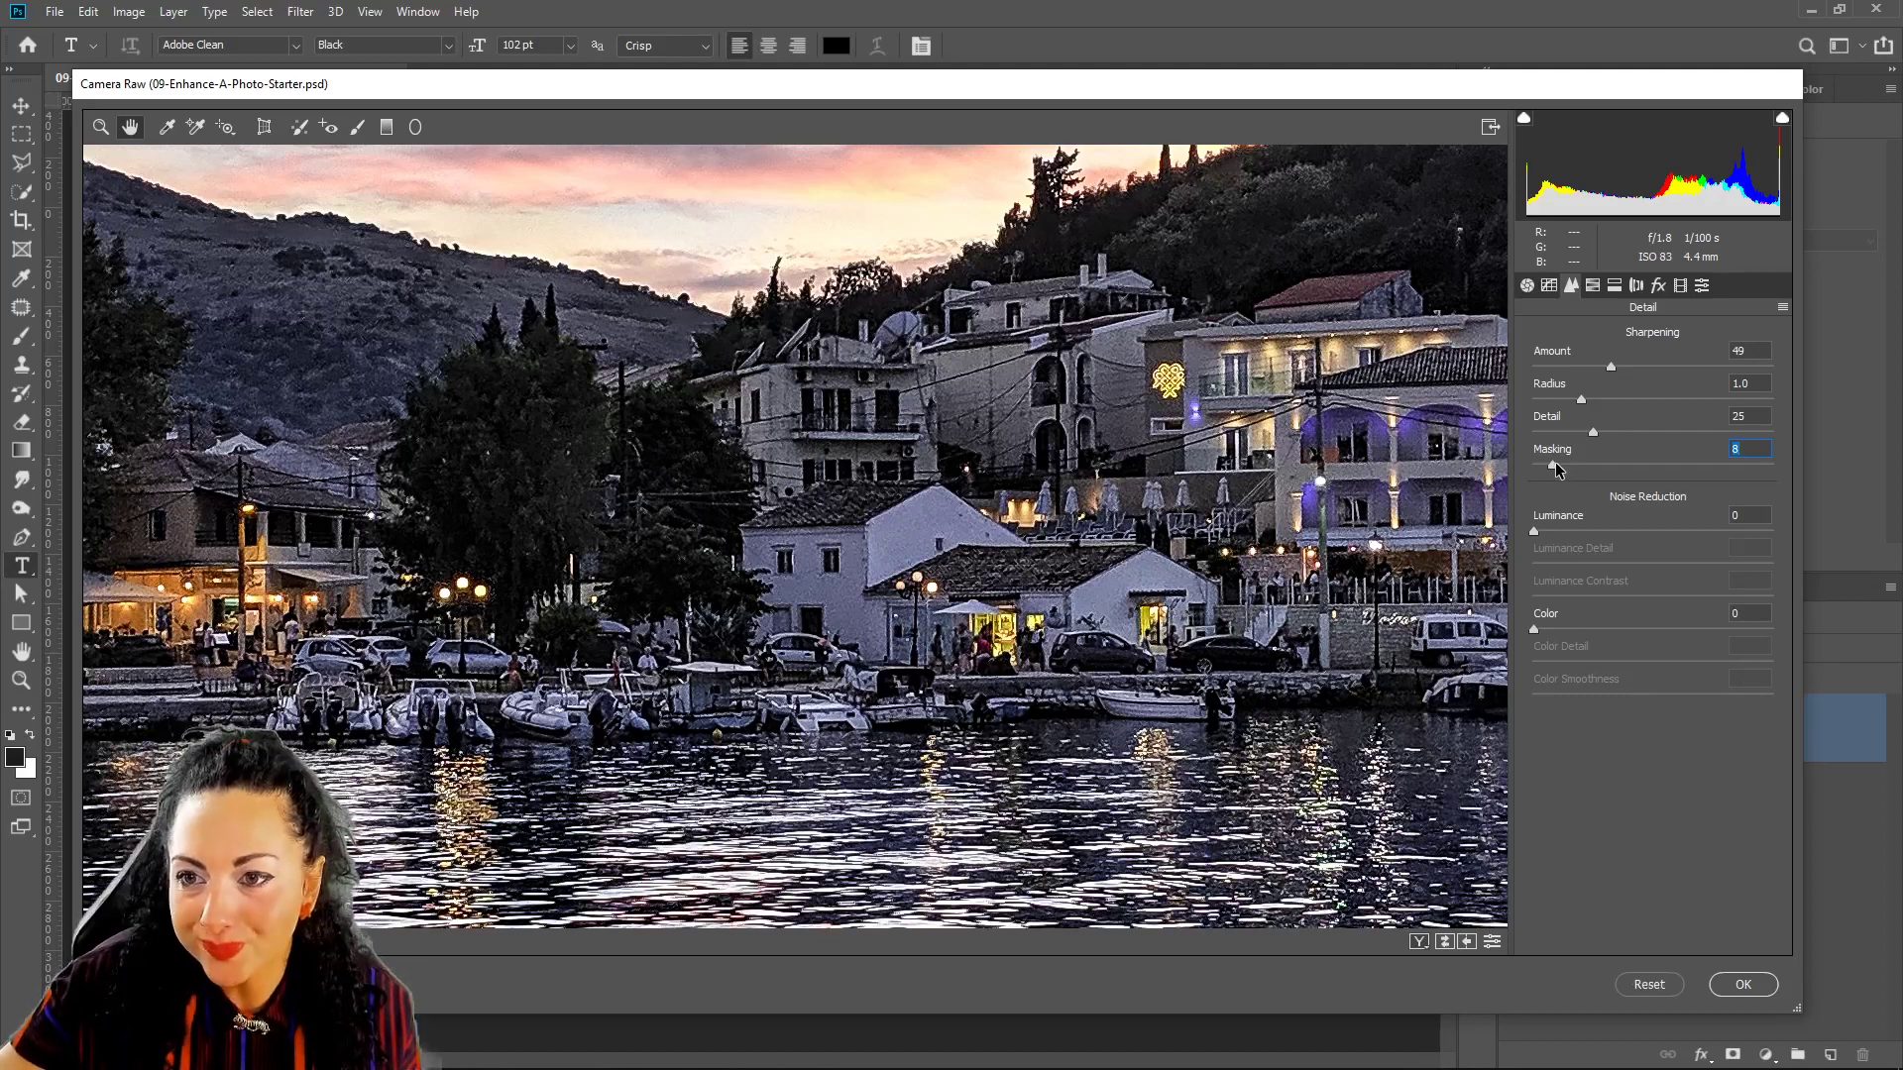
left_click(1553, 466, "alt")
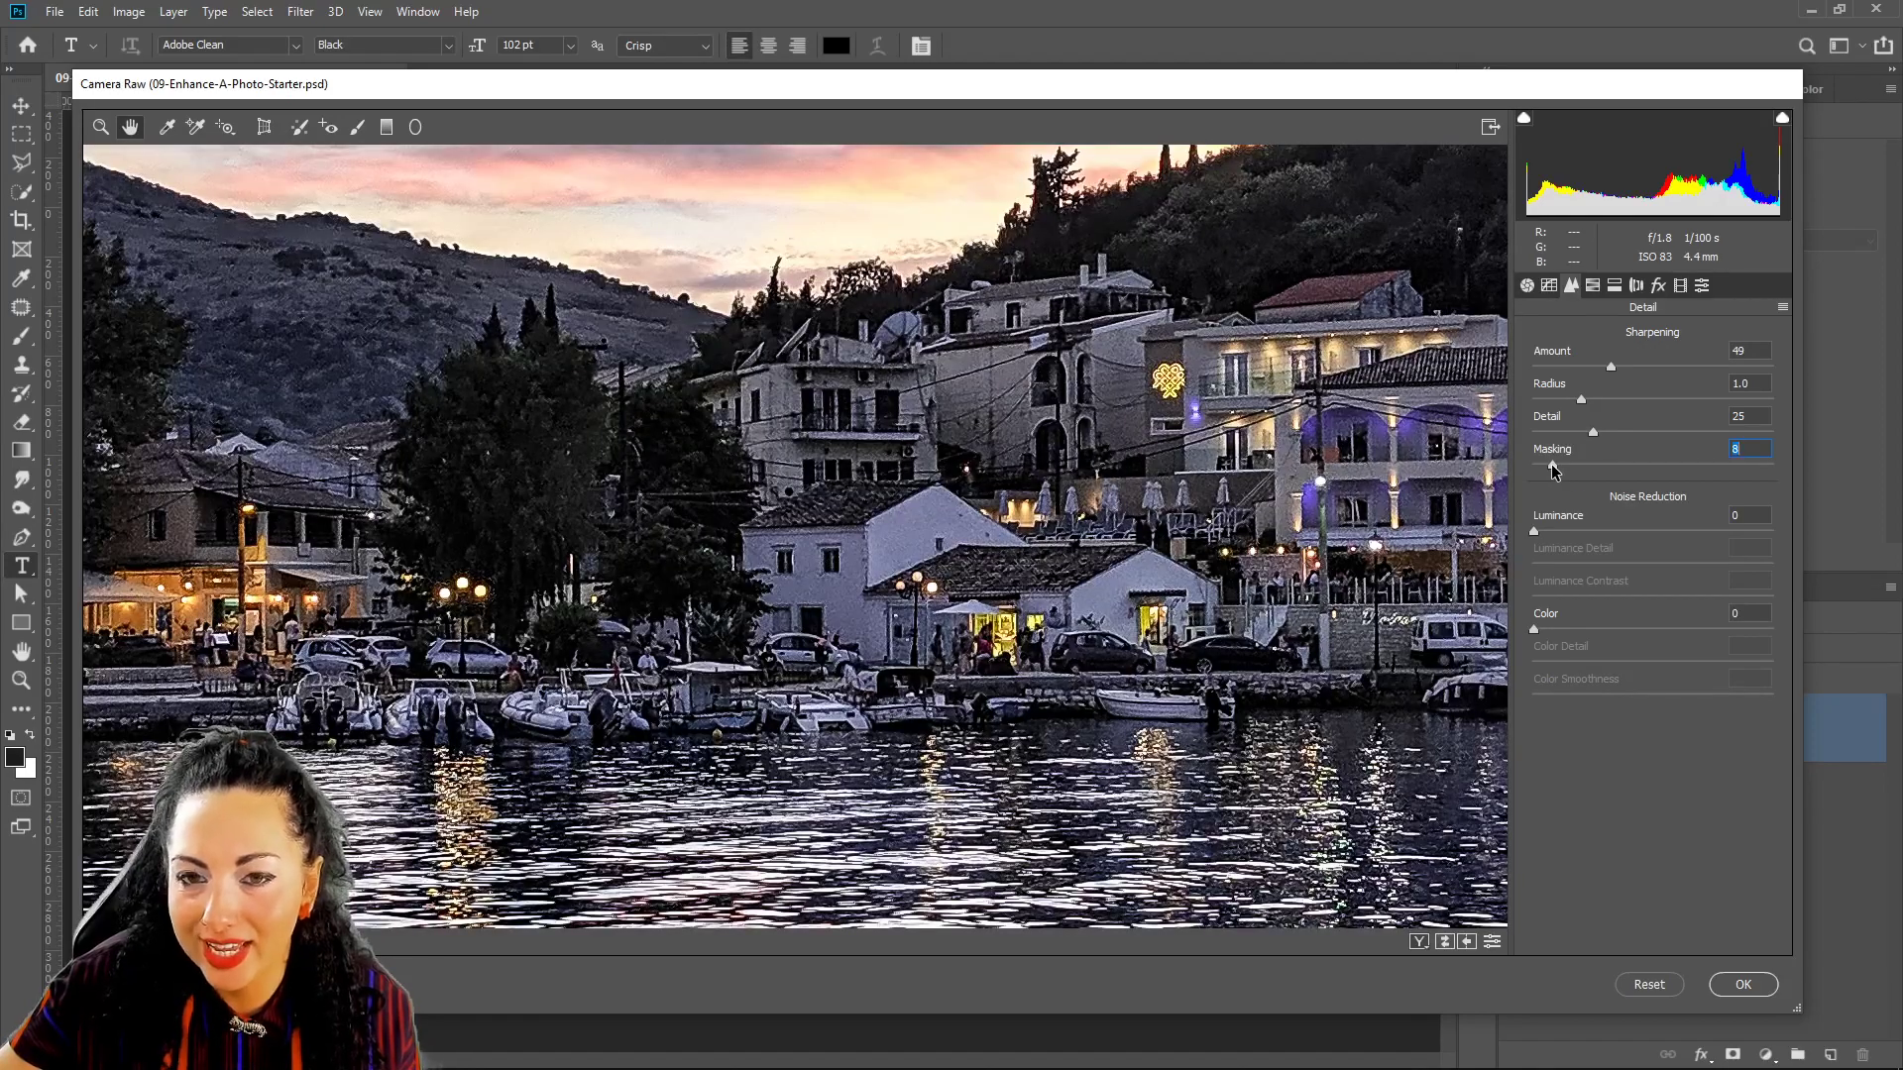
left_click(1553, 466, "alt")
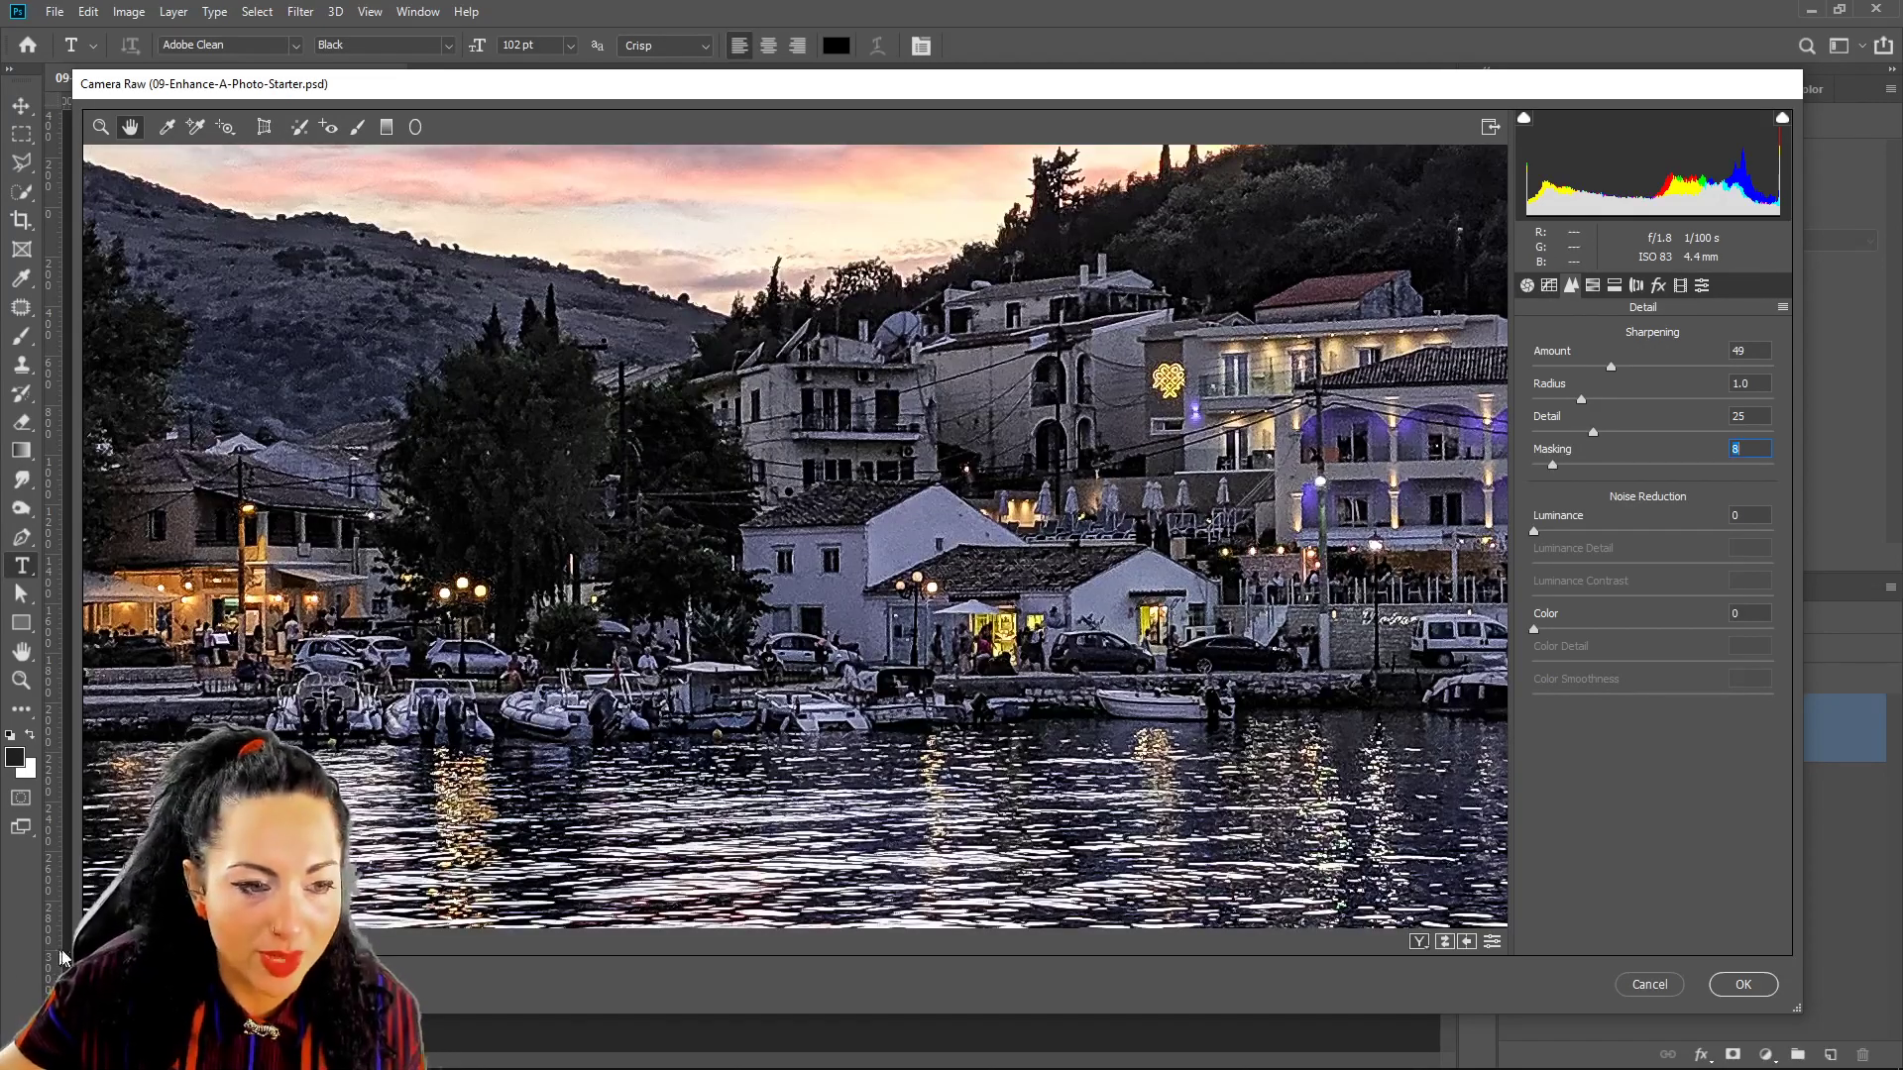
Zoom out to the whole photo and raise sharpening Masking to 100 with the mask preview.
left_click(93, 942)
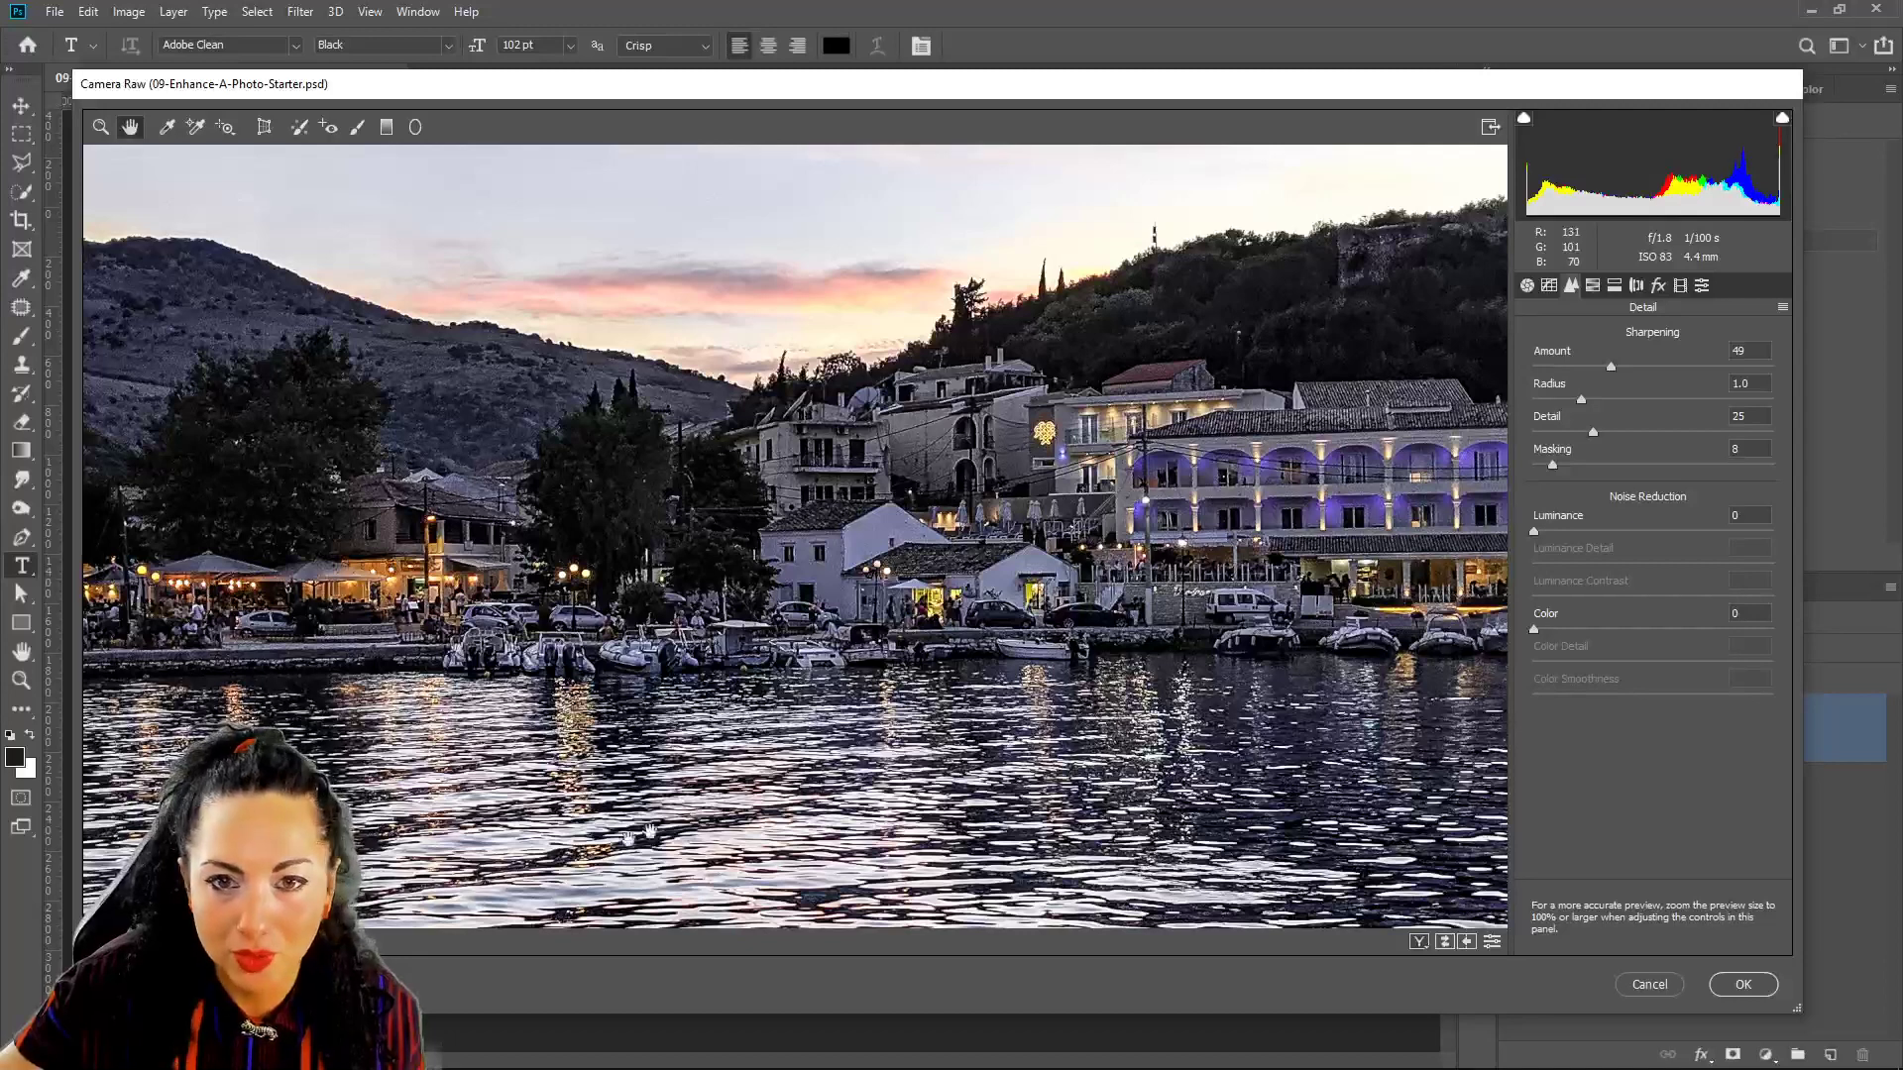
key("alt")
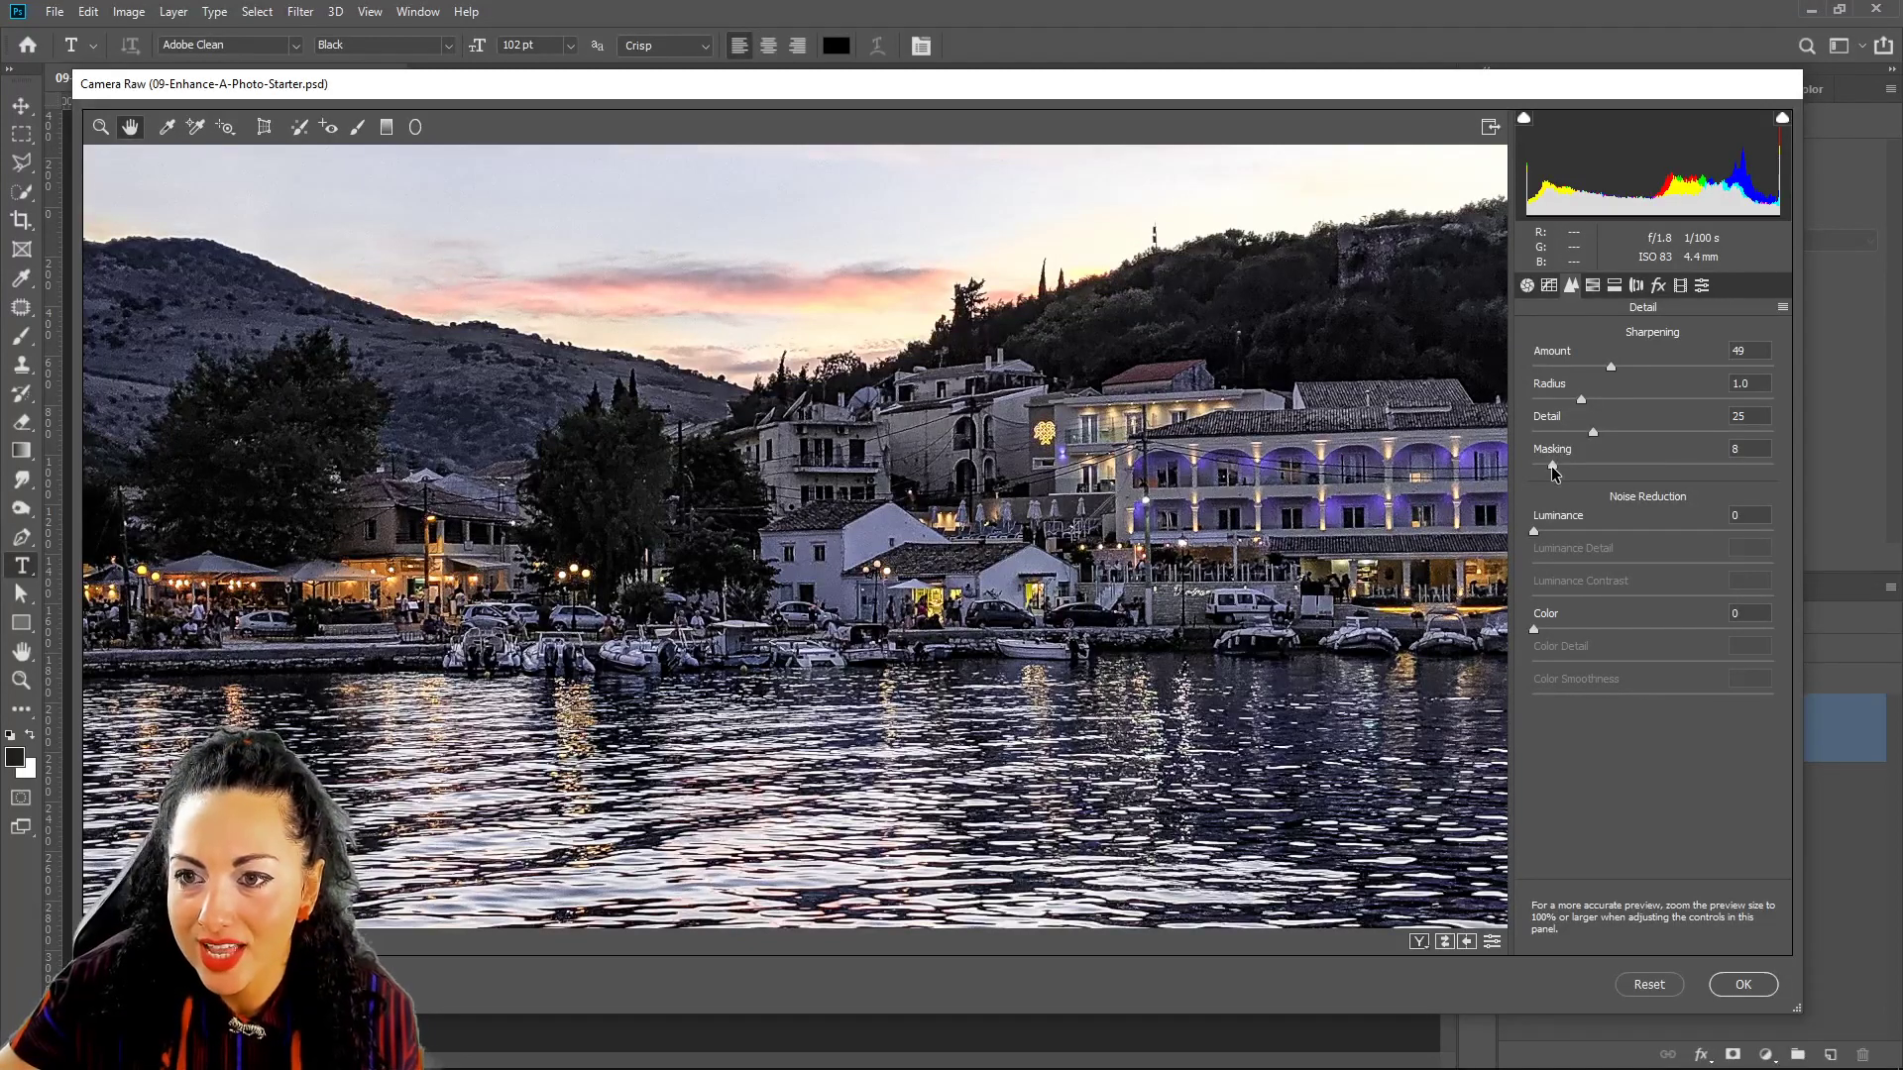
left_click(1553, 466, "alt")
left_click_drag(1553, 469, 1782, 470)
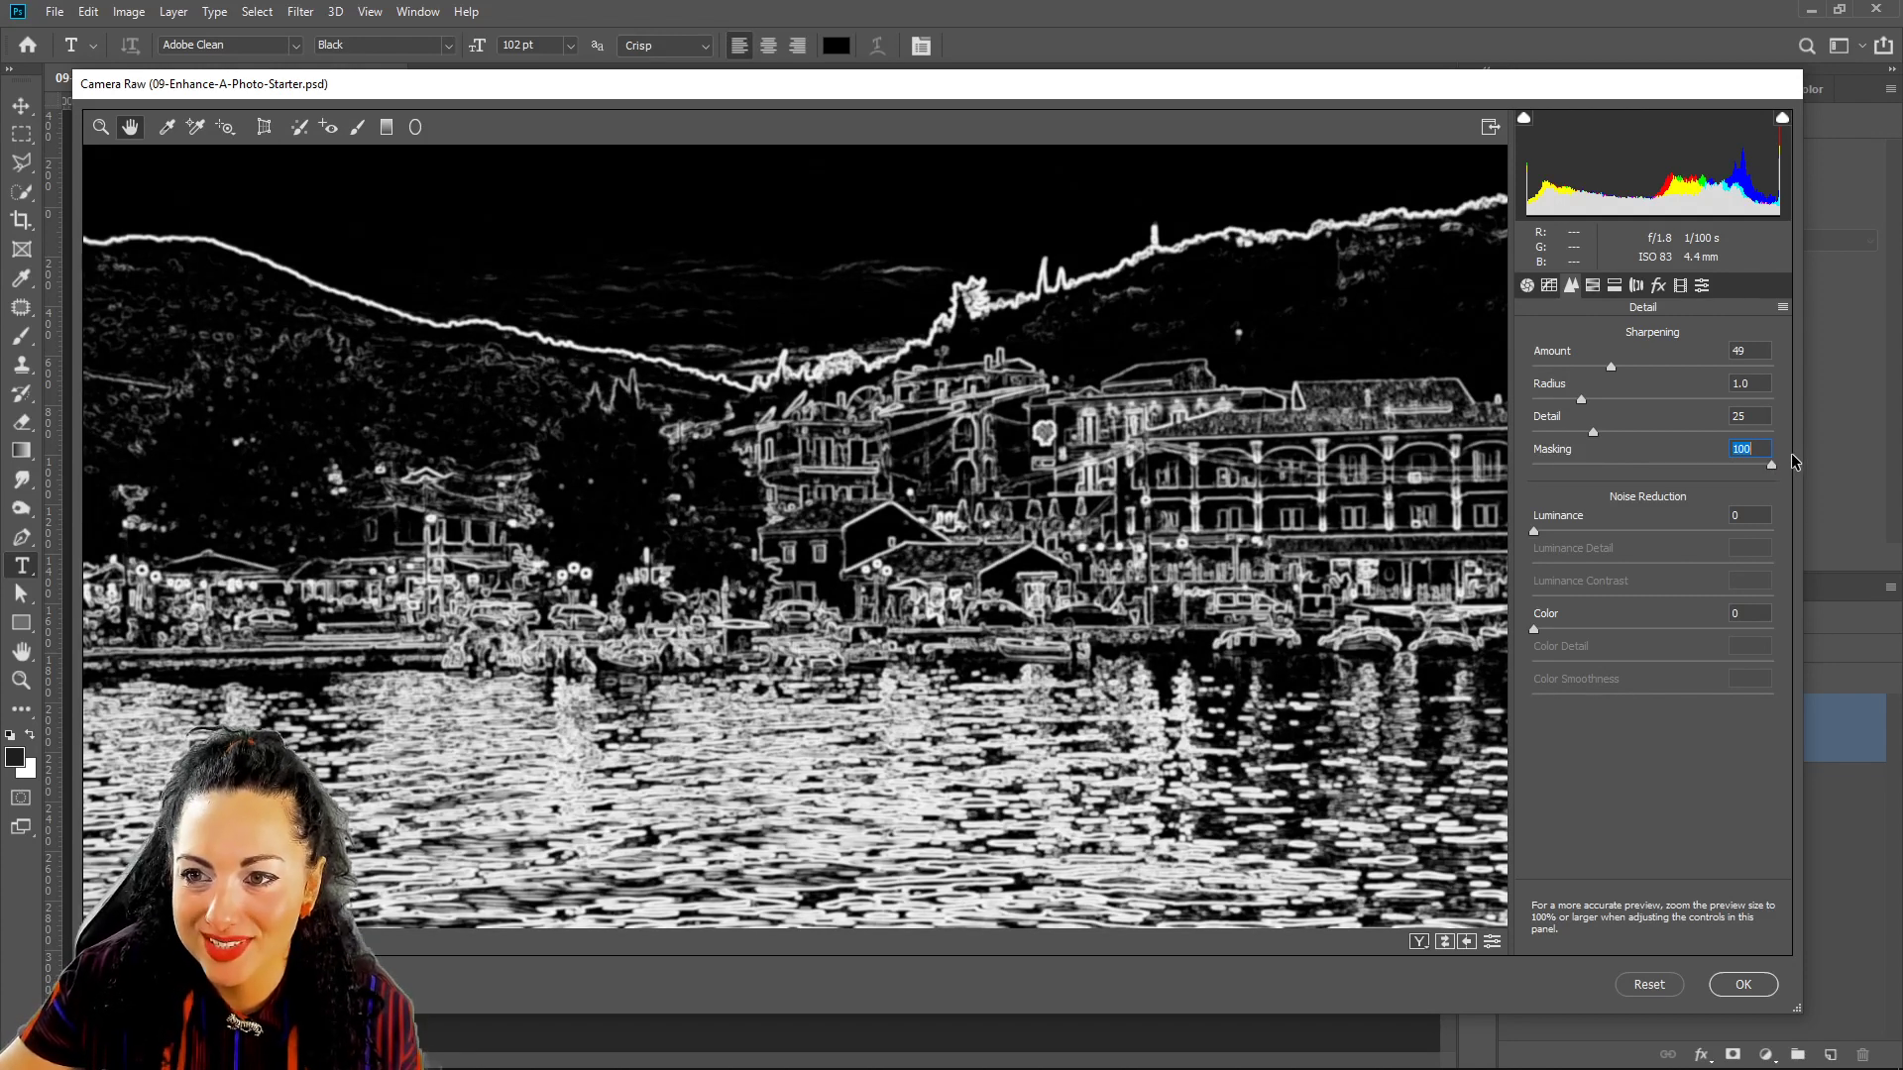
left_click_drag(1783, 462, 1779, 452)
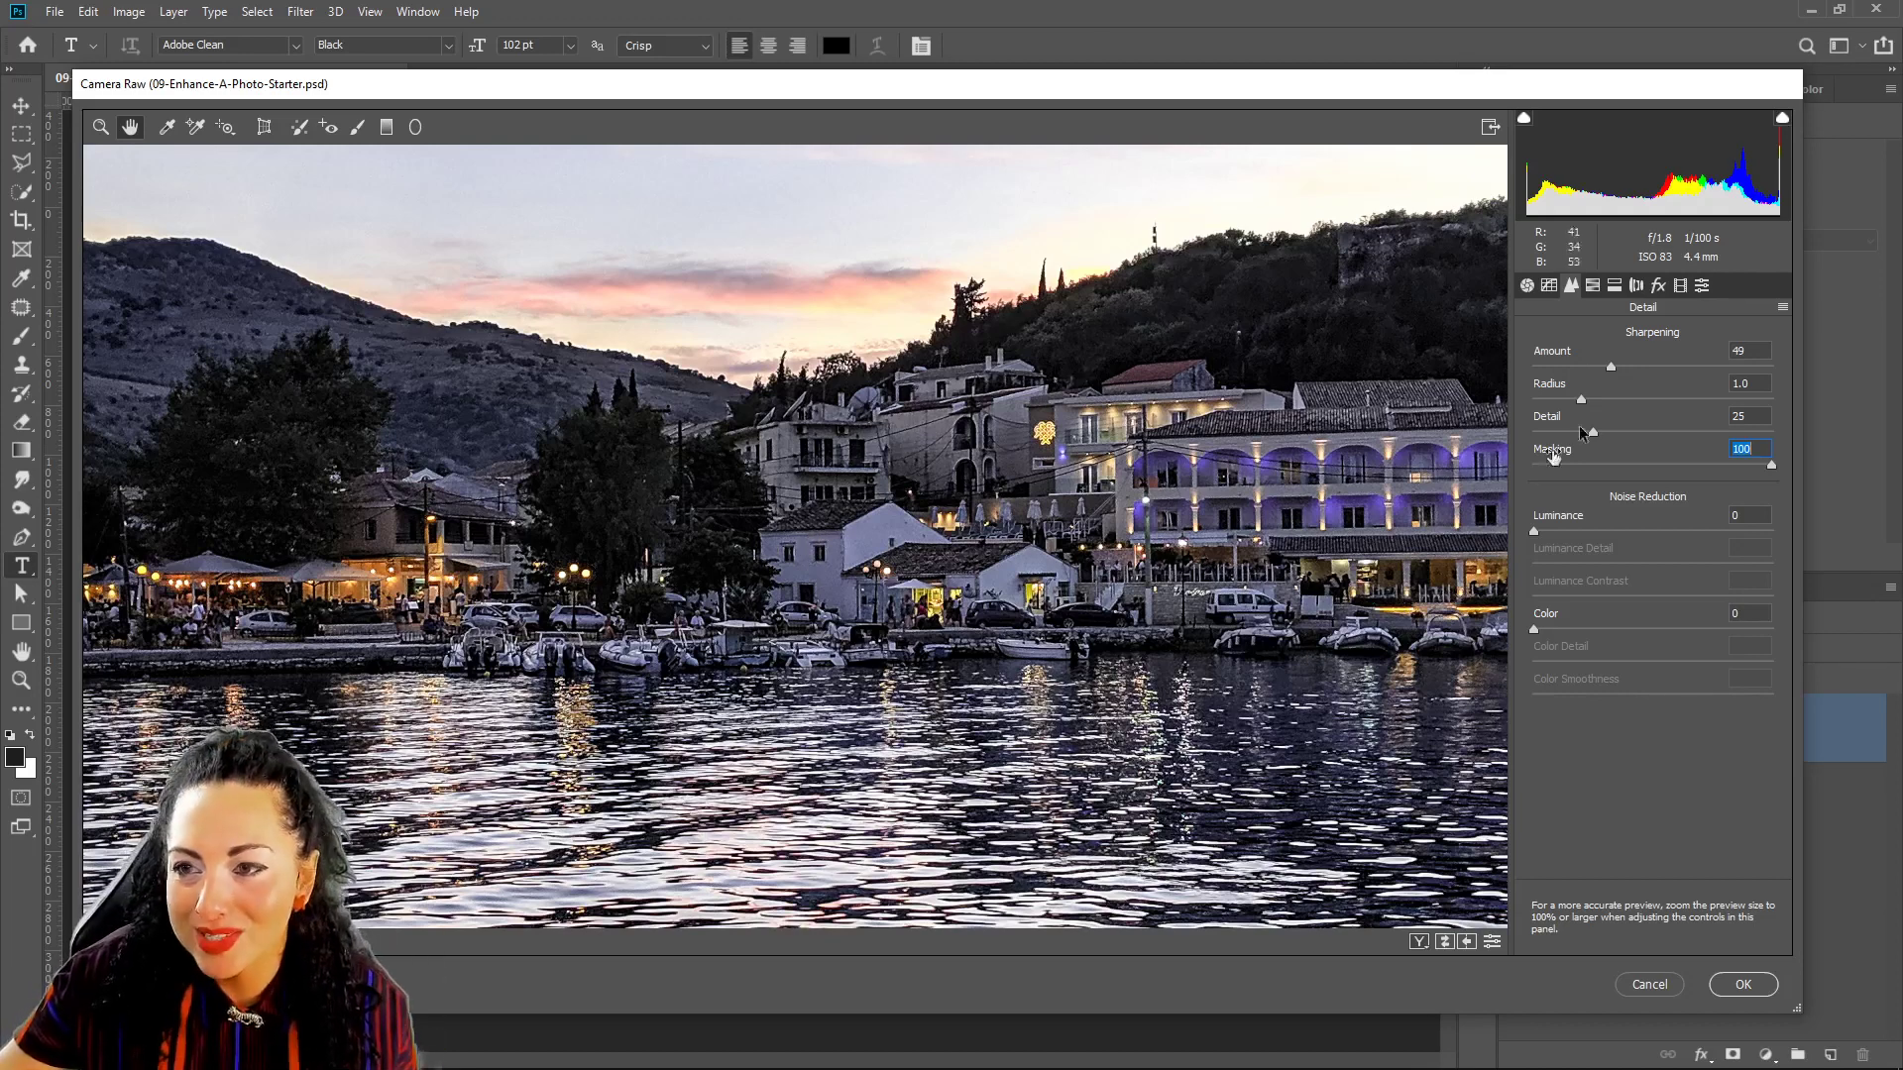
Apply the Camera Raw edits to Layer 0 and toggle the smart filter off and on to compare.
left_click(1750, 994)
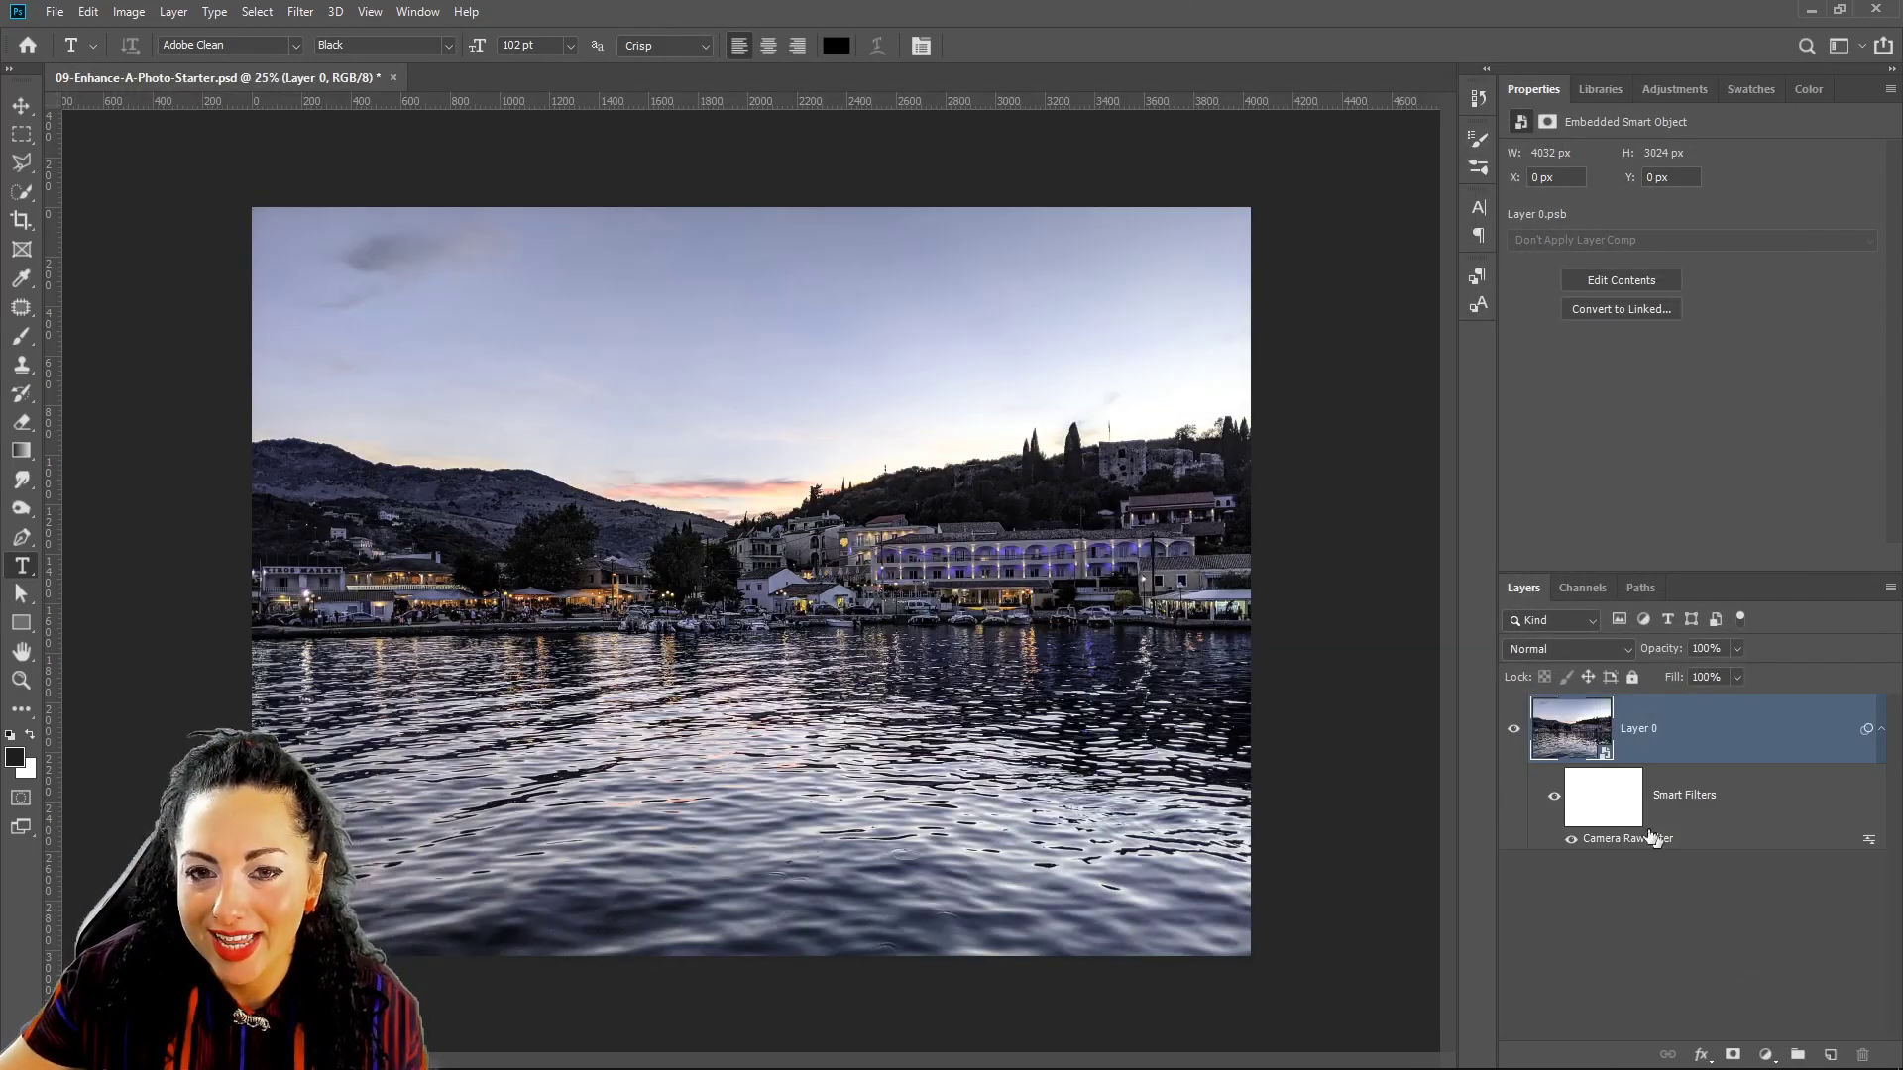
left_click(1555, 795)
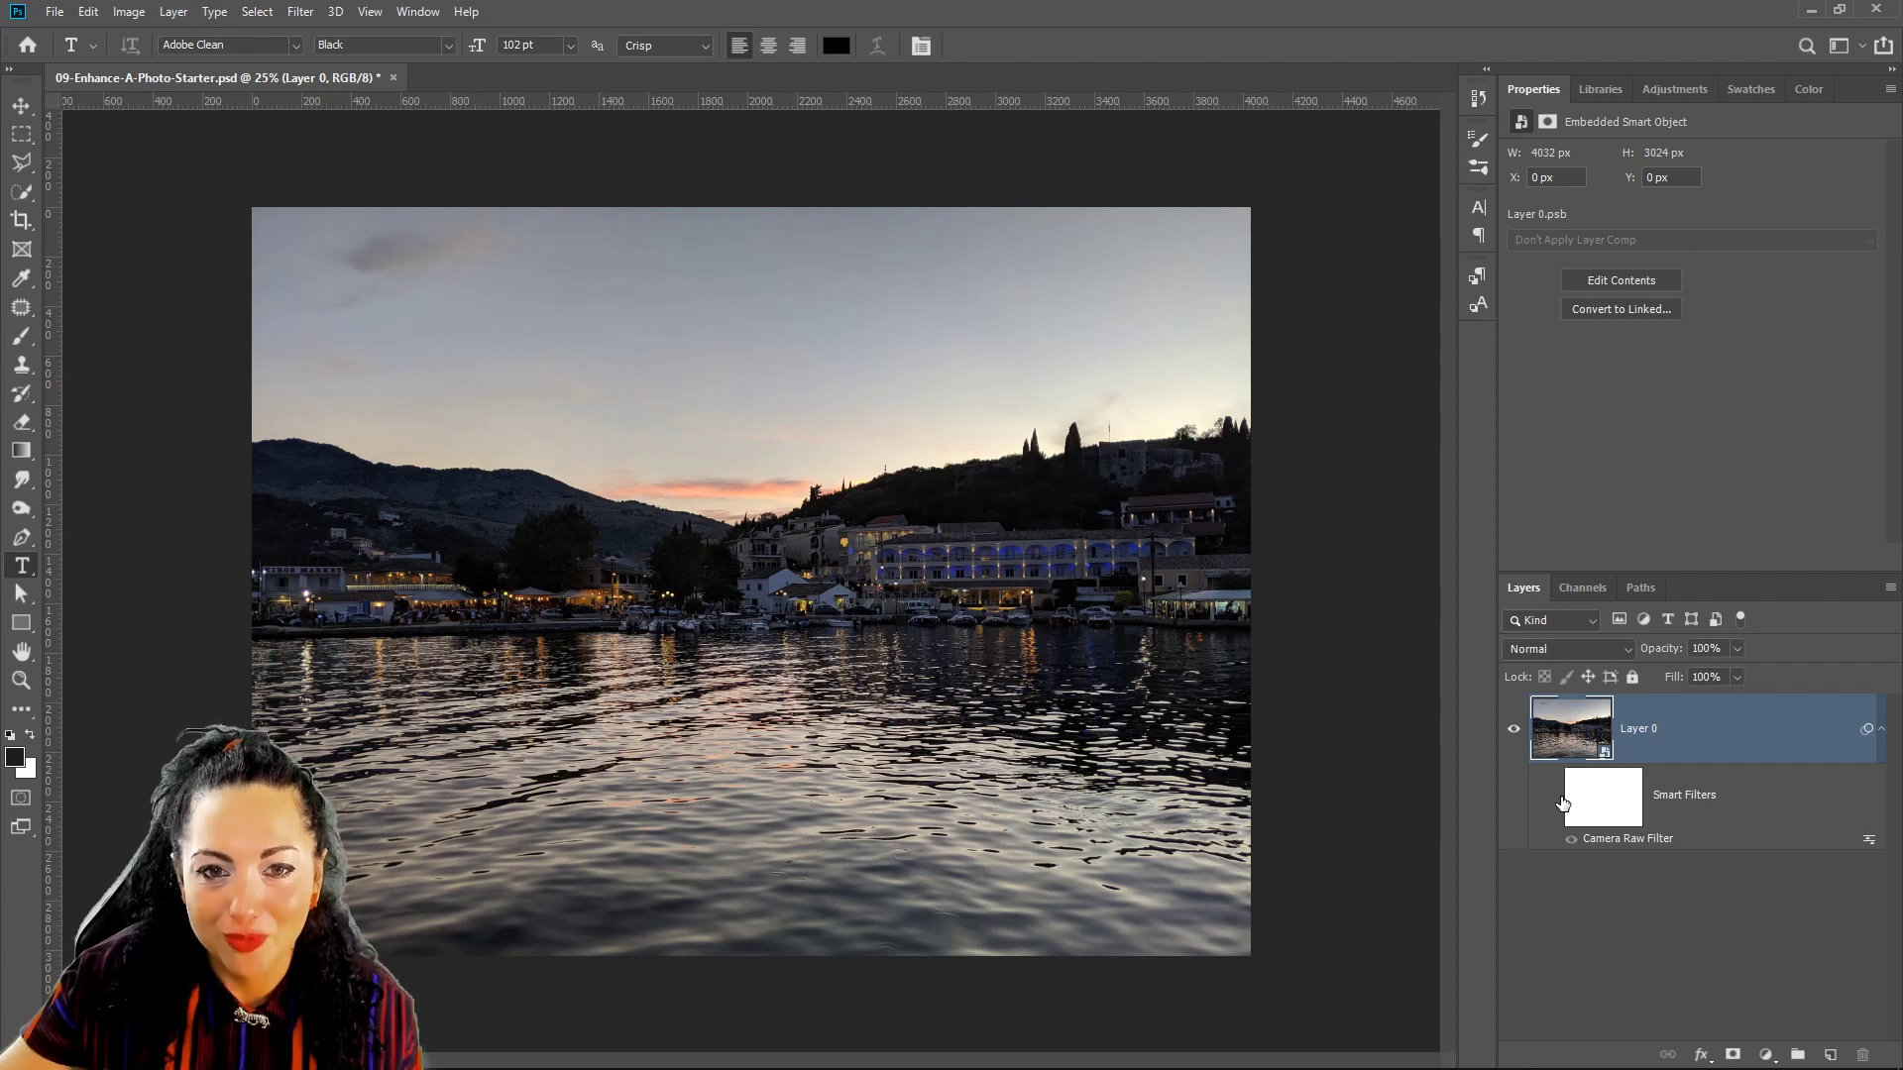
left_click(1554, 796)
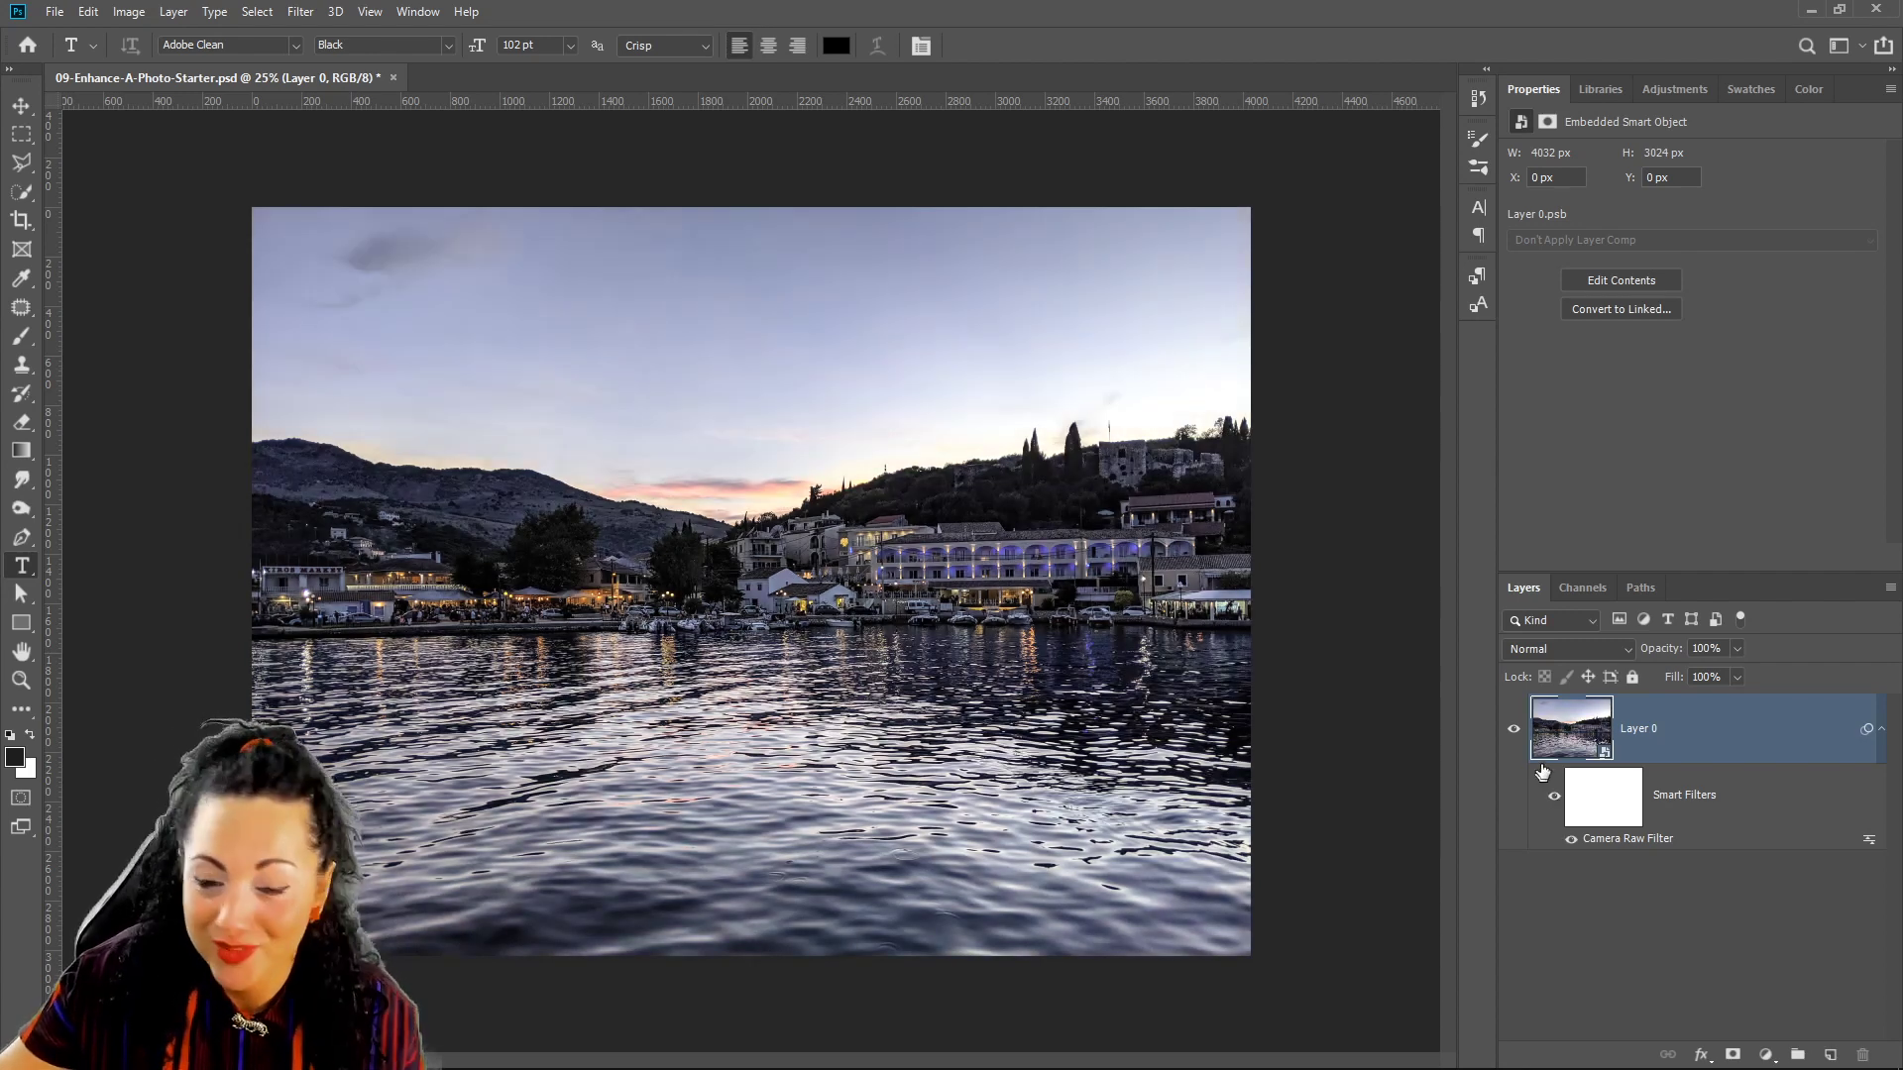
Reopen the Camera Raw Filter smart filter settings and cancel without changes.
double_click(1645, 857)
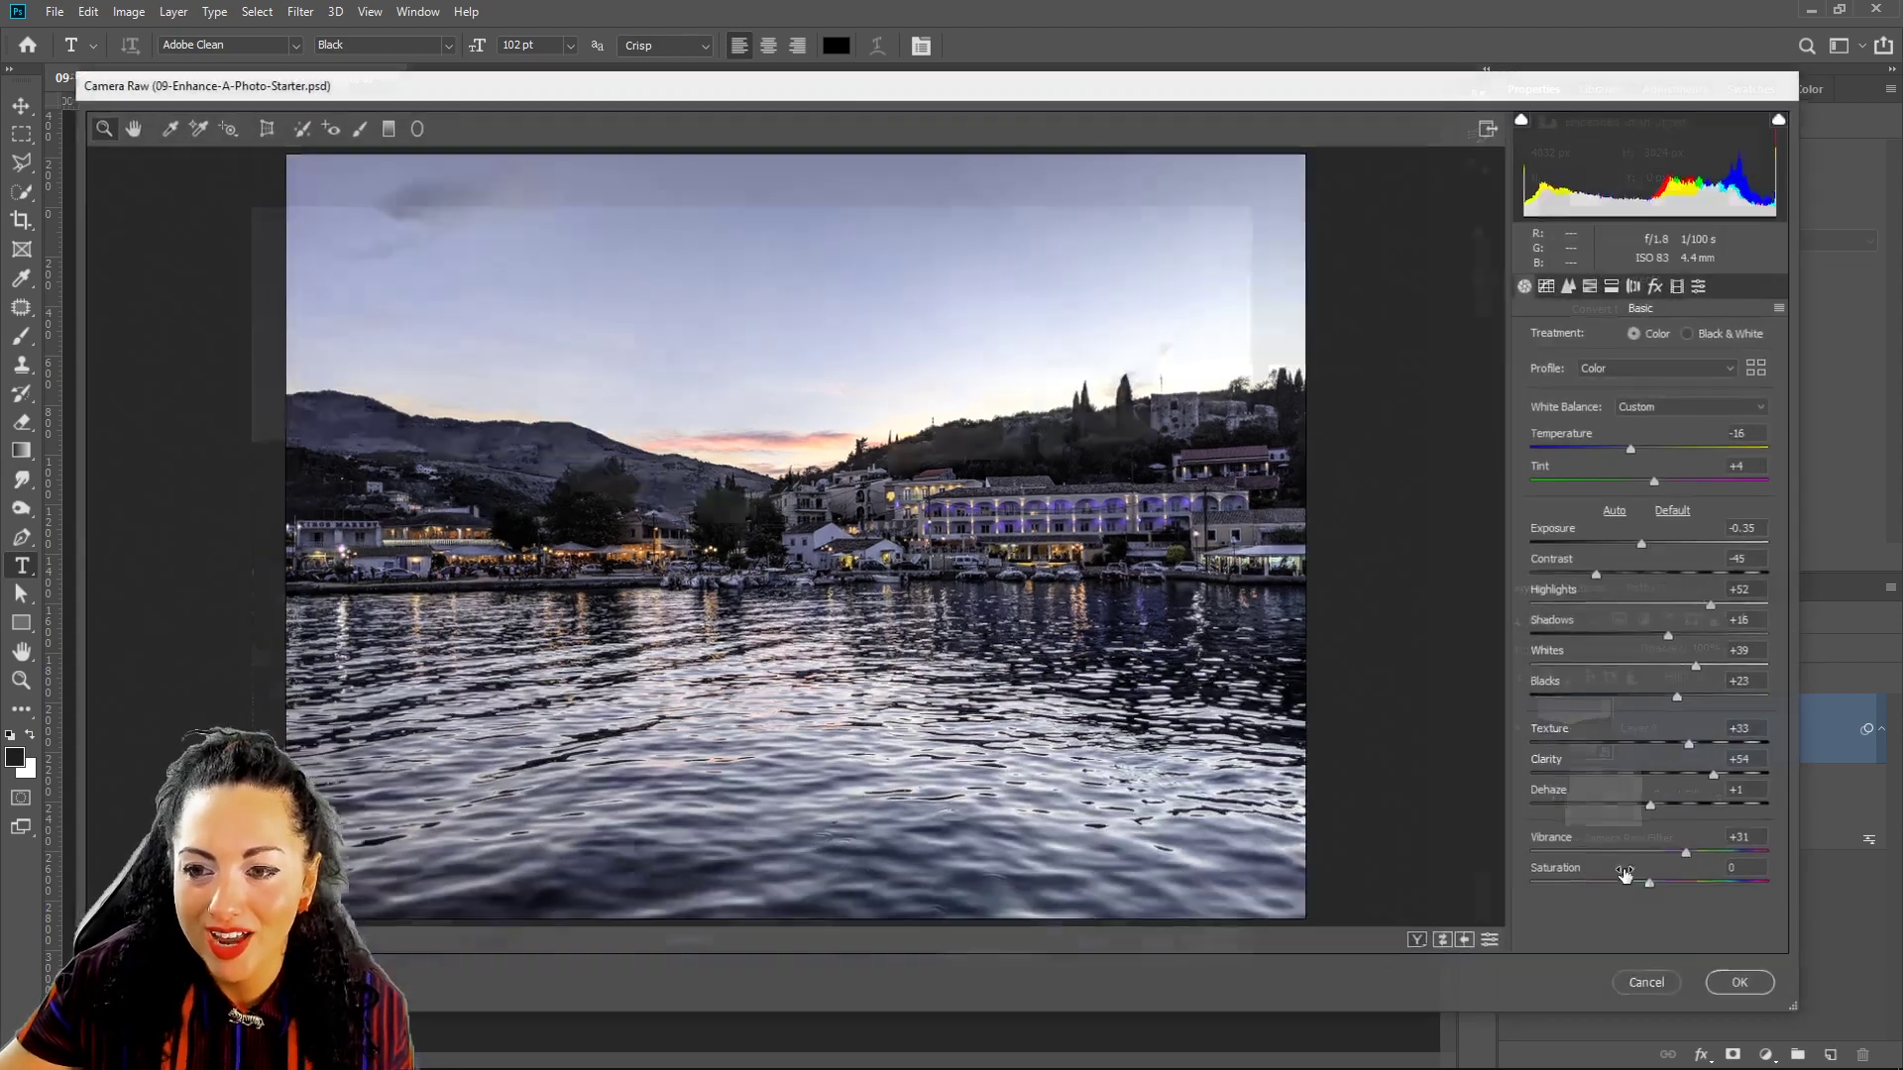
left_click(1647, 985)
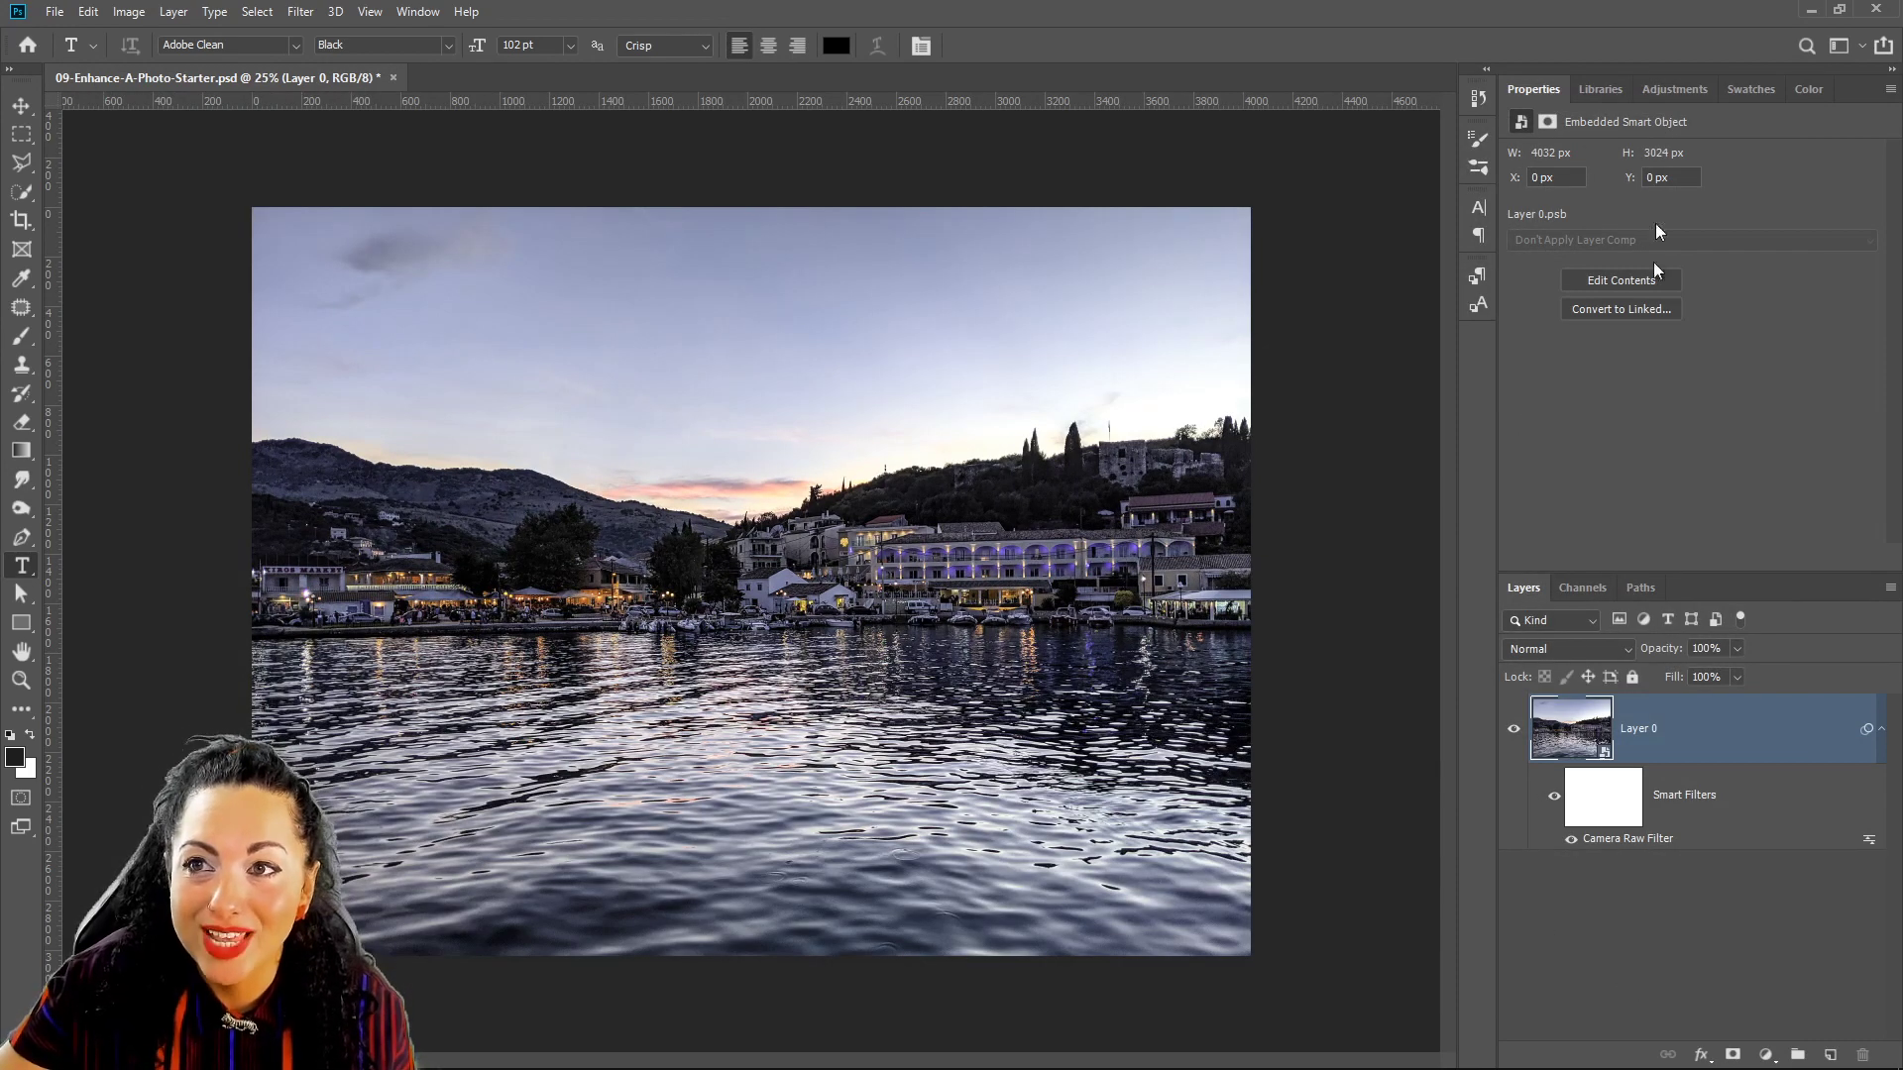
mouse_move(884, 1068)
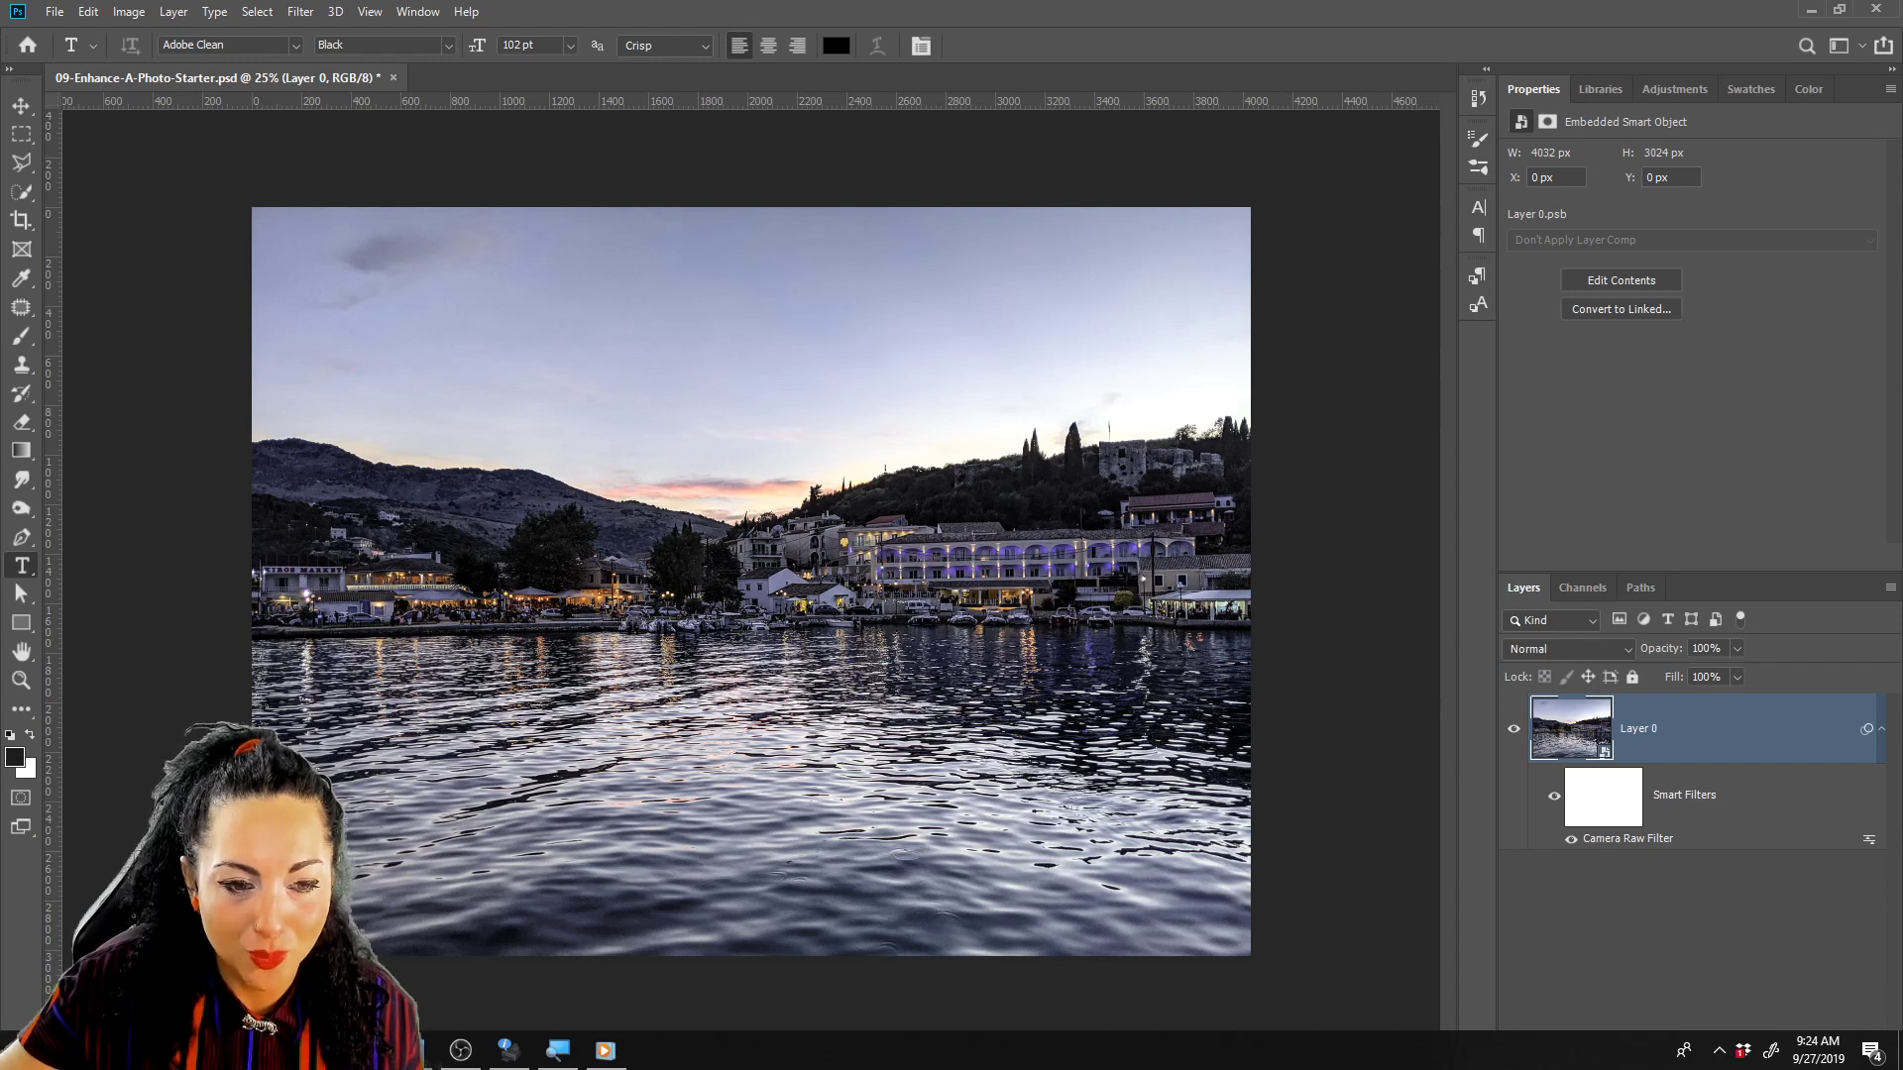
left_click(364, 1050)
Show the Adobe Photoshop server's #chat channel in the Discord browser tab.
left_click(359, 14)
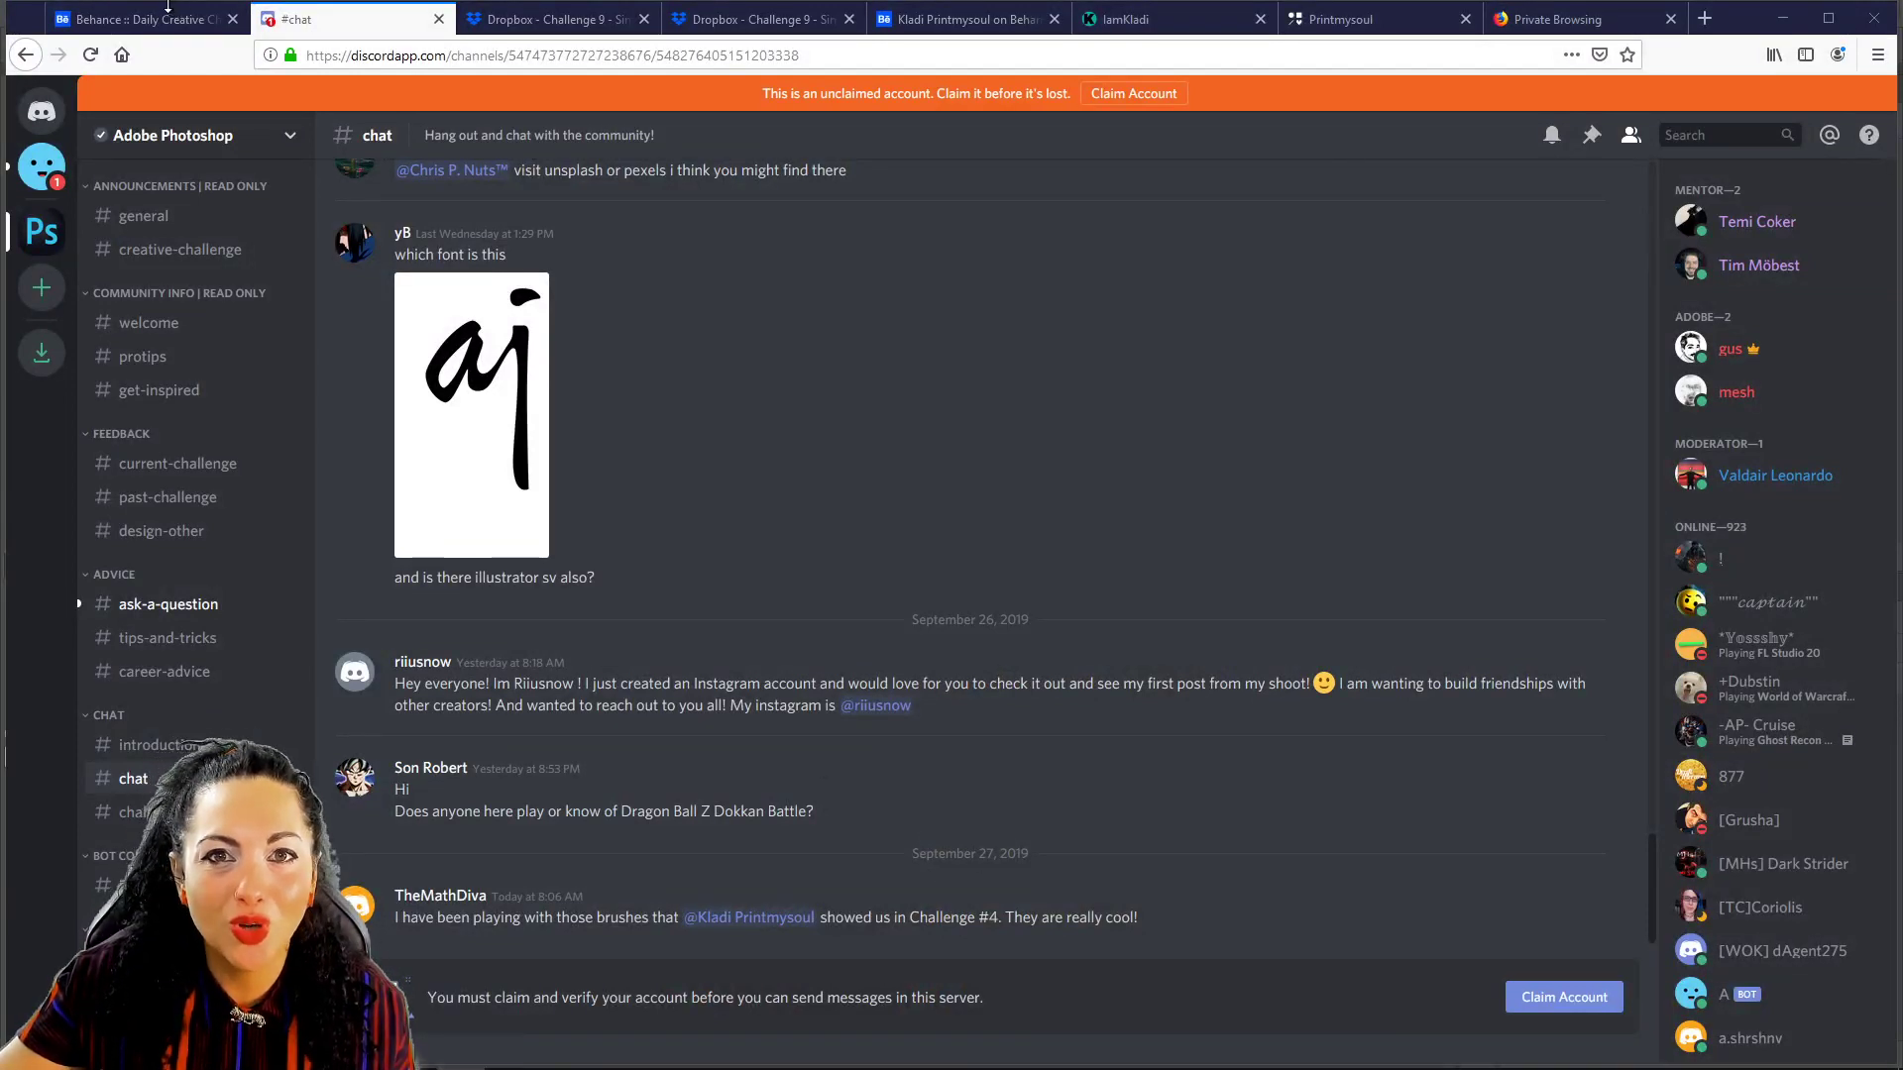
Open the daily challenge project from the Behance profile, look it over, and close it.
left_click(969, 18)
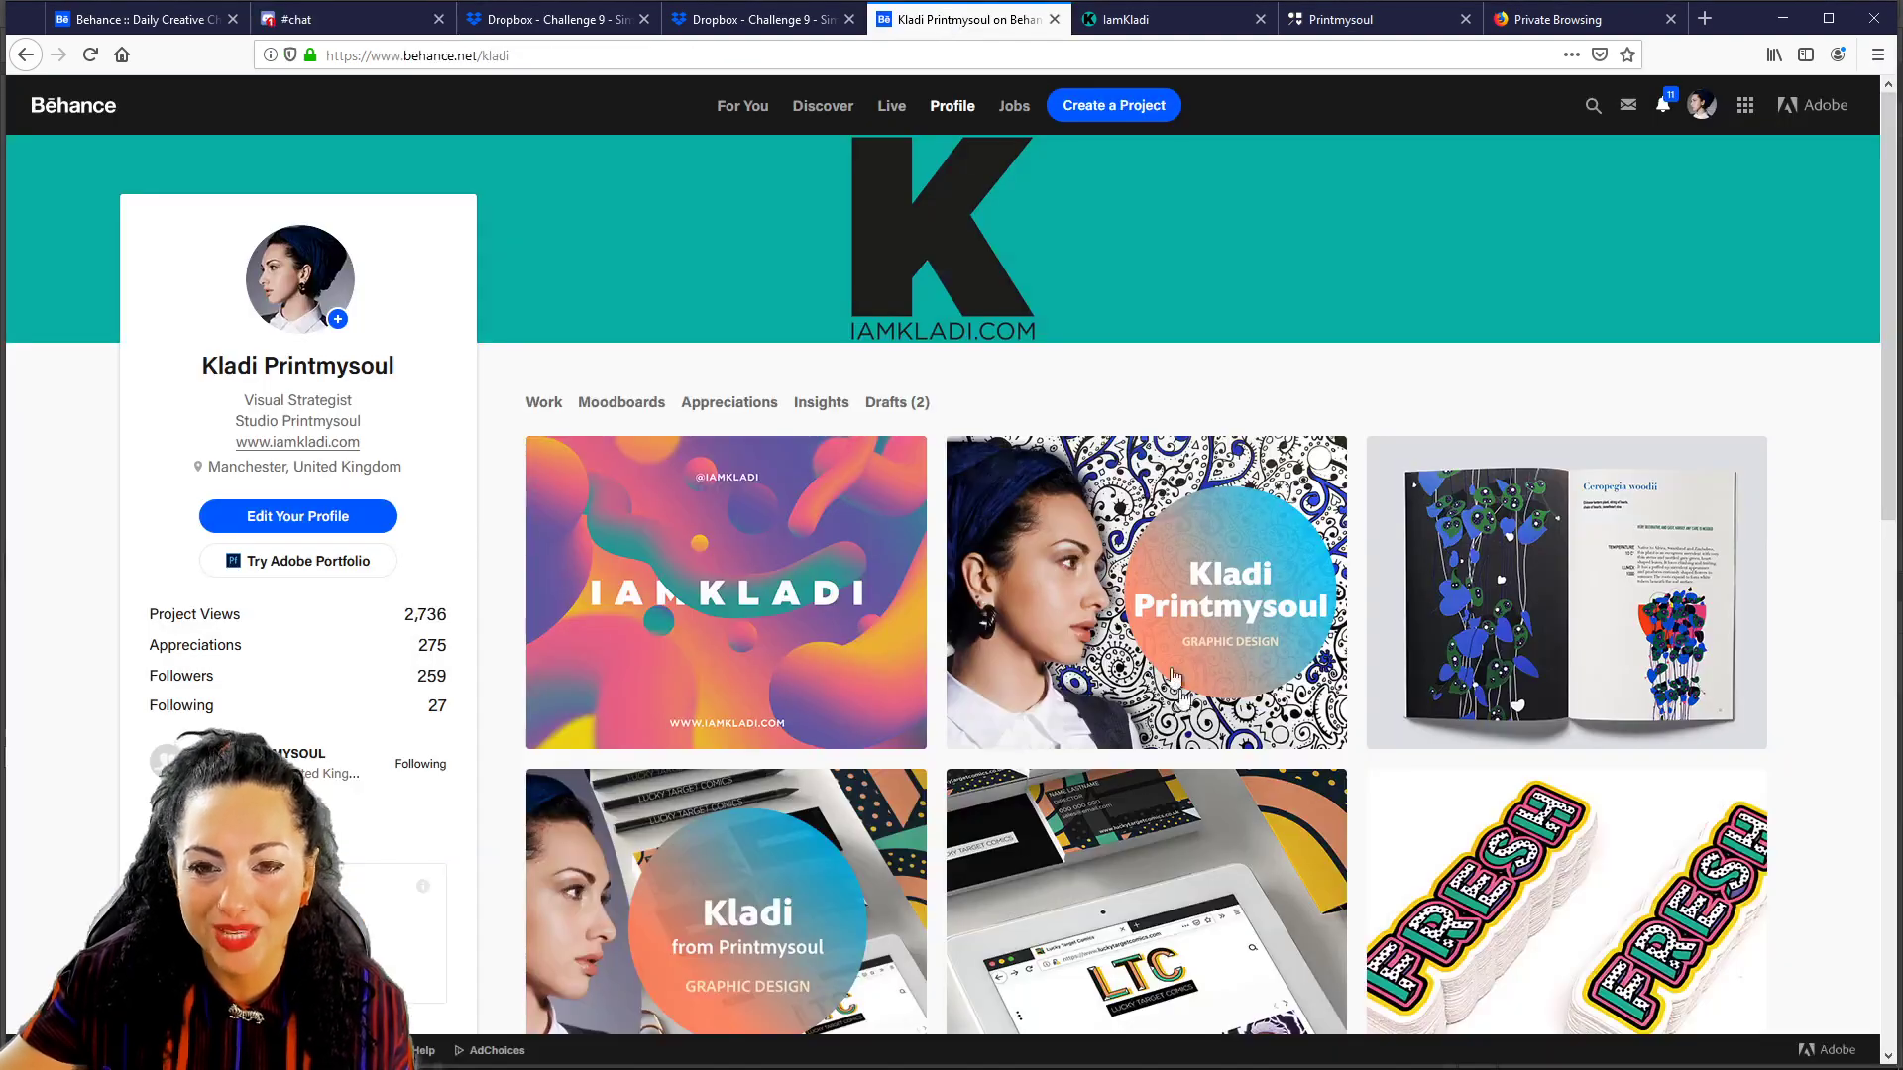
left_click(866, 600)
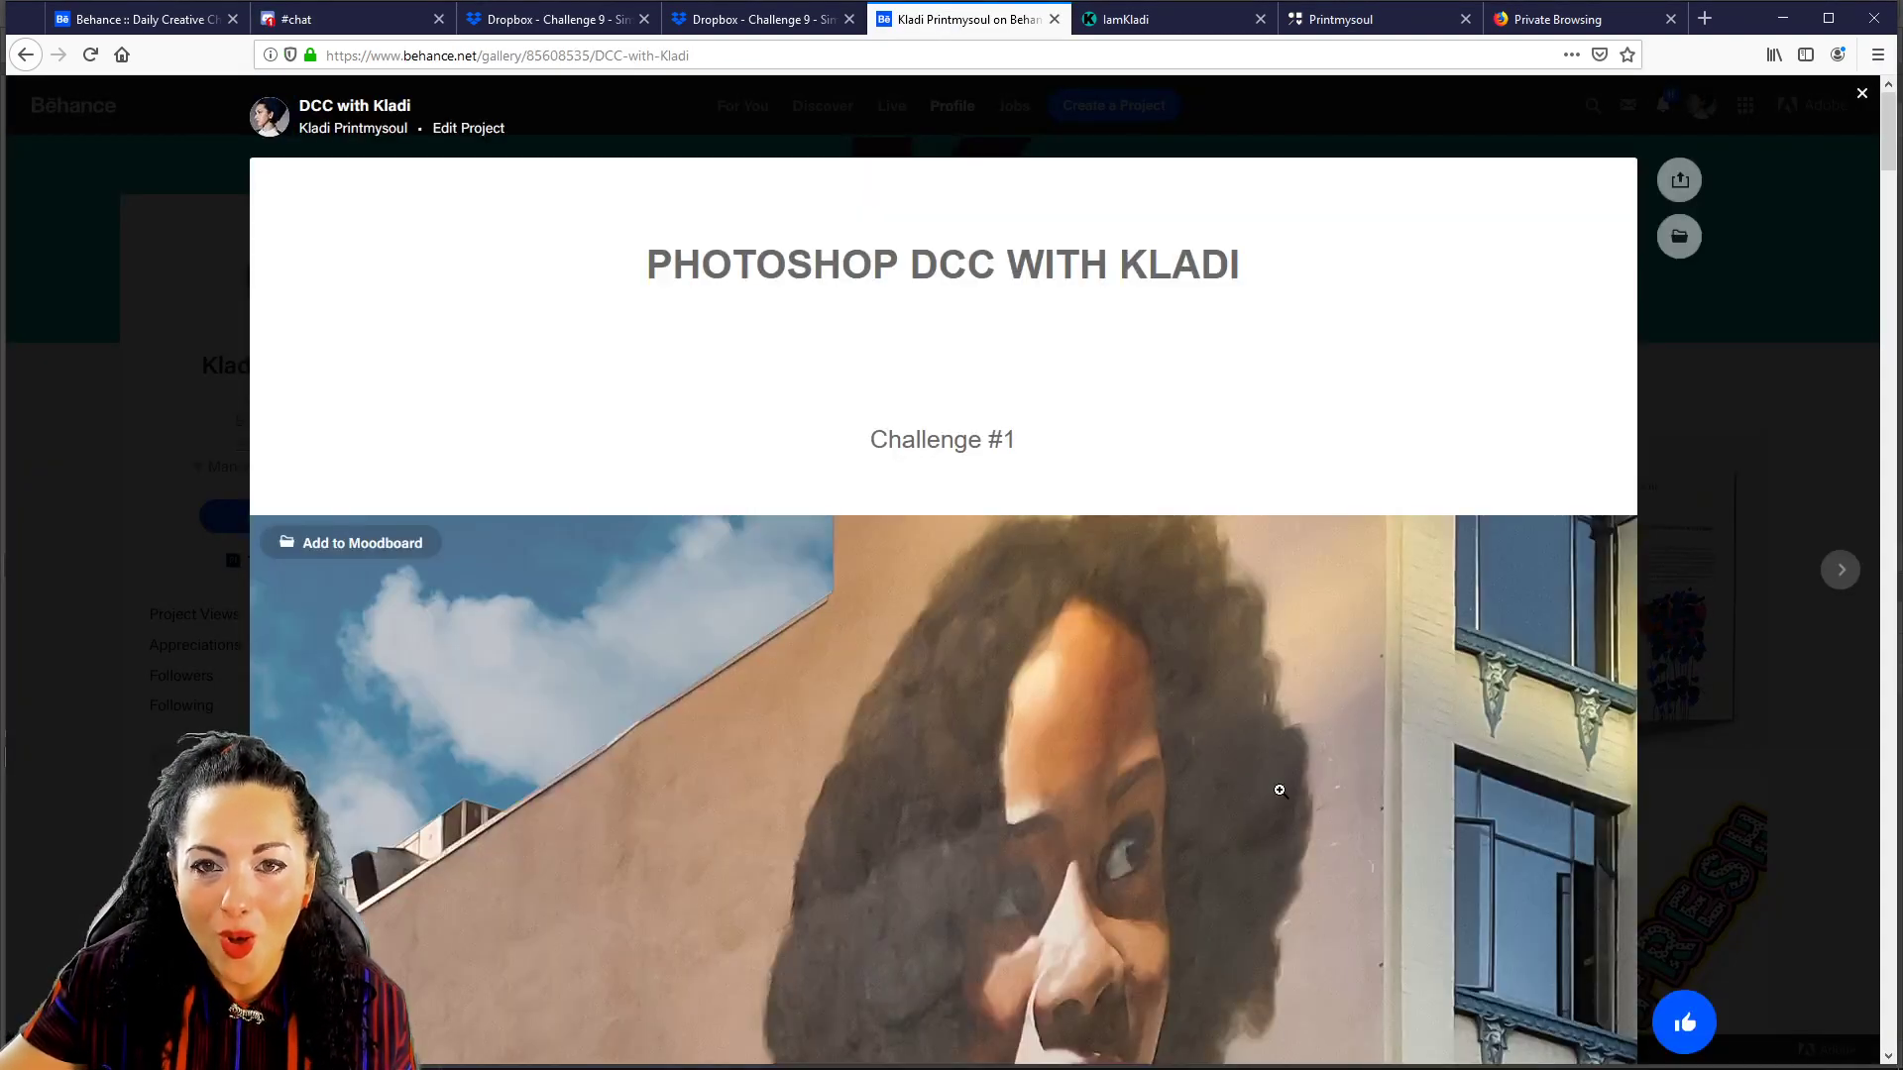
scroll(1280, 790, "down", 15)
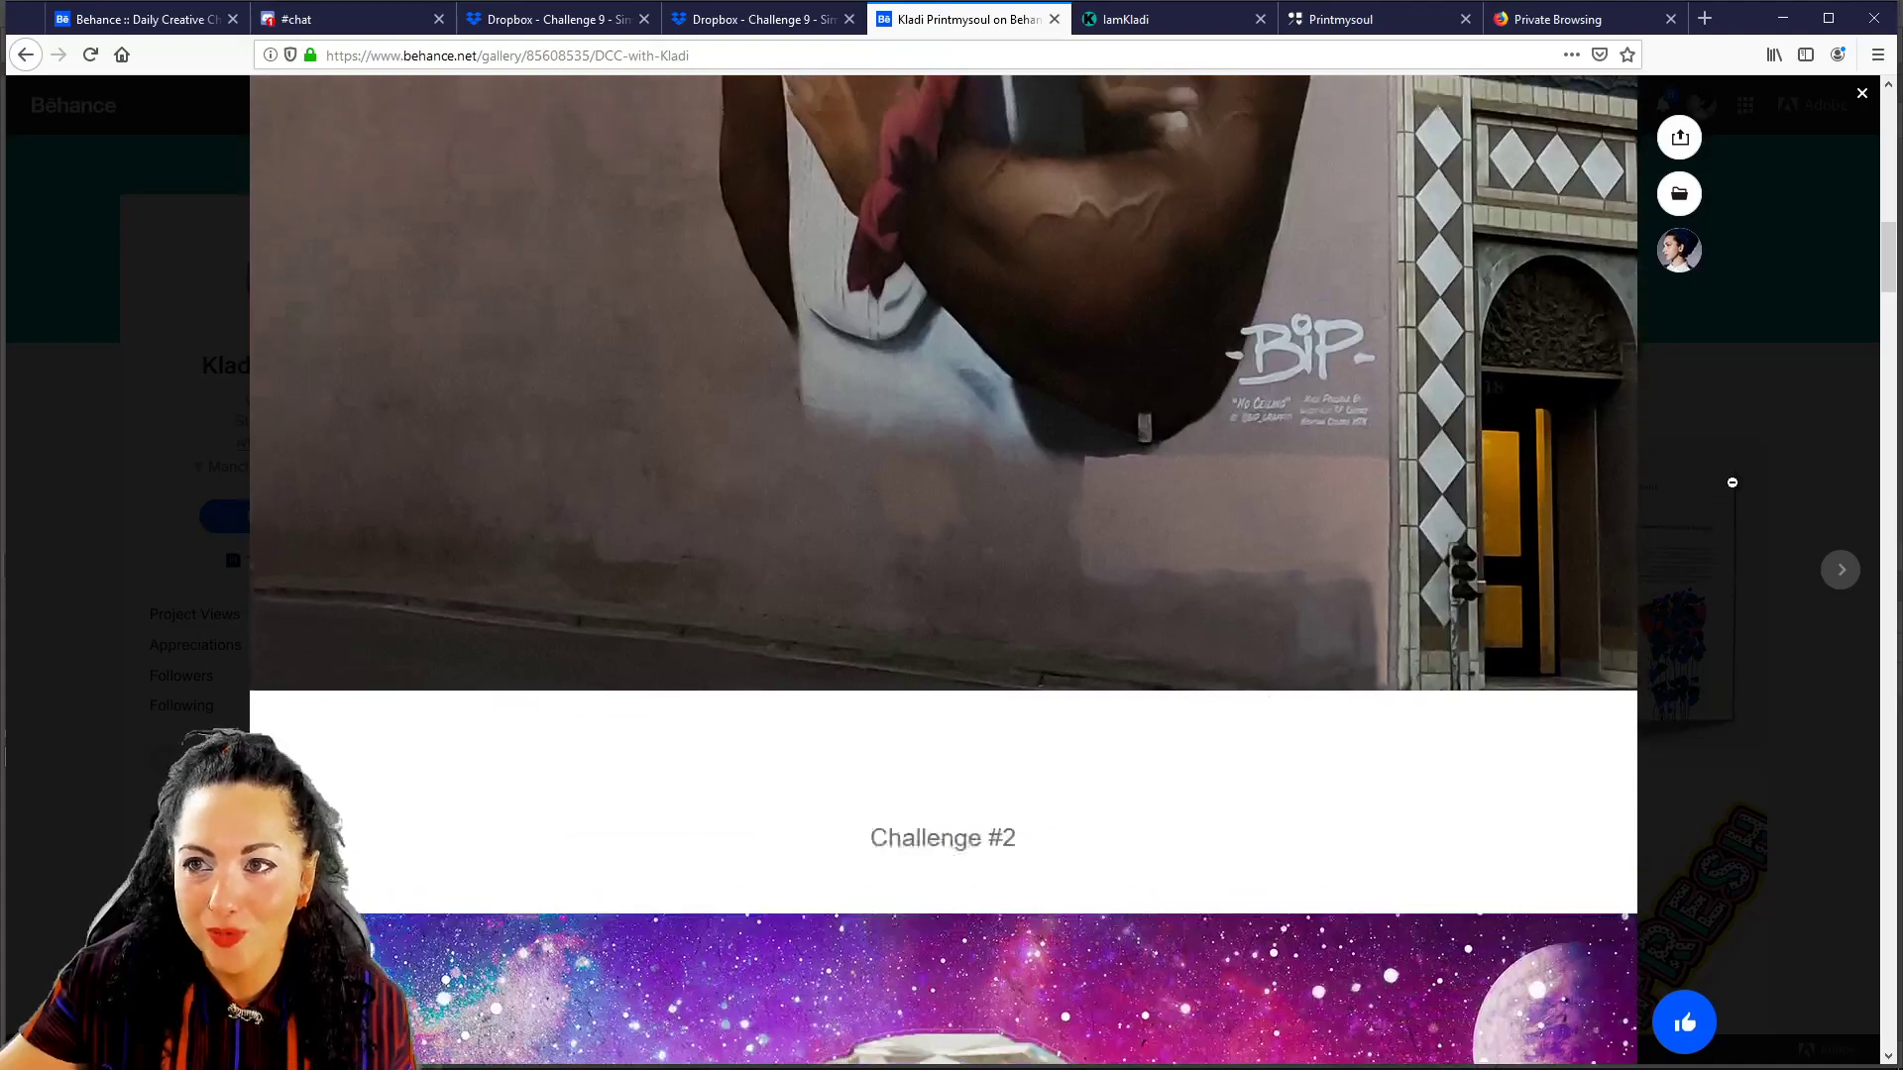
scroll(1733, 482, "up", 15)
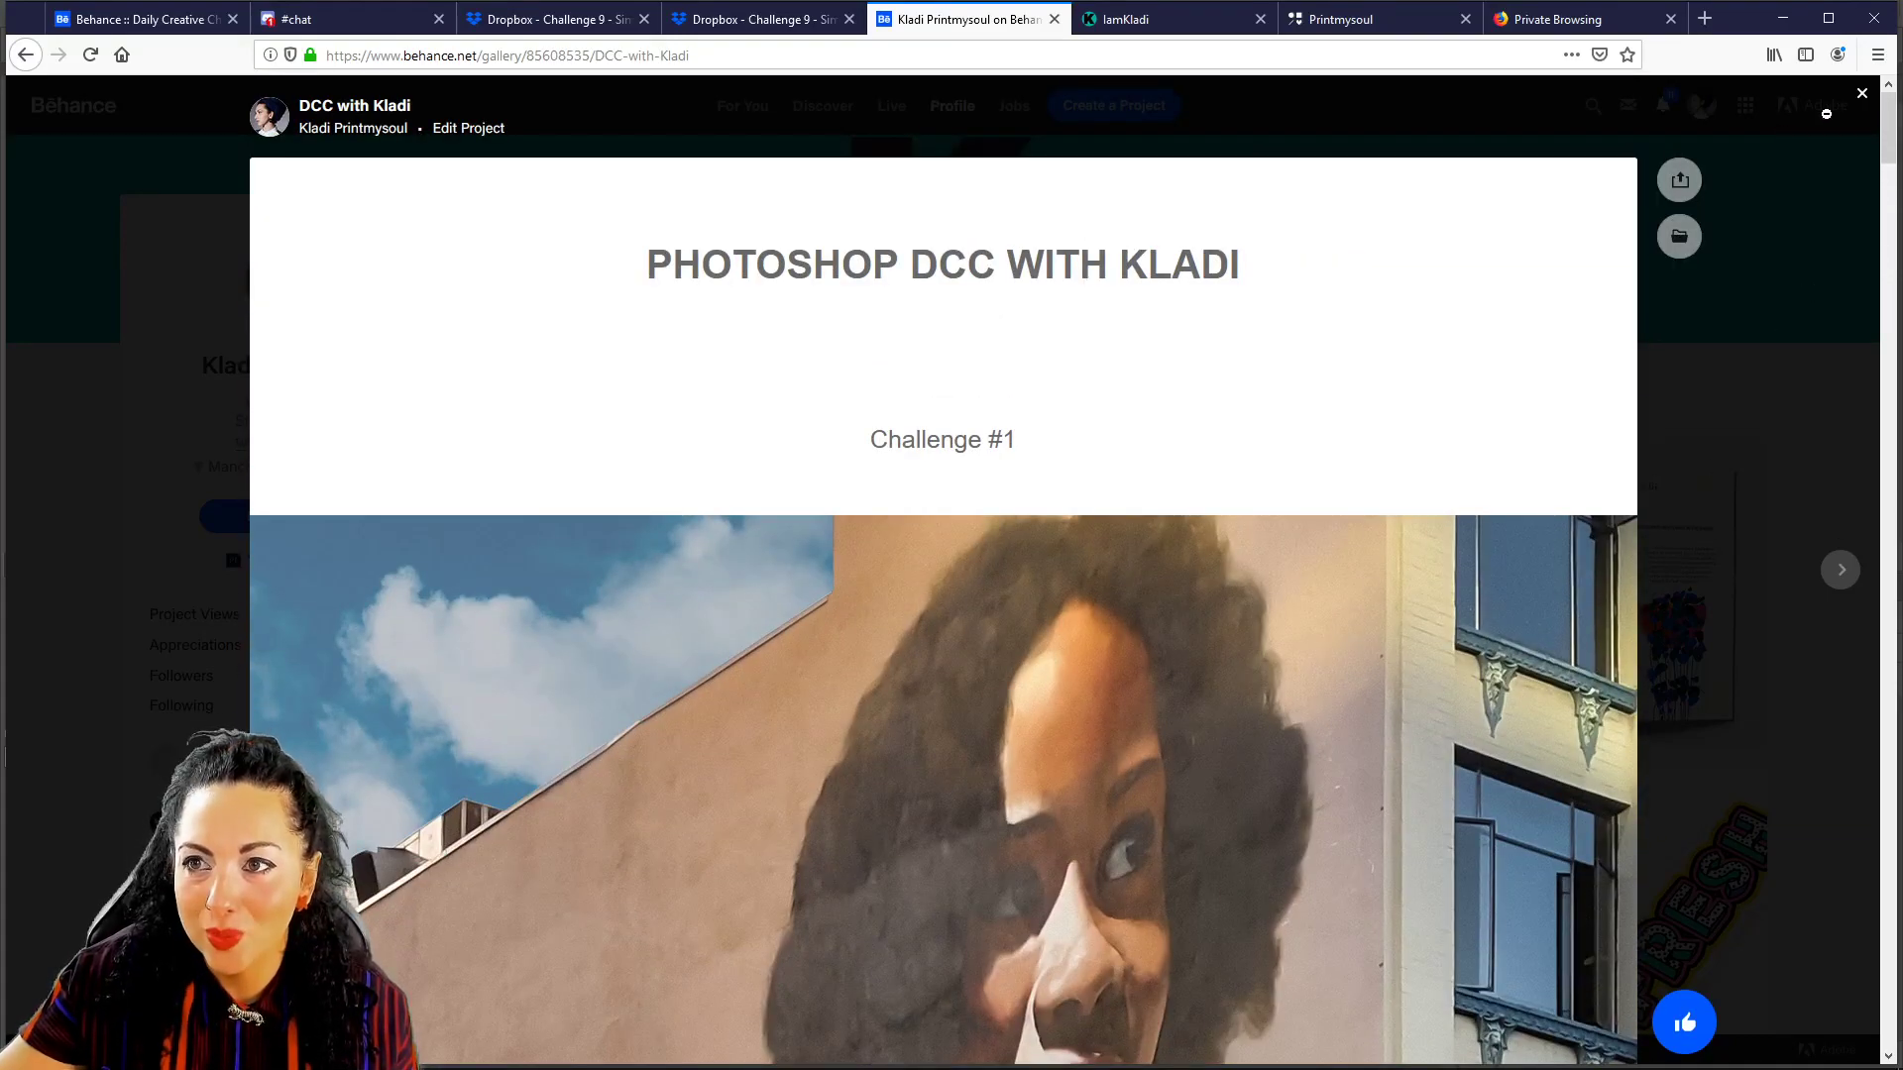
left_click(1861, 94)
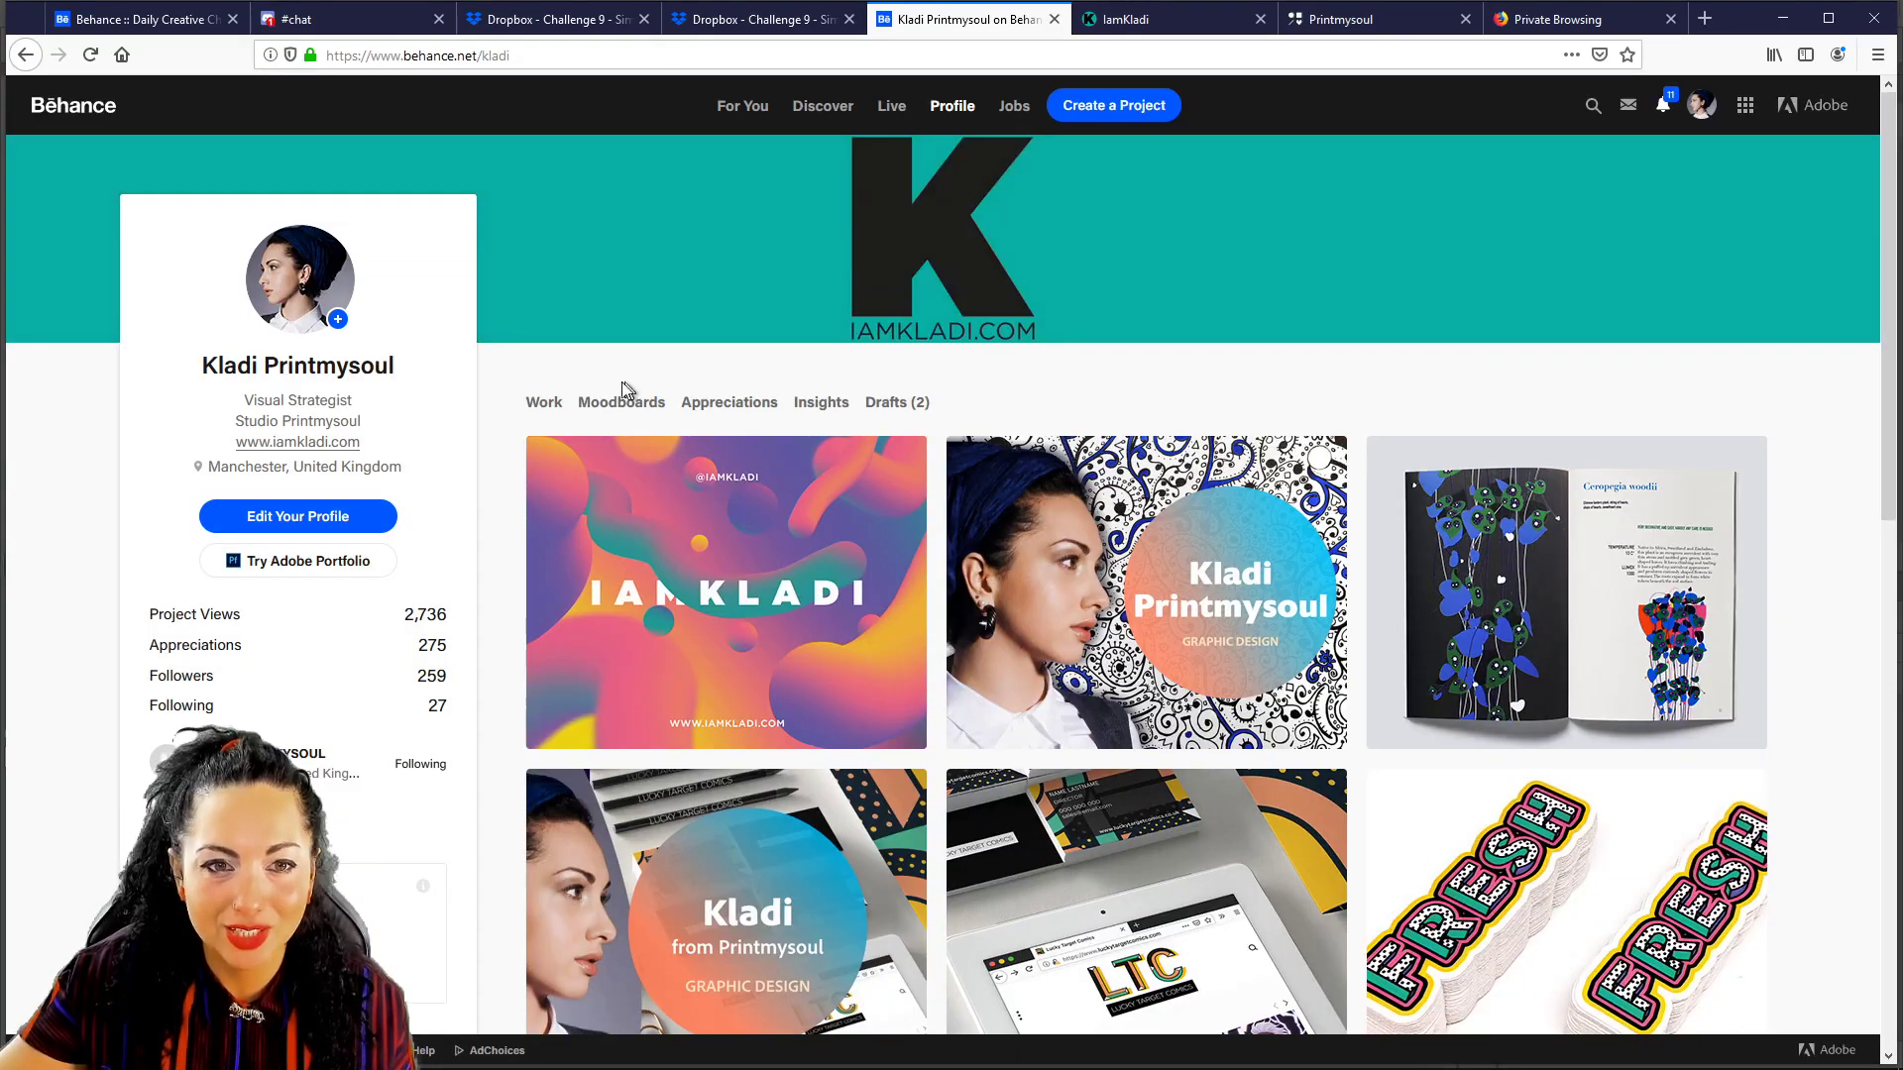
Review the project's Discoverability settings with keyword PSDAILYCHALLENGE, save, and return to the challenge page.
left_click(565, 468)
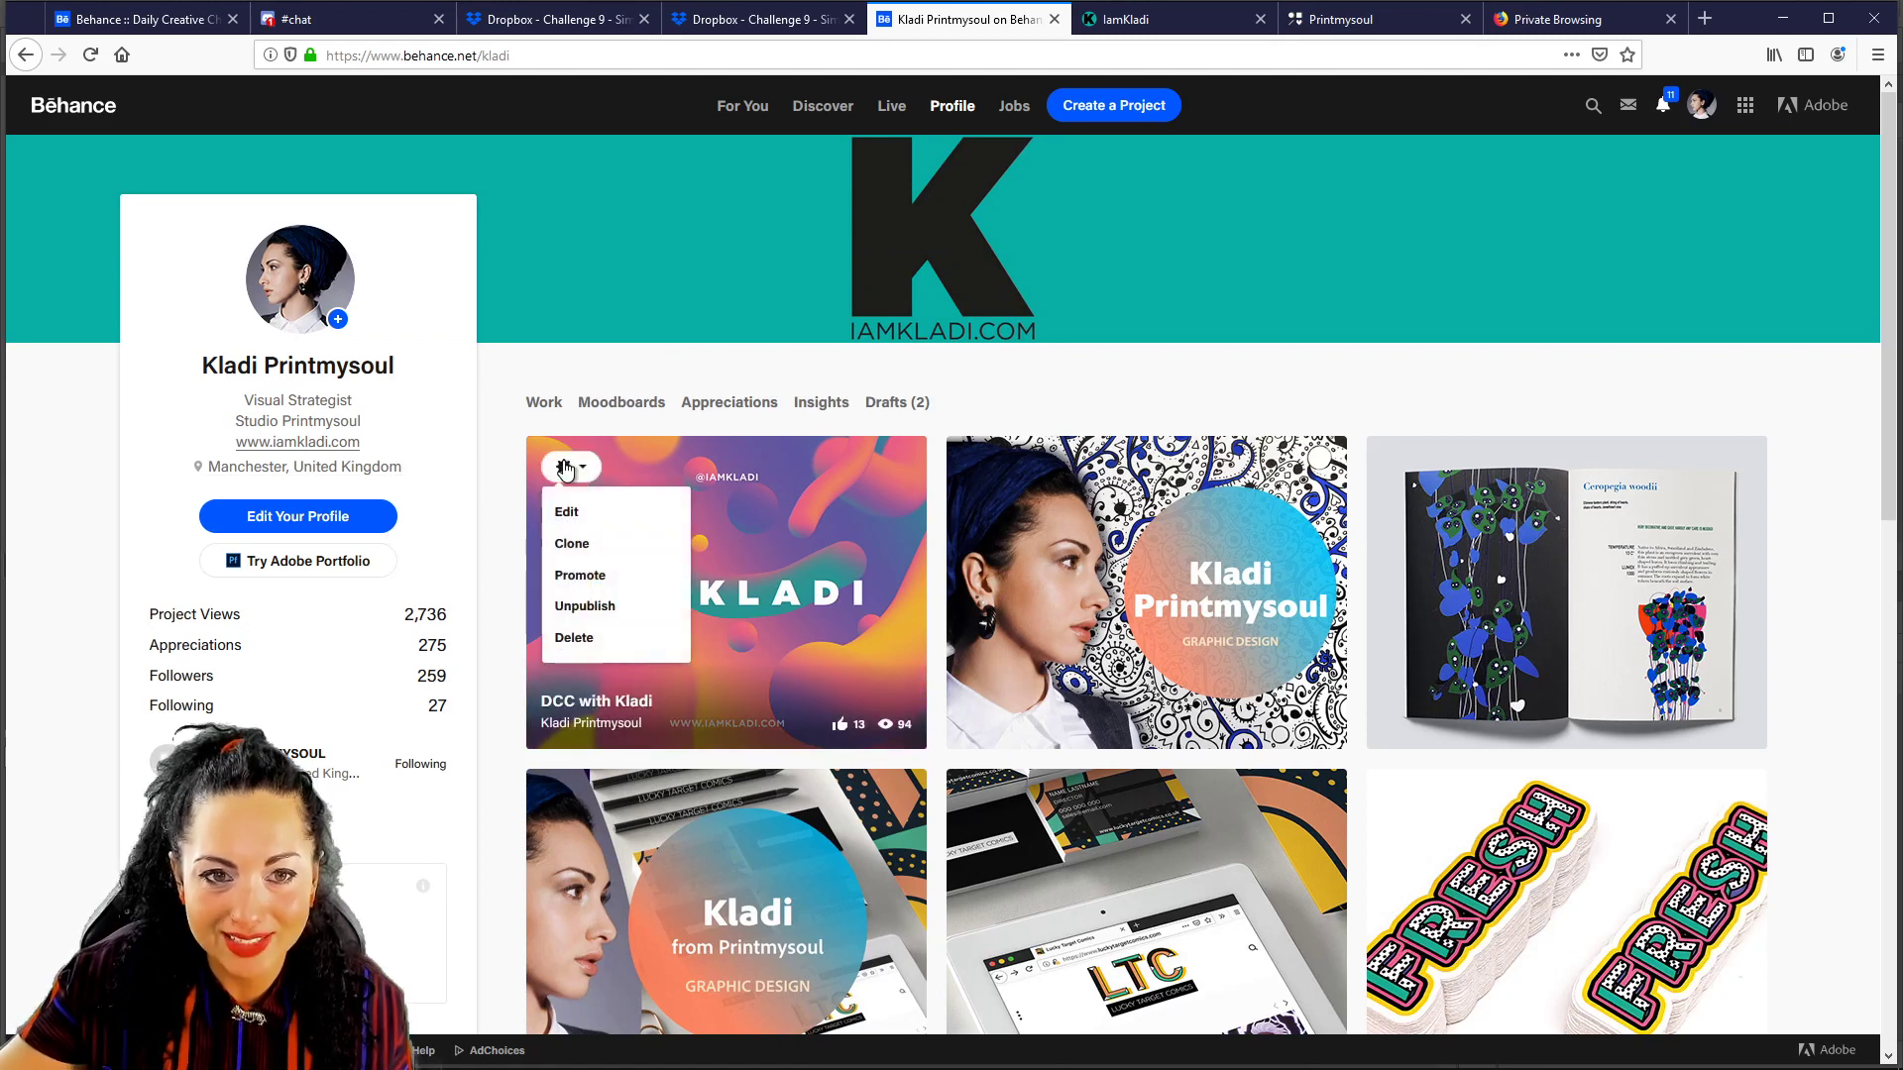
left_click(563, 510)
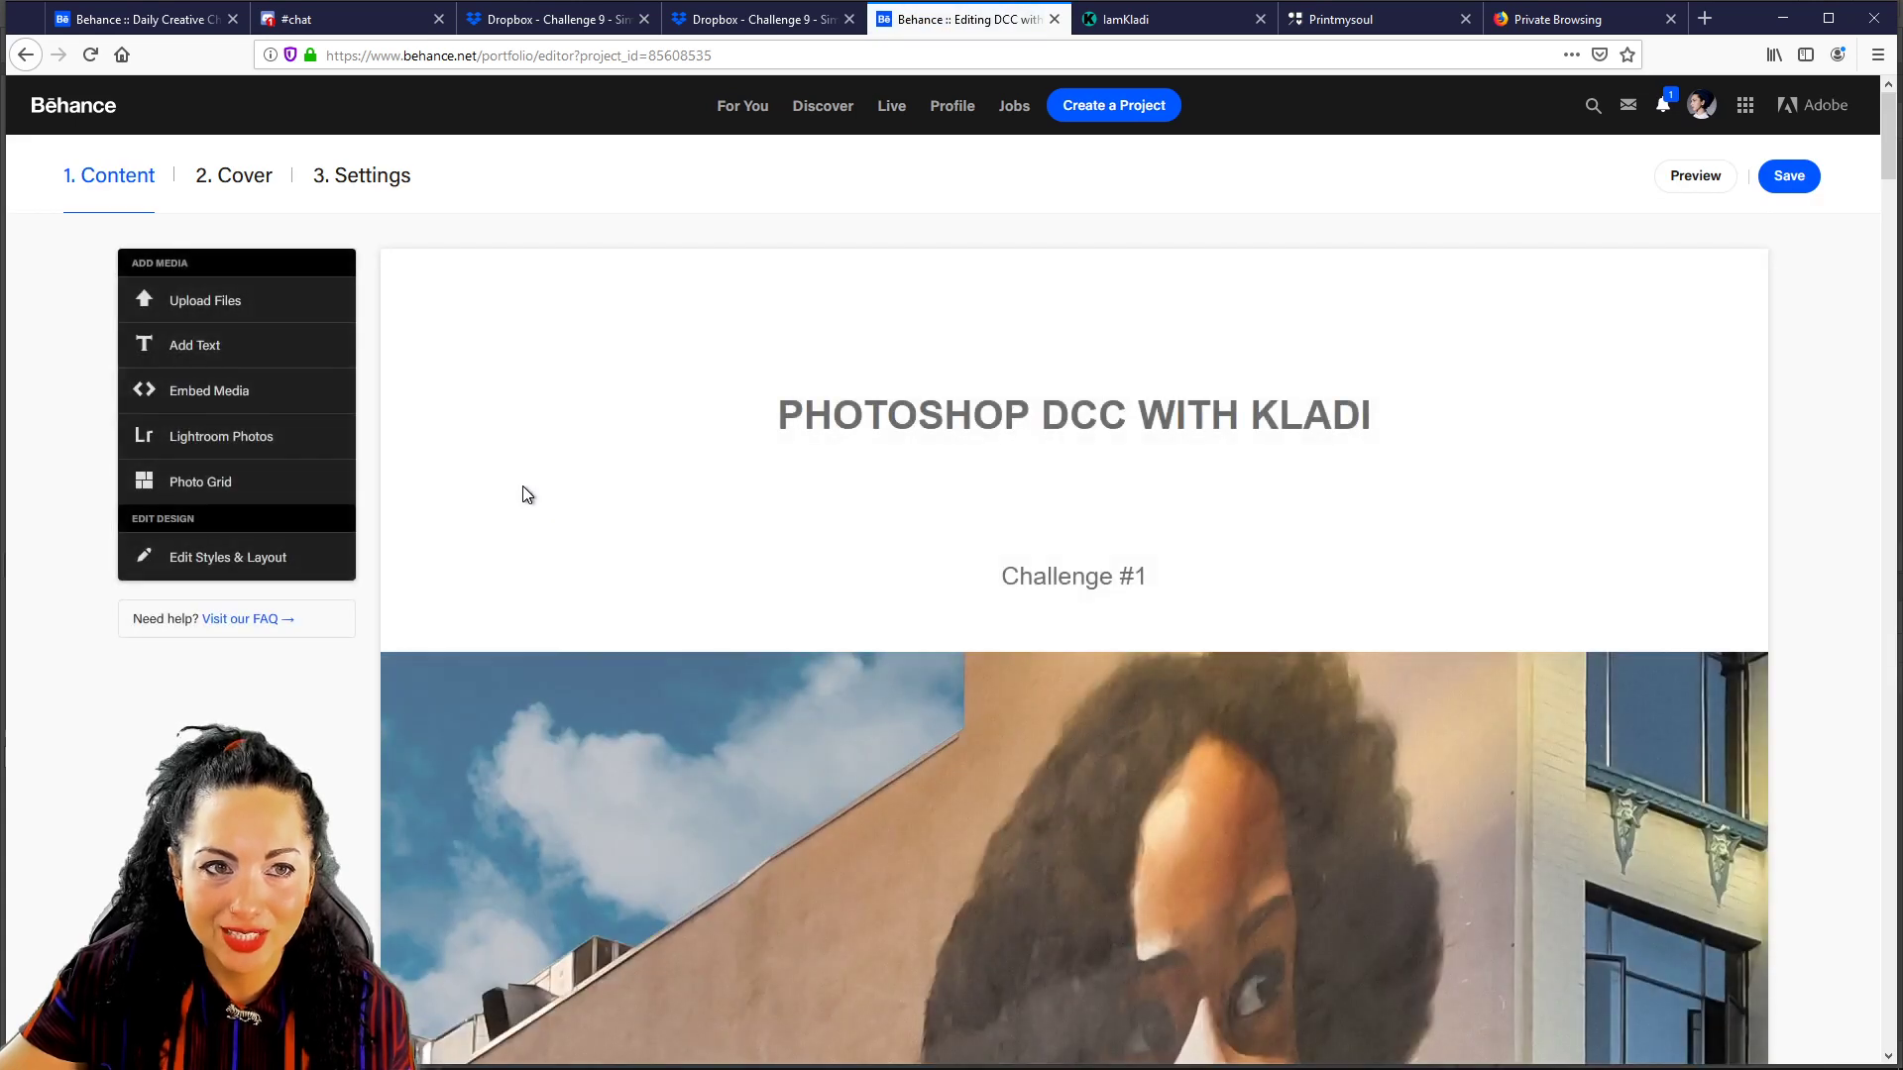
left_click(358, 182)
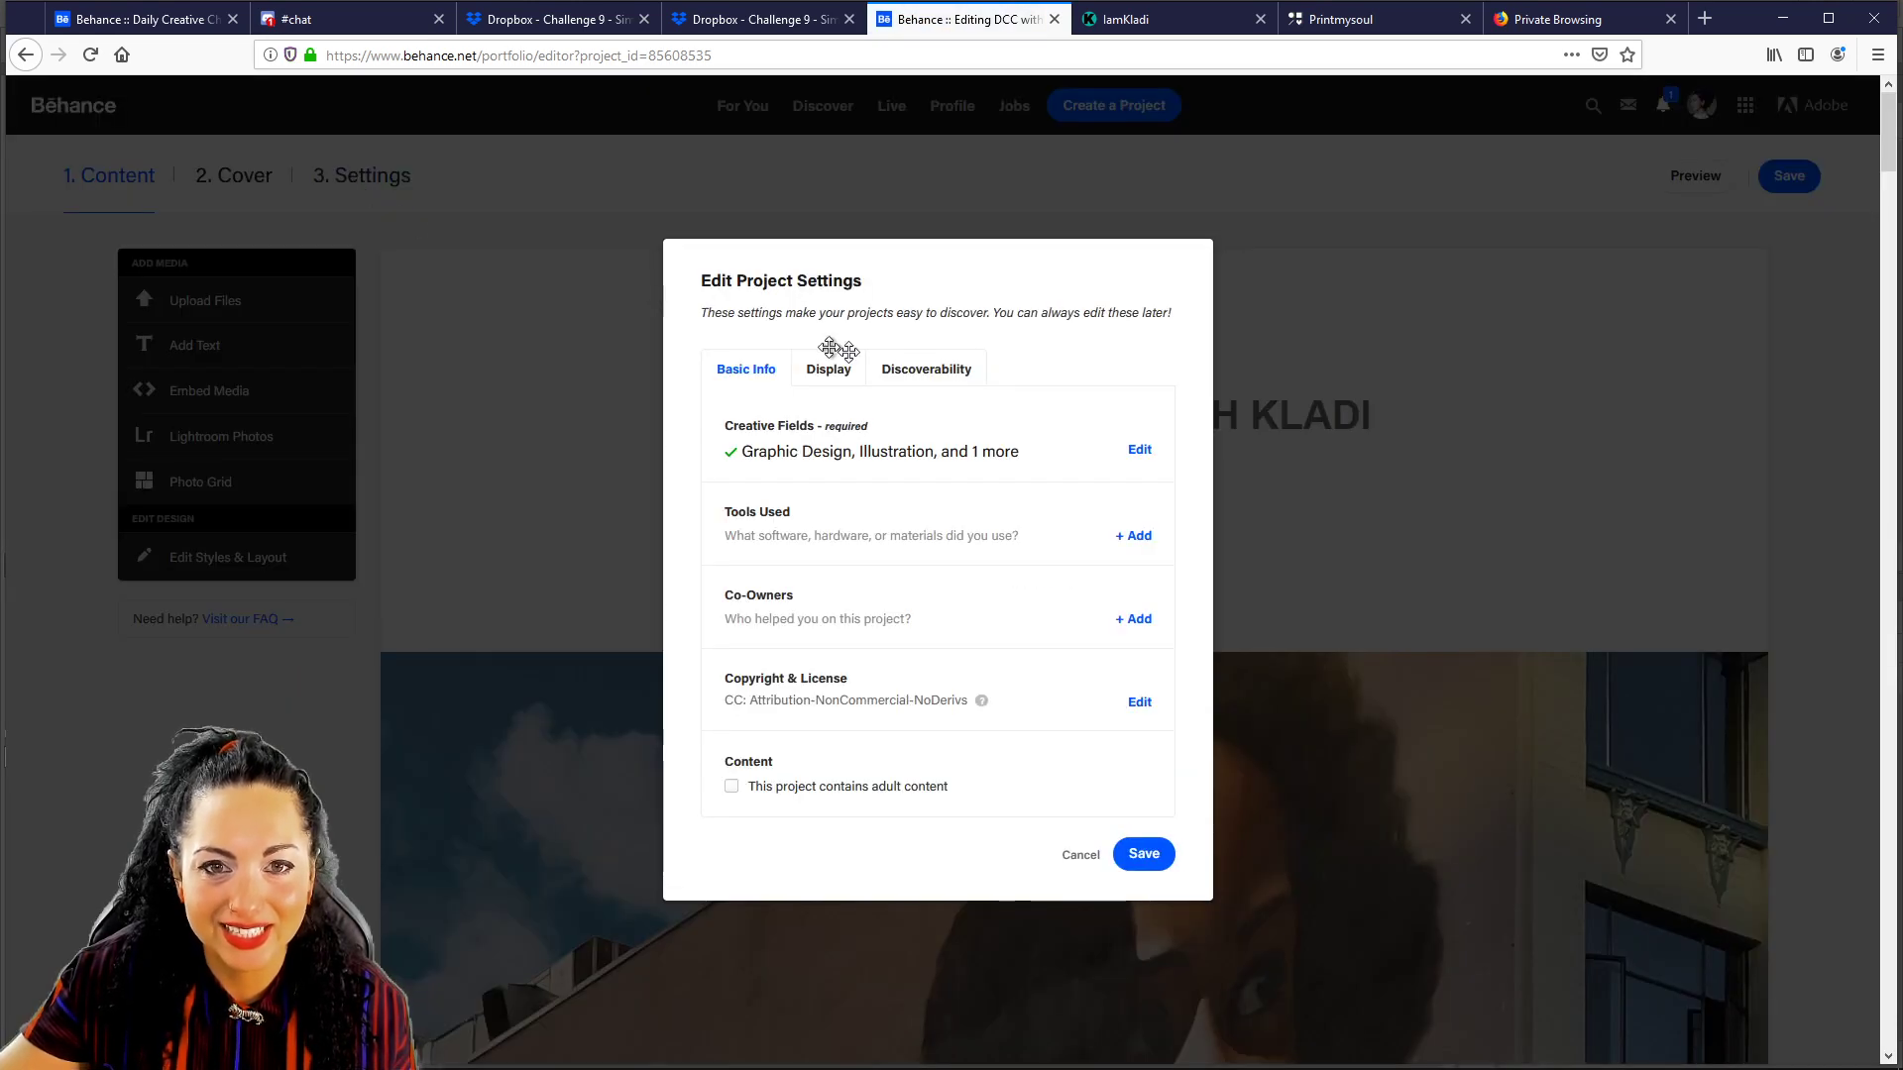
left_click(928, 380)
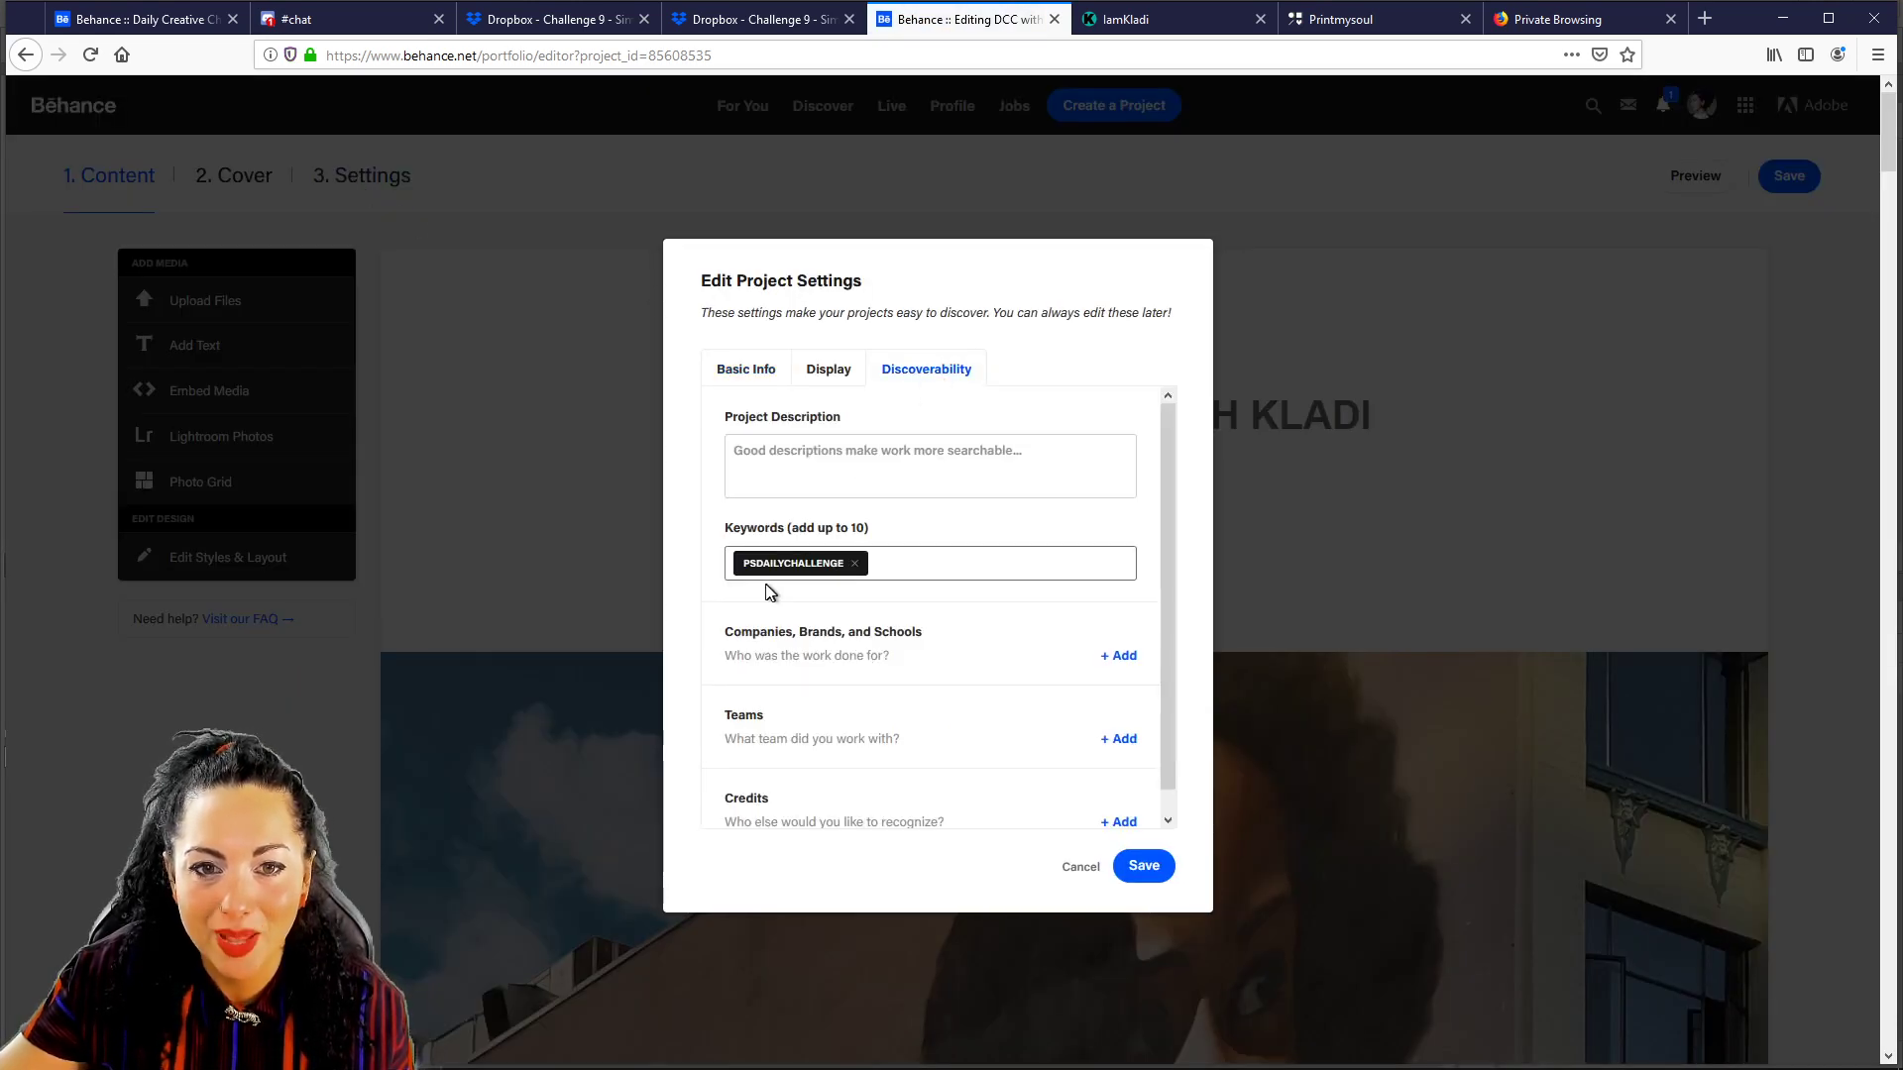
left_click(1144, 867)
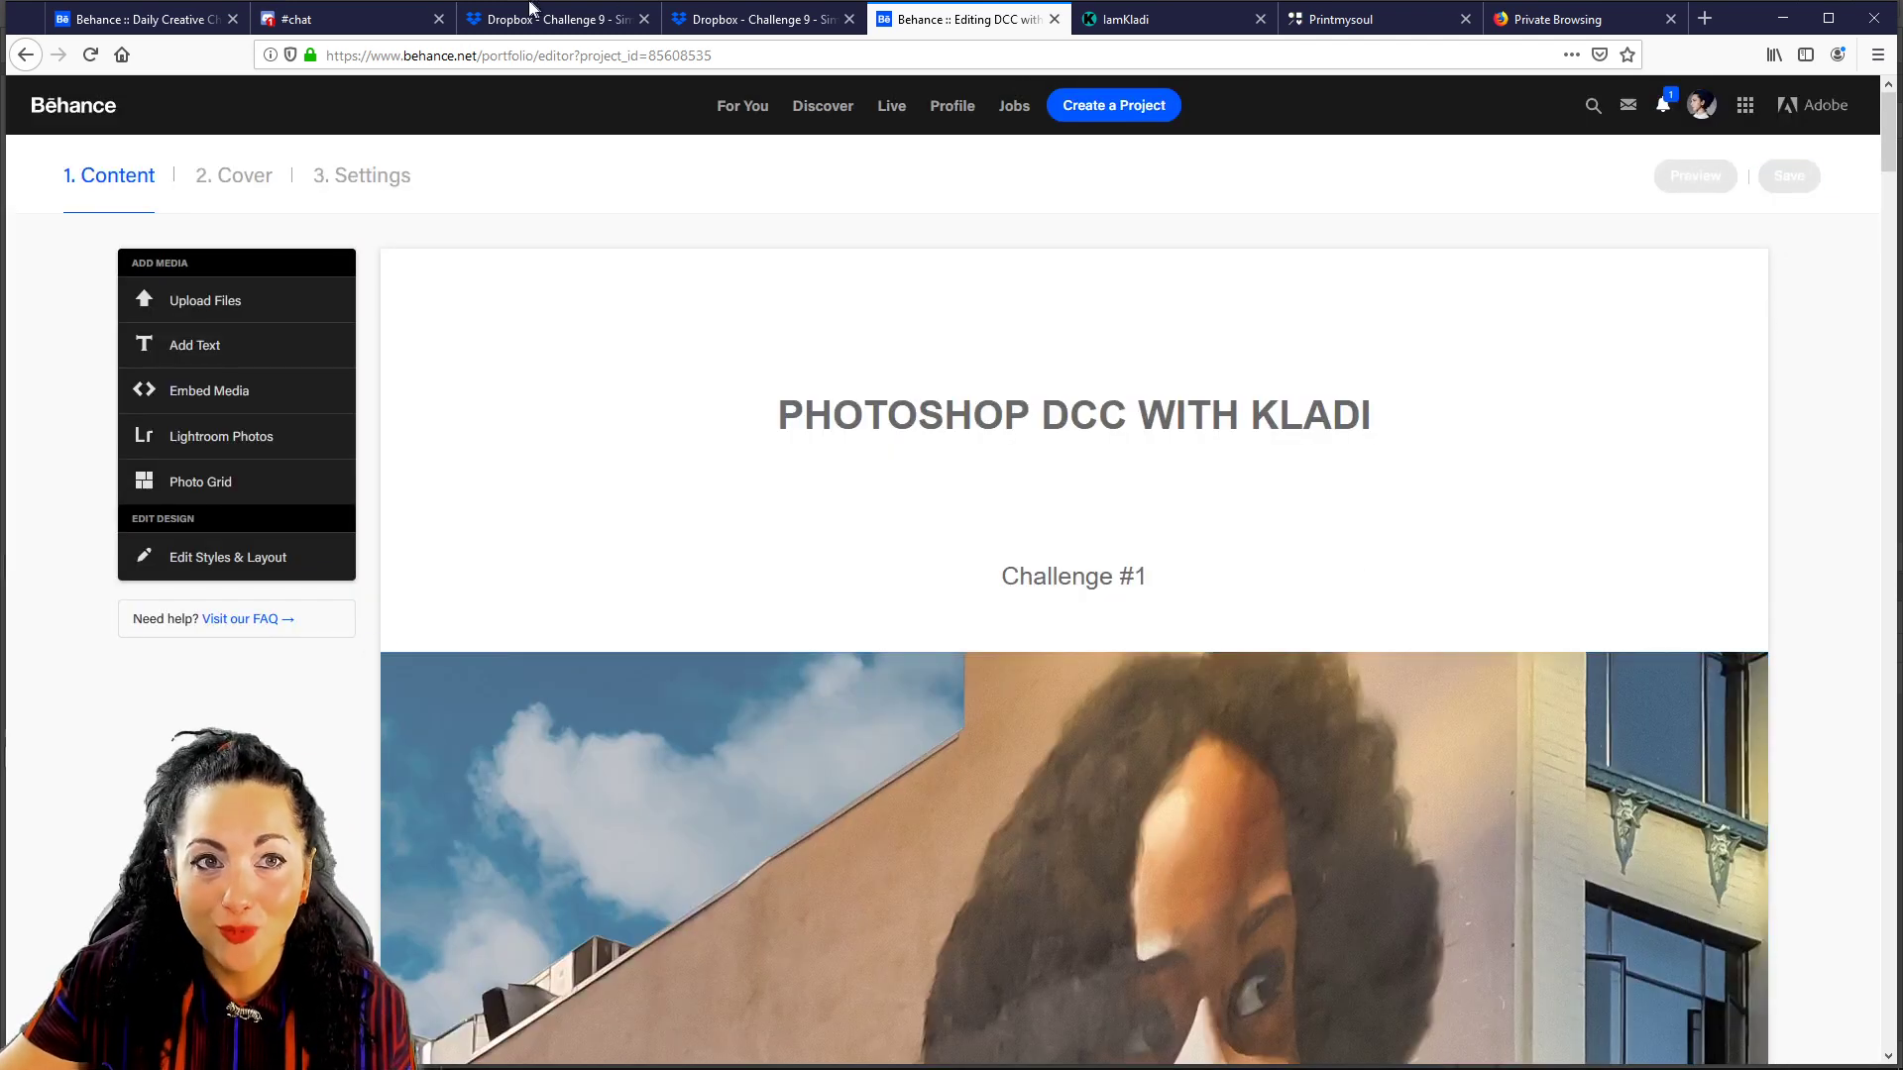
left_click(90, 12)
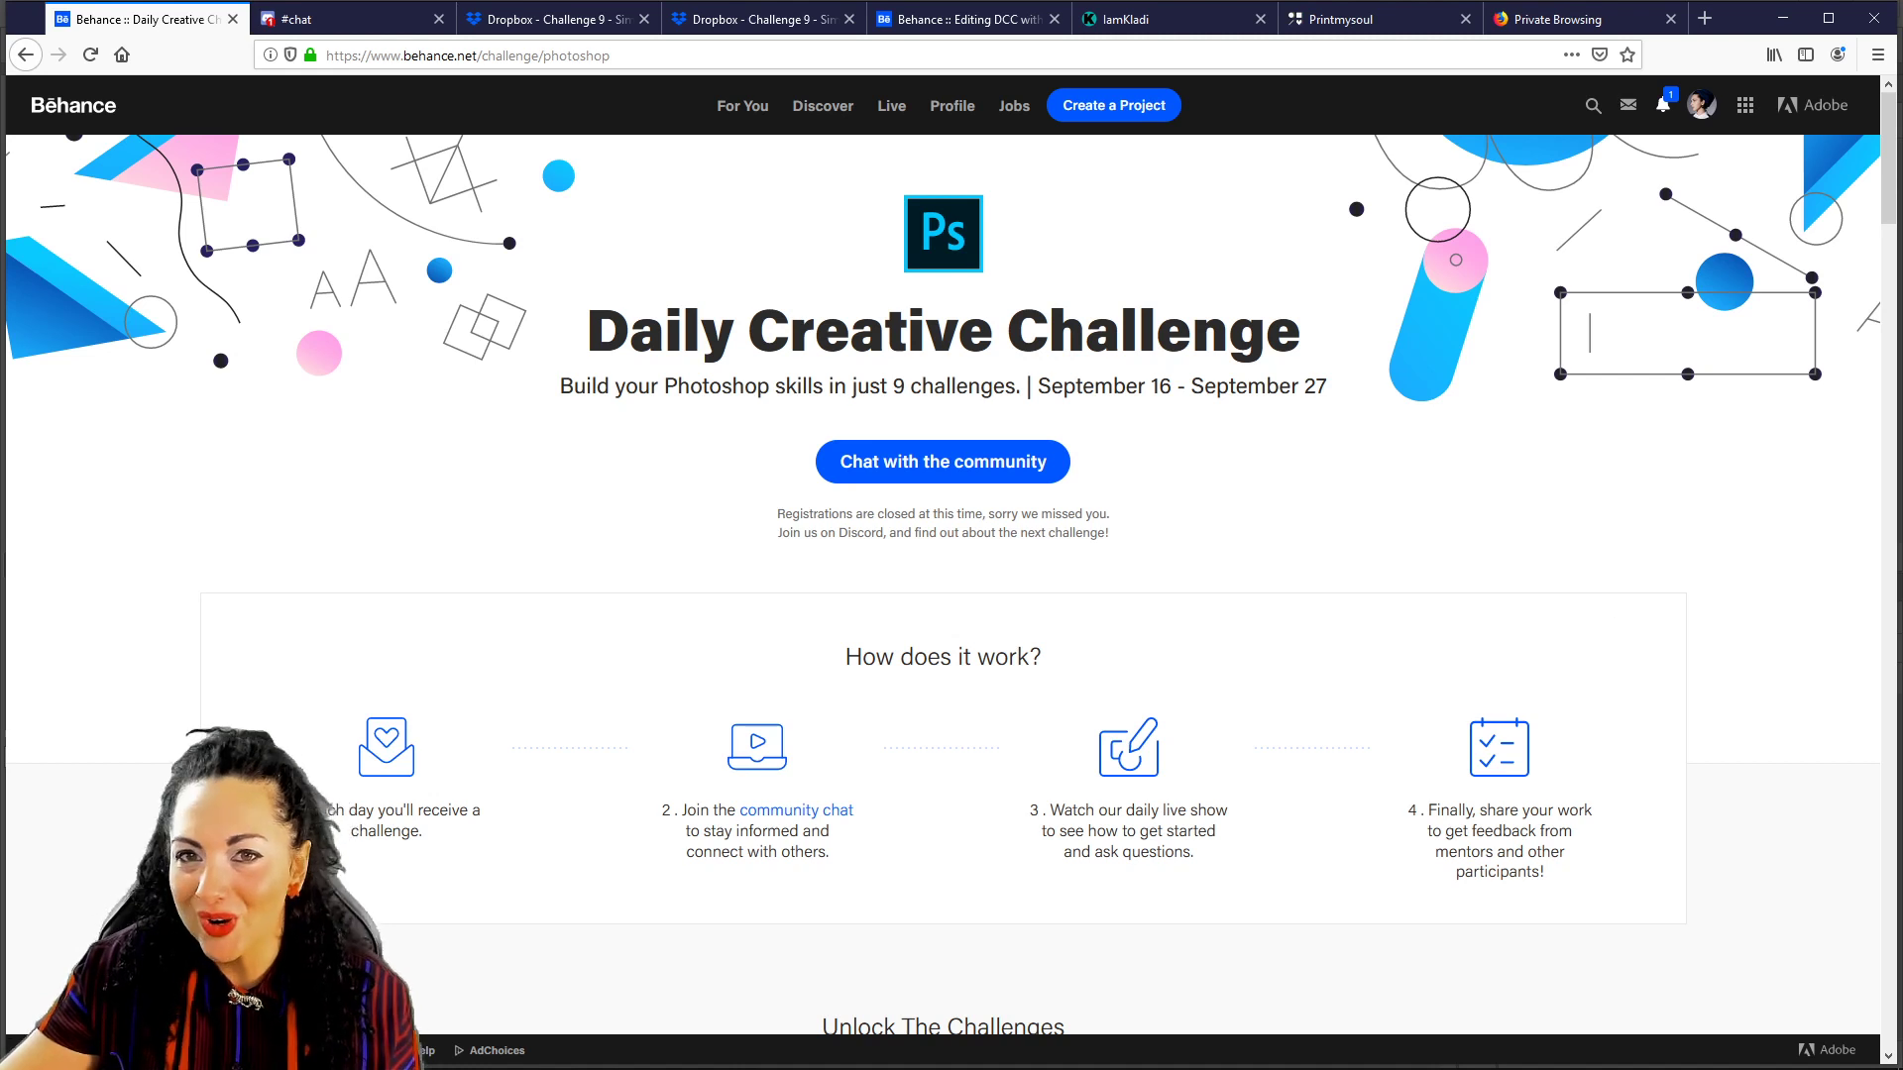